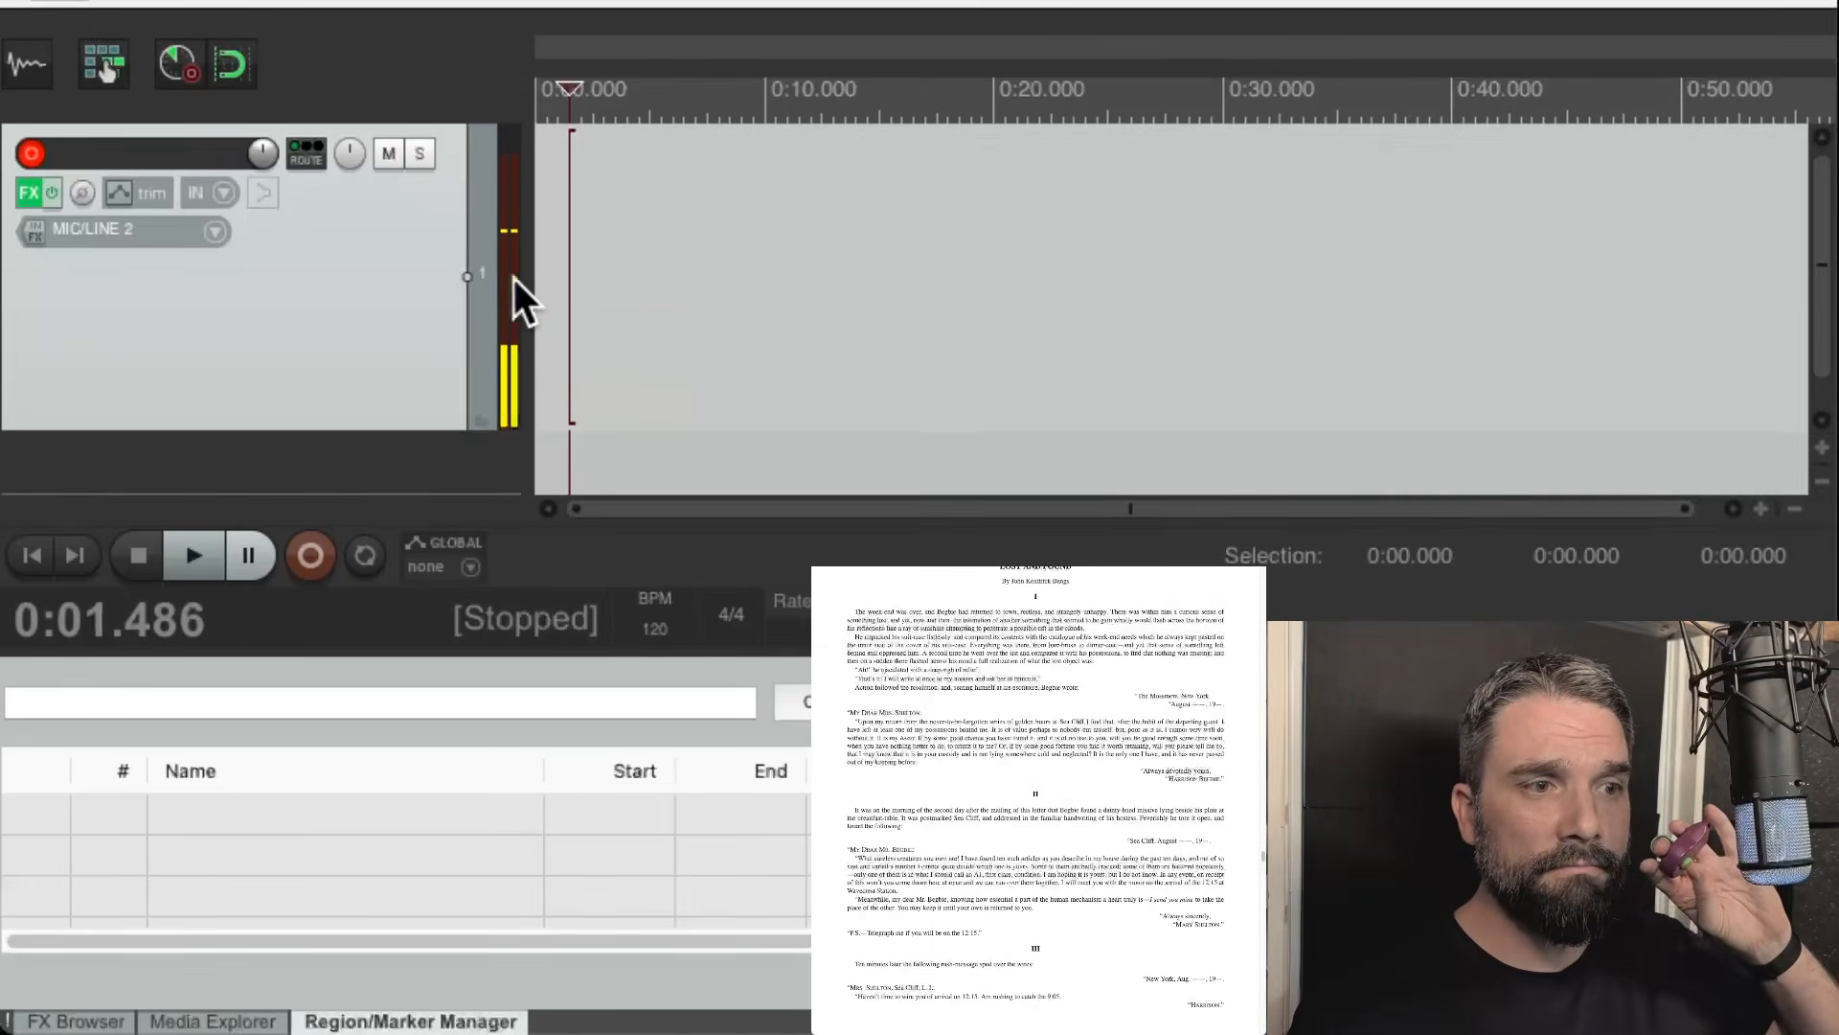
Record a narration take on the armed track starting at about 0:01.9, then stop the recording.
{"action": "left_click", "coordinate": [577, 295]}
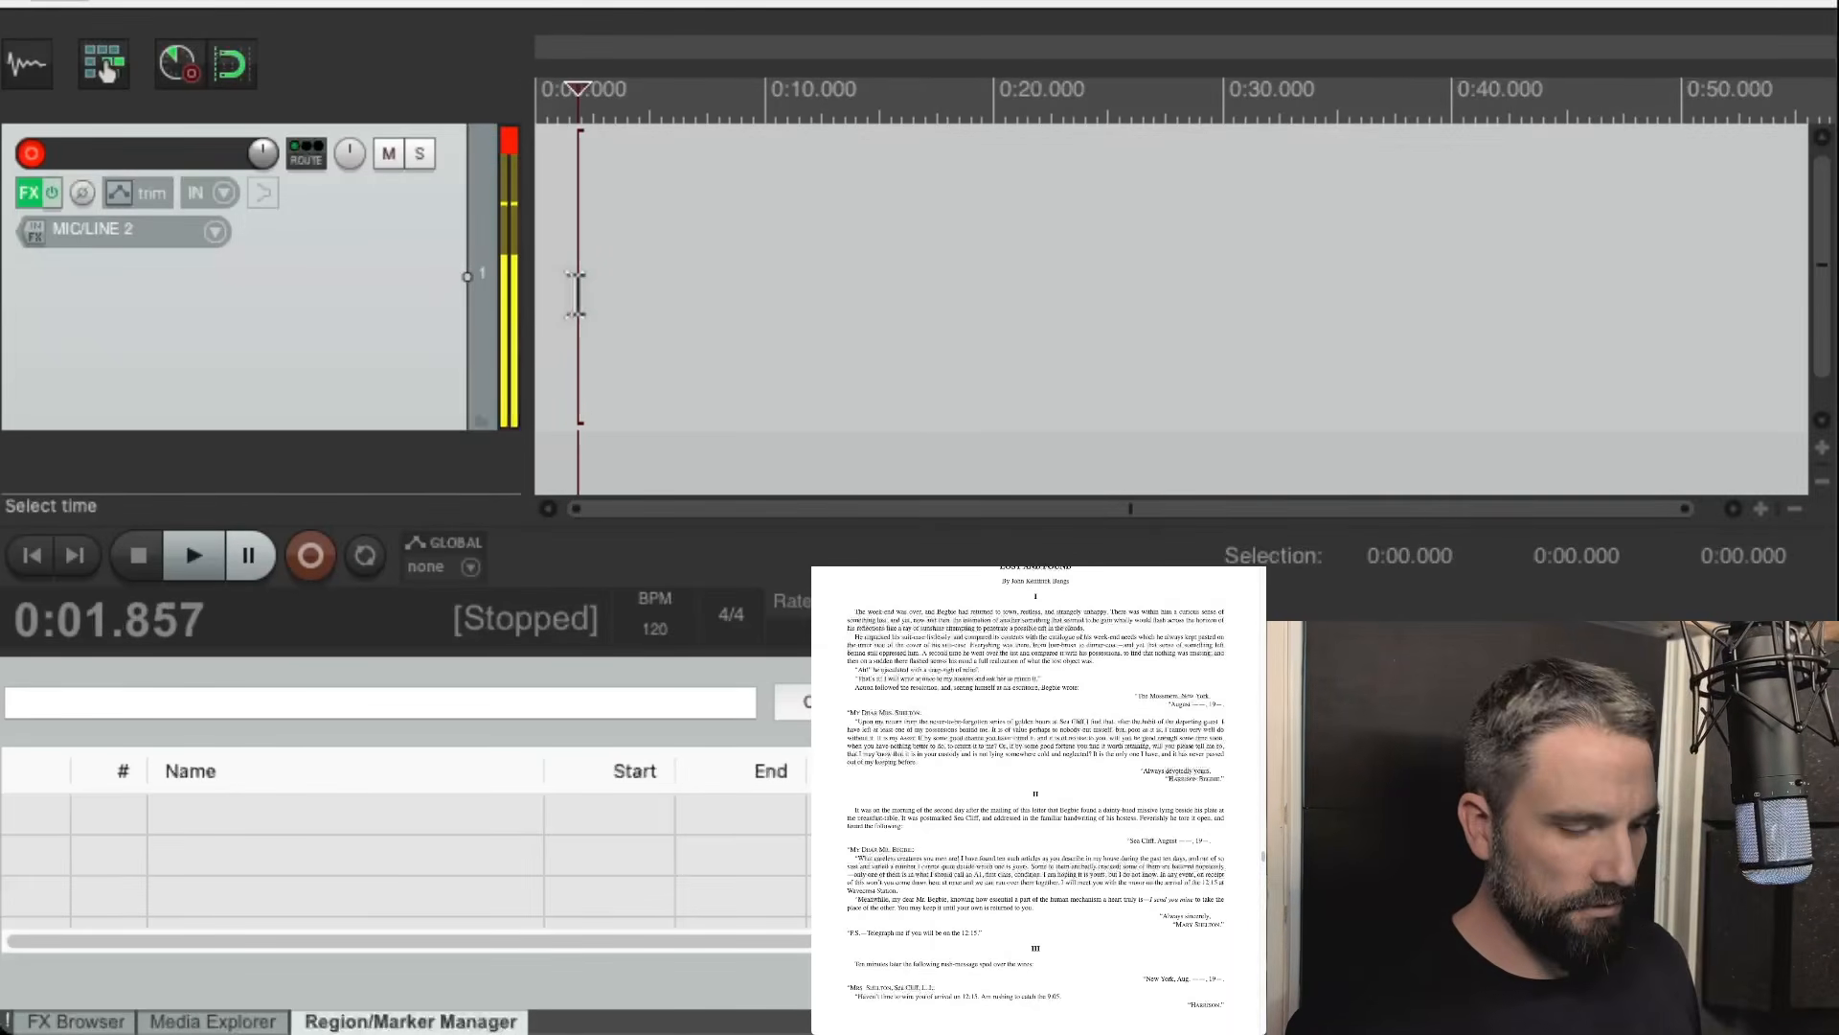
{"action": "key", "text": "ctrl+r"}
{"action": "scroll", "coordinate": [603, 316], "scroll_direction": "up", "scroll_amount": 5}
{"action": "scroll", "coordinate": [603, 316], "scroll_direction": "down", "scroll_amount": 2}
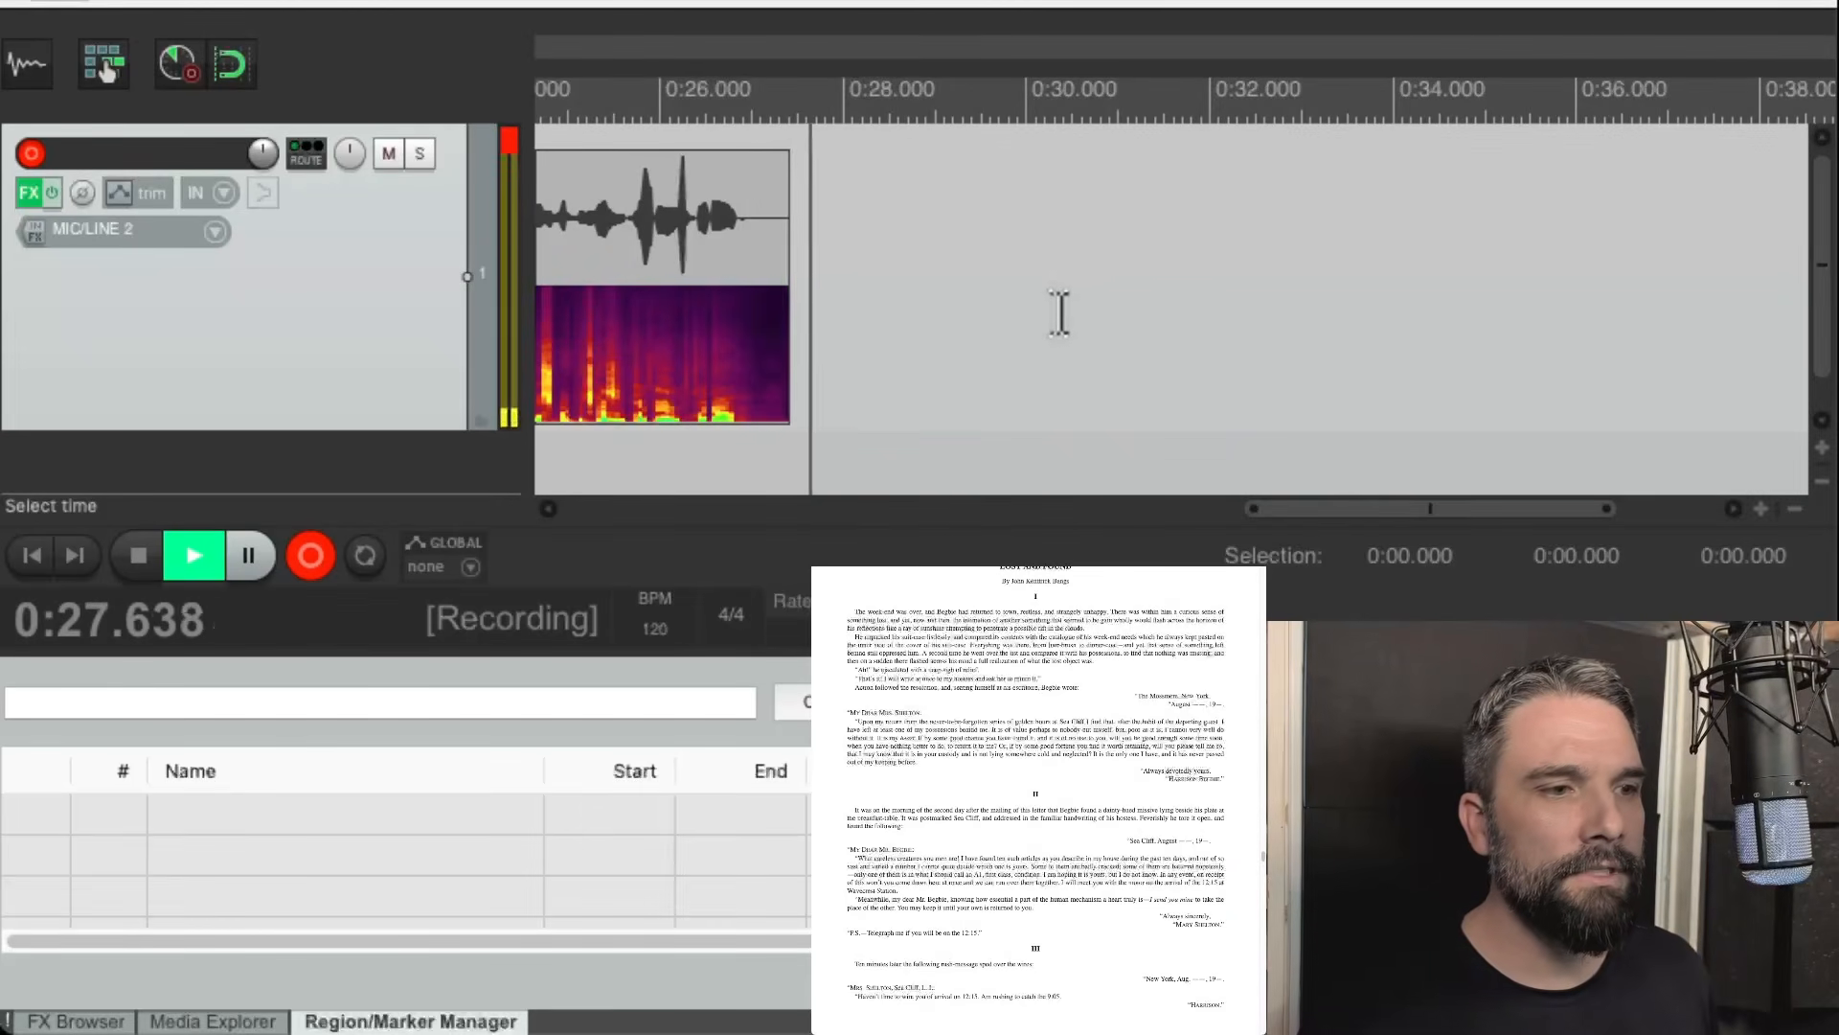
{"action": "scroll", "coordinate": [1098, 317], "scroll_direction": "down", "scroll_amount": 4}
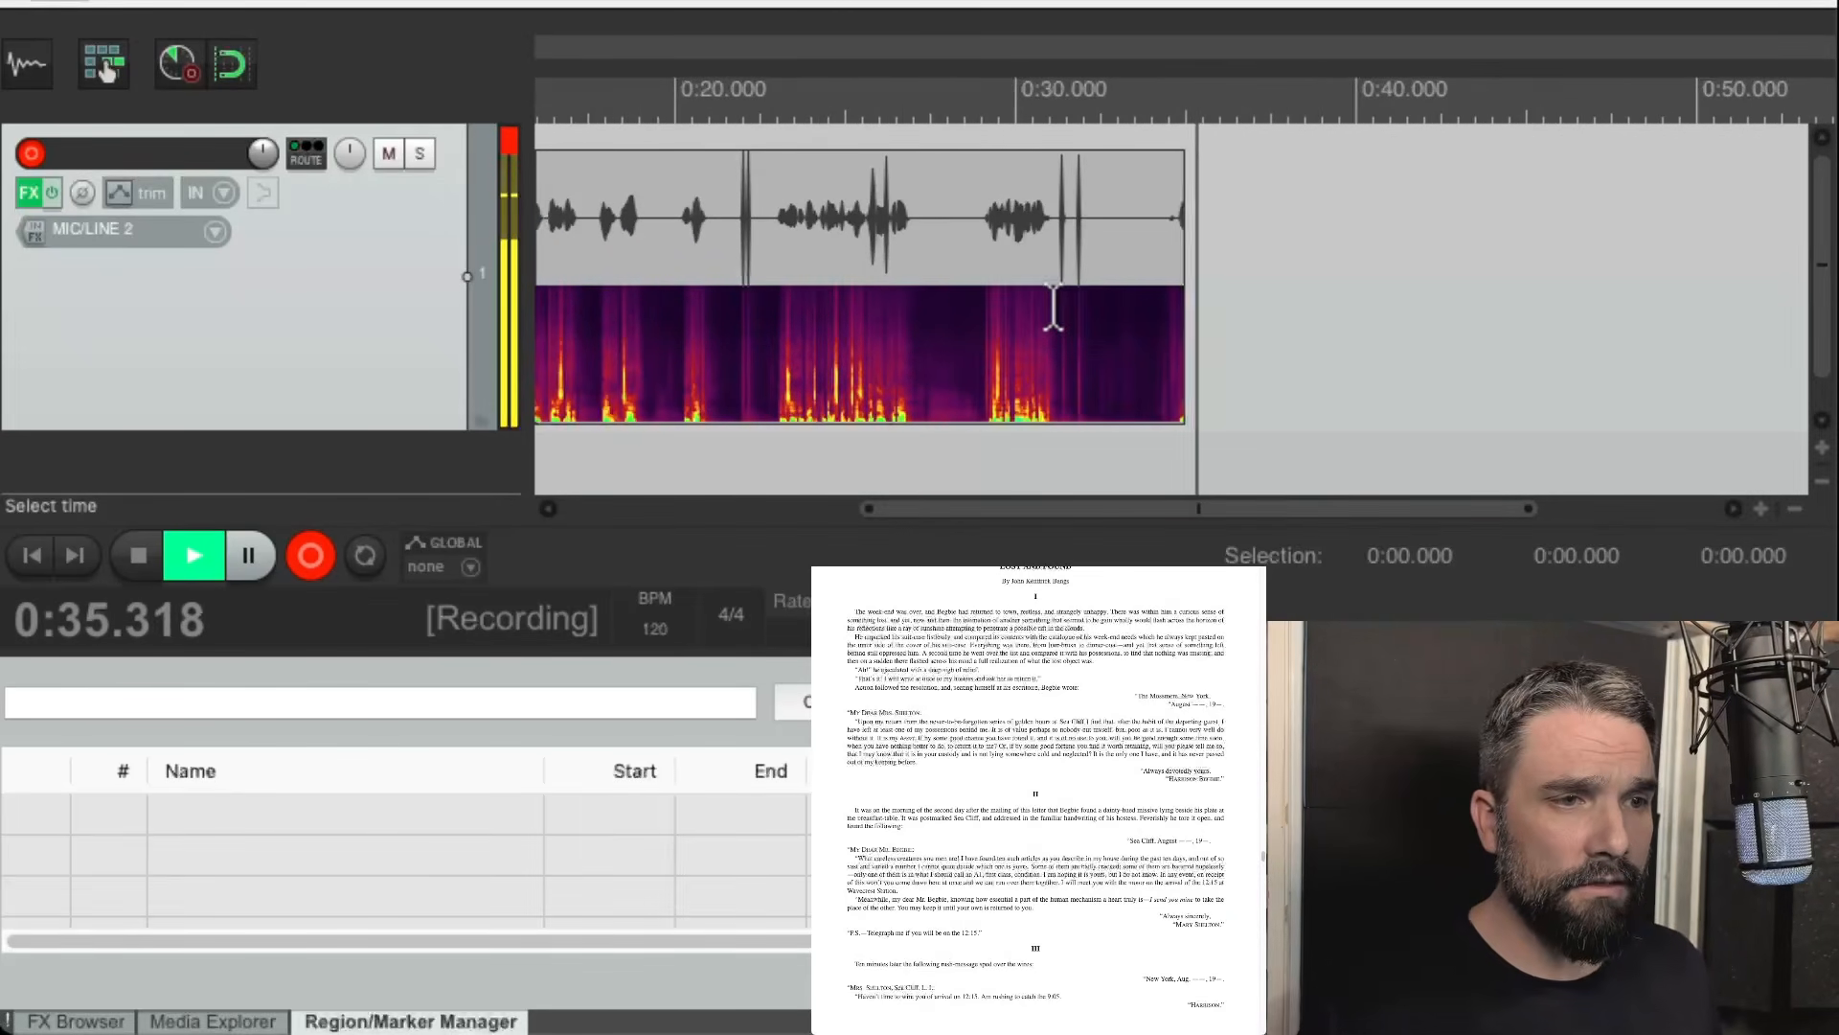
{"action": "scroll", "coordinate": [821, 296], "scroll_direction": "down", "scroll_amount": 3}
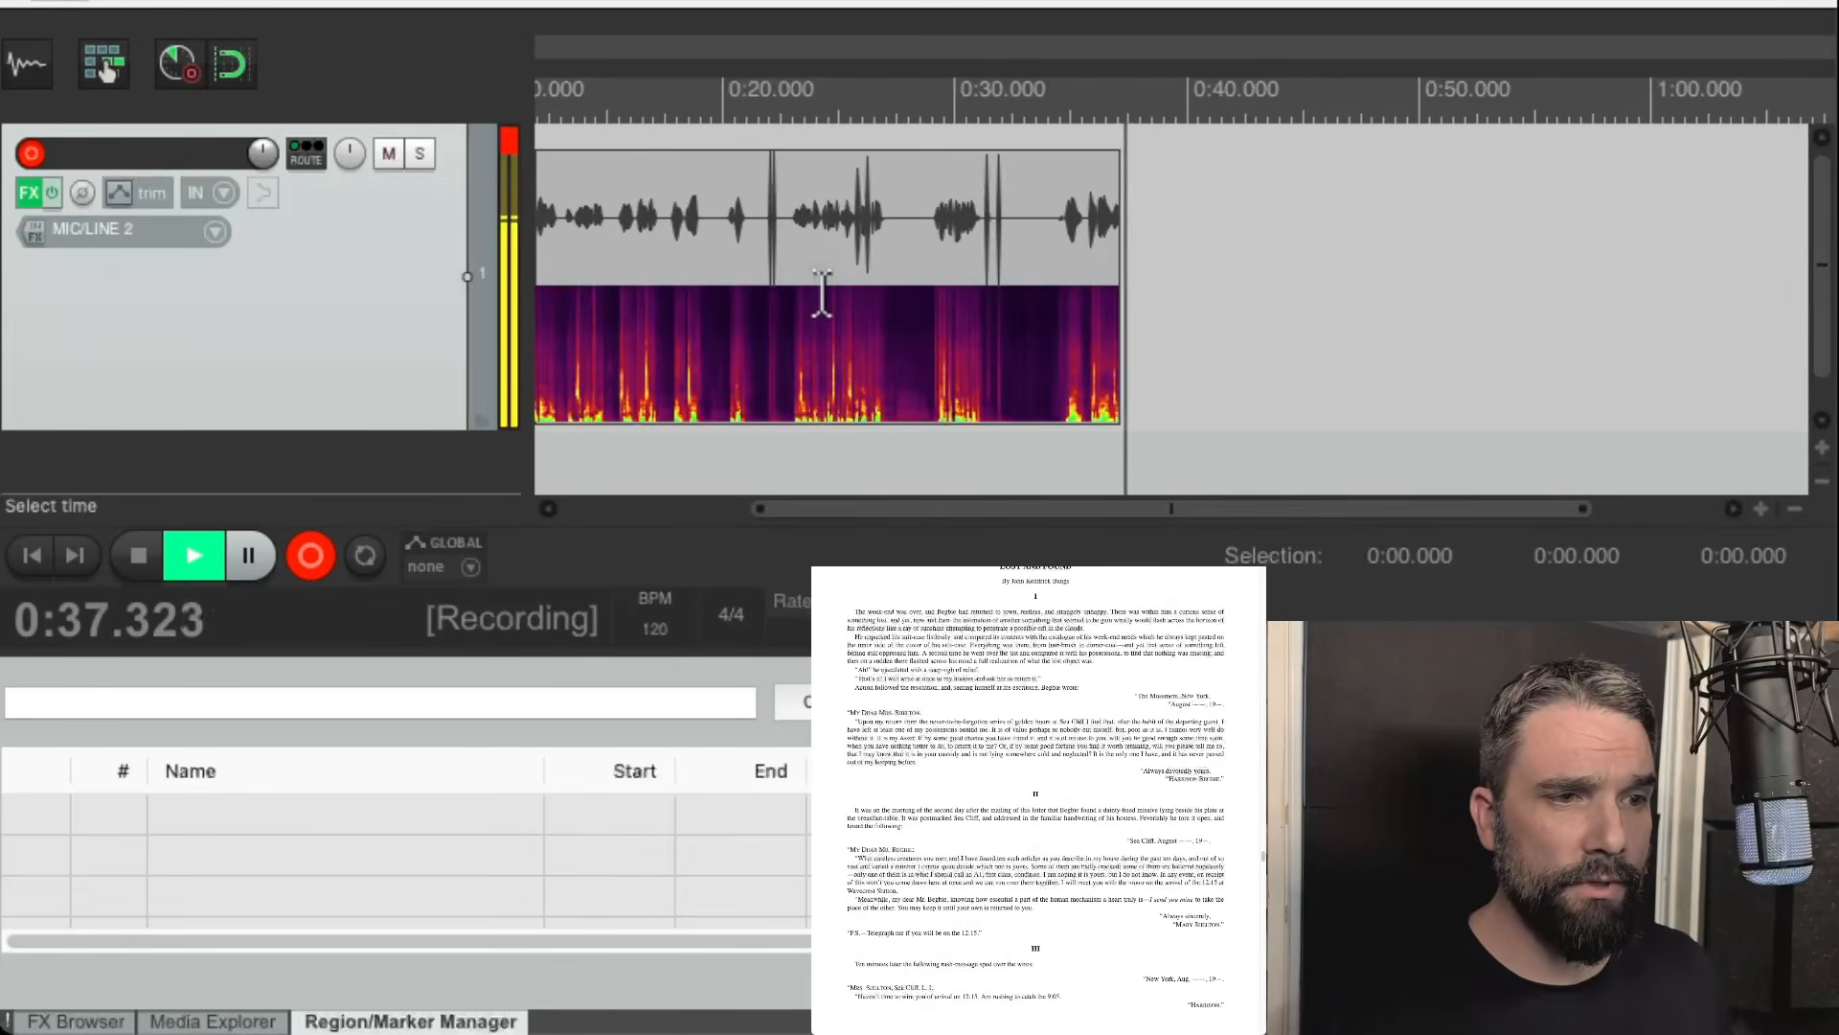
{"action": "key", "text": "space"}
{"action": "scroll", "coordinate": [1233, 324], "scroll_direction": "left", "scroll_amount": 5}
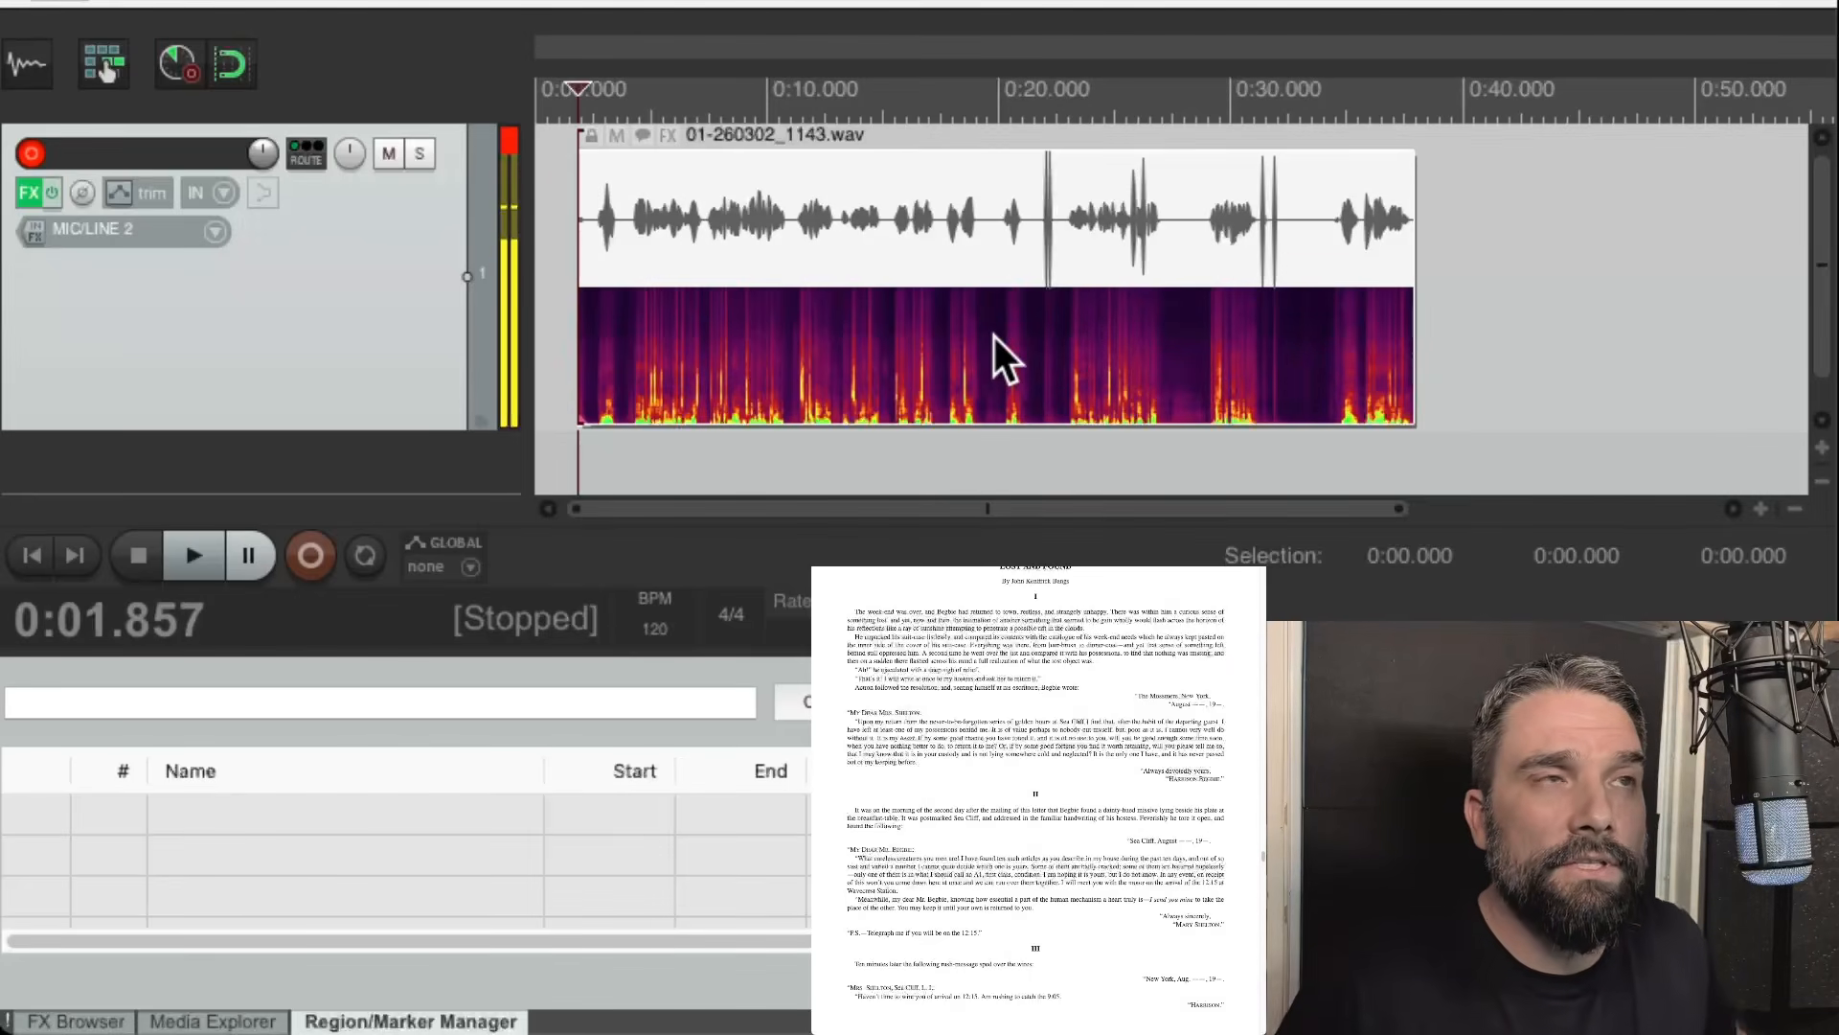
Delete the recorded take and return the edit cursor to the start of the project.
{"action": "left_click", "coordinate": [963, 312]}
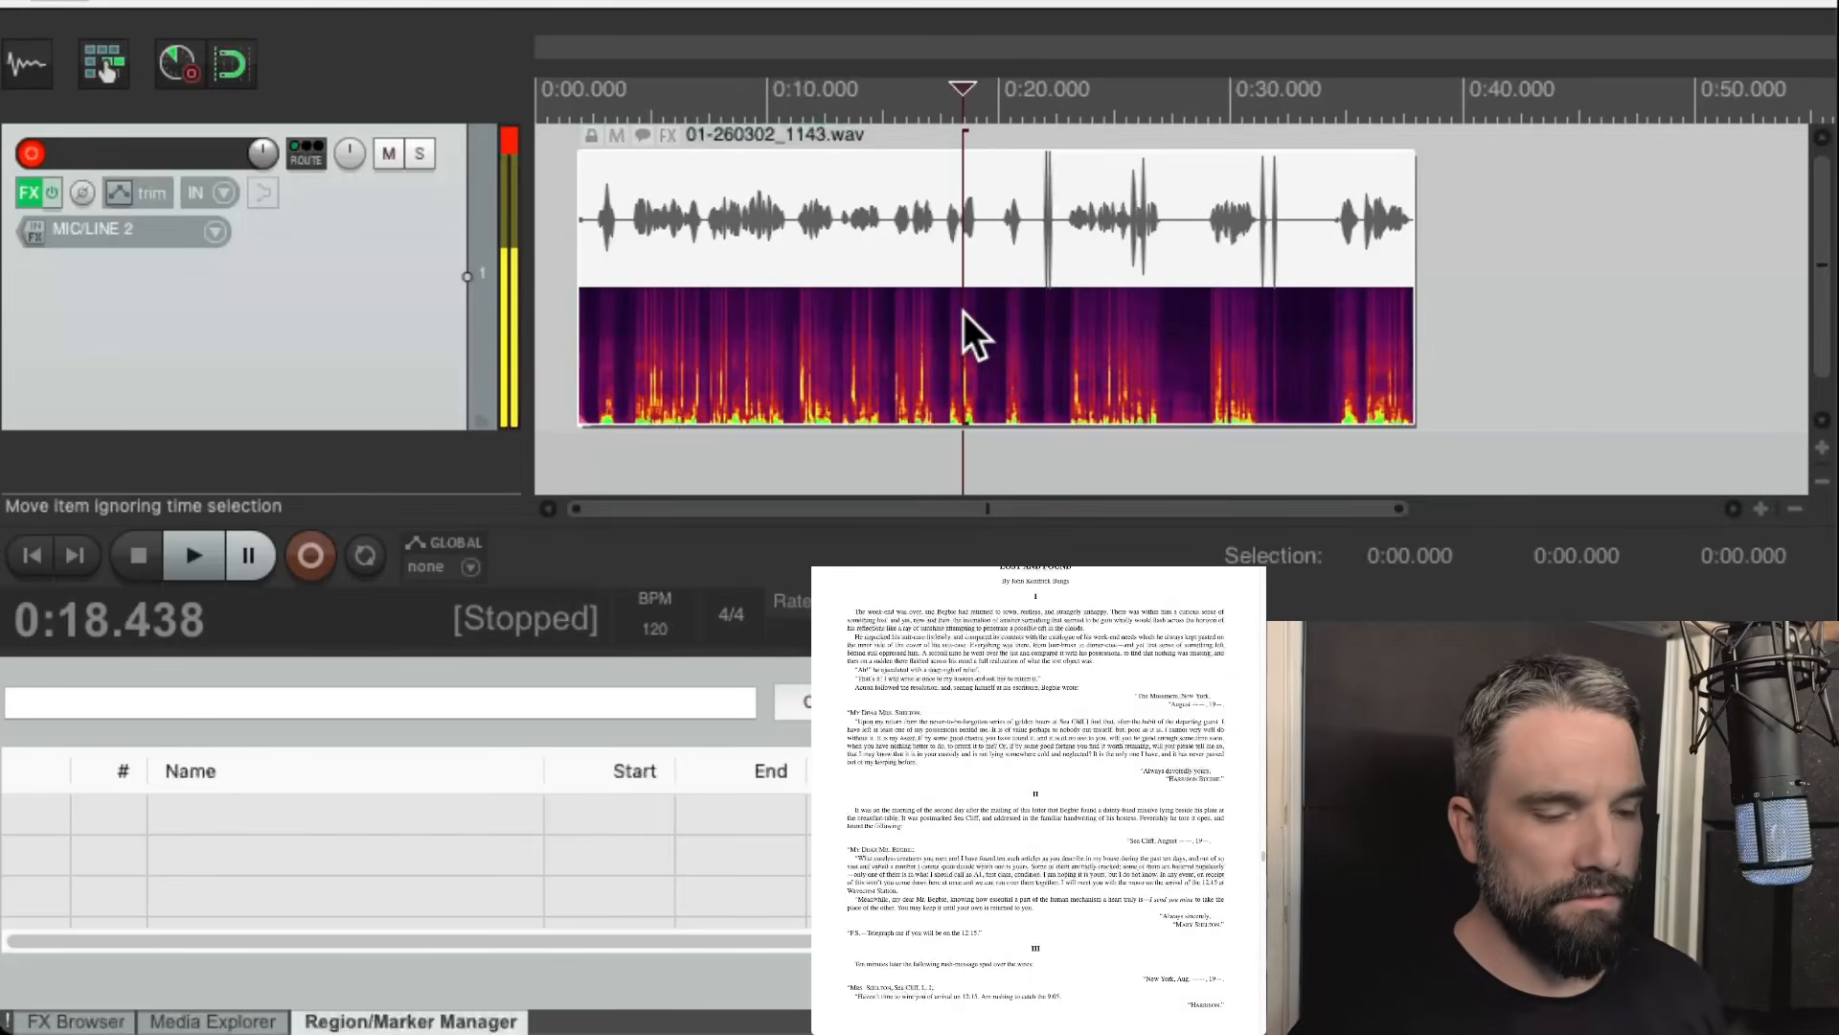
{"action": "key", "text": "Delete"}
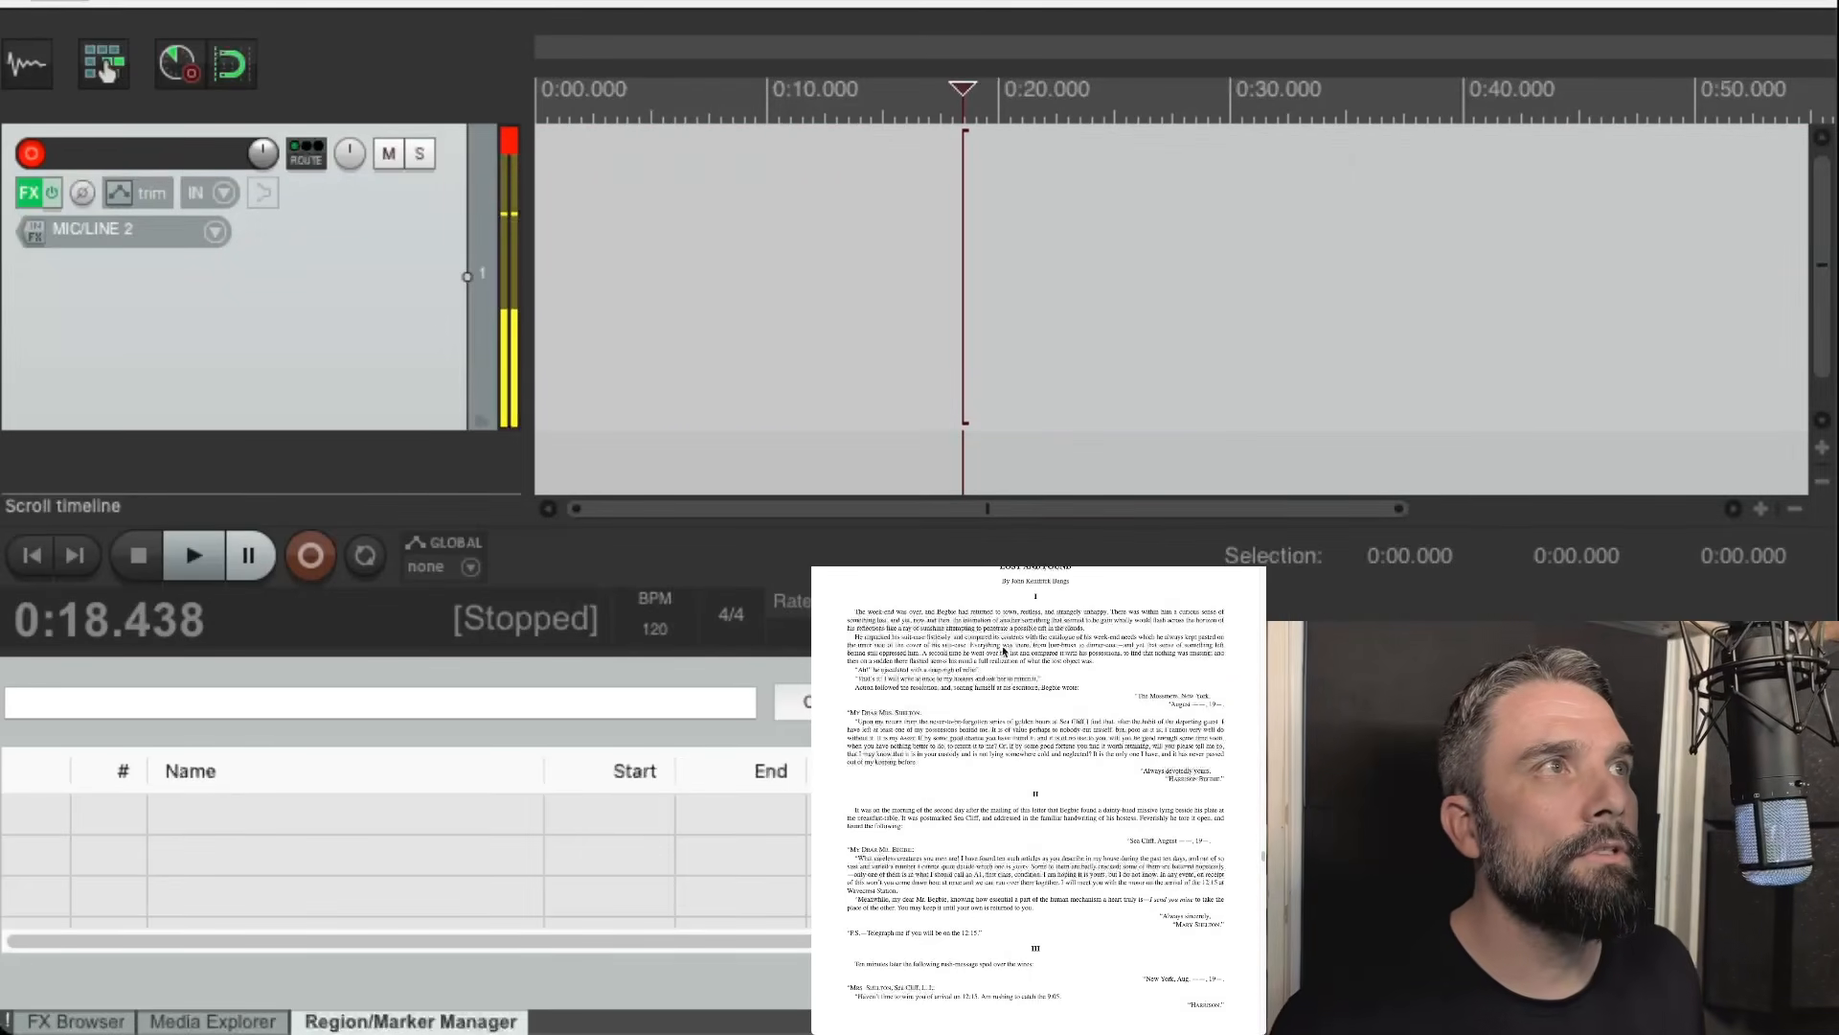
{"action": "left_click", "coordinate": [573, 292]}
{"action": "scroll", "coordinate": [573, 292], "scroll_direction": "up", "scroll_amount": 2}
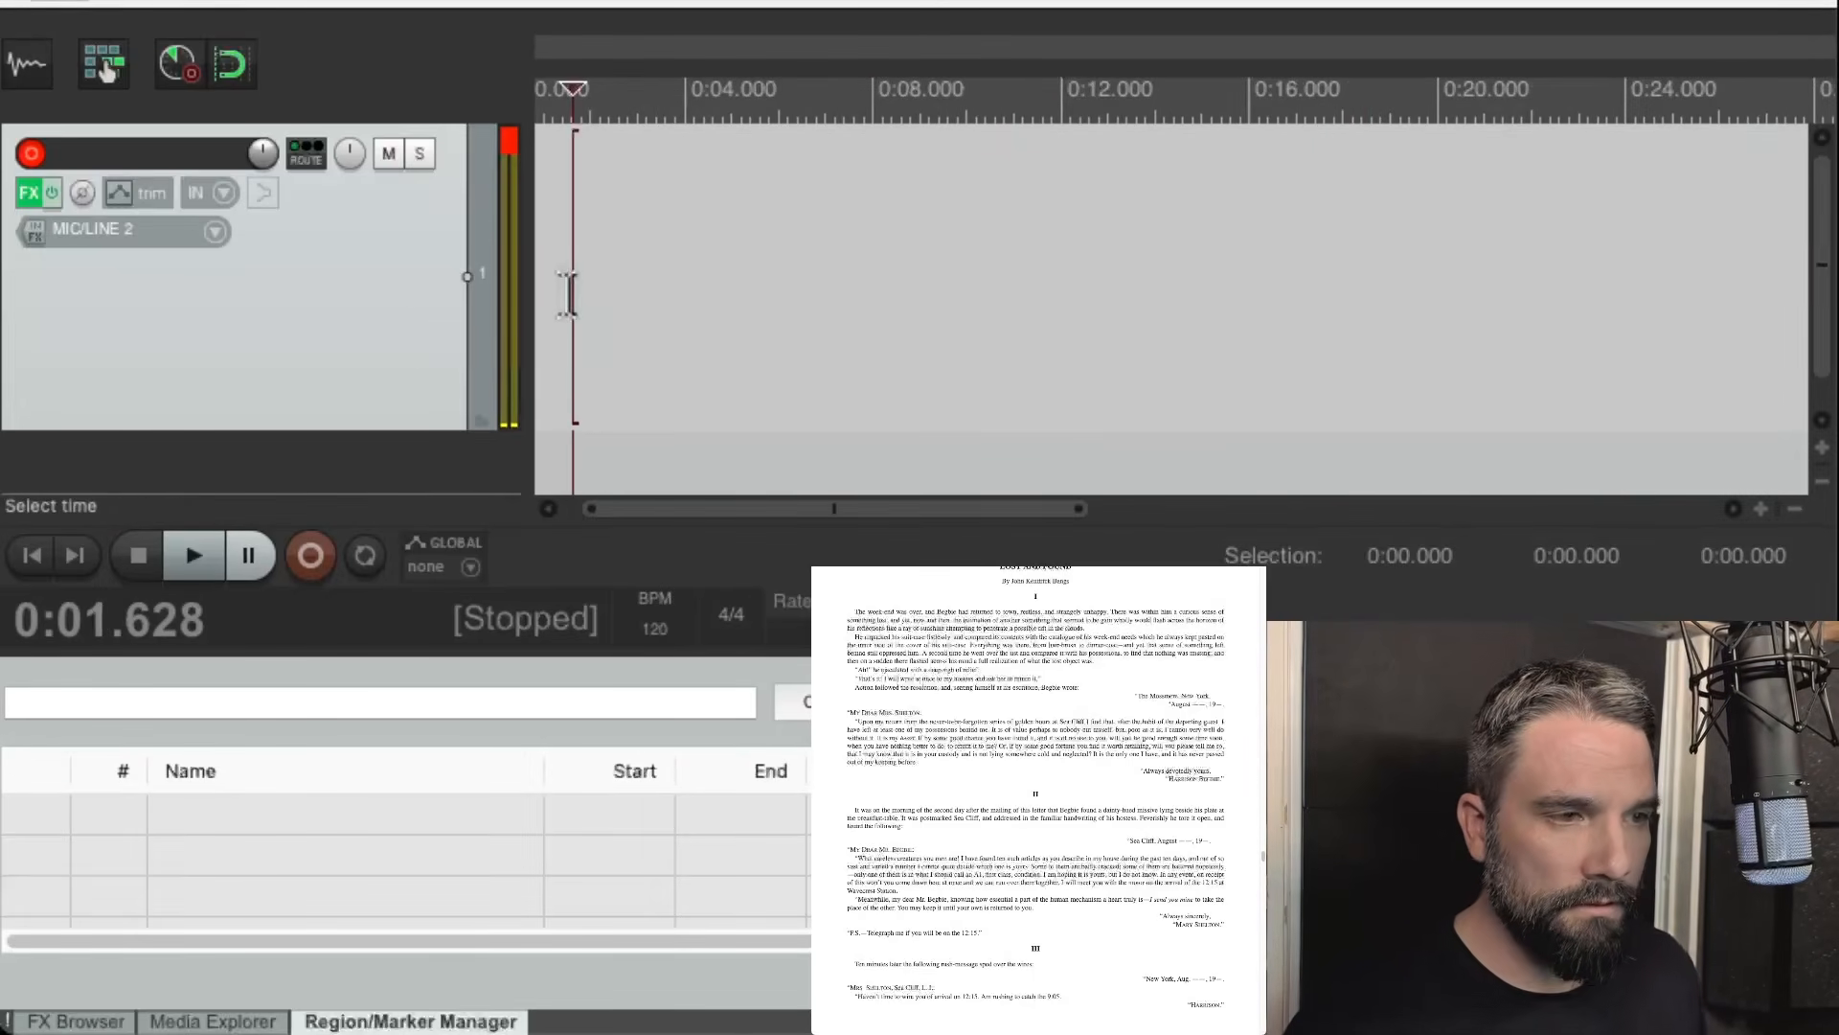
{"action": "scroll", "coordinate": [571, 293], "scroll_direction": "down", "scroll_amount": 1}
{"action": "key", "text": "w"}
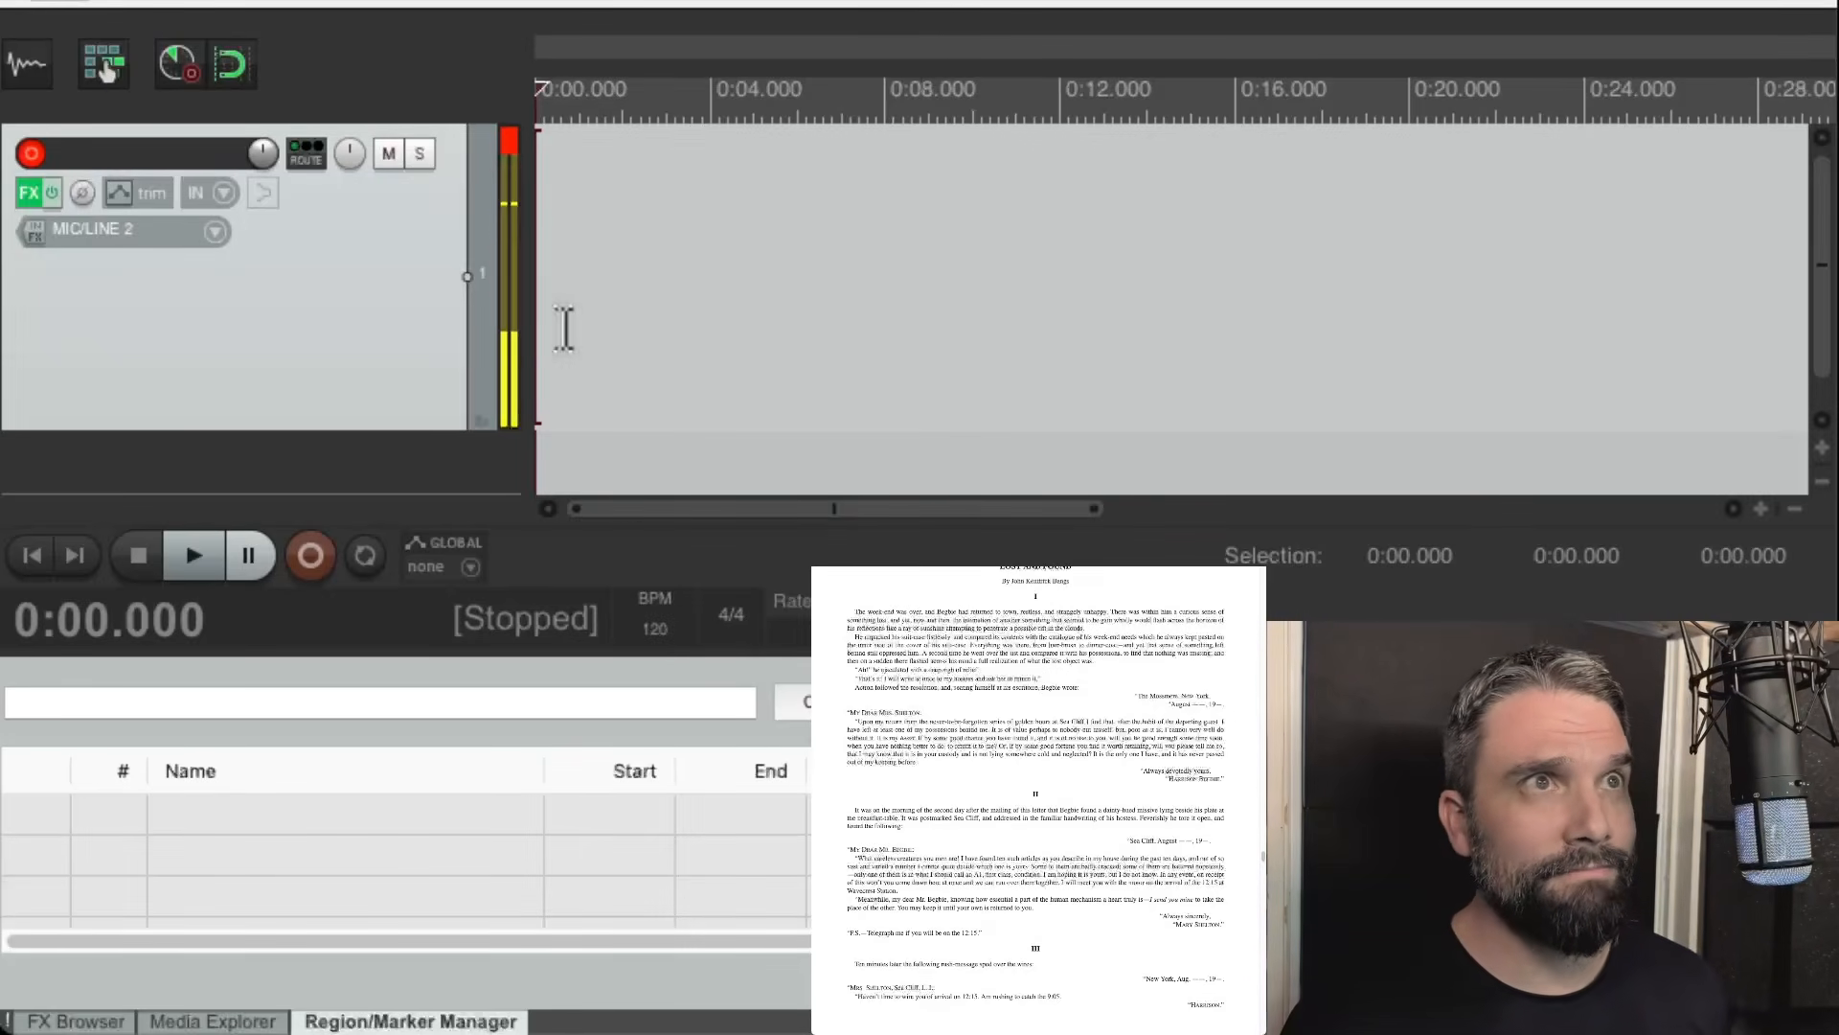
Record a new narration take on the armed track starting at about 0:00.5, then stop the recording.
{"action": "scroll", "coordinate": [564, 328], "scroll_direction": "up", "scroll_amount": 2}
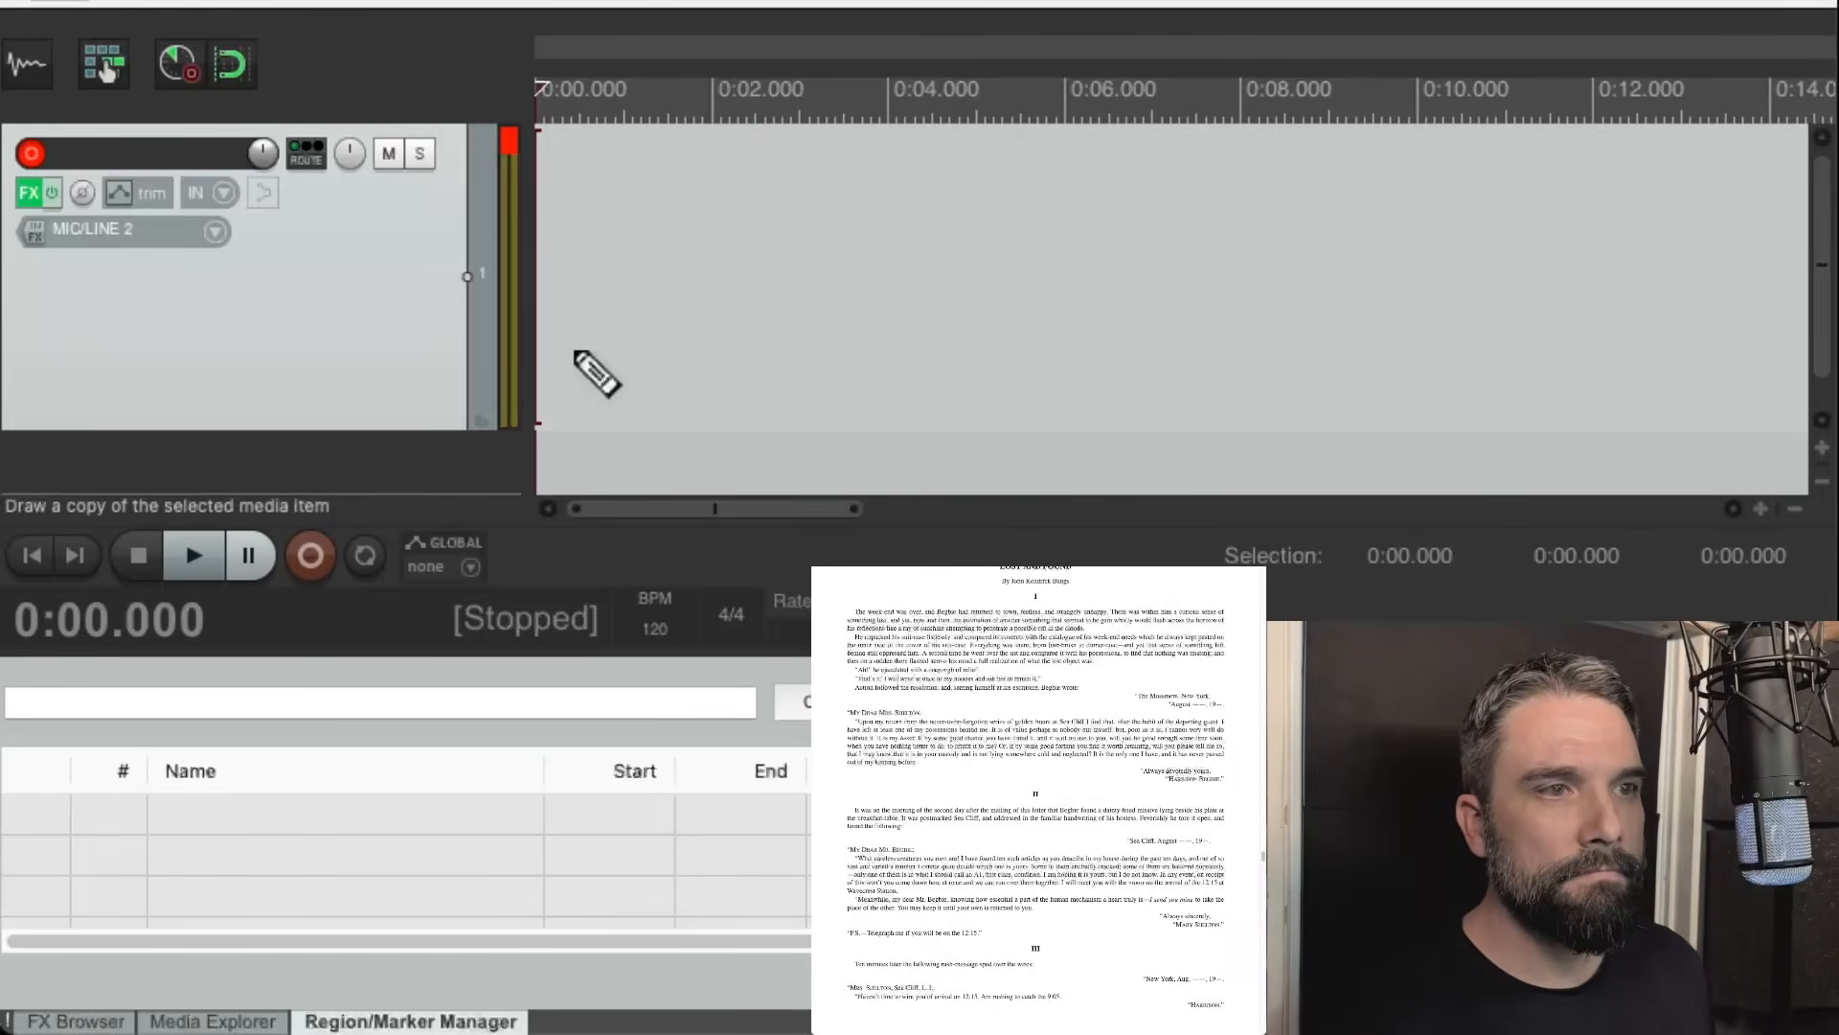
{"action": "left_click", "coordinate": [576, 356]}
{"action": "key", "text": "ctrl+r"}
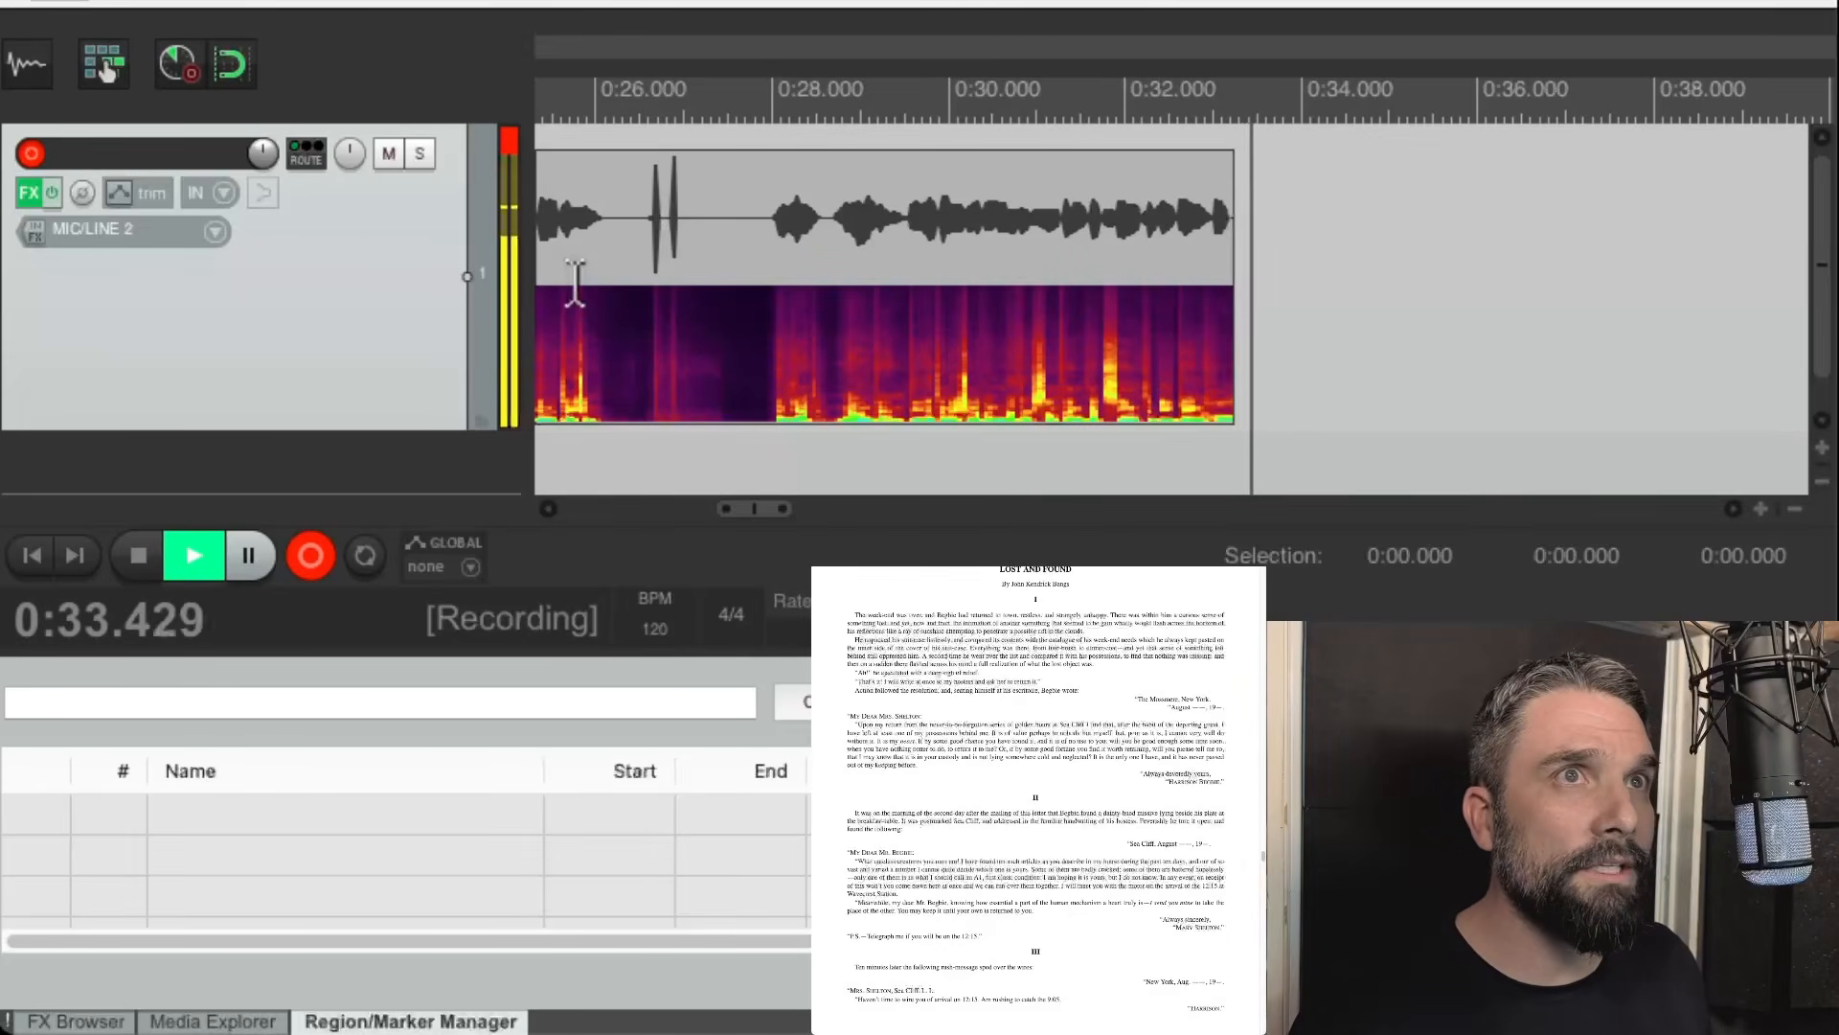
{"action": "key", "text": "space"}
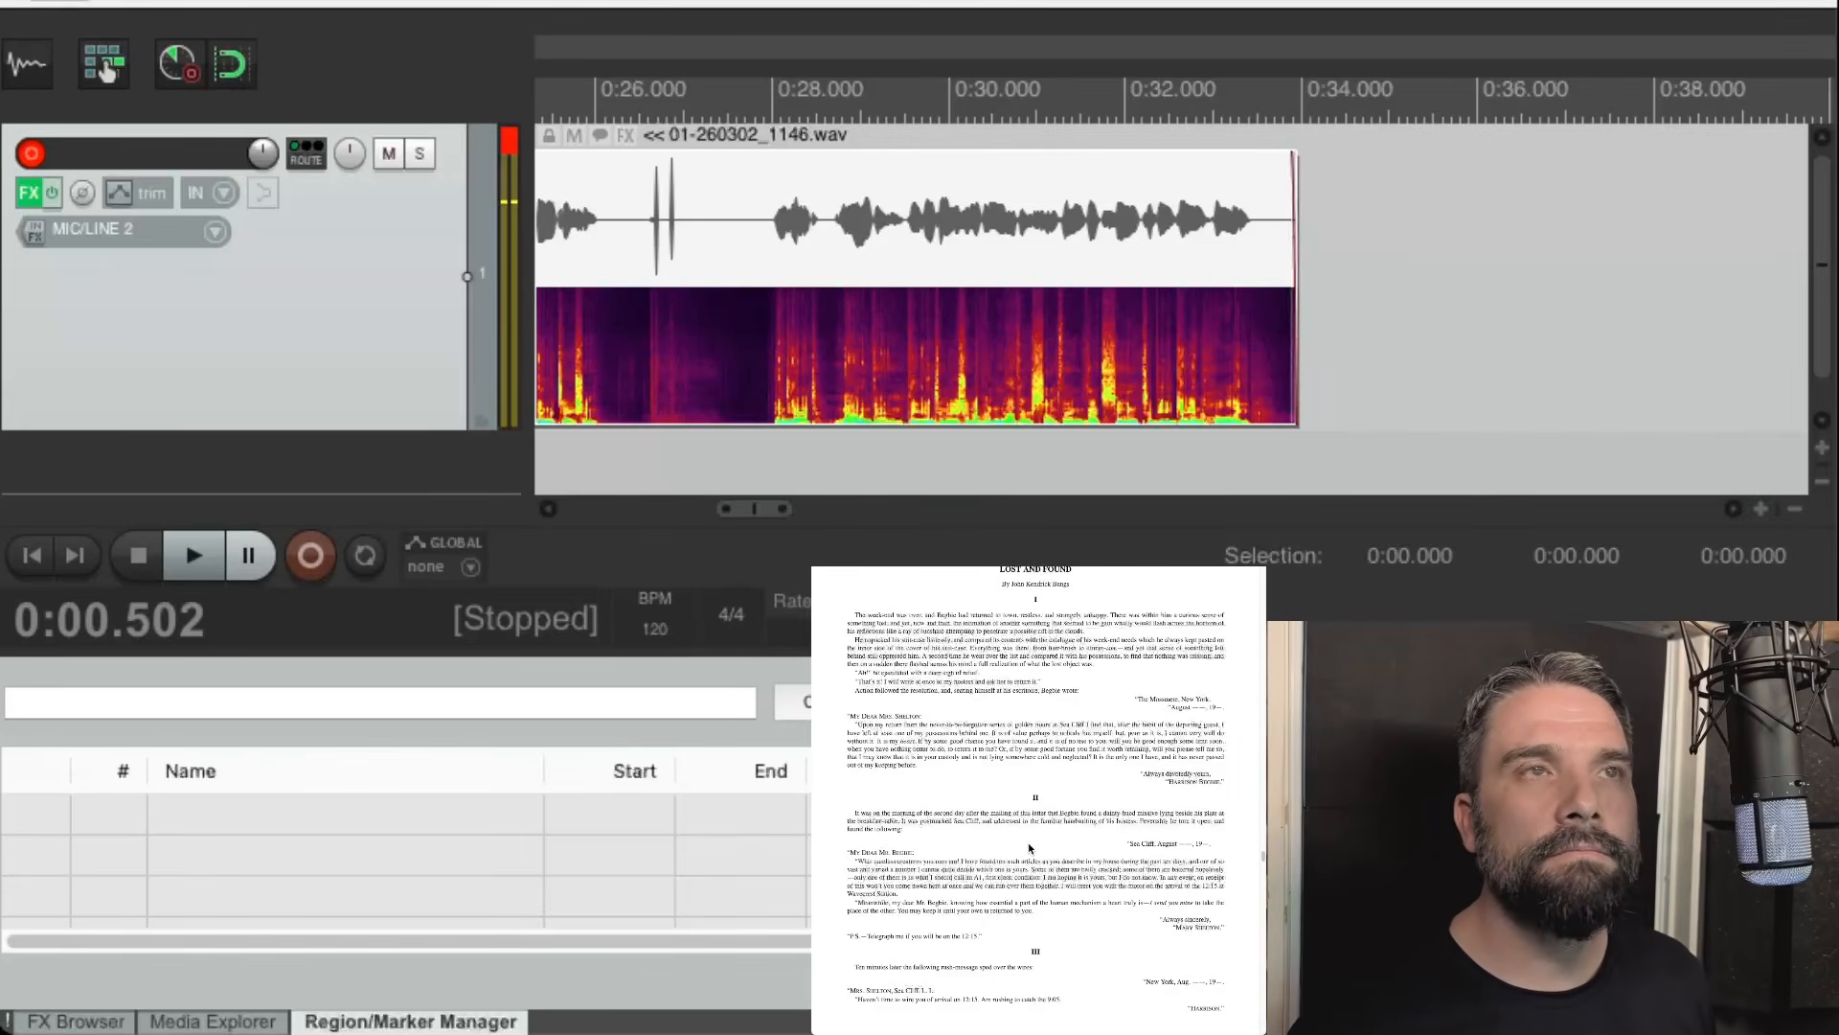
Examine the new take's waveform and spectrogram around the paired click spikes that mark the mistakes.
{"action": "left_click", "coordinate": [877, 273]}
{"action": "scroll", "coordinate": [860, 313], "scroll_direction": "down", "scroll_amount": 2}
{"action": "scroll", "coordinate": [779, 342], "scroll_direction": "up", "scroll_amount": 1}
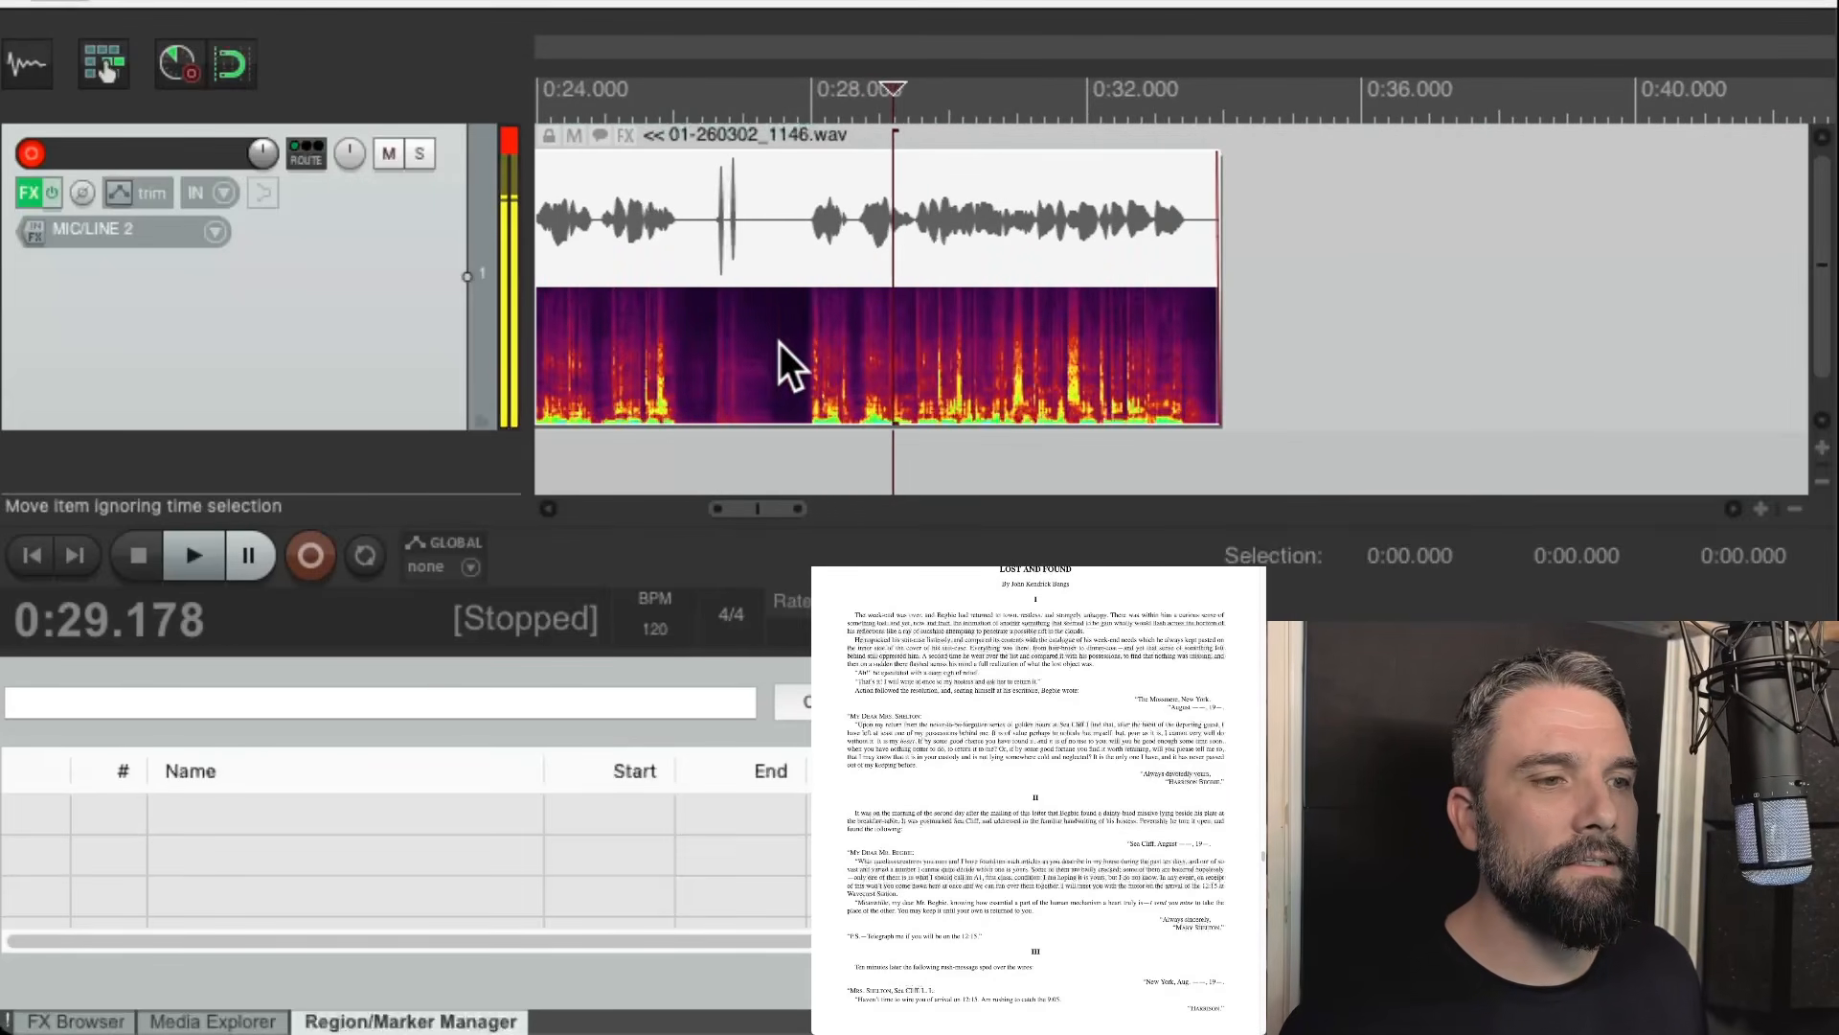
{"action": "left_click", "coordinate": [778, 343]}
{"action": "scroll", "coordinate": [869, 331], "scroll_direction": "down", "scroll_amount": 2}
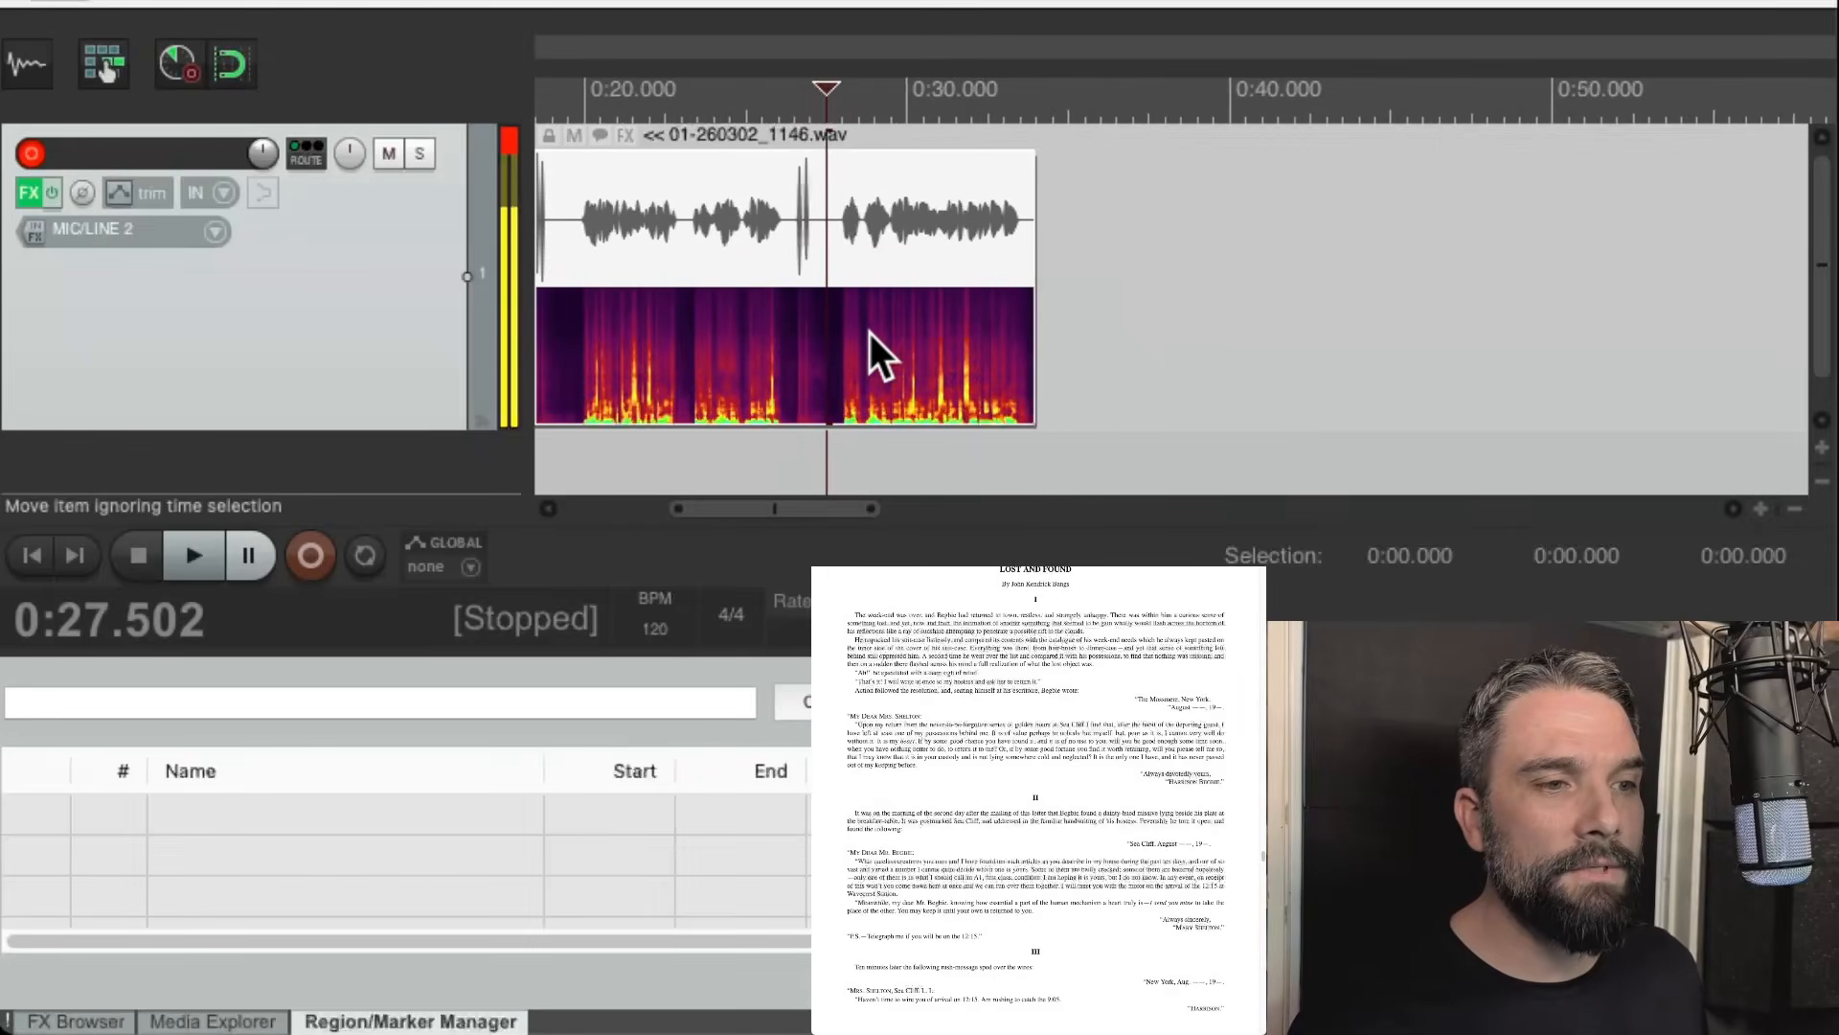
{"action": "scroll", "coordinate": [826, 352], "scroll_direction": "down", "scroll_amount": 2}
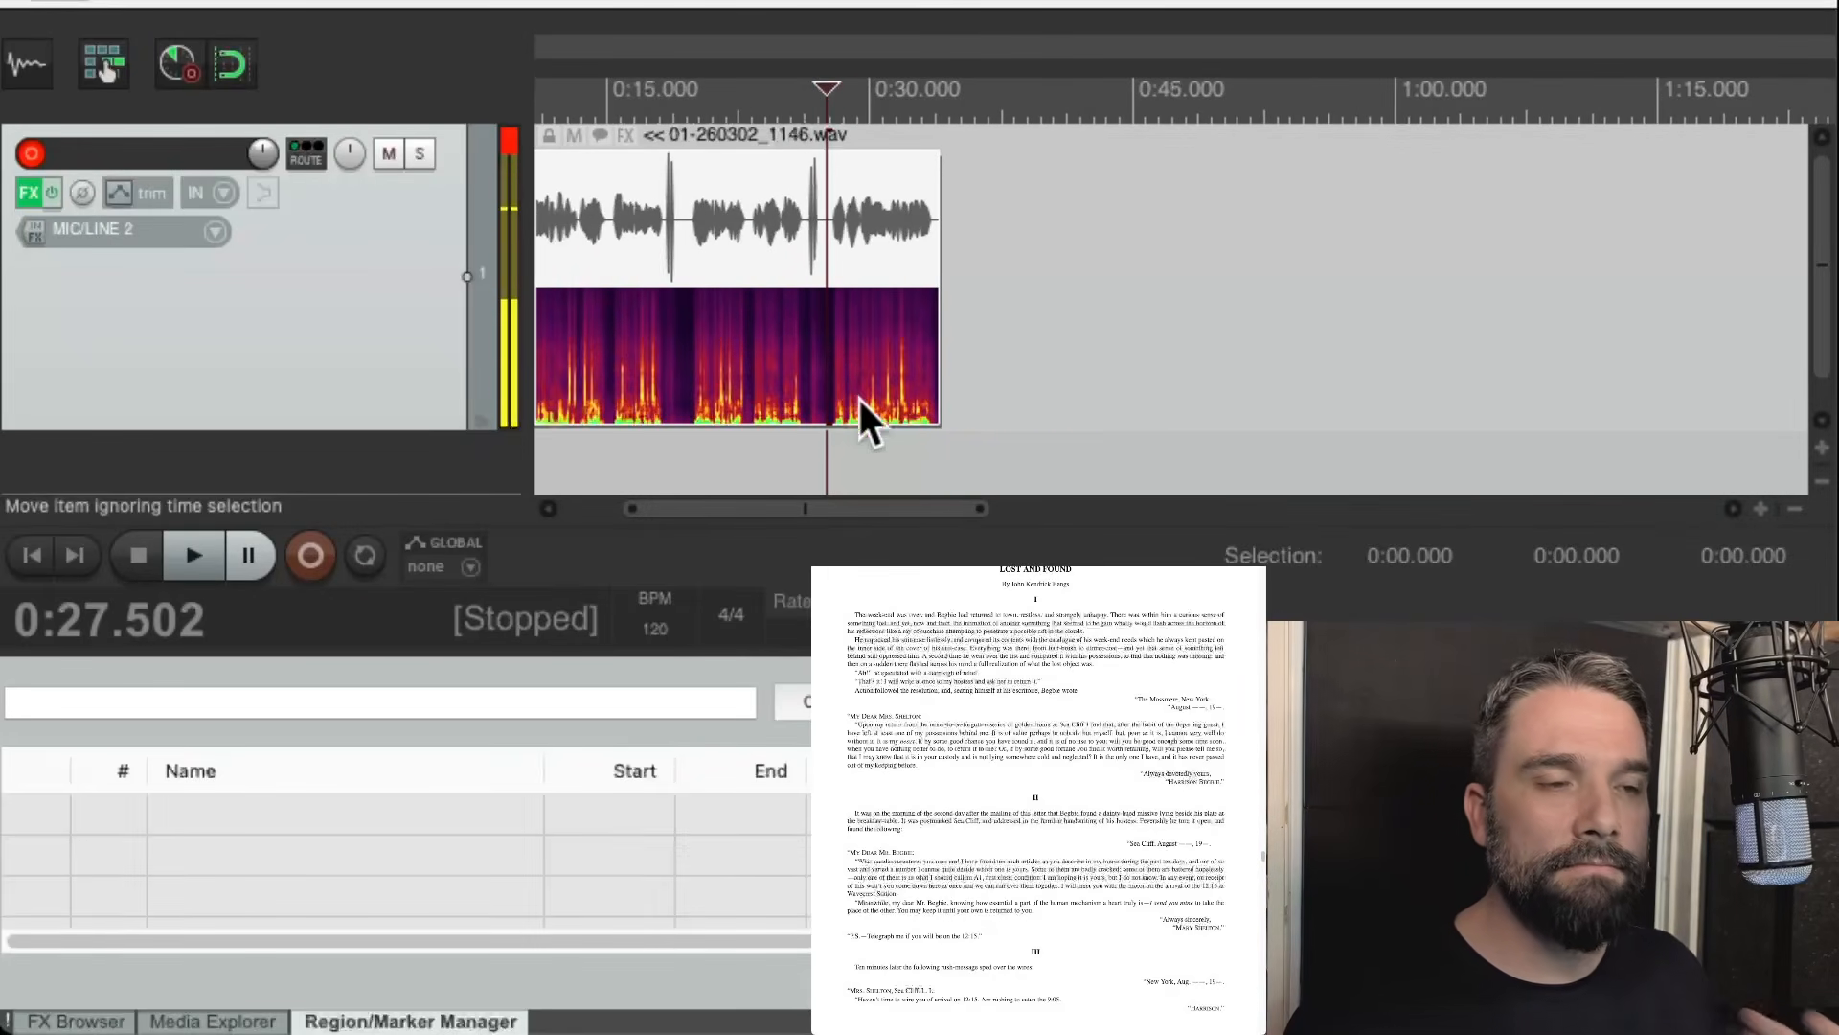
{"action": "scroll", "coordinate": [766, 344], "scroll_direction": "left", "scroll_amount": 3}
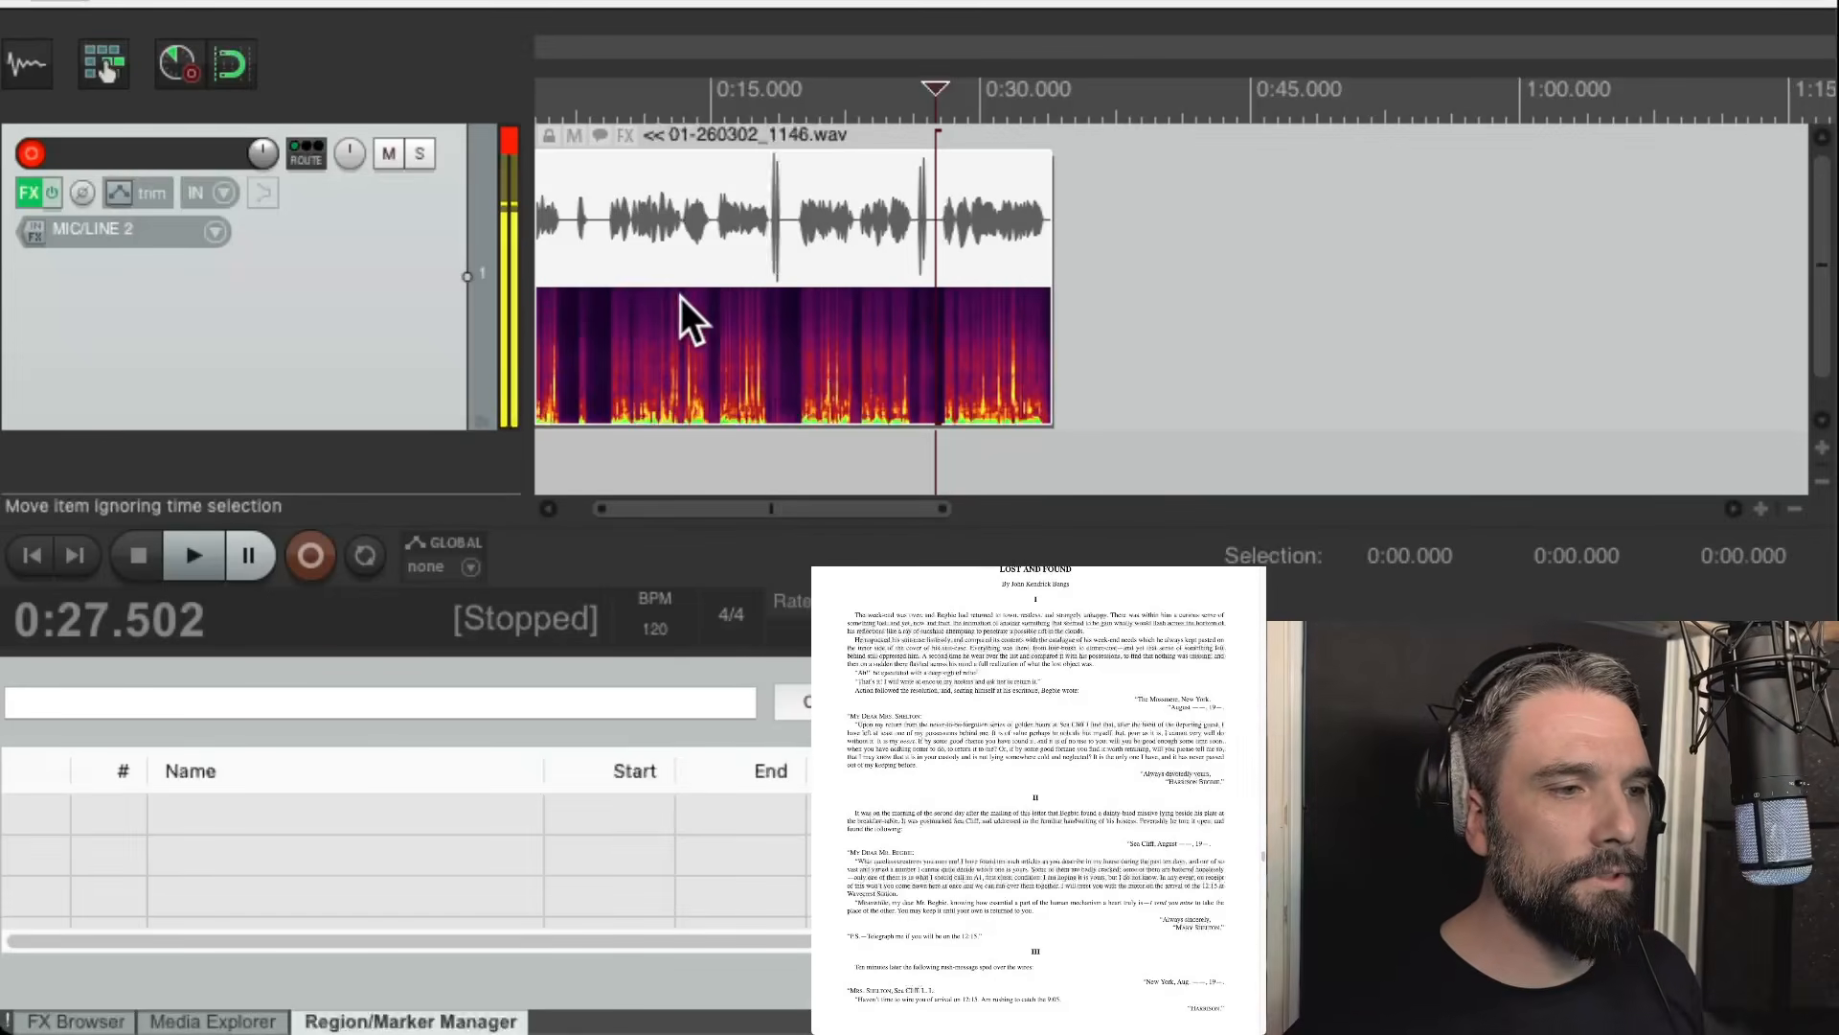
{"action": "scroll", "coordinate": [642, 291], "scroll_direction": "up", "scroll_amount": 3}
{"action": "scroll", "coordinate": [720, 301], "scroll_direction": "up", "scroll_amount": 2}
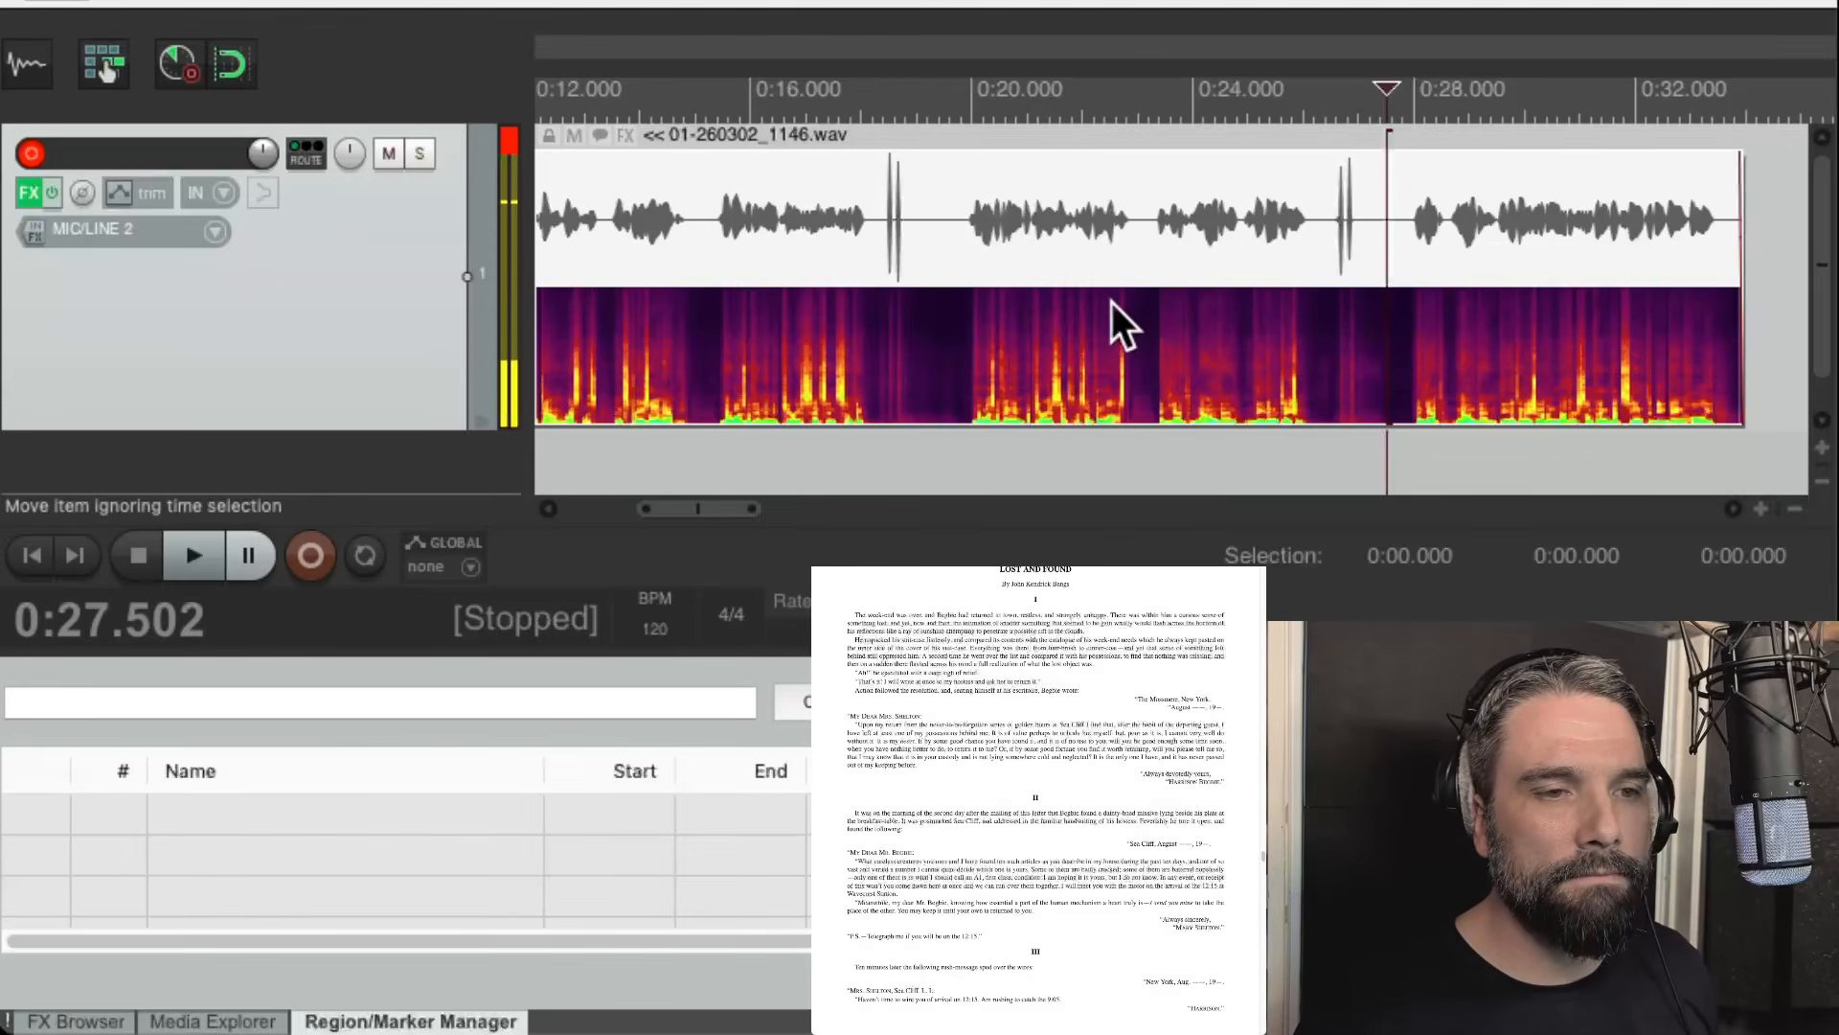
Play the retake from about 0:27.5, then the flawed phrase from about 0:23.3, to compare them.
{"action": "left_click", "coordinate": [1385, 287]}
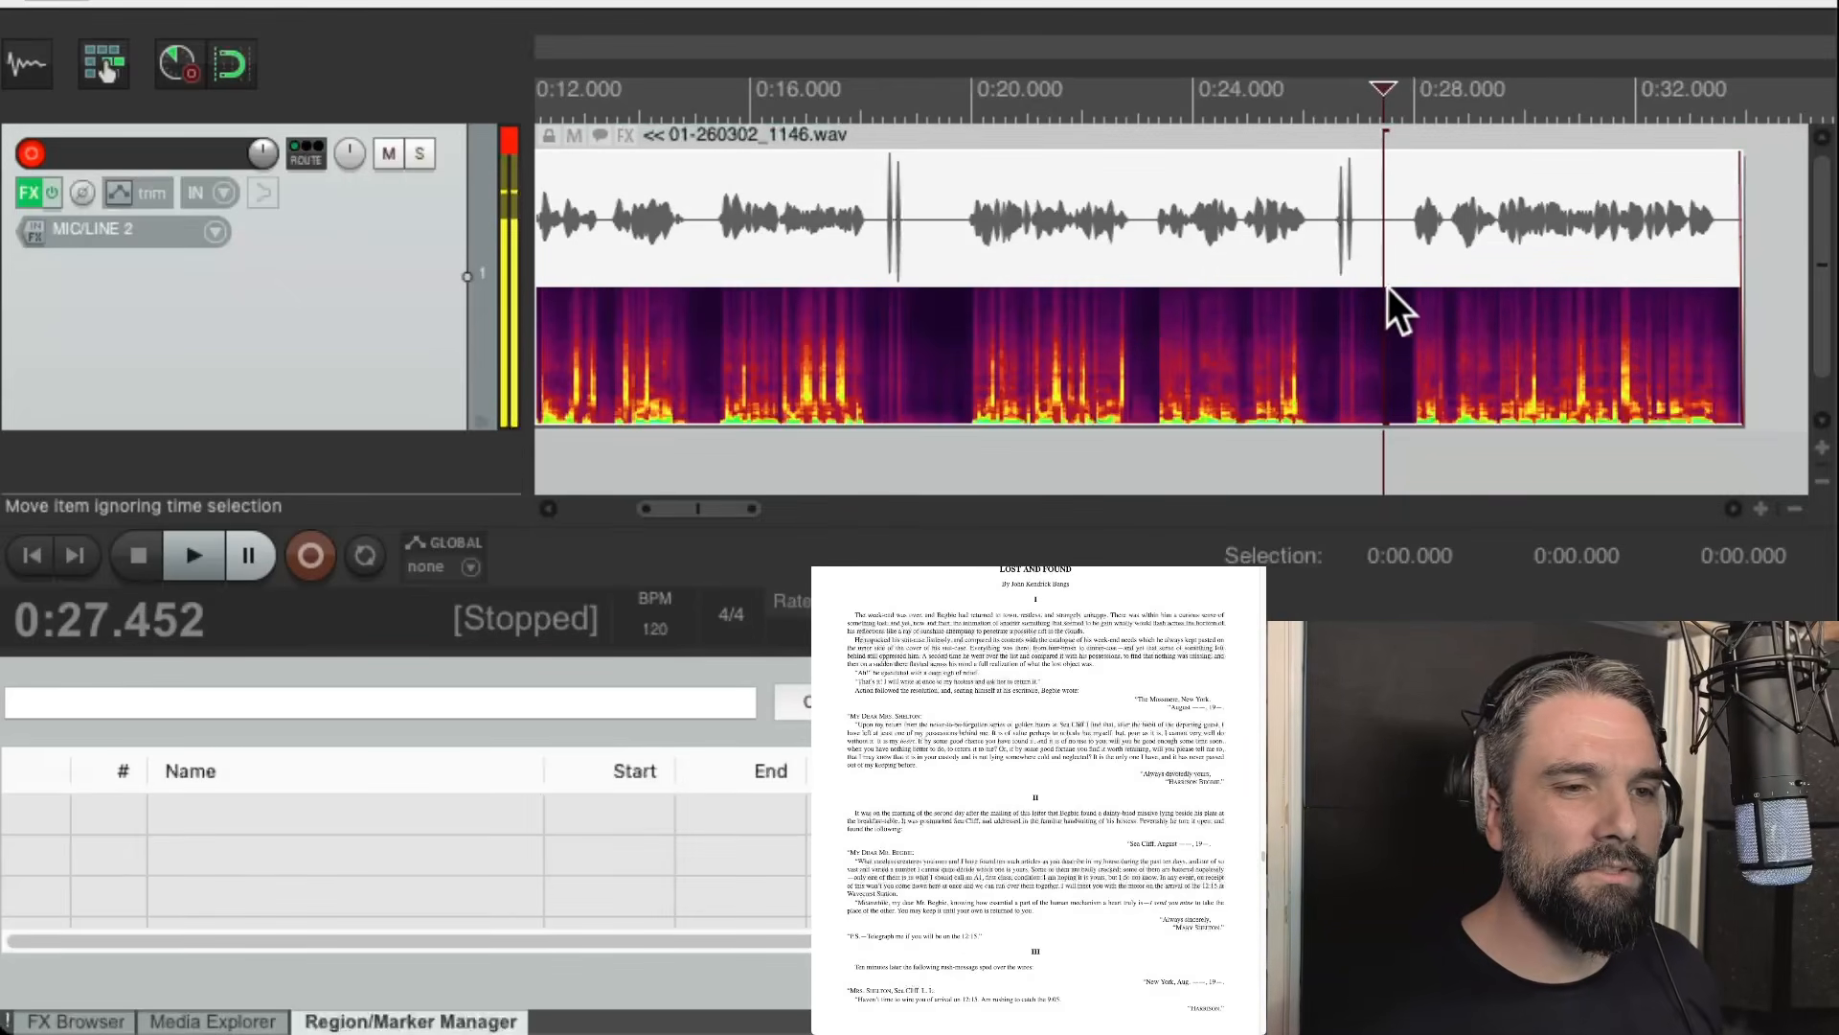
{"action": "key", "text": "space"}
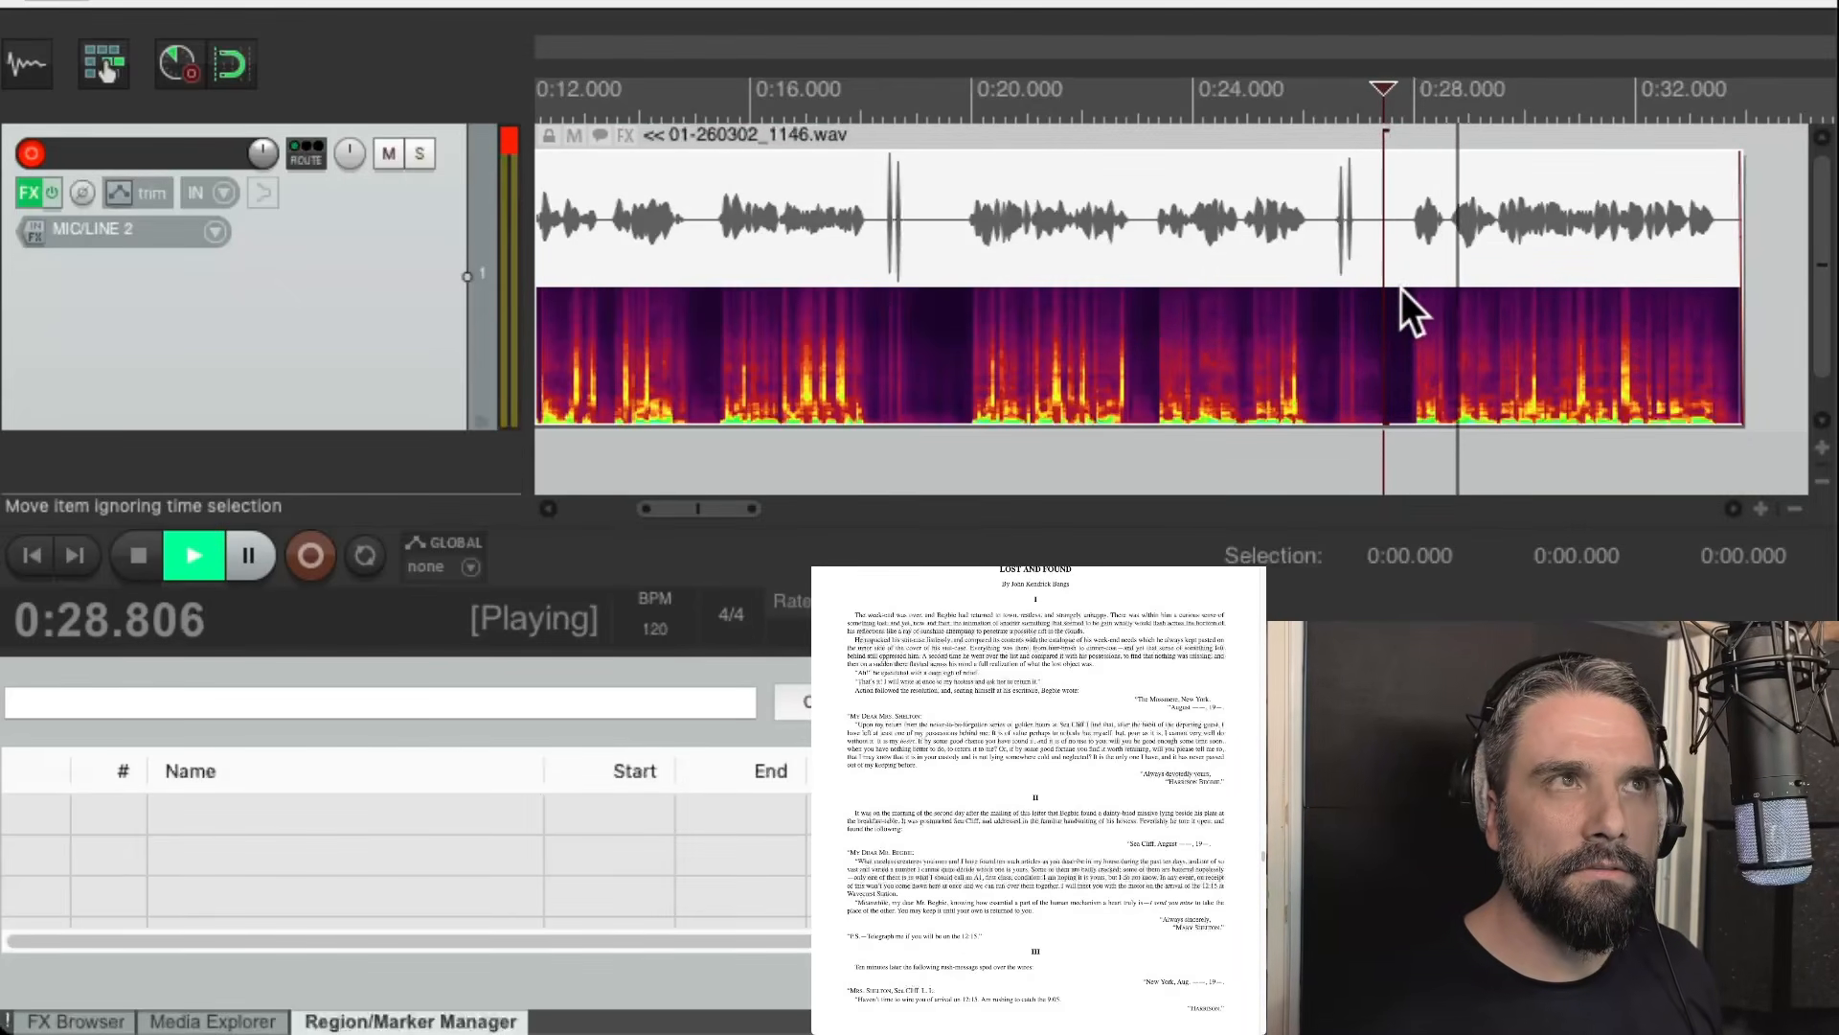
{"action": "key", "text": "space"}
{"action": "left_click", "coordinate": [1153, 302]}
{"action": "key", "text": "space"}
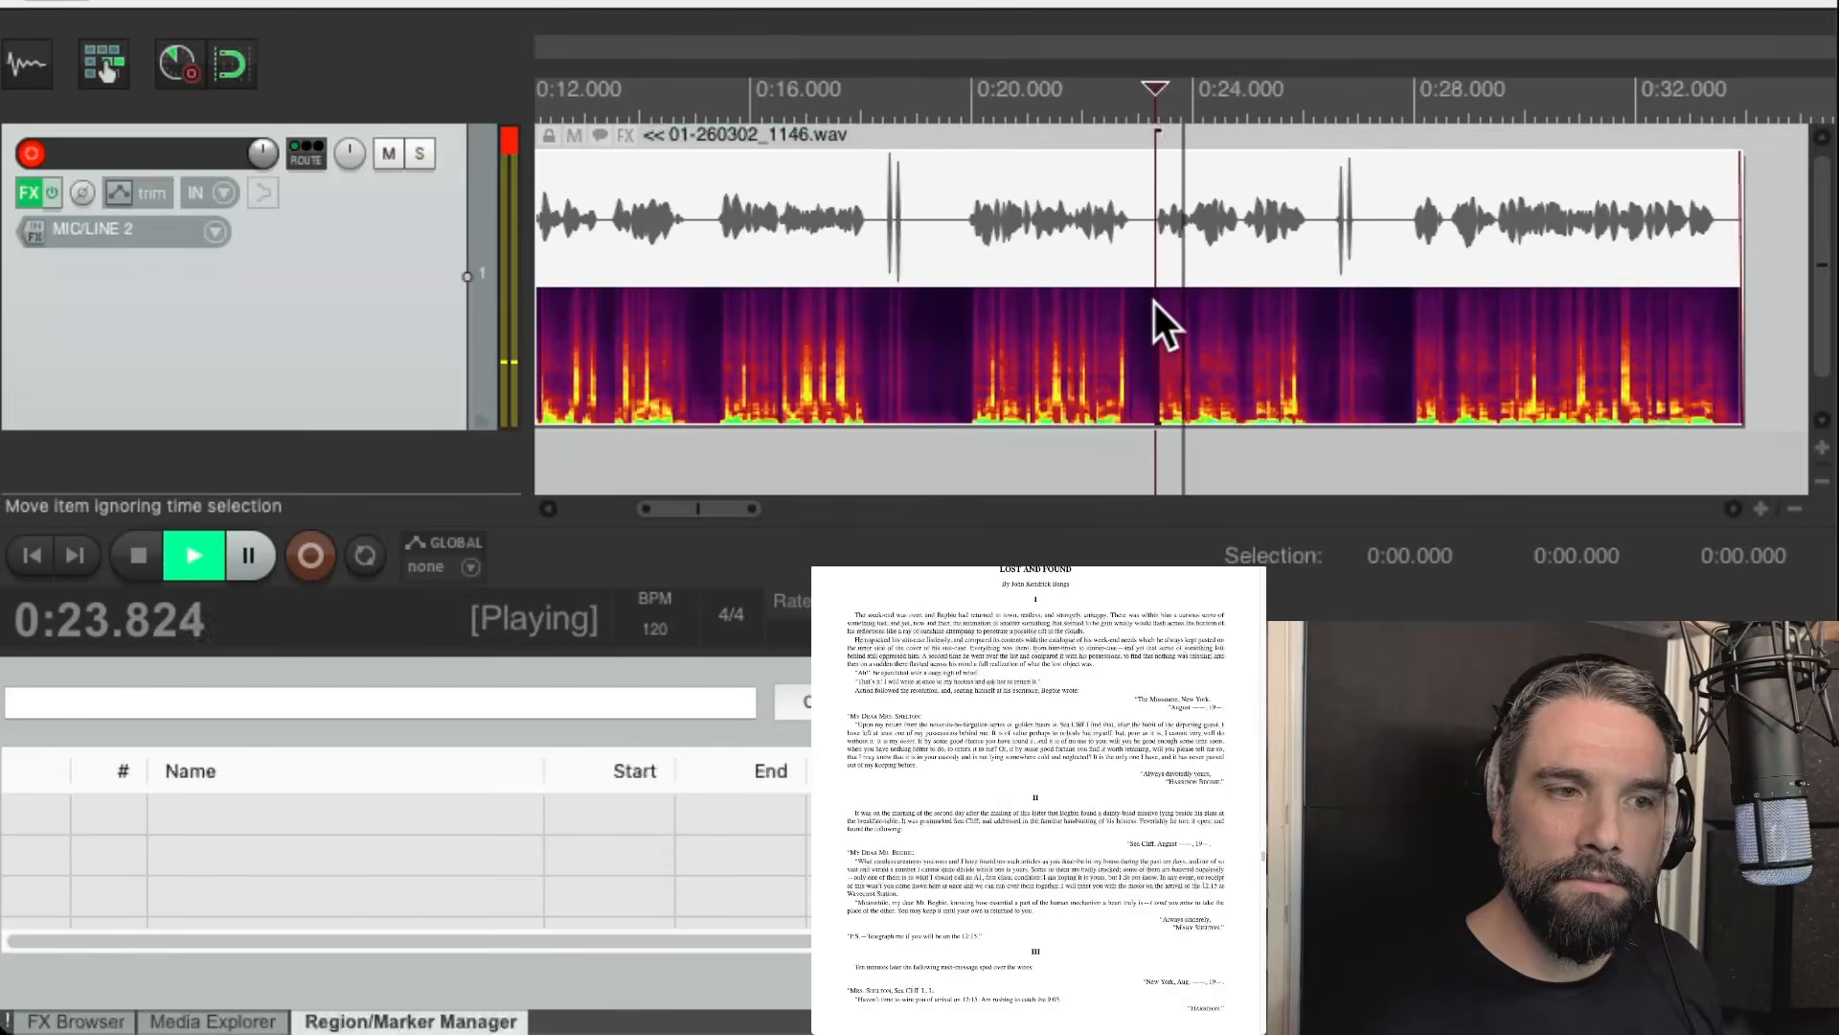
{"action": "key", "text": "space"}
{"action": "scroll", "coordinate": [1385, 317], "scroll_direction": "up", "scroll_amount": 1}
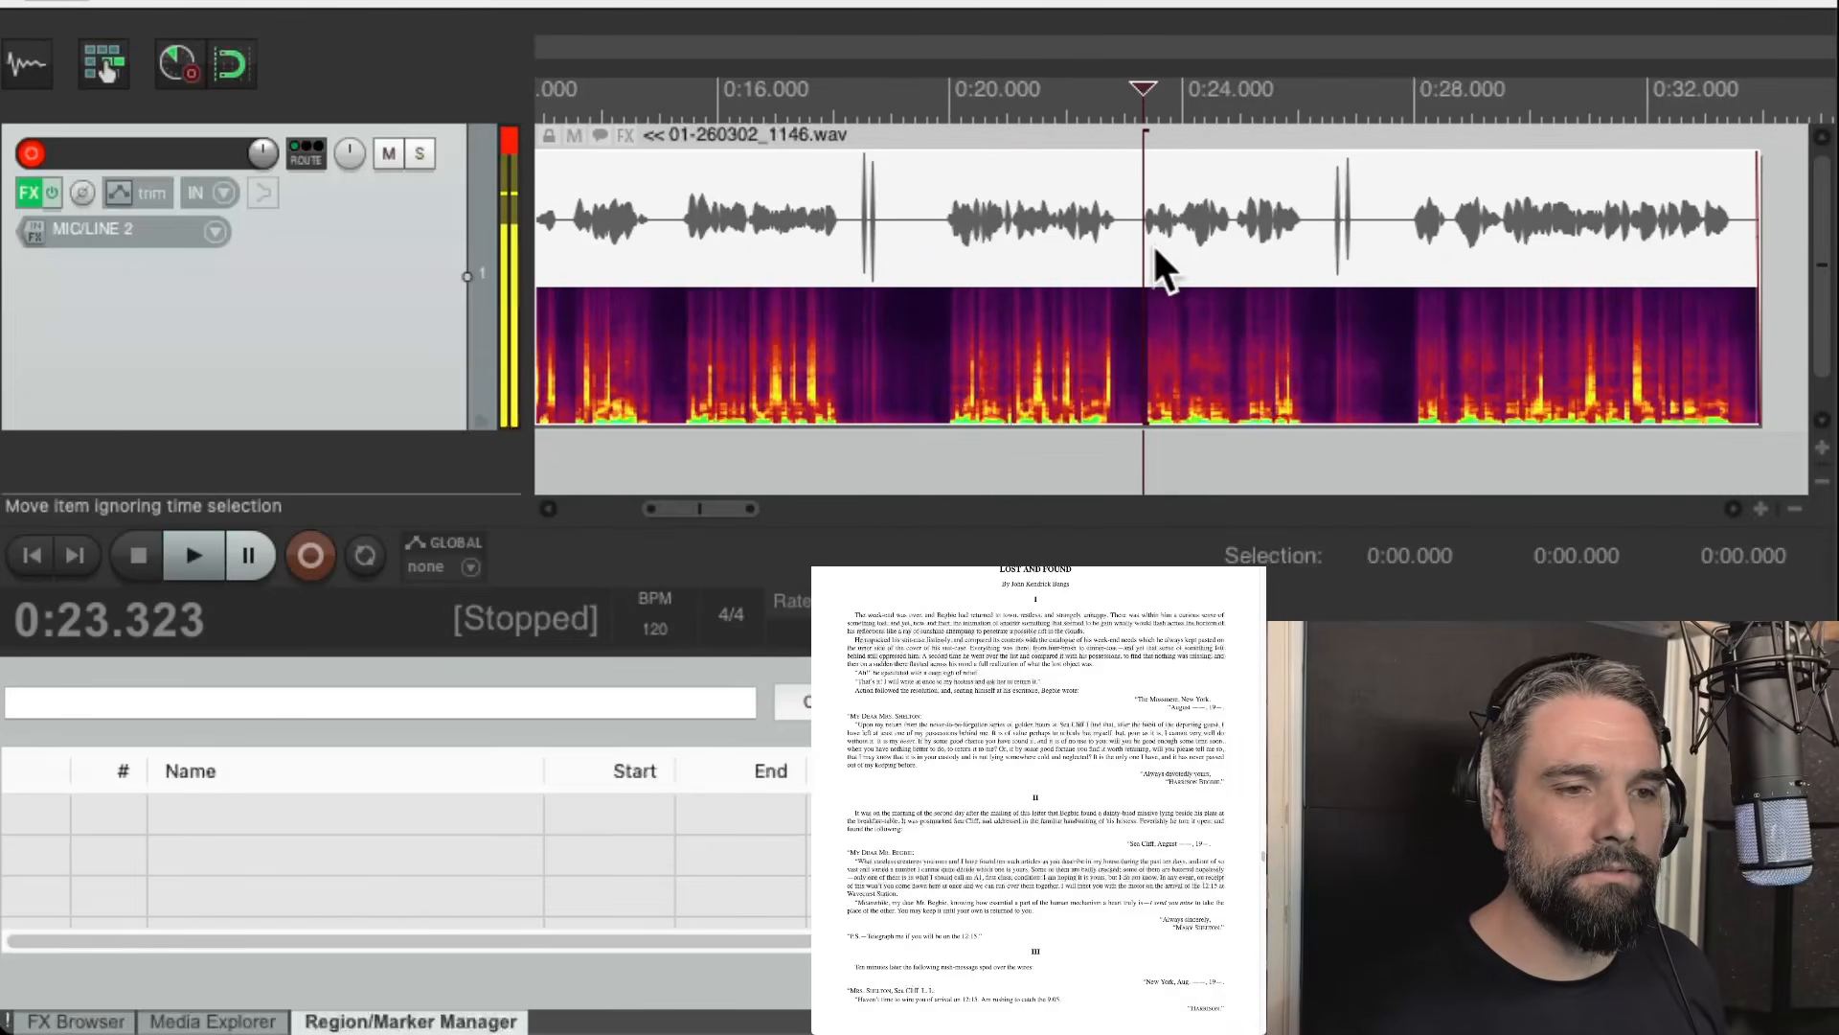
Play brief passages from about 0:27.9, 0:19.9 and 0:23.1 to locate the boundaries of the flawed phrase.
{"action": "left_click", "coordinate": [1419, 268]}
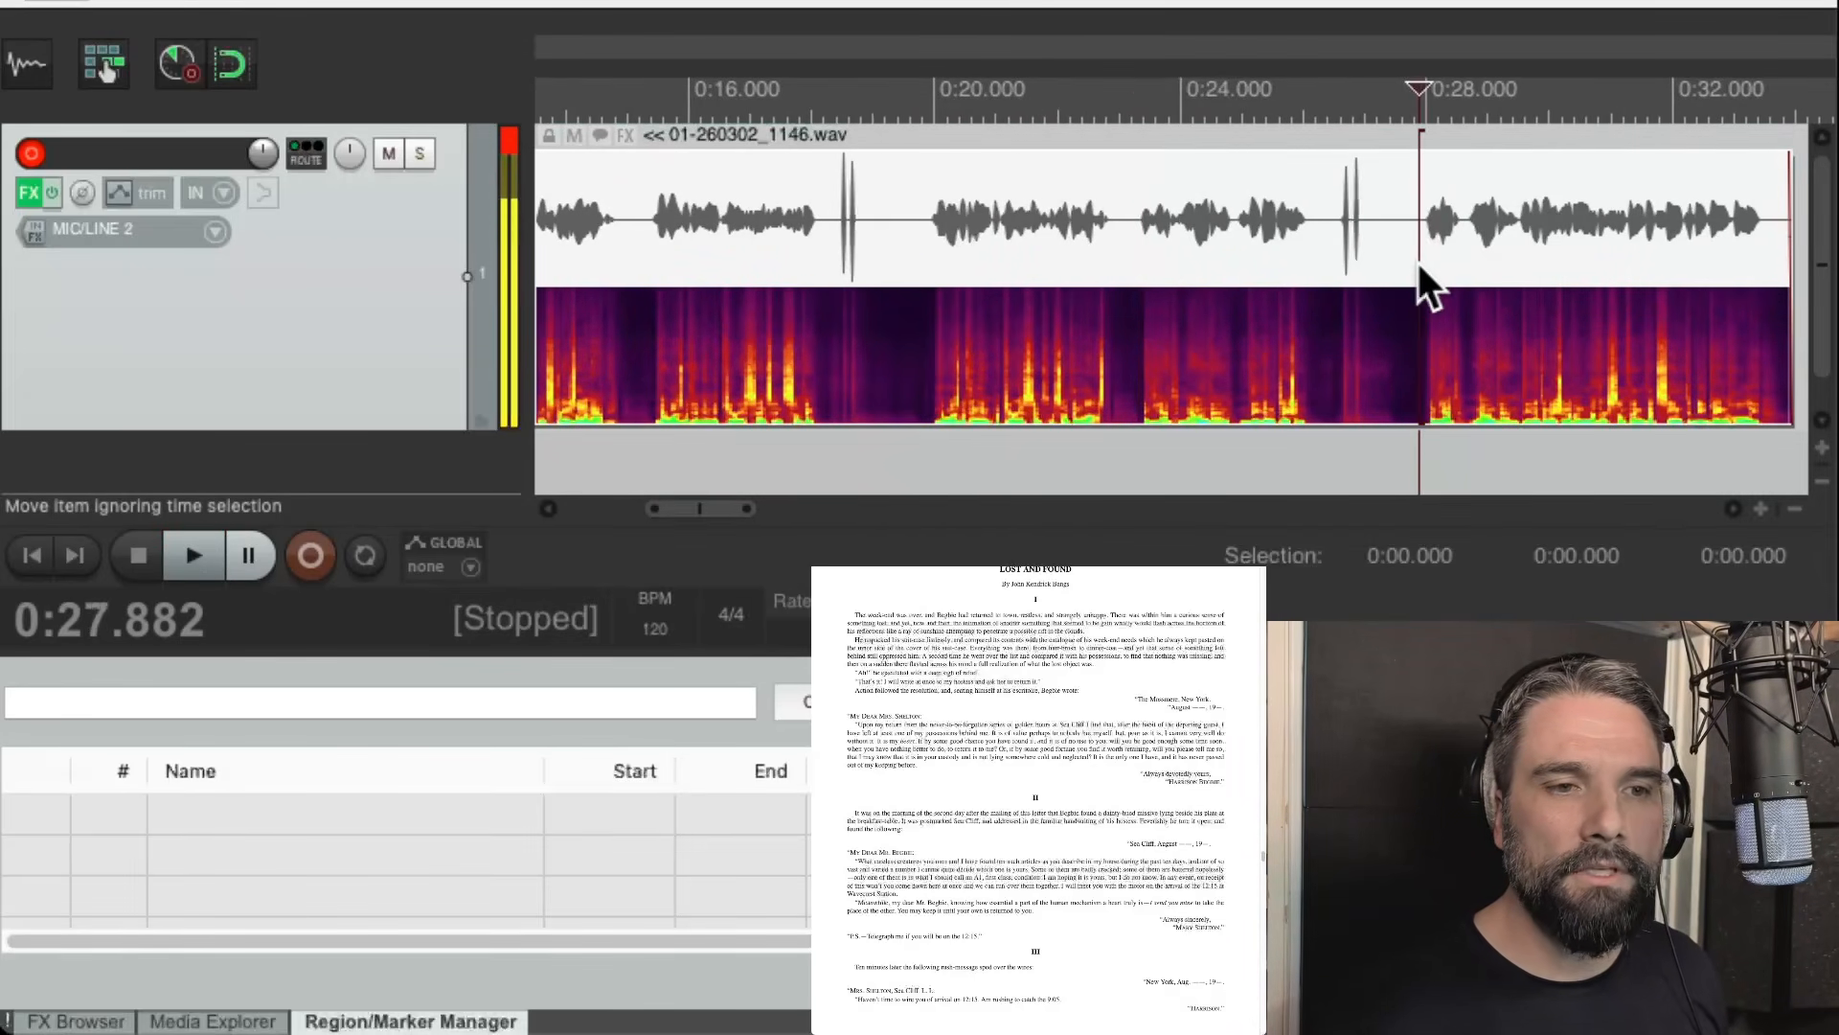
{"action": "key", "text": "space"}
{"action": "key", "text": "space"}
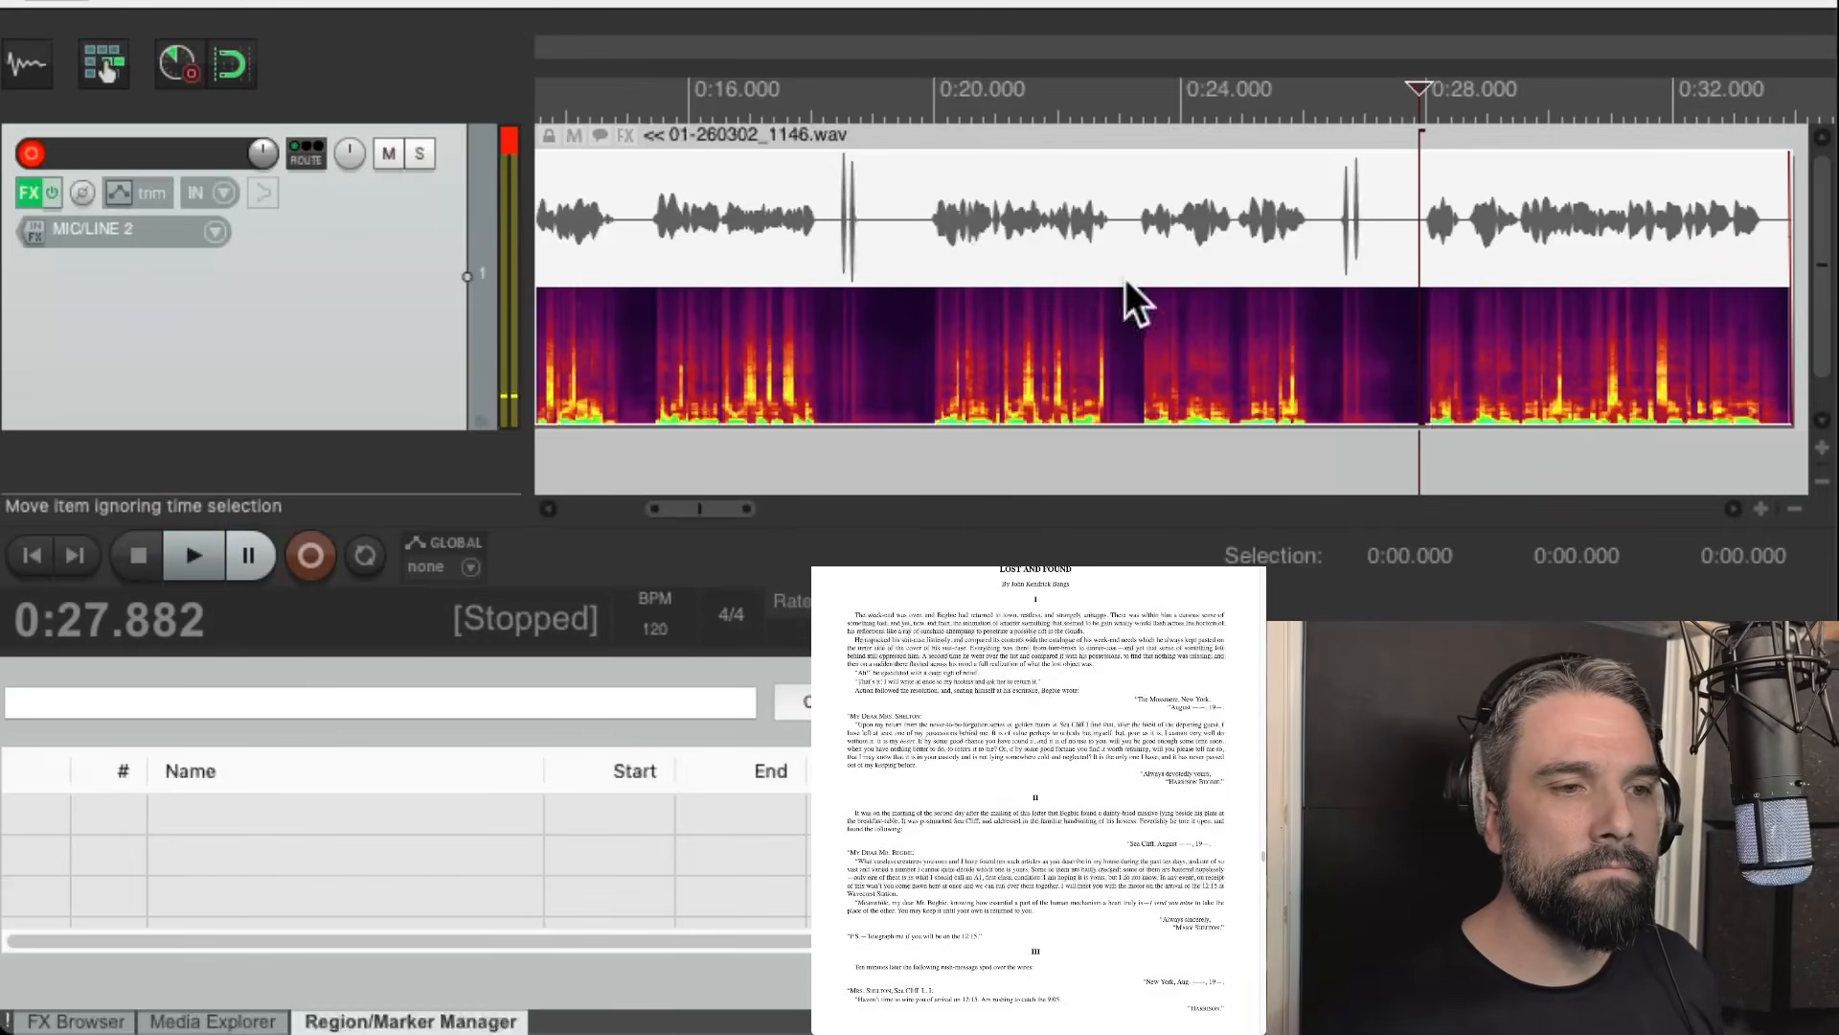
{"action": "left_click", "coordinate": [919, 290]}
{"action": "key", "text": "space"}
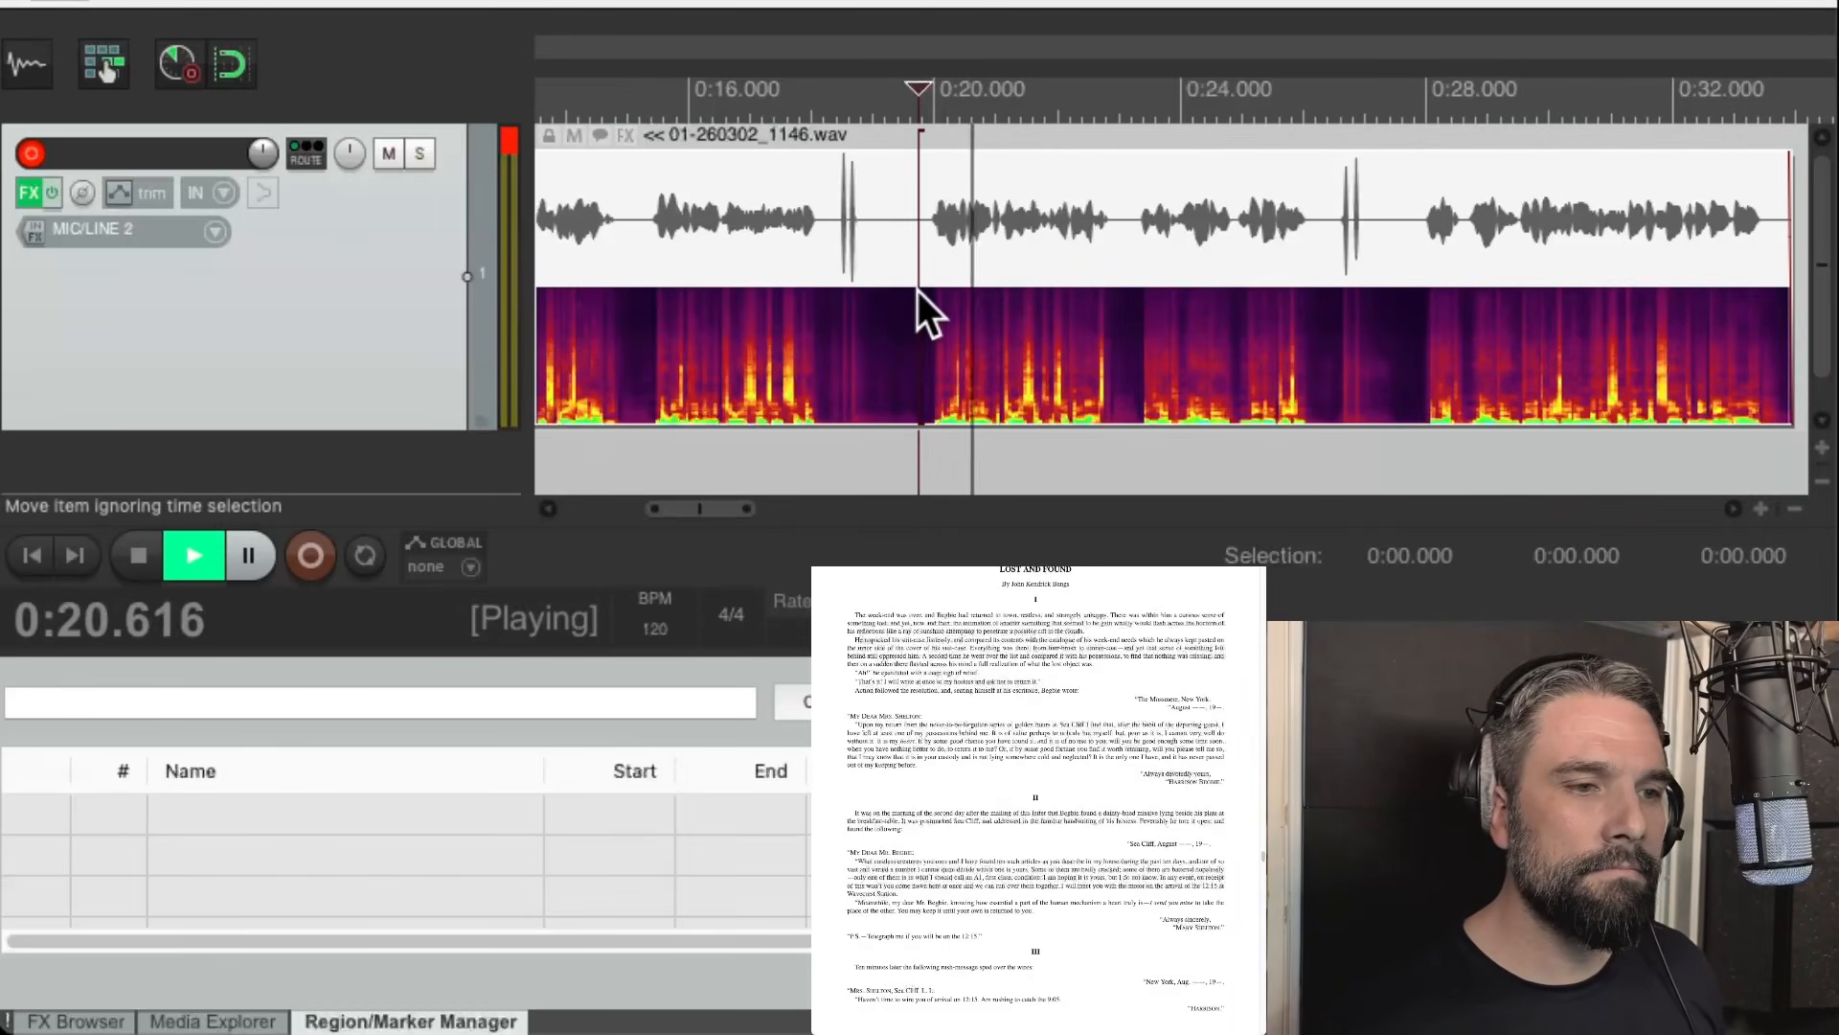
{"action": "key", "text": "space"}
{"action": "left_click", "coordinate": [1126, 110]}
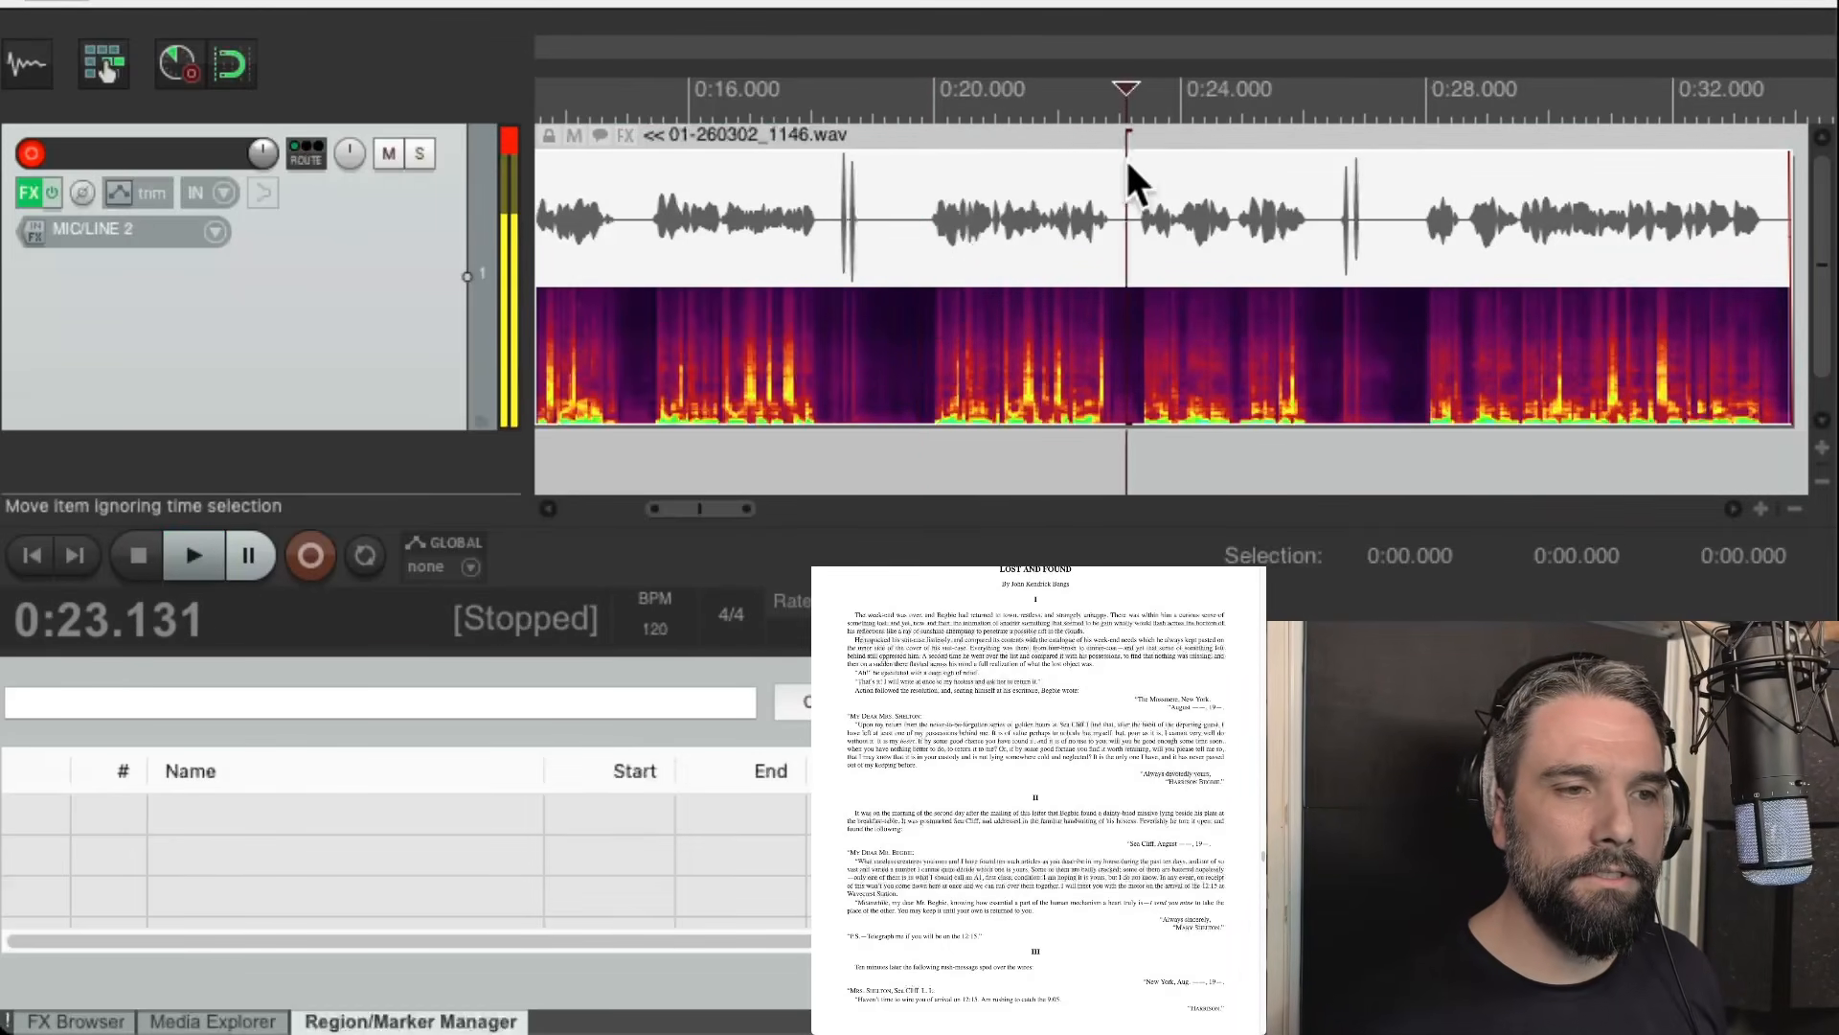
{"action": "key", "text": "space"}
{"action": "key", "text": "space"}
Split out the flawed phrase and click spikes between about 0:23.3 and 0:27.9, and delete that section.
{"action": "left_click_drag", "start_coordinate": [1132, 103], "coordinate": [1394, 96]}
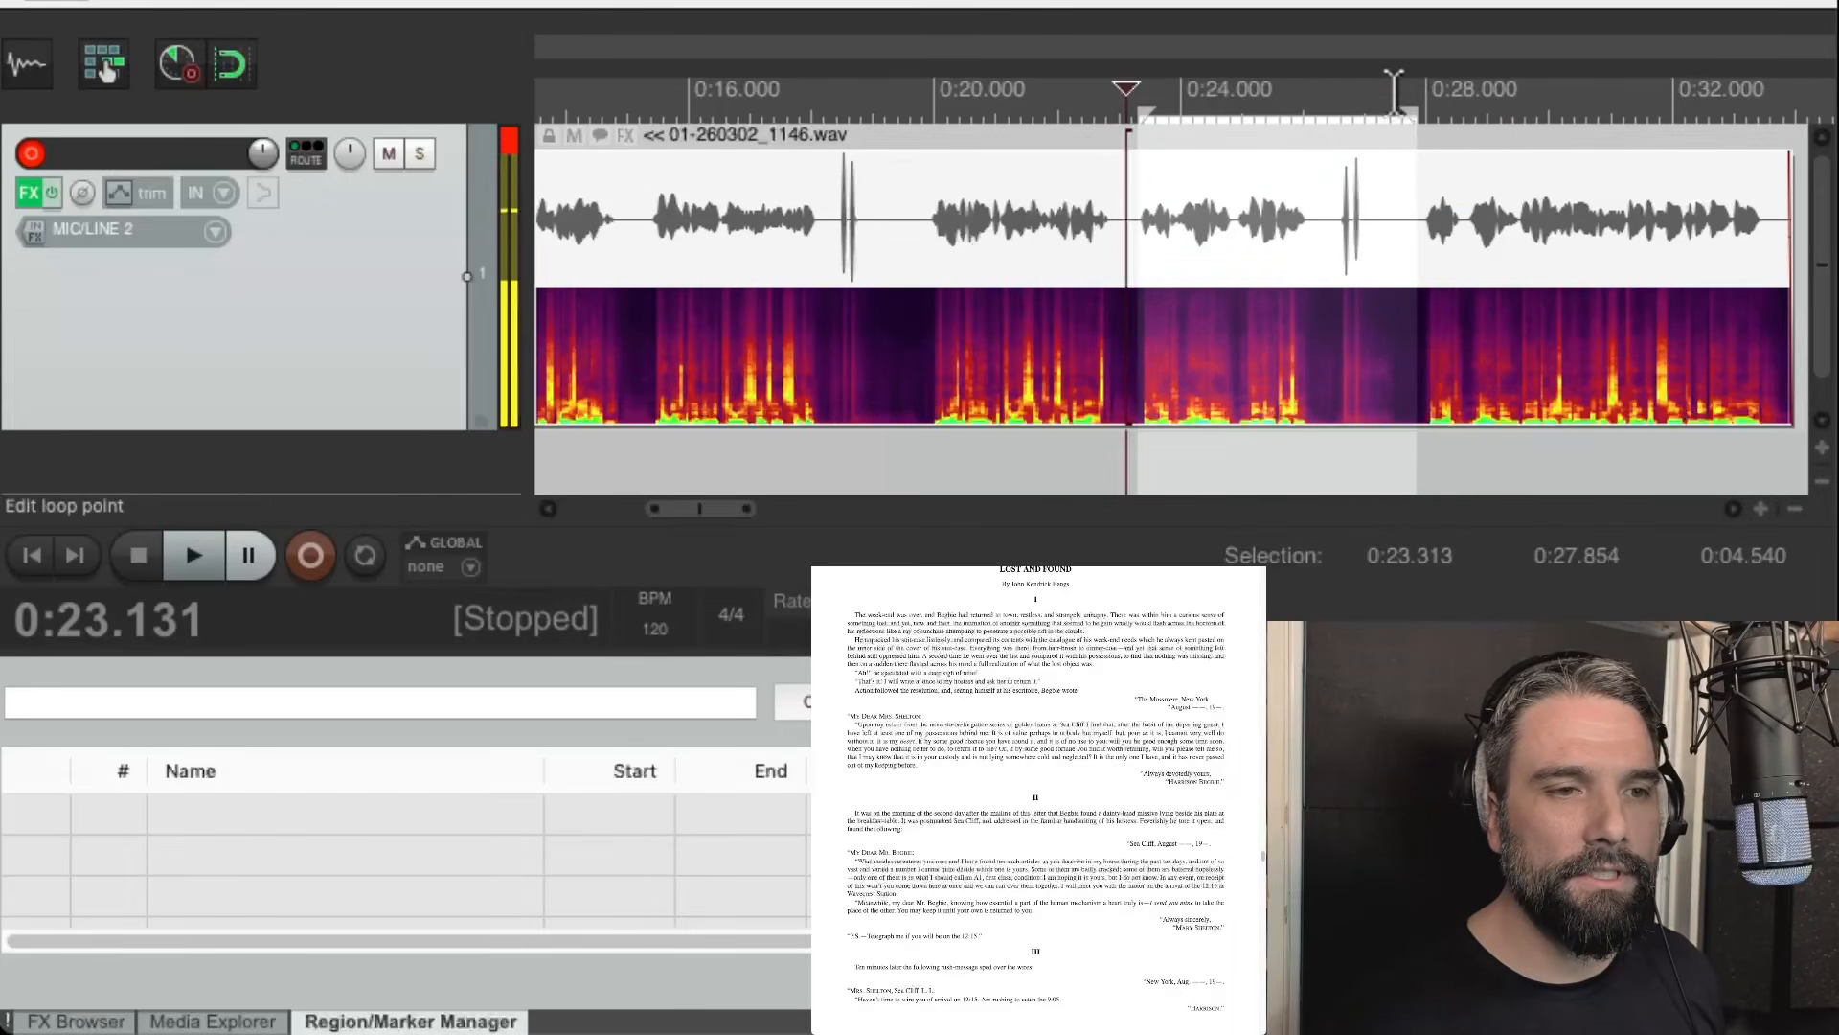
{"action": "left_click", "coordinate": [1263, 287]}
{"action": "key", "text": "s"}
{"action": "left_click", "coordinate": [1230, 297]}
{"action": "scroll", "coordinate": [1190, 272], "scroll_direction": "up", "scroll_amount": 1}
{"action": "mouse_move", "coordinate": [1190, 272]}
{"action": "left_mouse_down"}
{"action": "mouse_move", "coordinate": [1220, 278]}
{"action": "mouse_move", "coordinate": [1182, 299]}
{"action": "left_mouse_up"}
{"action": "key", "text": "Delete"}
Move the remaining clip earlier to meet the end of the first clip, and play across the join.
{"action": "left_click_drag", "start_coordinate": [1451, 360], "coordinate": [1283, 383]}
{"action": "left_click_drag", "start_coordinate": [1231, 324], "coordinate": [1165, 337]}
{"action": "left_click", "coordinate": [982, 91]}
{"action": "key", "text": "space"}
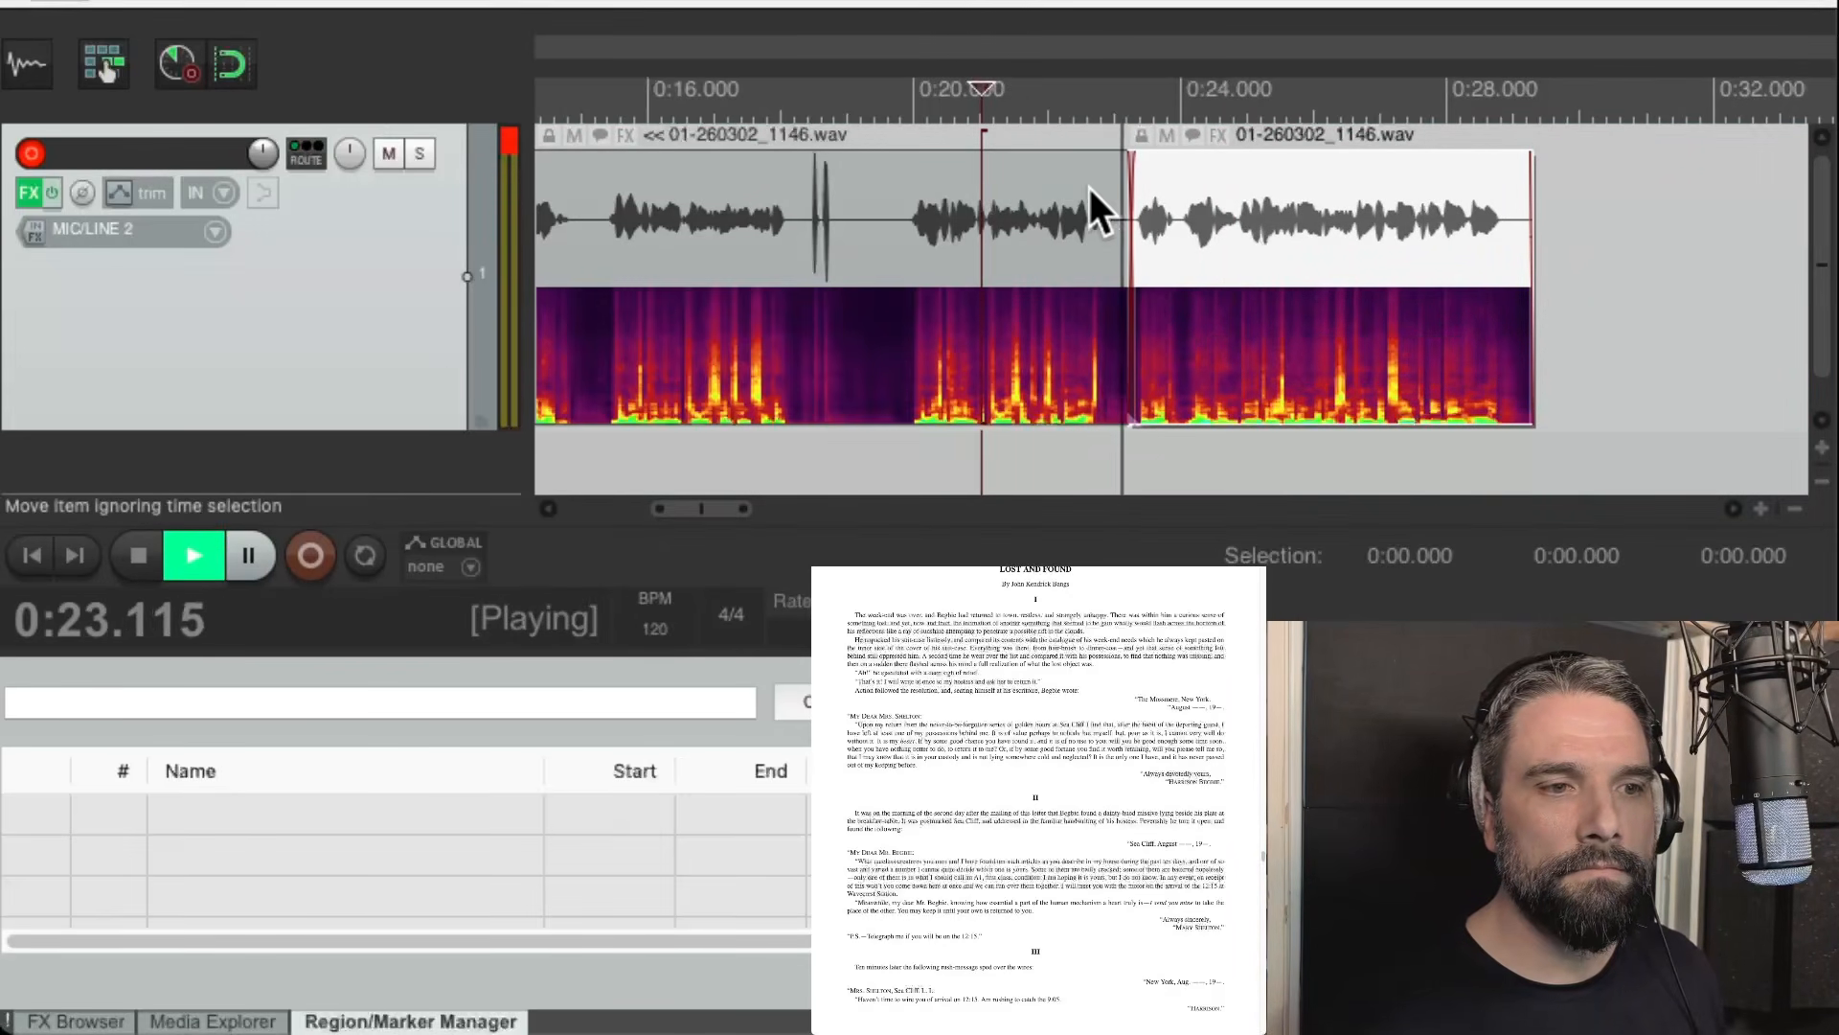
{"action": "key", "text": "space"}
Play the phrase before the remaining pair of click spikes, then its retake from about 0:19.9.
{"action": "scroll", "coordinate": [1062, 281], "scroll_direction": "left", "scroll_amount": 3}
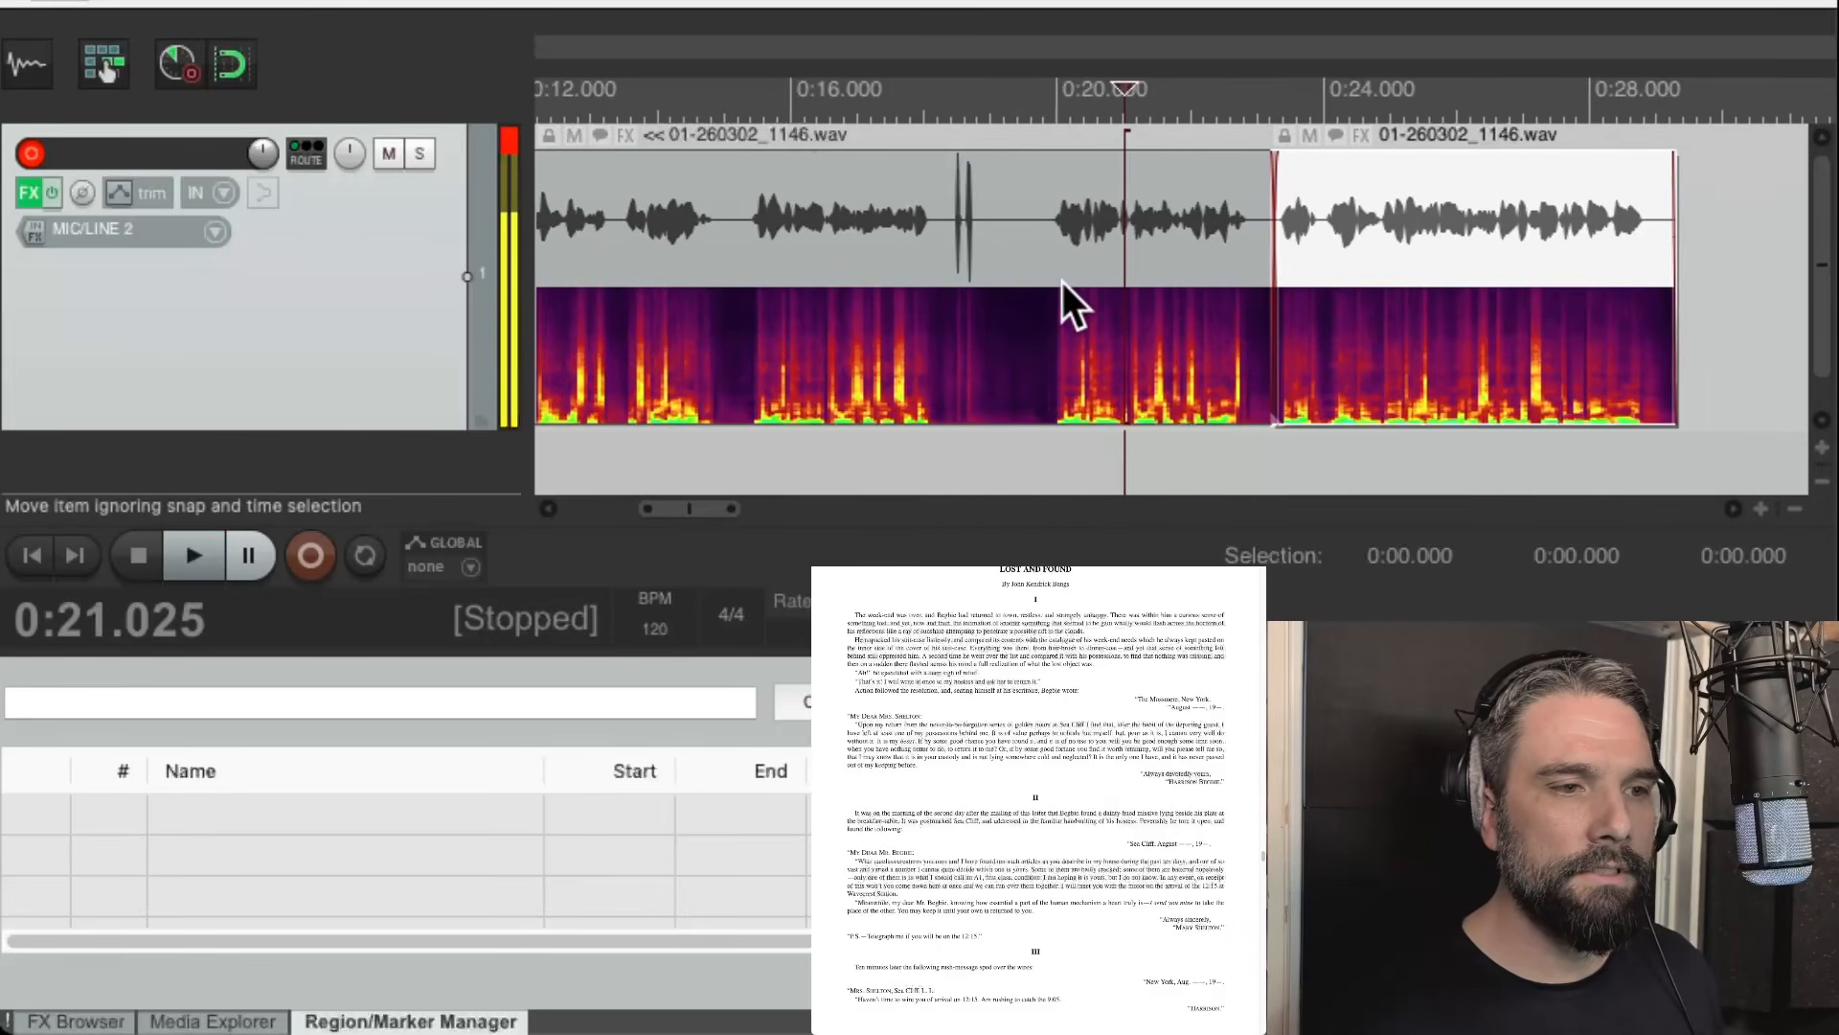
{"action": "left_click", "coordinate": [786, 256]}
{"action": "key", "text": "space"}
{"action": "key", "text": "space"}
{"action": "left_click", "coordinate": [1082, 262]}
{"action": "key", "text": "space"}
{"action": "key", "text": "space"}
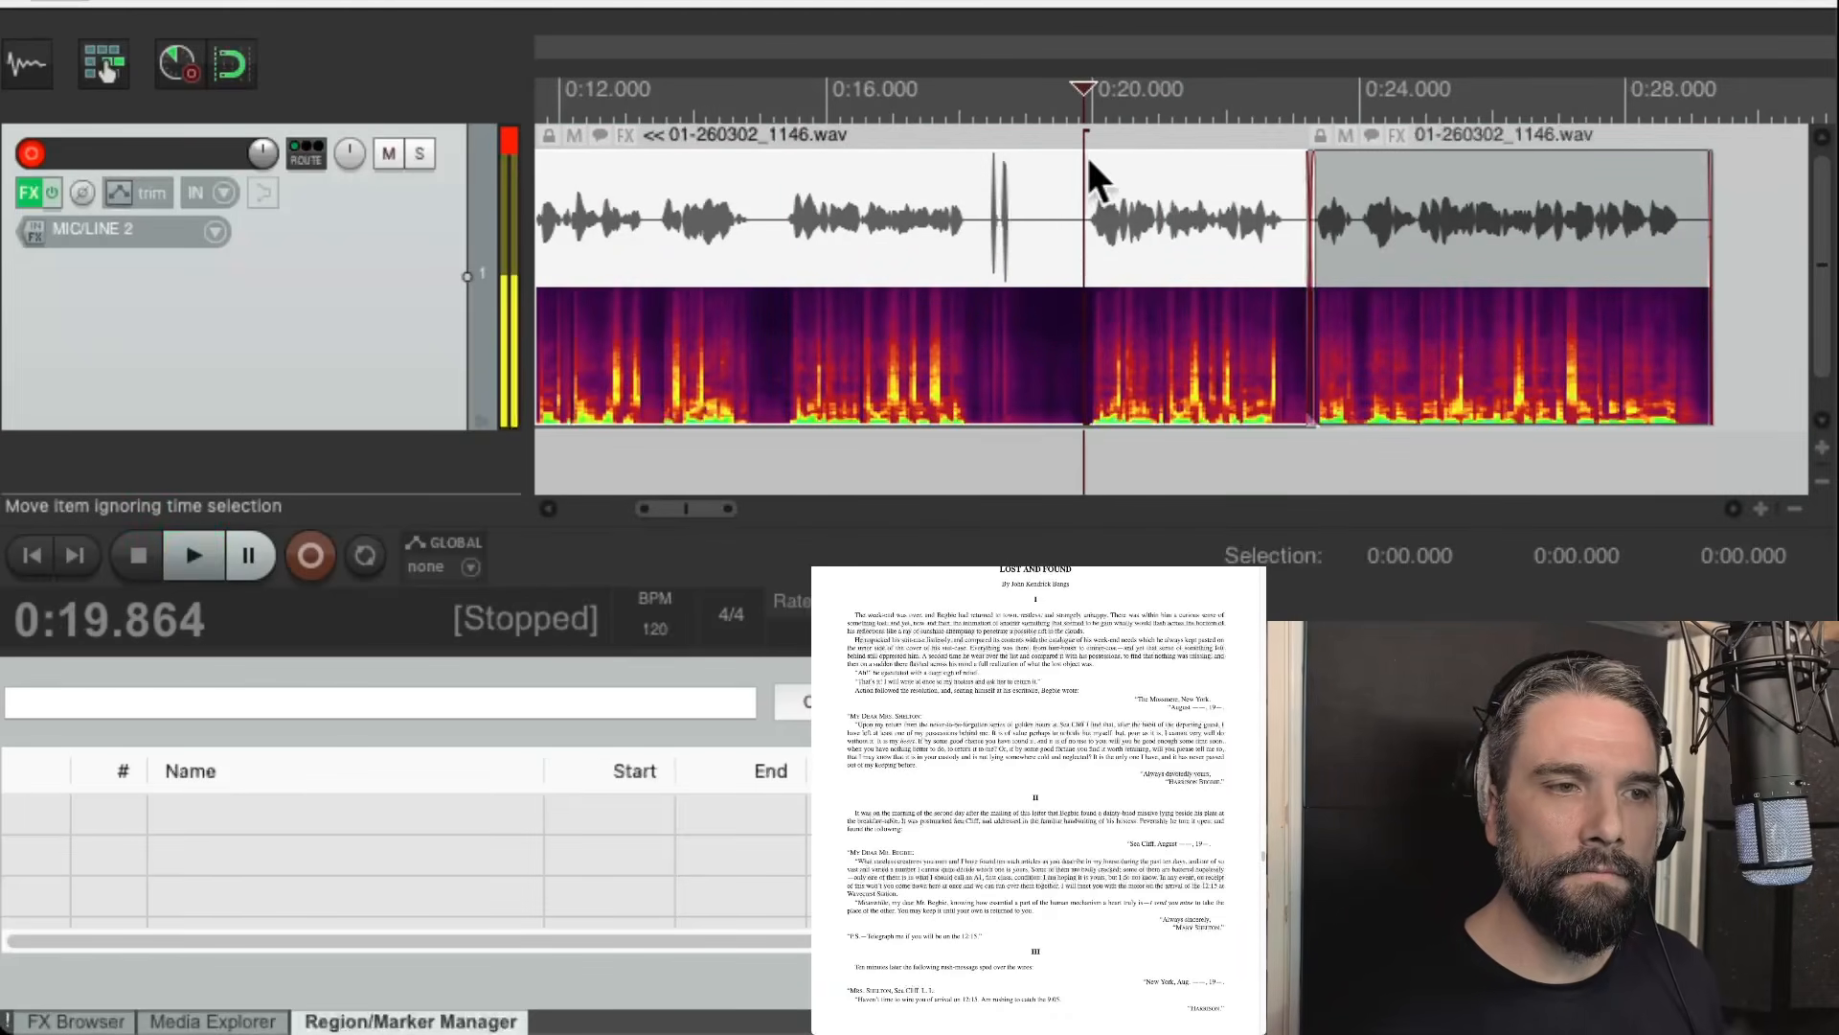
Ripple-delete the section from about 0:15.3 to 0:19.9 so the retake closes the gap, and clear the time selection.
{"action": "left_click_drag", "start_coordinate": [1084, 100], "coordinate": [778, 105]}
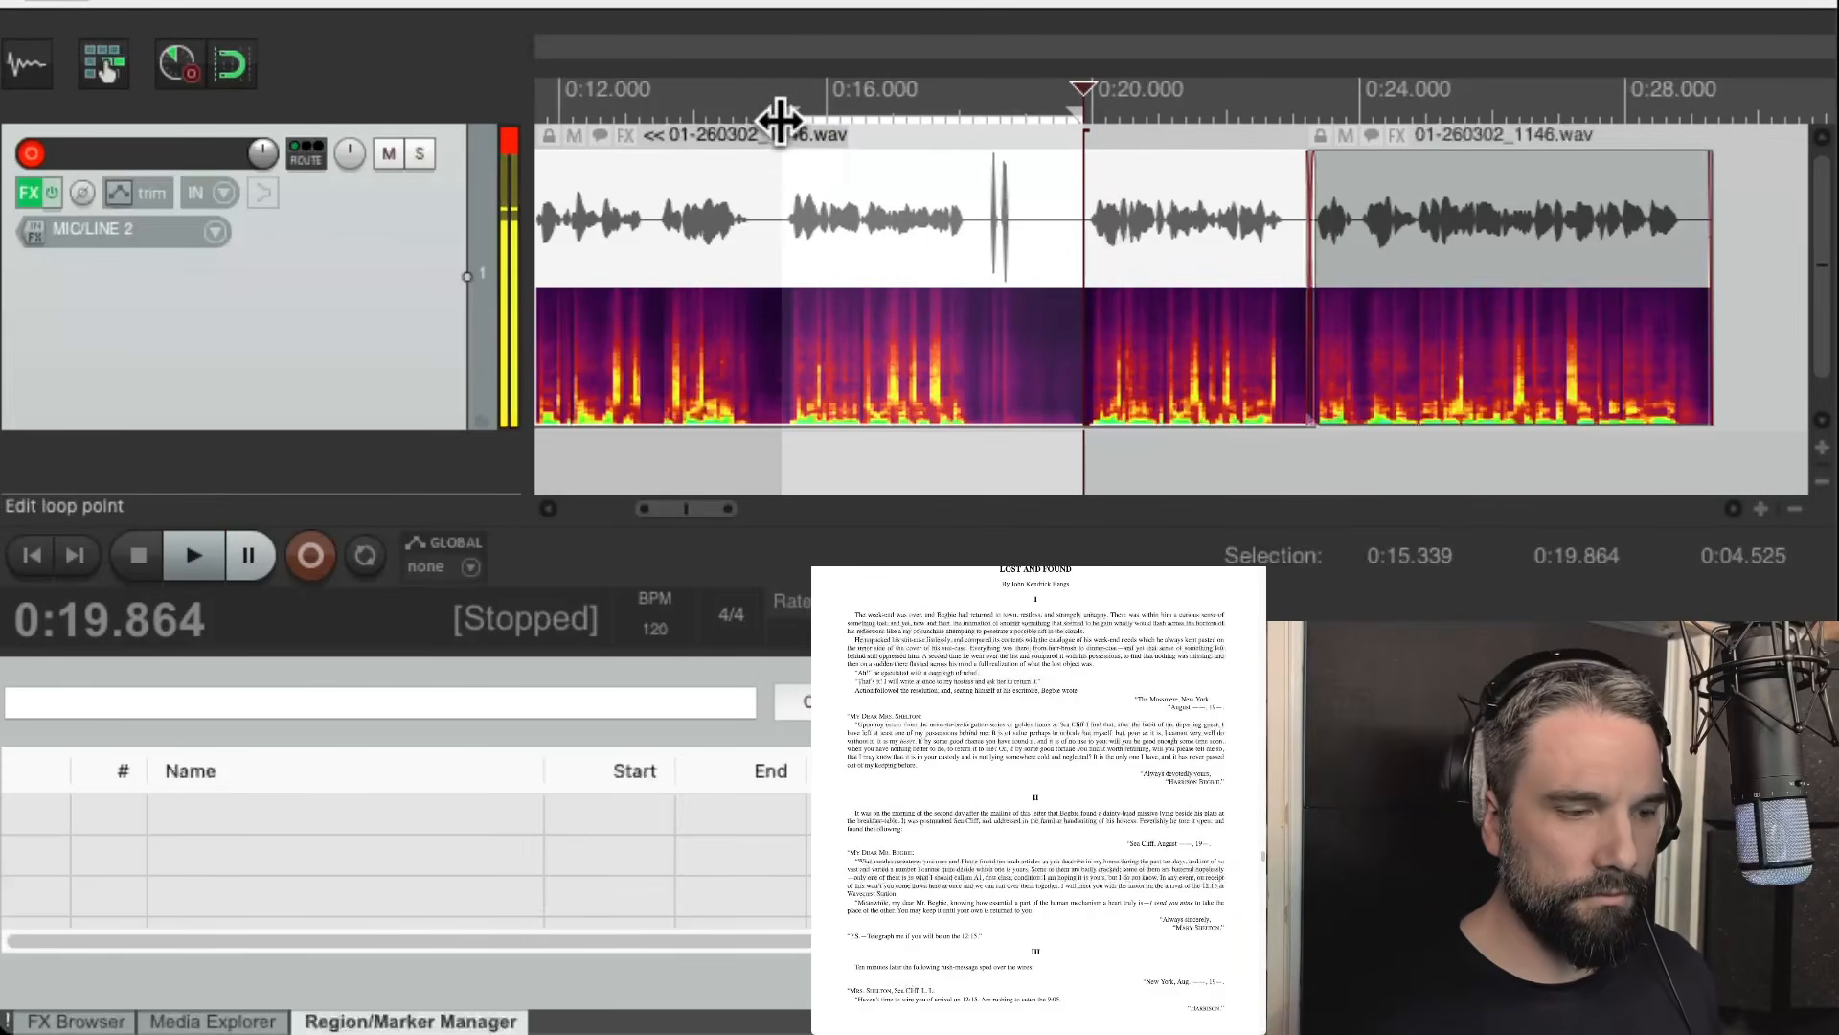
{"action": "key", "text": "Delete"}
{"action": "key", "text": "Escape"}
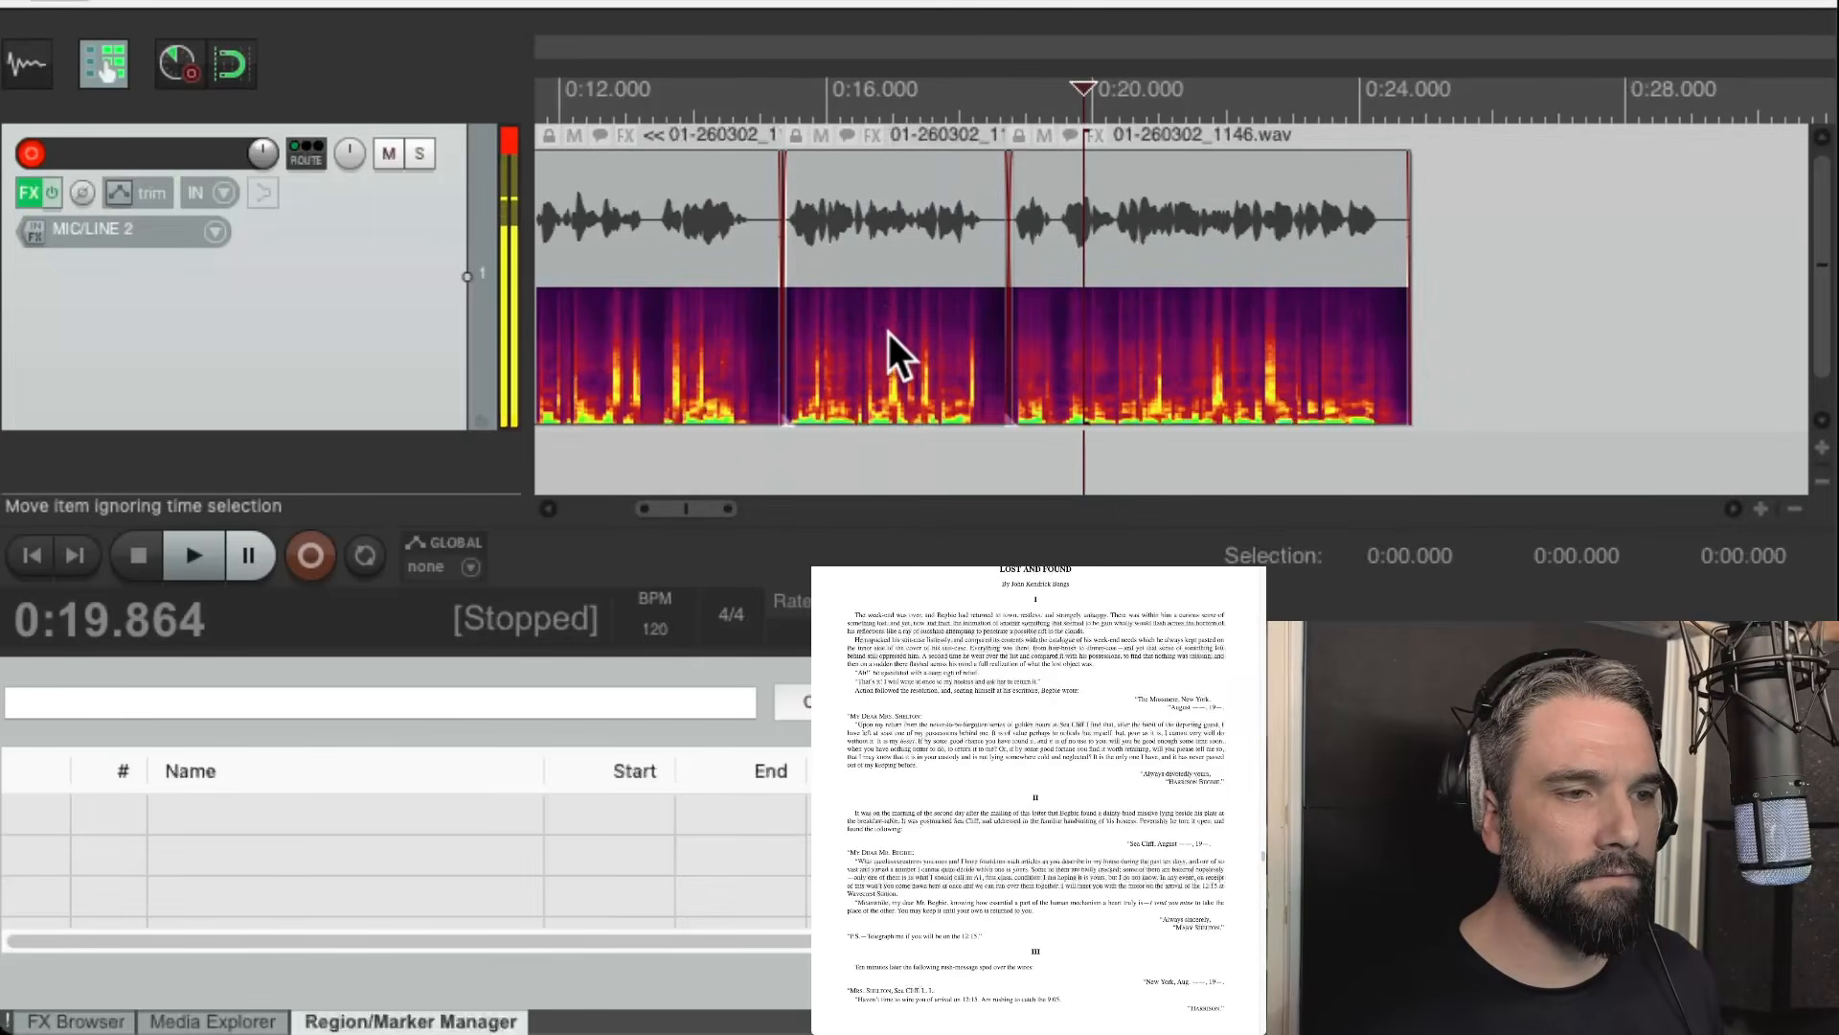
Play across the new join between the first and middle clips from about 0:13.5.
{"action": "left_click", "coordinate": [879, 341]}
{"action": "scroll", "coordinate": [887, 339], "scroll_direction": "down", "scroll_amount": 3}
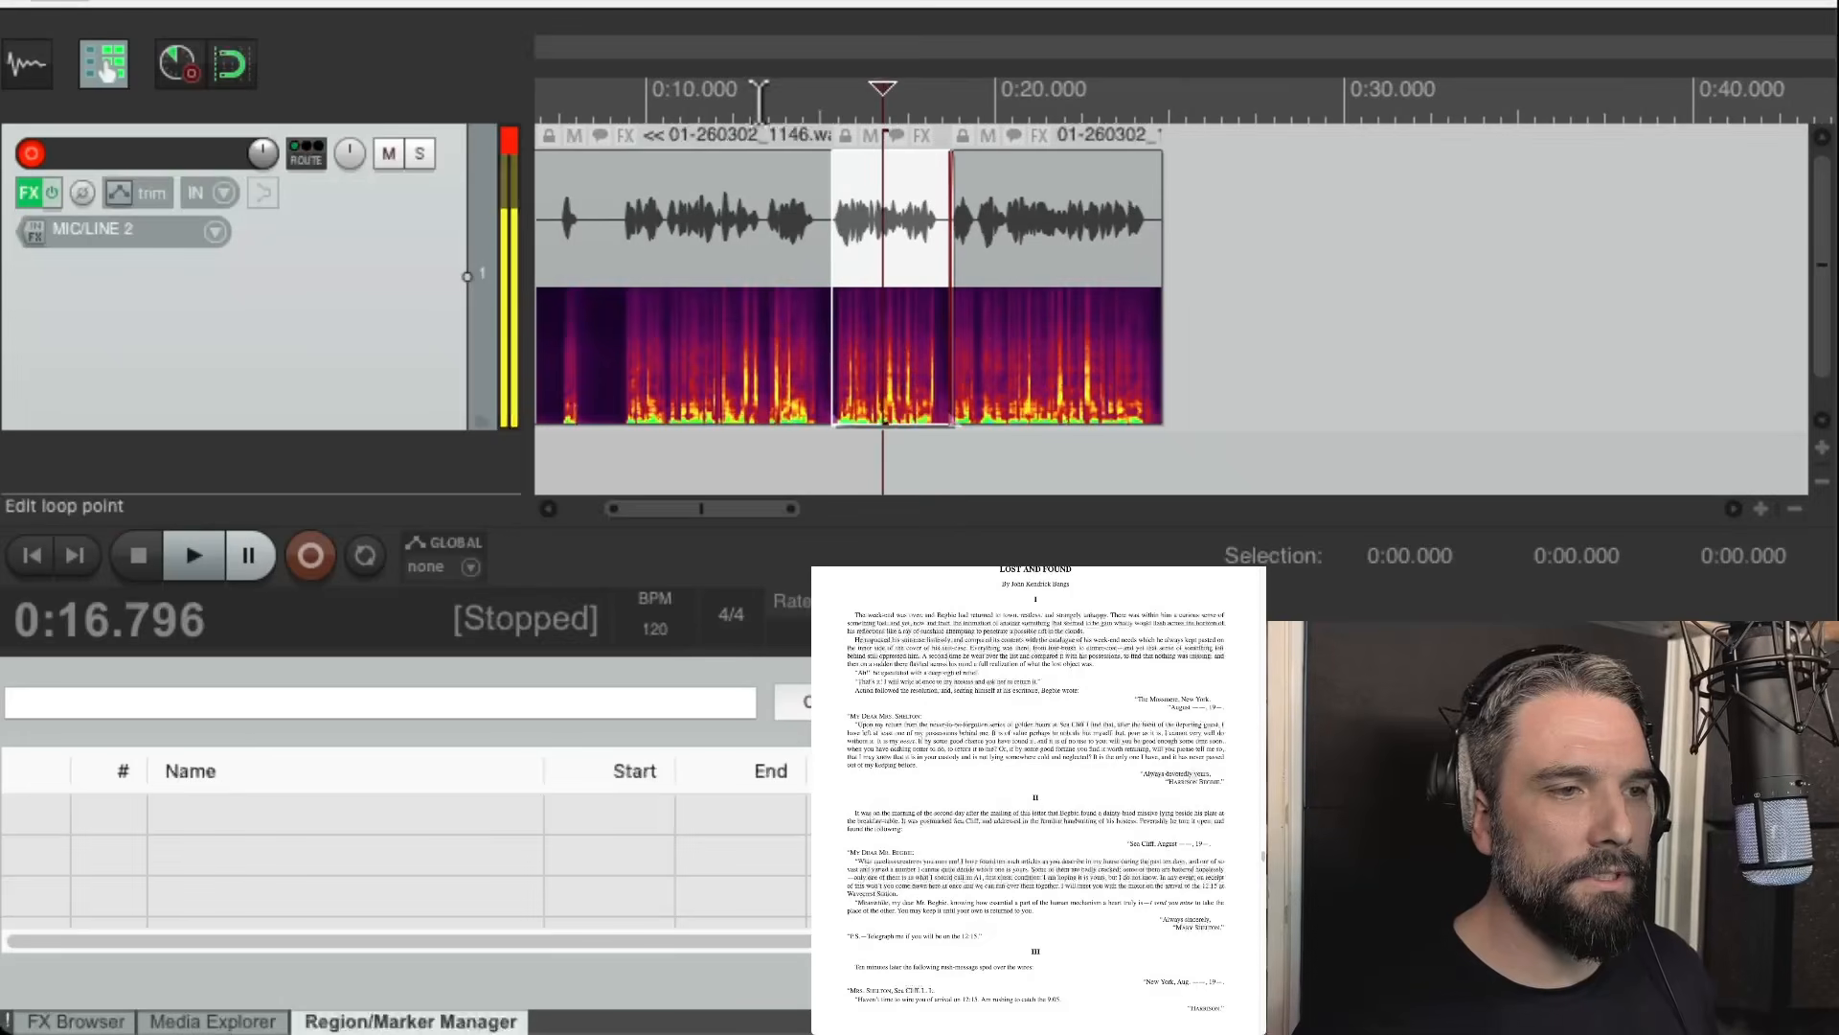
{"action": "left_click", "coordinate": [766, 101]}
{"action": "key", "text": "space"}
{"action": "key", "text": "space"}
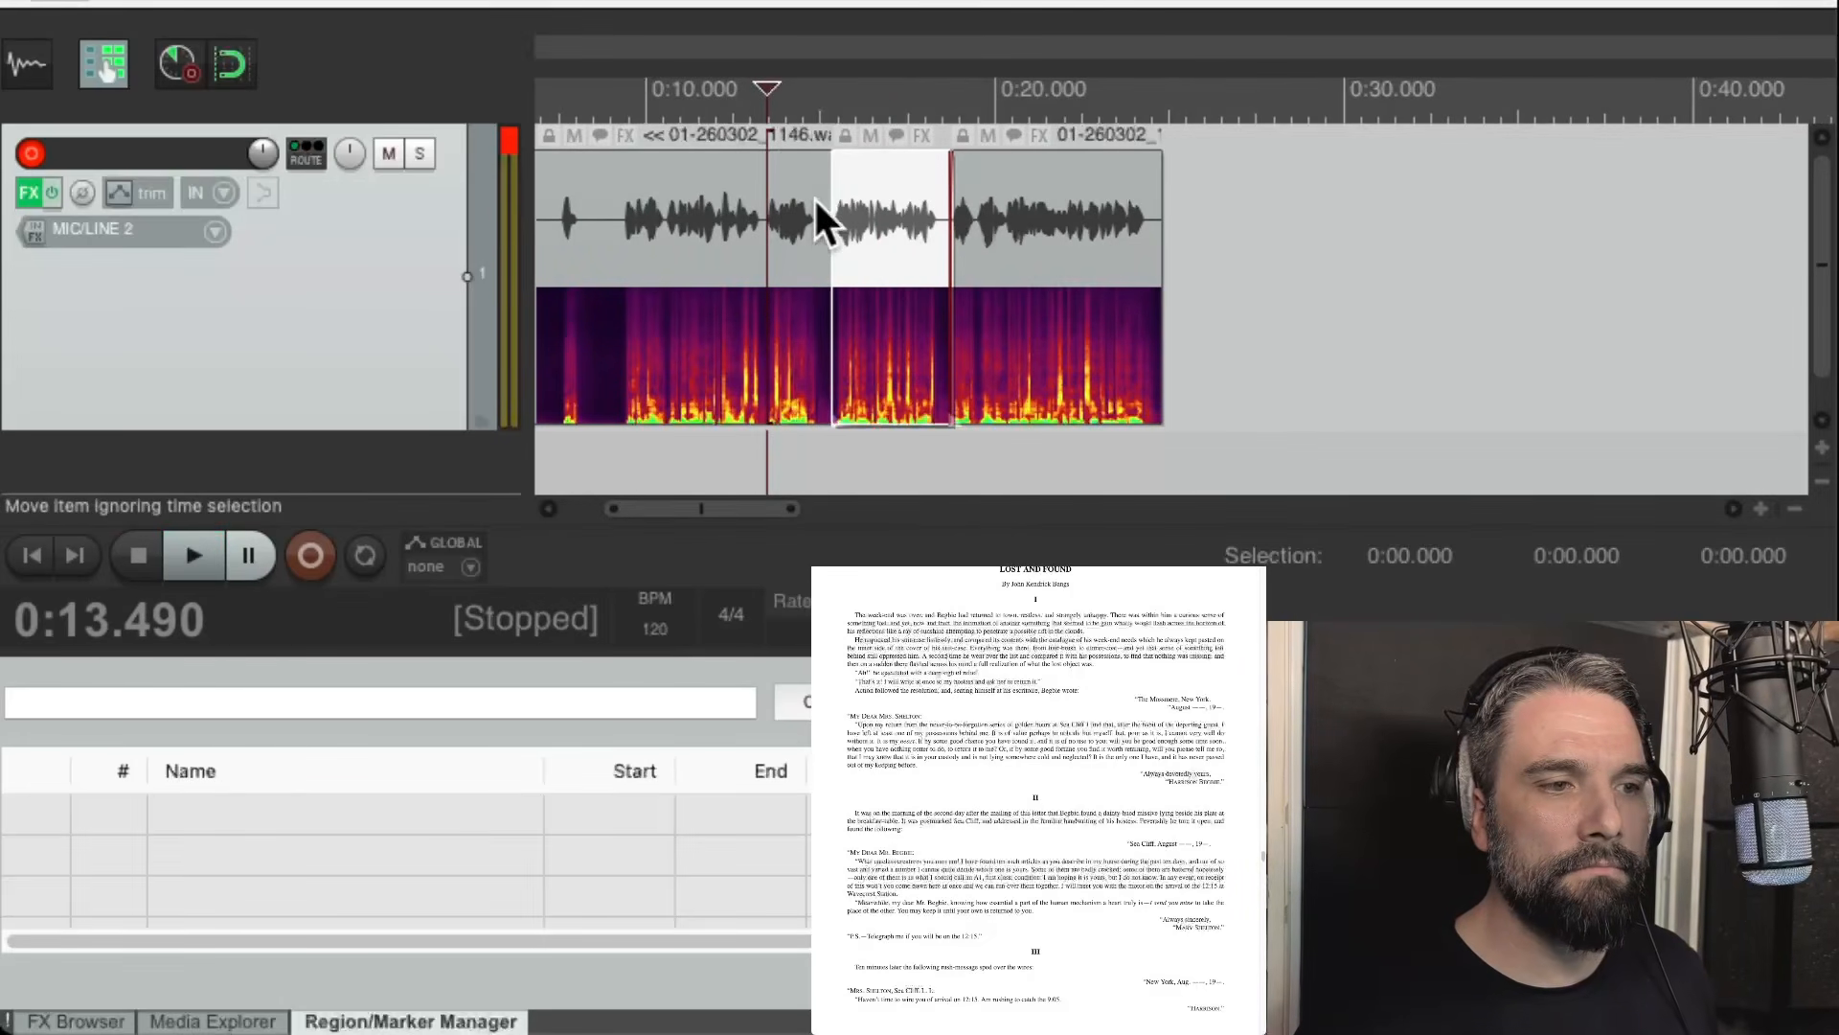
Inspect the crossfades at both ends of the middle clip and place the edit cursor at its start, about 0:15.3.
{"action": "scroll", "coordinate": [824, 335], "scroll_direction": "up", "scroll_amount": 3}
{"action": "scroll", "coordinate": [824, 335], "scroll_direction": "up", "scroll_amount": 2}
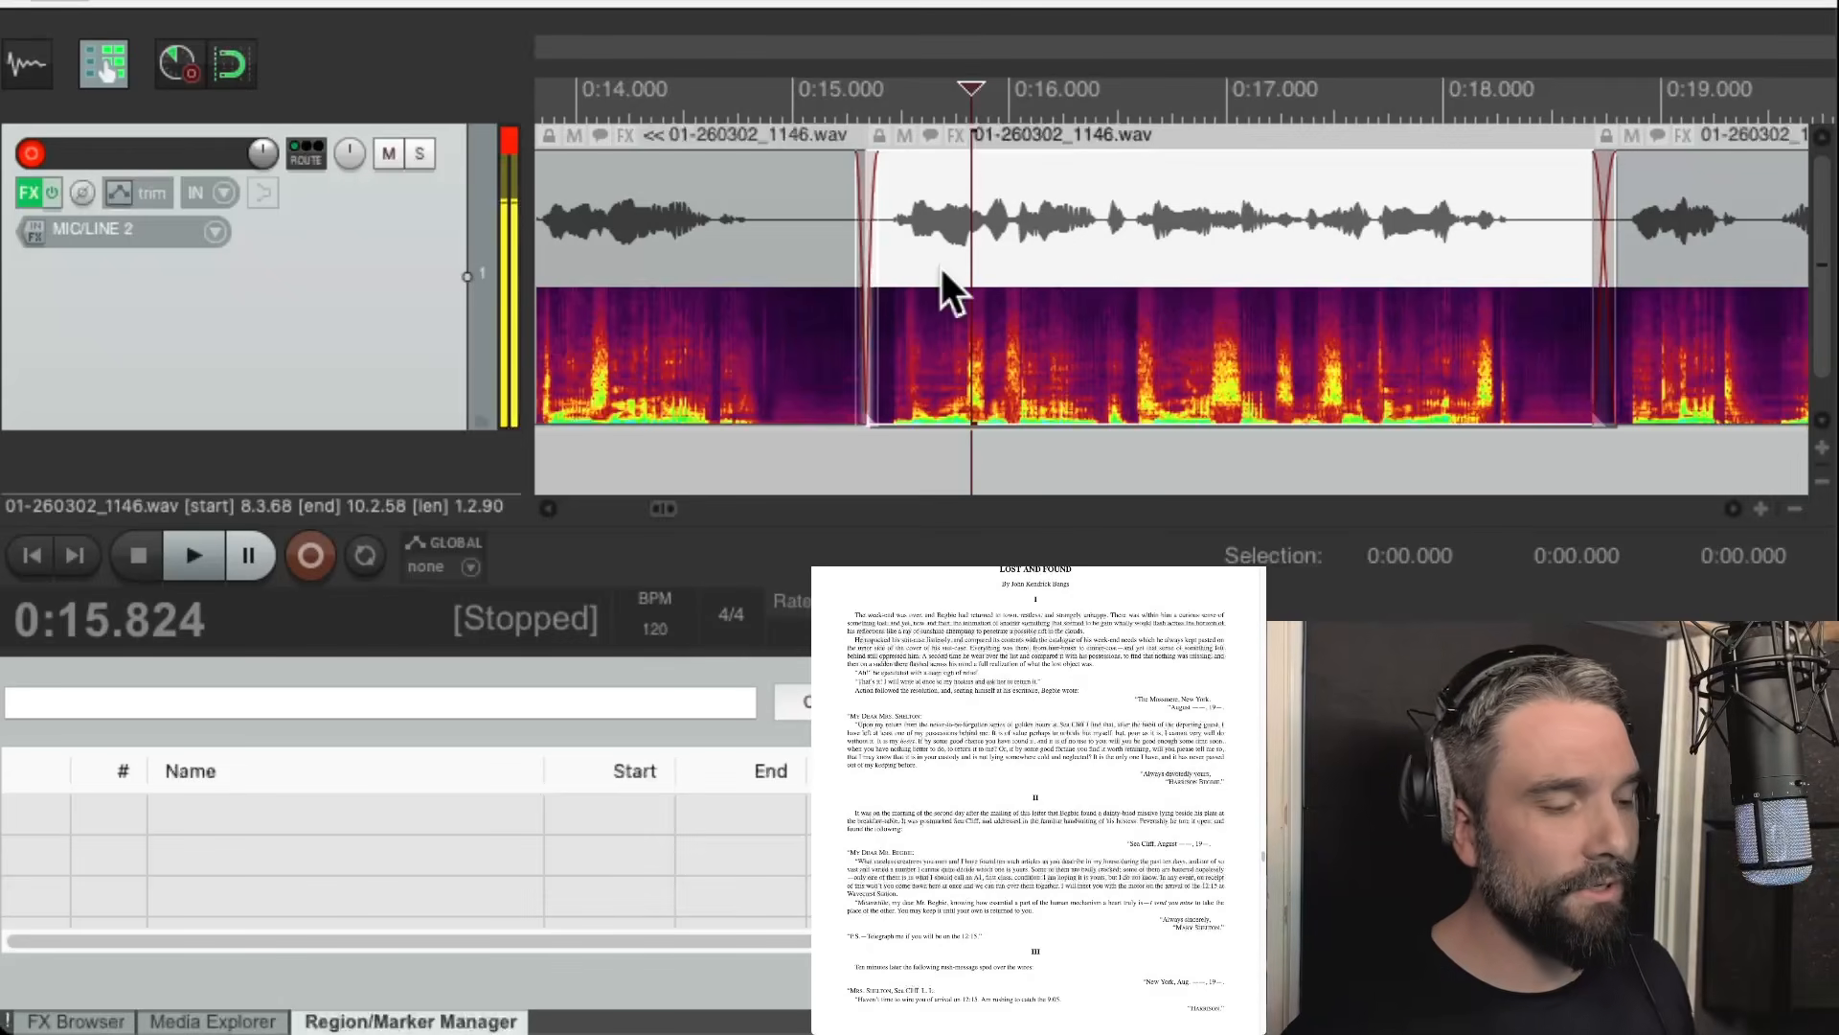
{"action": "scroll", "coordinate": [951, 286], "scroll_direction": "down", "scroll_amount": 5}
{"action": "left_click", "coordinate": [879, 371]}
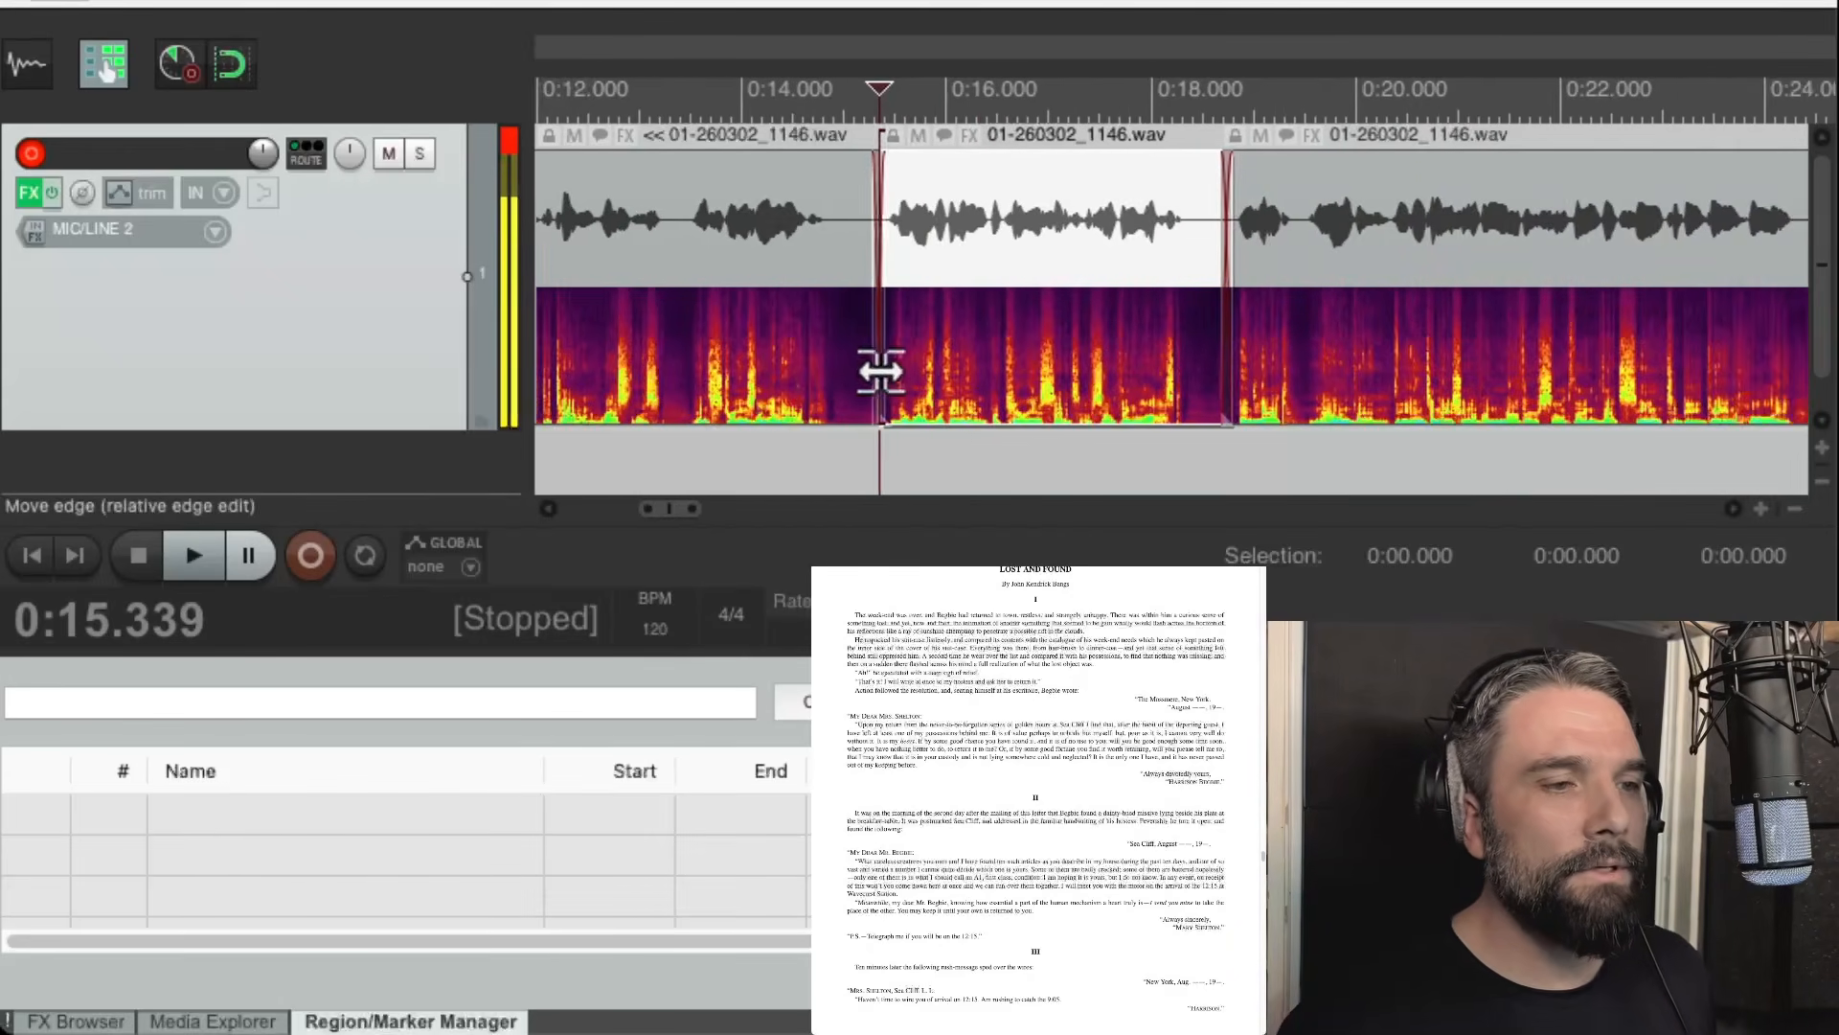
Split the first clip in the pause at about 0:09.1 and record a new narration take from there until about 1:32.
{"action": "scroll", "coordinate": [882, 371], "scroll_direction": "left", "scroll_amount": 4}
{"action": "scroll", "coordinate": [882, 371], "scroll_direction": "left", "scroll_amount": 4}
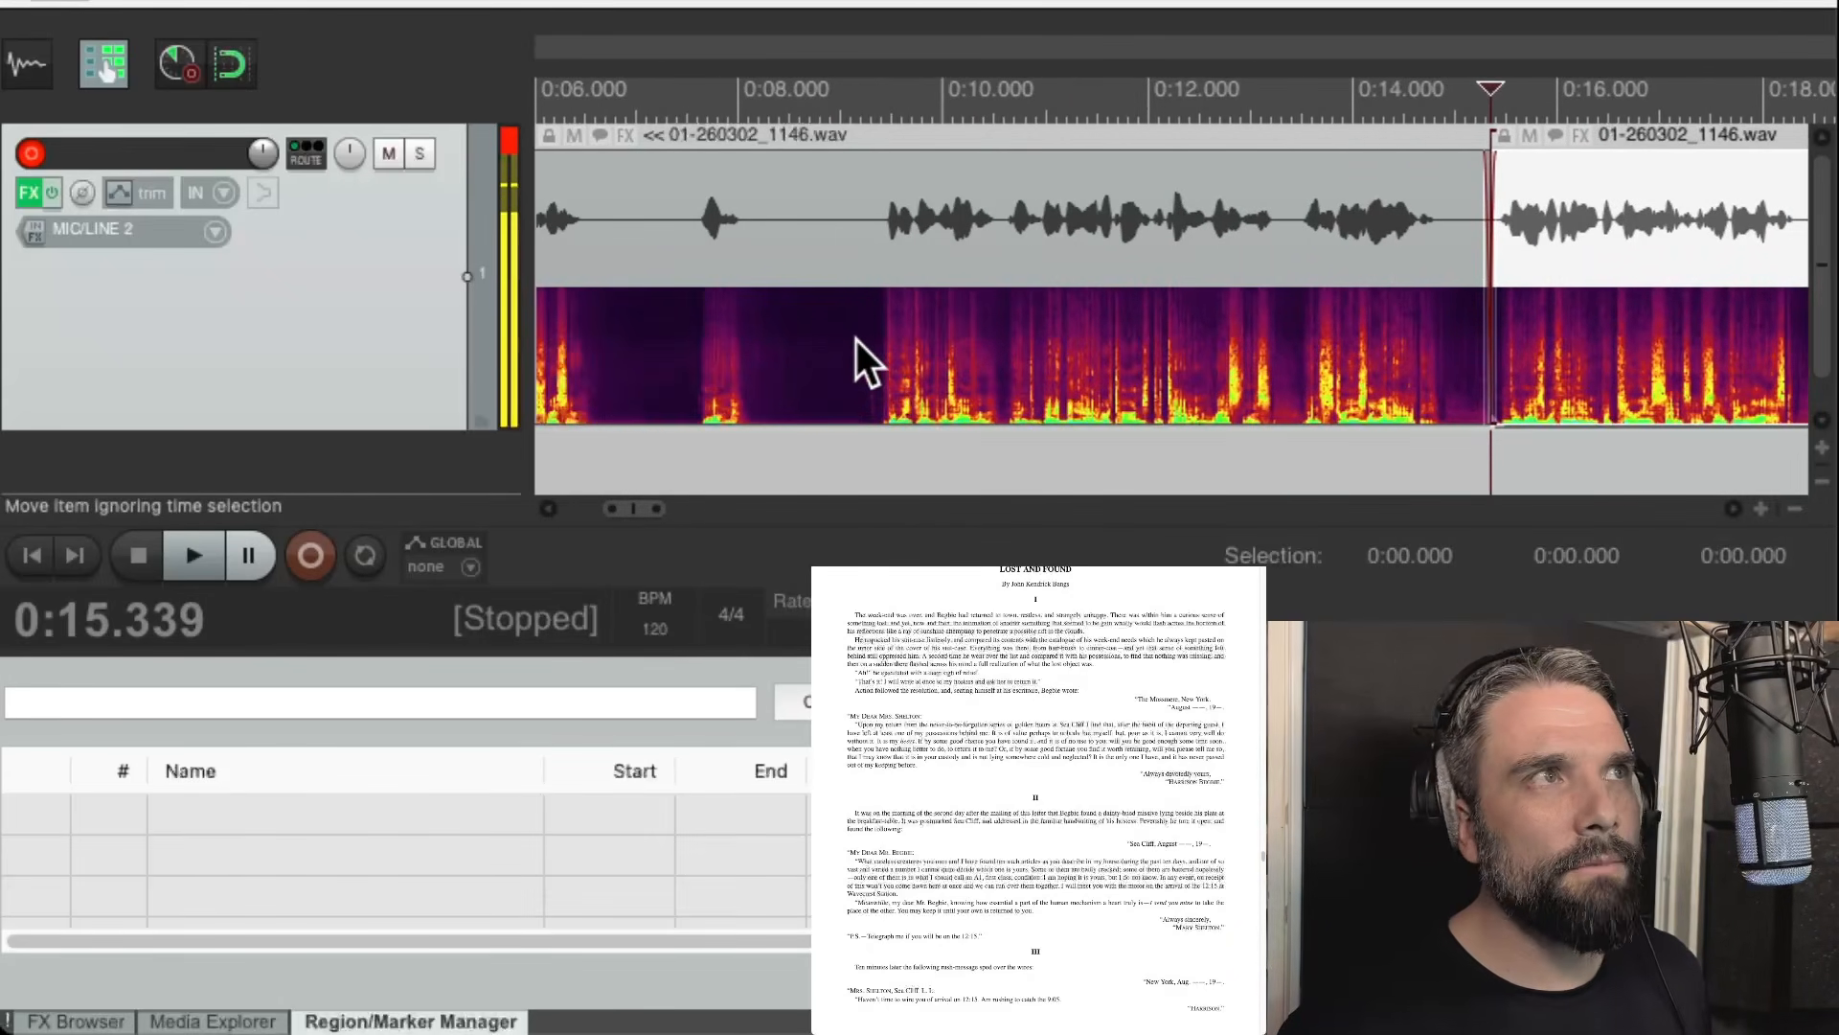
{"action": "left_click", "coordinate": [854, 337]}
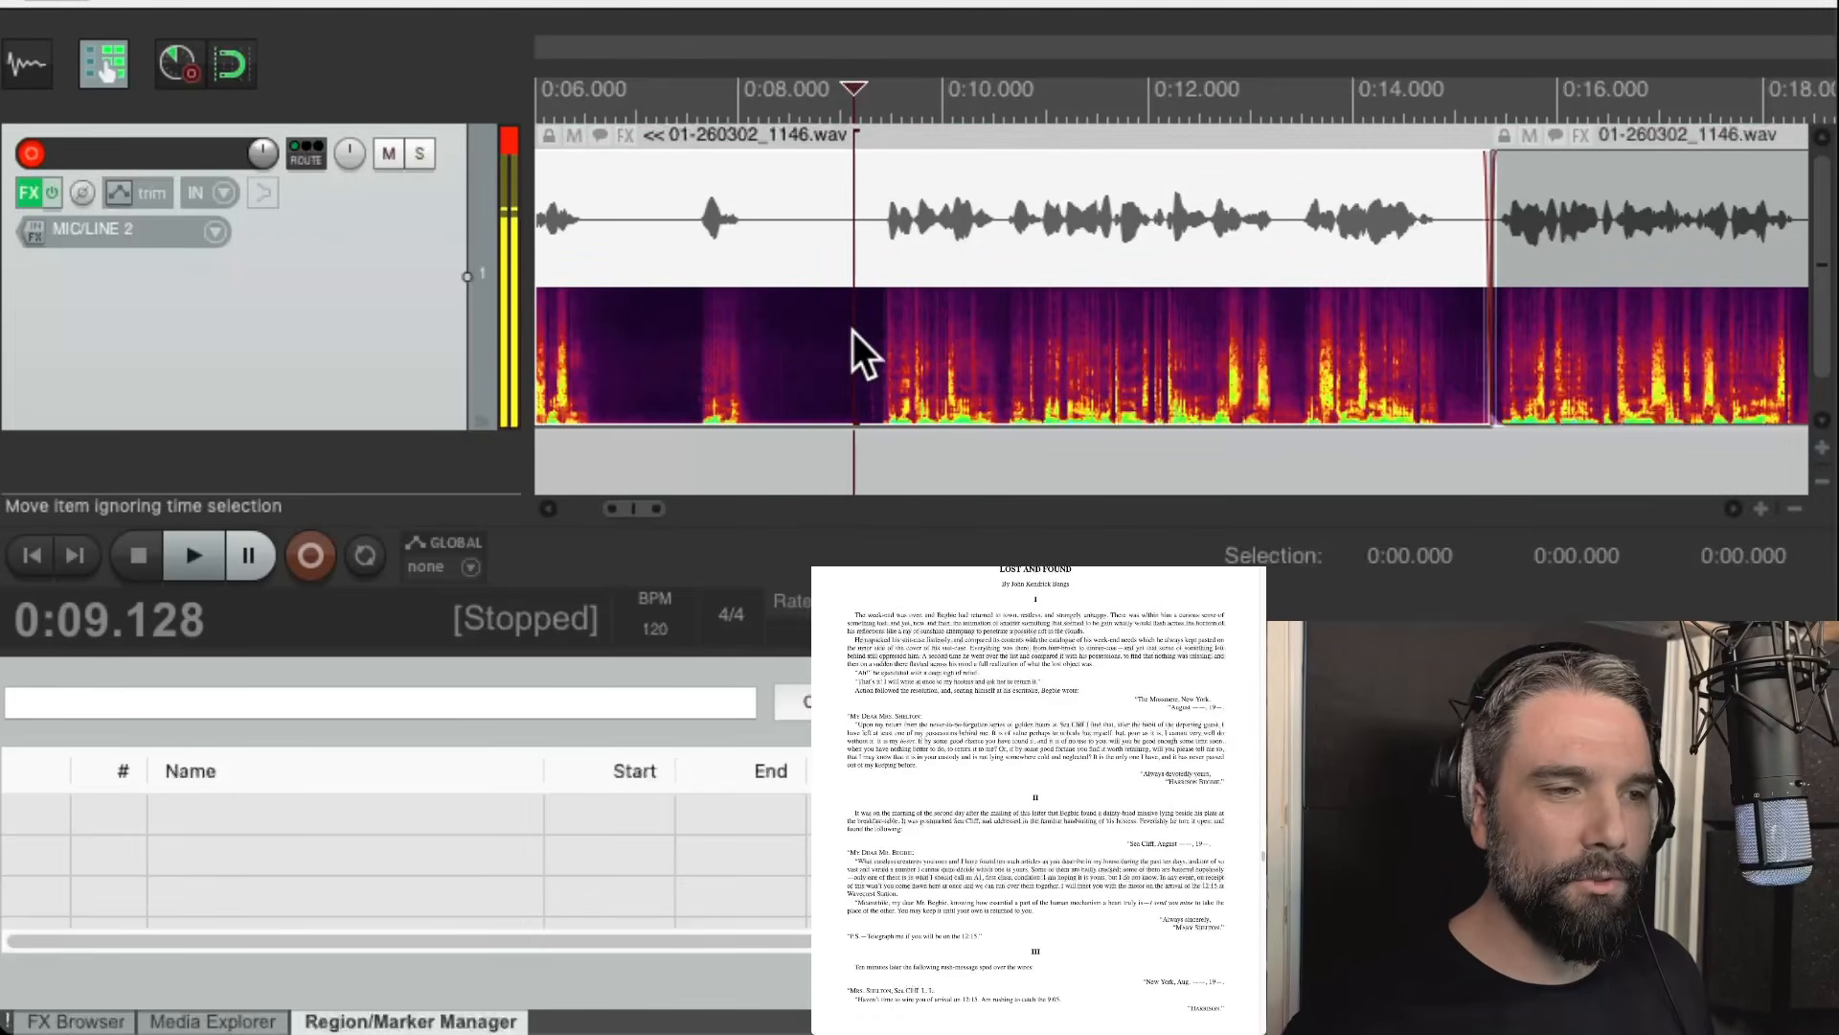
{"action": "key", "text": "s"}
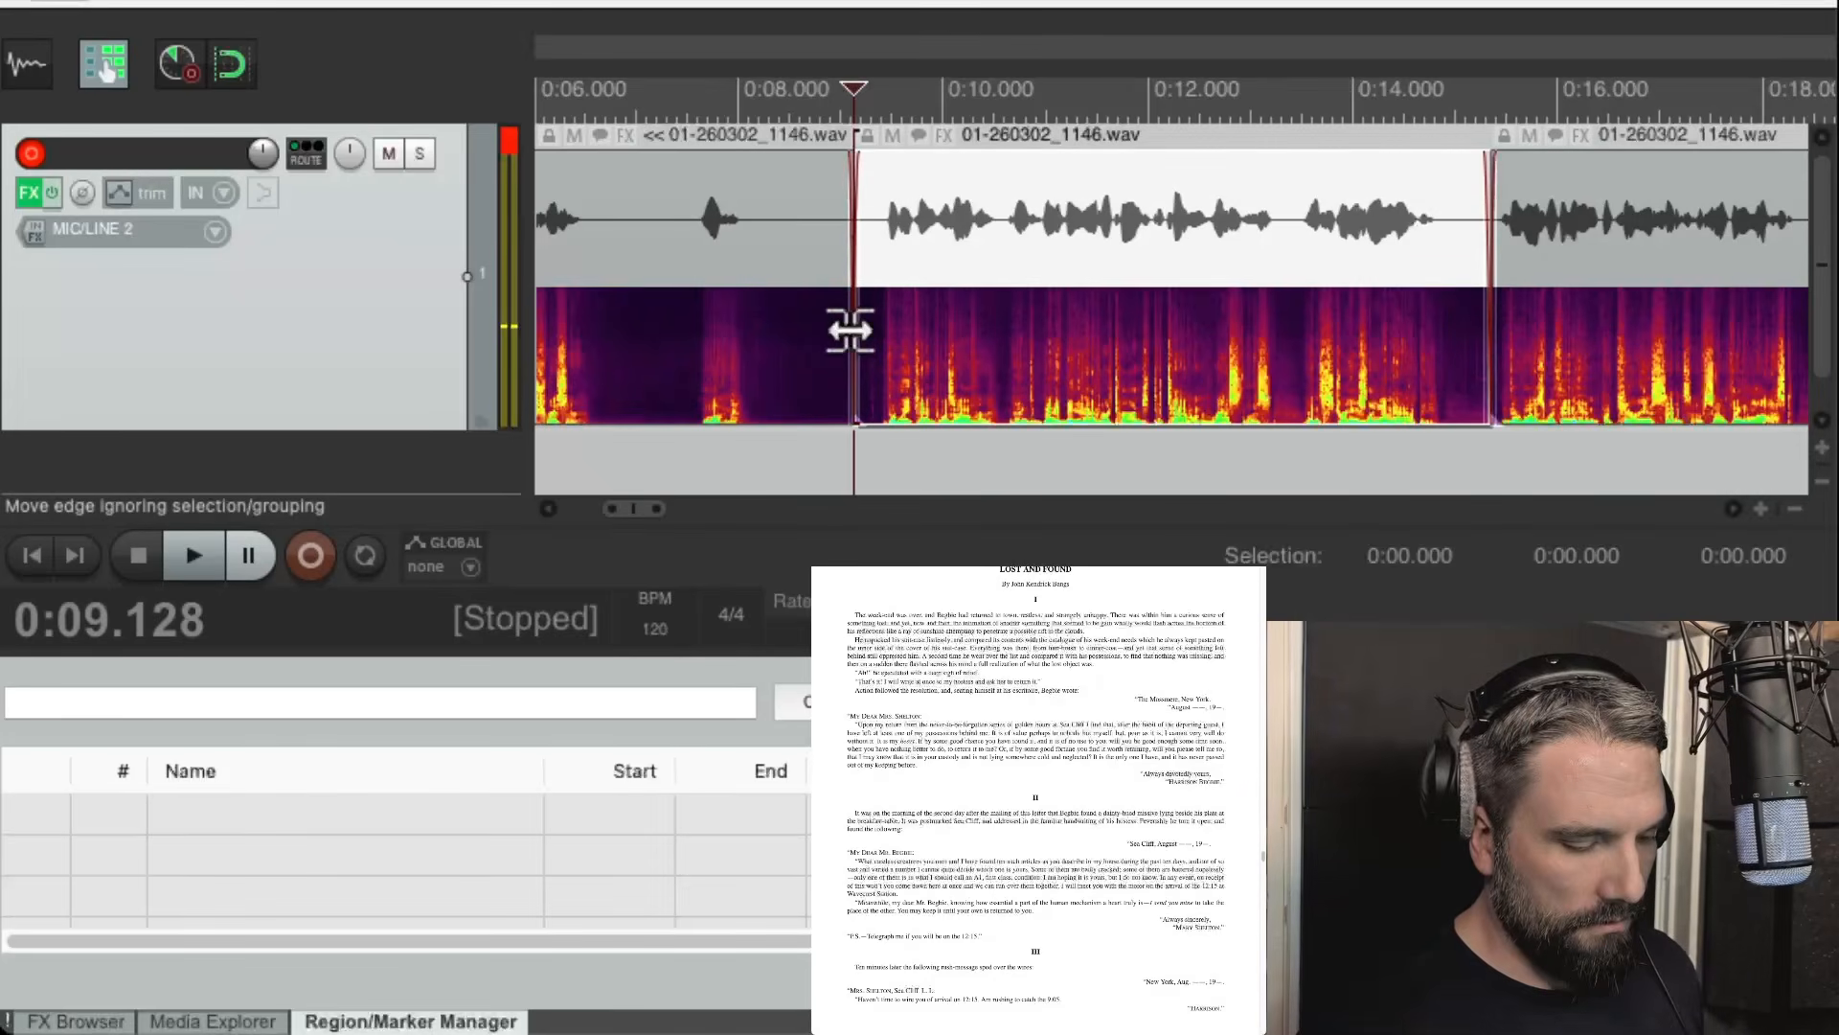
{"action": "key", "text": "super+r"}
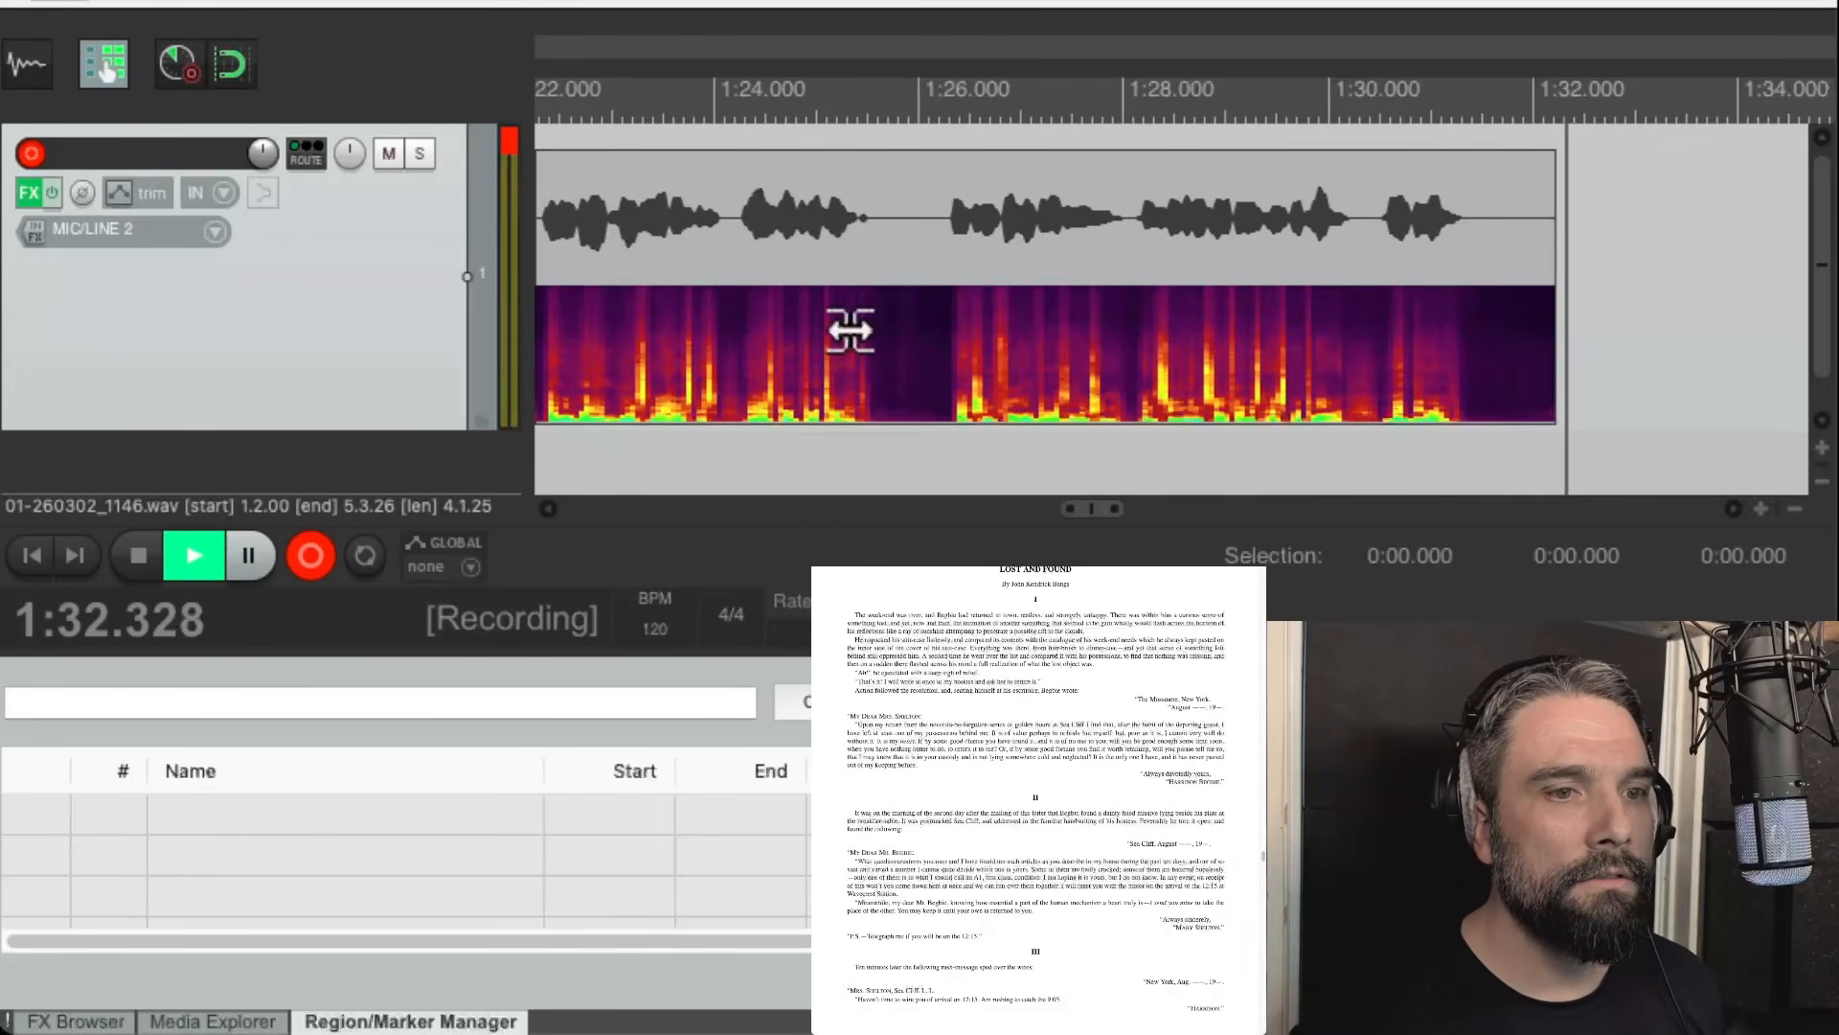
{"action": "key", "text": "space"}
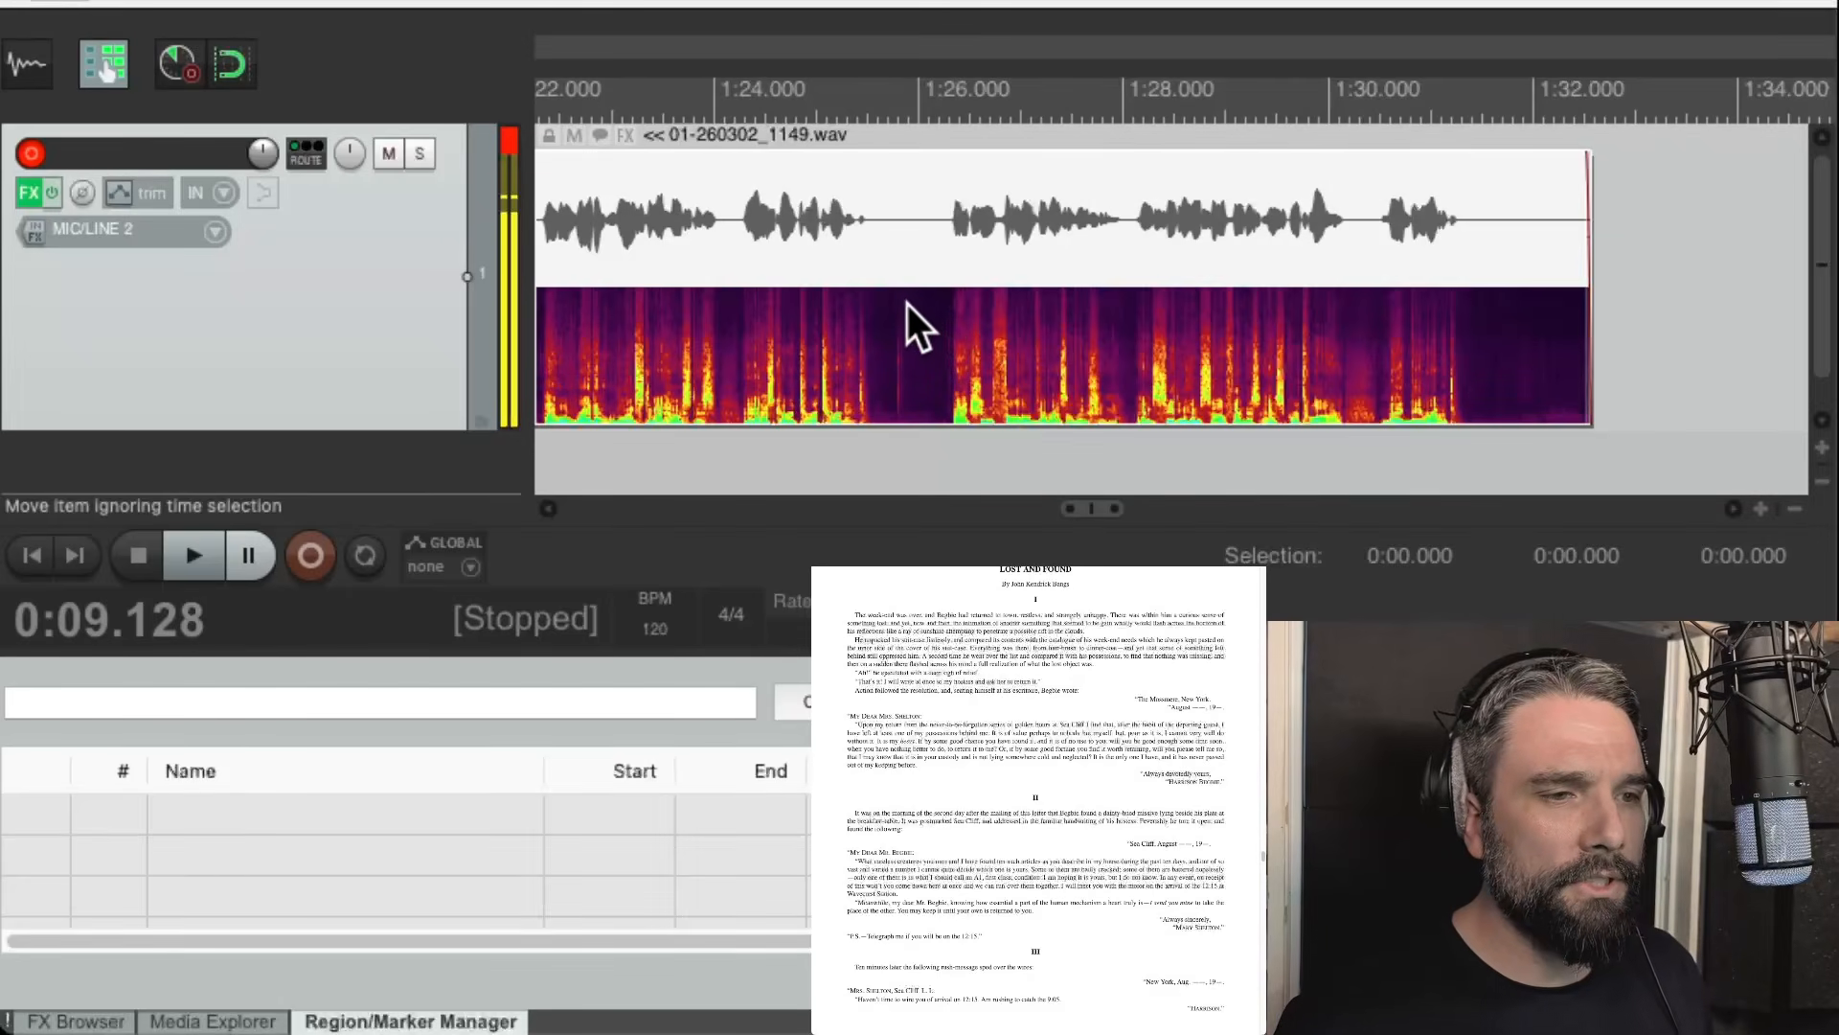
Locate the last pair of click spikes near 1:20 and play the flawed phrase from about 1:16.6 and its retake from about 1:21.2.
{"action": "scroll", "coordinate": [922, 306], "scroll_direction": "up", "scroll_amount": 1}
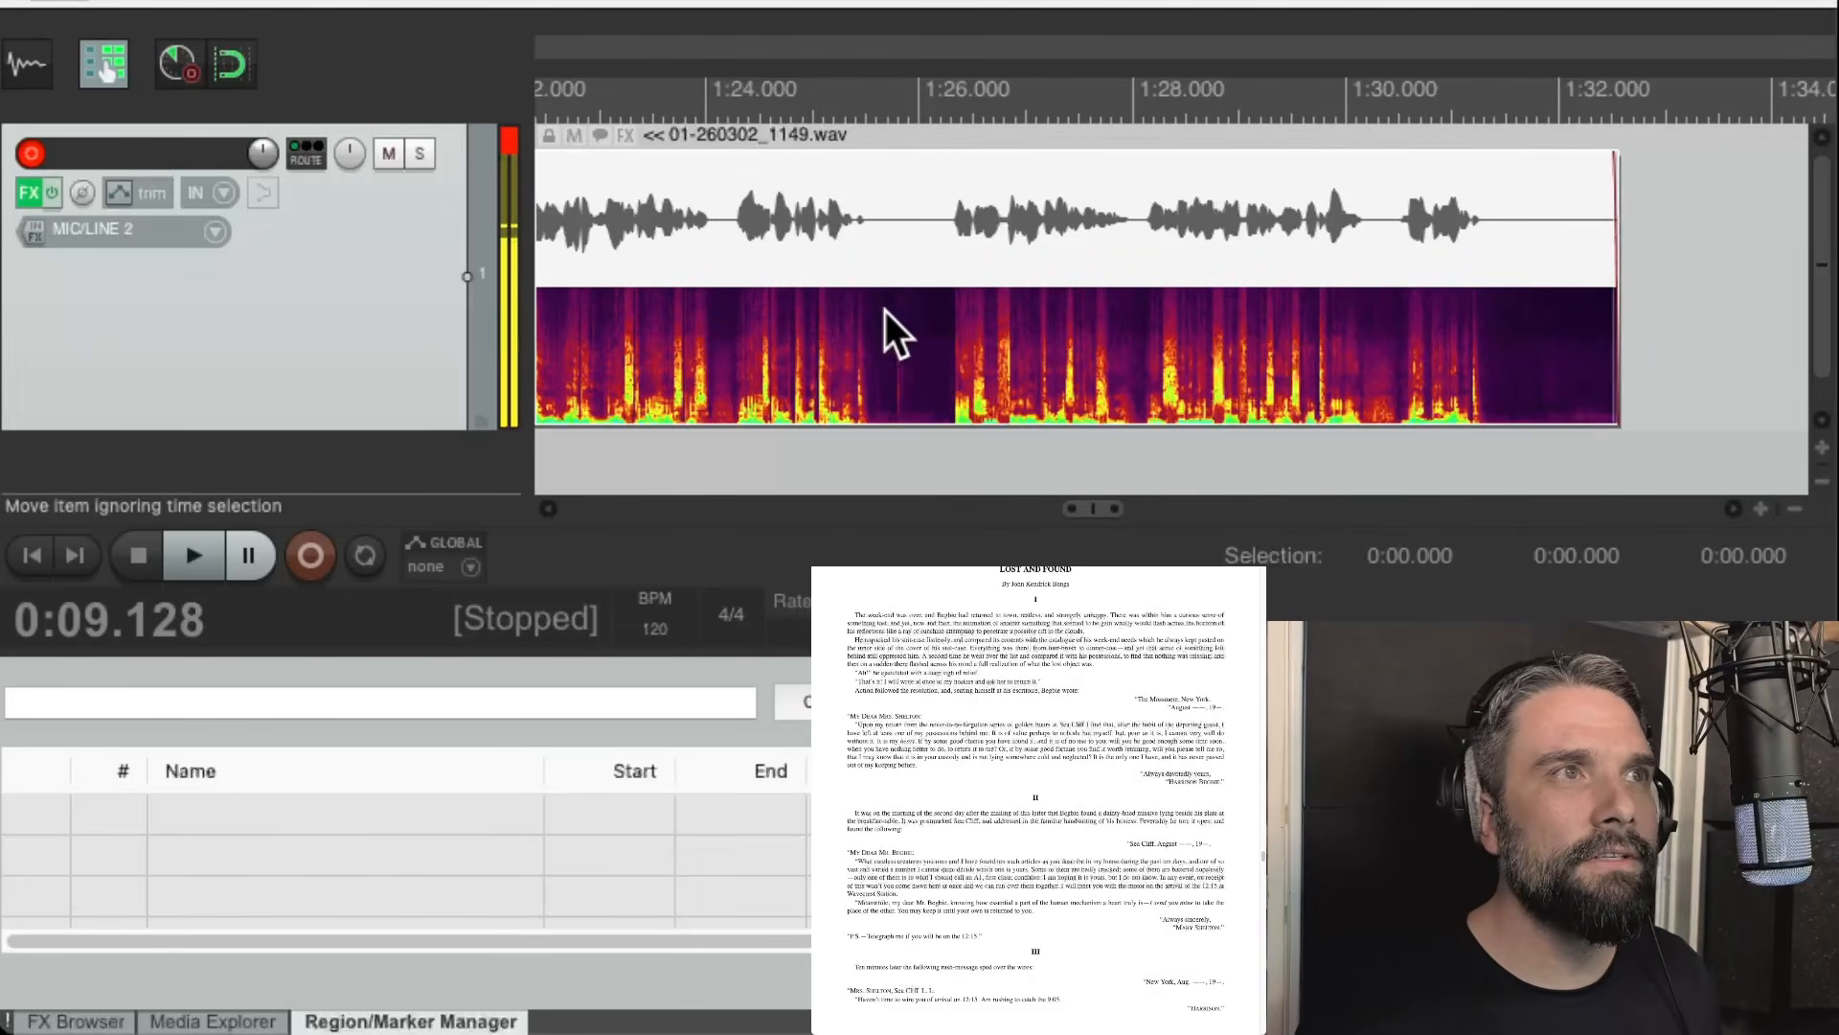
{"action": "left_click", "coordinate": [906, 341]}
{"action": "scroll", "coordinate": [910, 337], "scroll_direction": "down", "scroll_amount": 4}
{"action": "scroll", "coordinate": [927, 354], "scroll_direction": "left", "scroll_amount": 3}
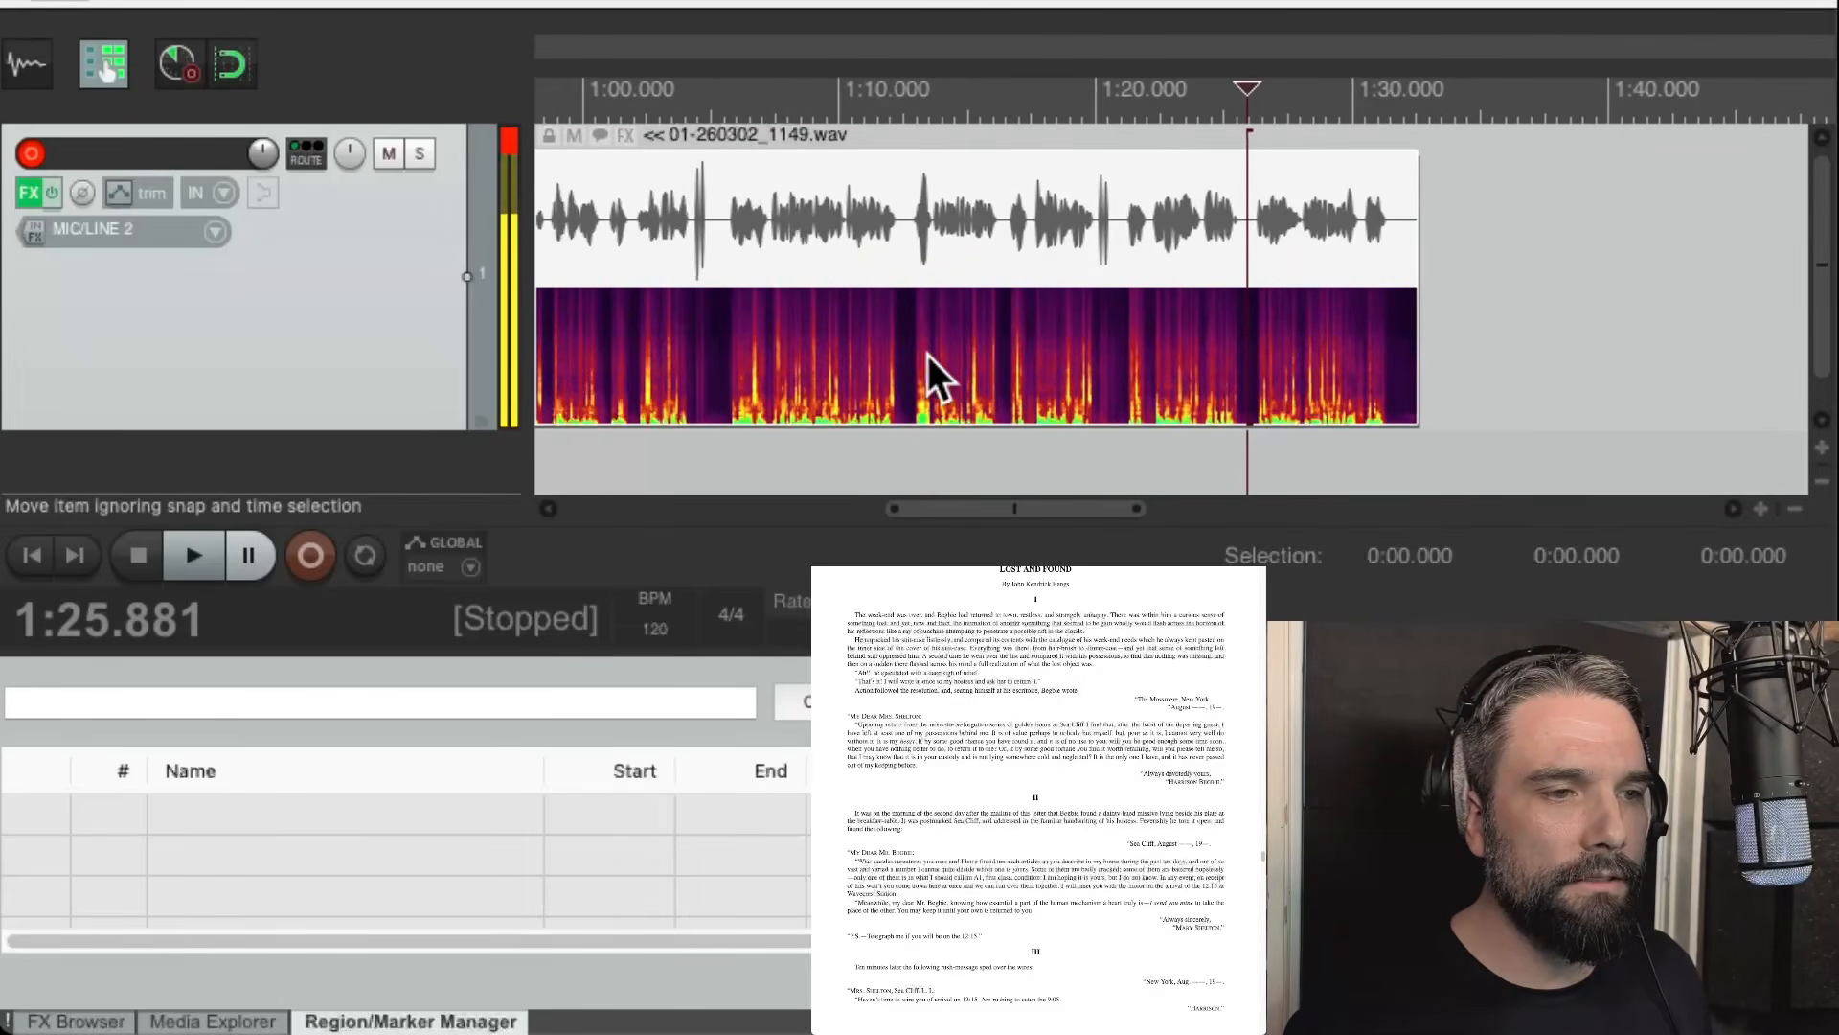
{"action": "scroll", "coordinate": [1332, 357], "scroll_direction": "up", "scroll_amount": 1}
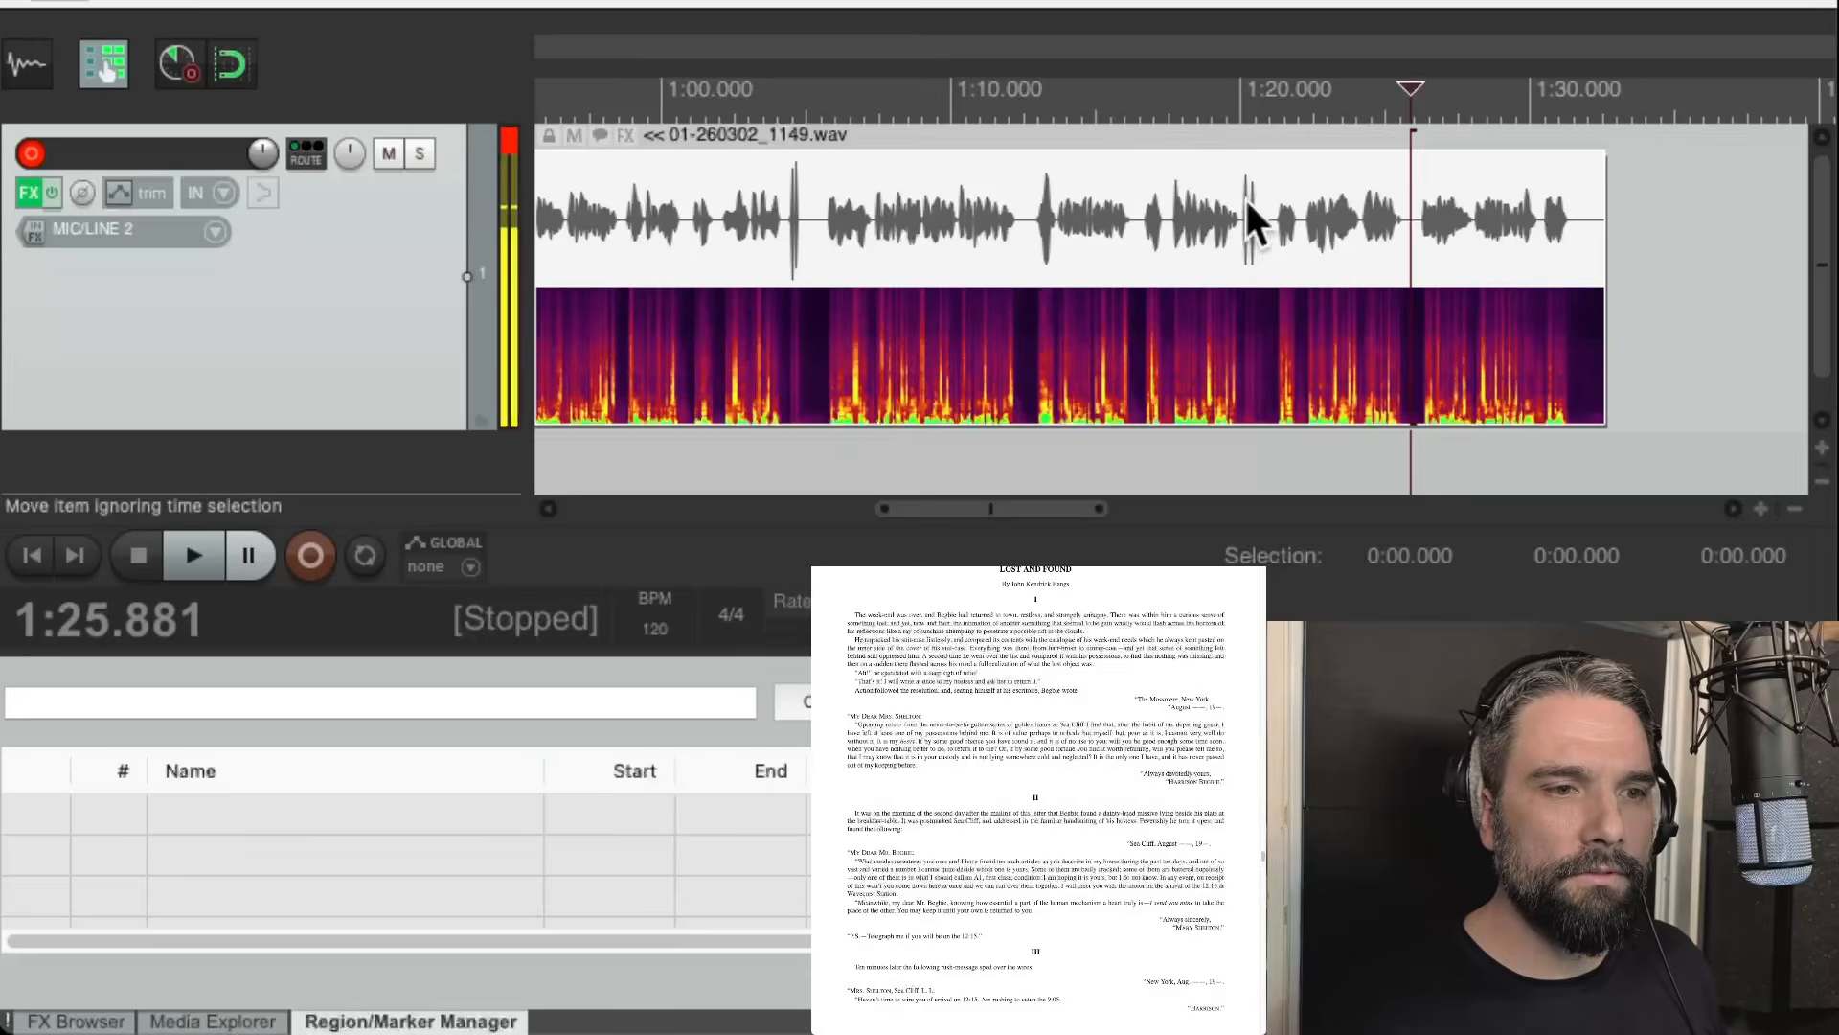
{"action": "scroll", "coordinate": [1244, 197], "scroll_direction": "up", "scroll_amount": 2}
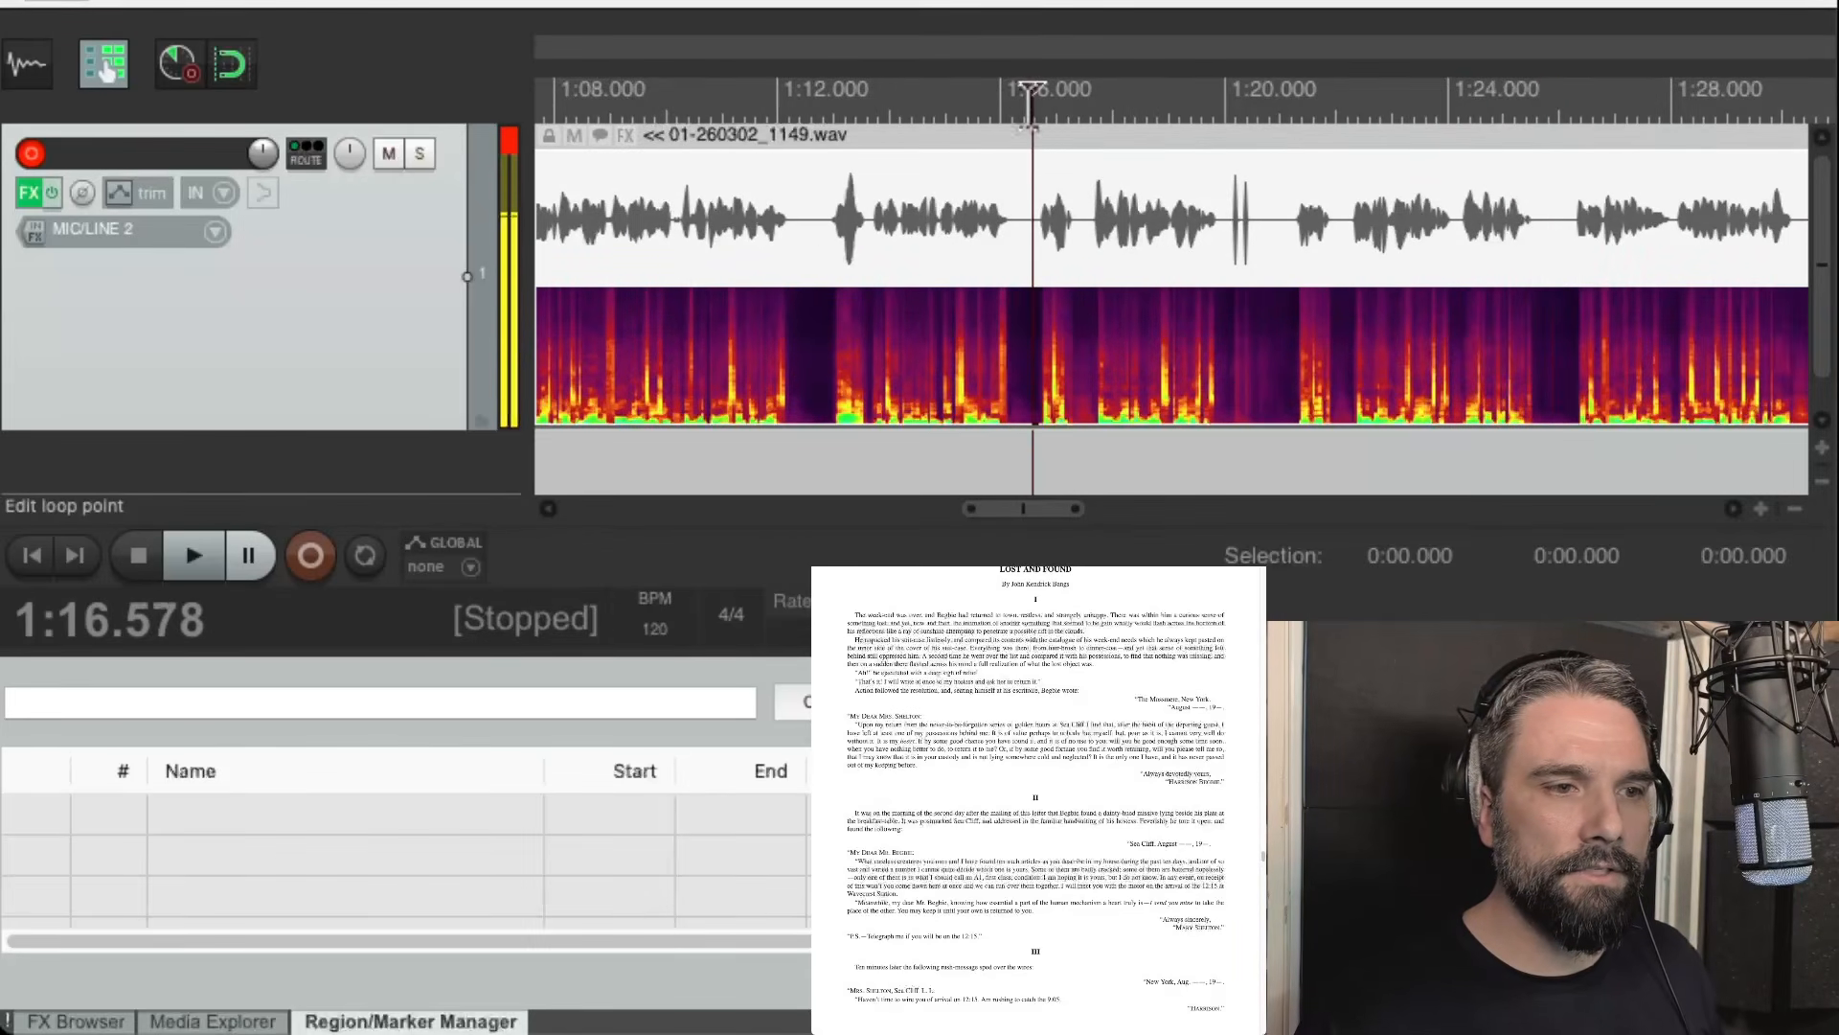
{"action": "key", "text": "space"}
{"action": "key", "text": "space"}
{"action": "left_click", "coordinate": [1293, 91]}
{"action": "key", "text": "space"}
{"action": "key", "text": "space"}
Ripple-delete the section from about 1:16.6 to 1:21.2 so the retake closes the gap, and clear the time selection.
{"action": "left_click_drag", "start_coordinate": [1288, 93], "coordinate": [1028, 88]}
{"action": "key", "text": "Delete"}
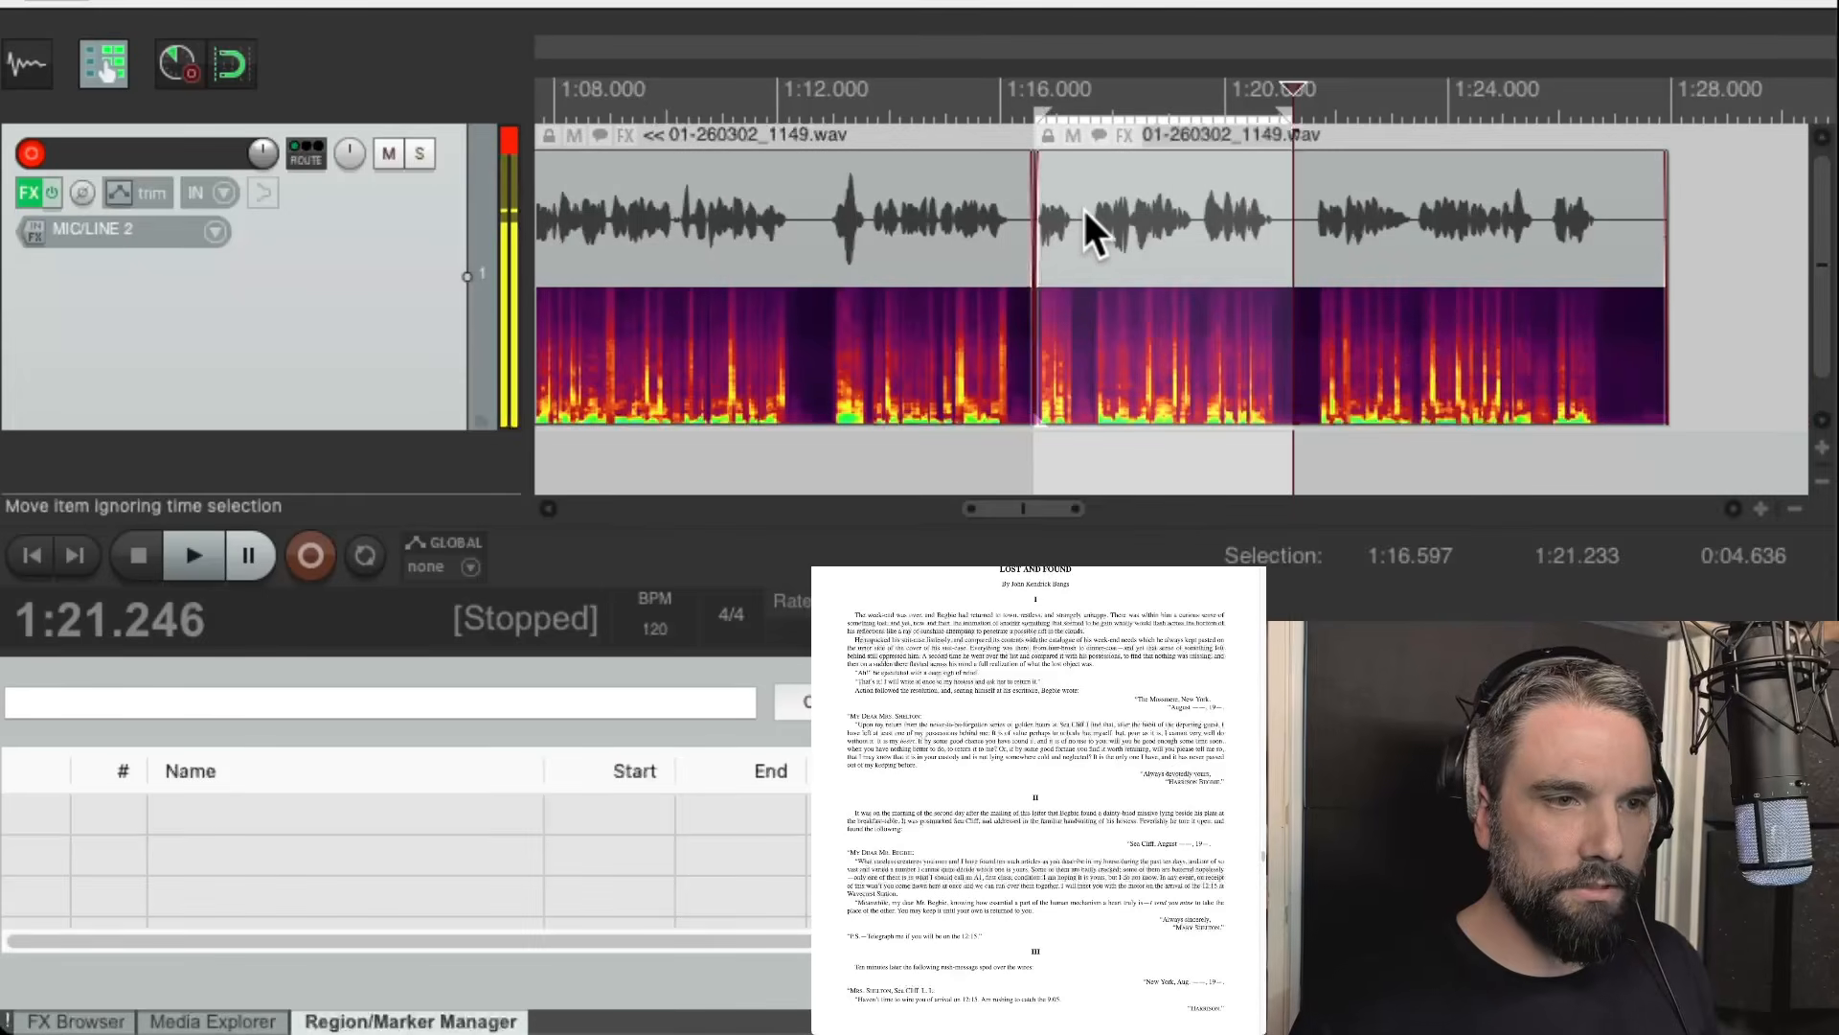
{"action": "key", "text": "Escape"}
Inspect the crossfade at the new join near 1:16.6 and play across it from about 1:13.7.
{"action": "scroll", "coordinate": [1078, 244], "scroll_direction": "up", "scroll_amount": 5}
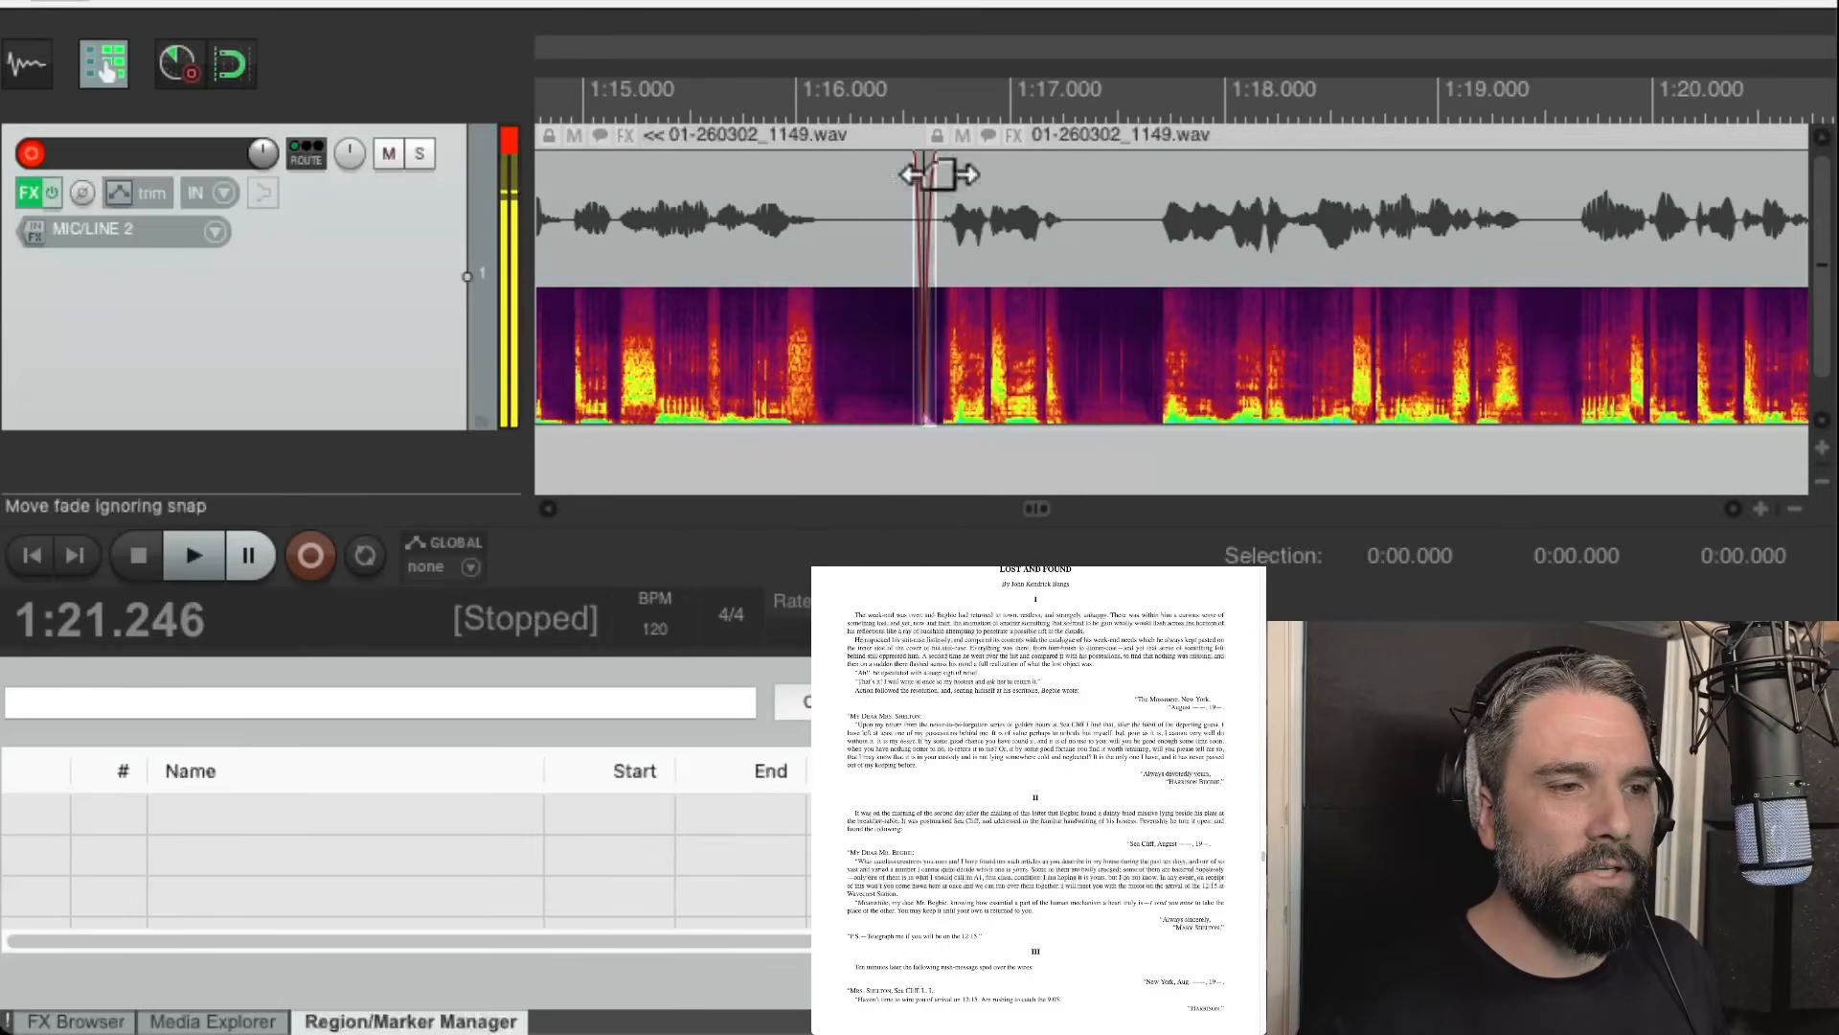
{"action": "scroll", "coordinate": [997, 174], "scroll_direction": "down", "scroll_amount": 4}
{"action": "left_click", "coordinate": [837, 86]}
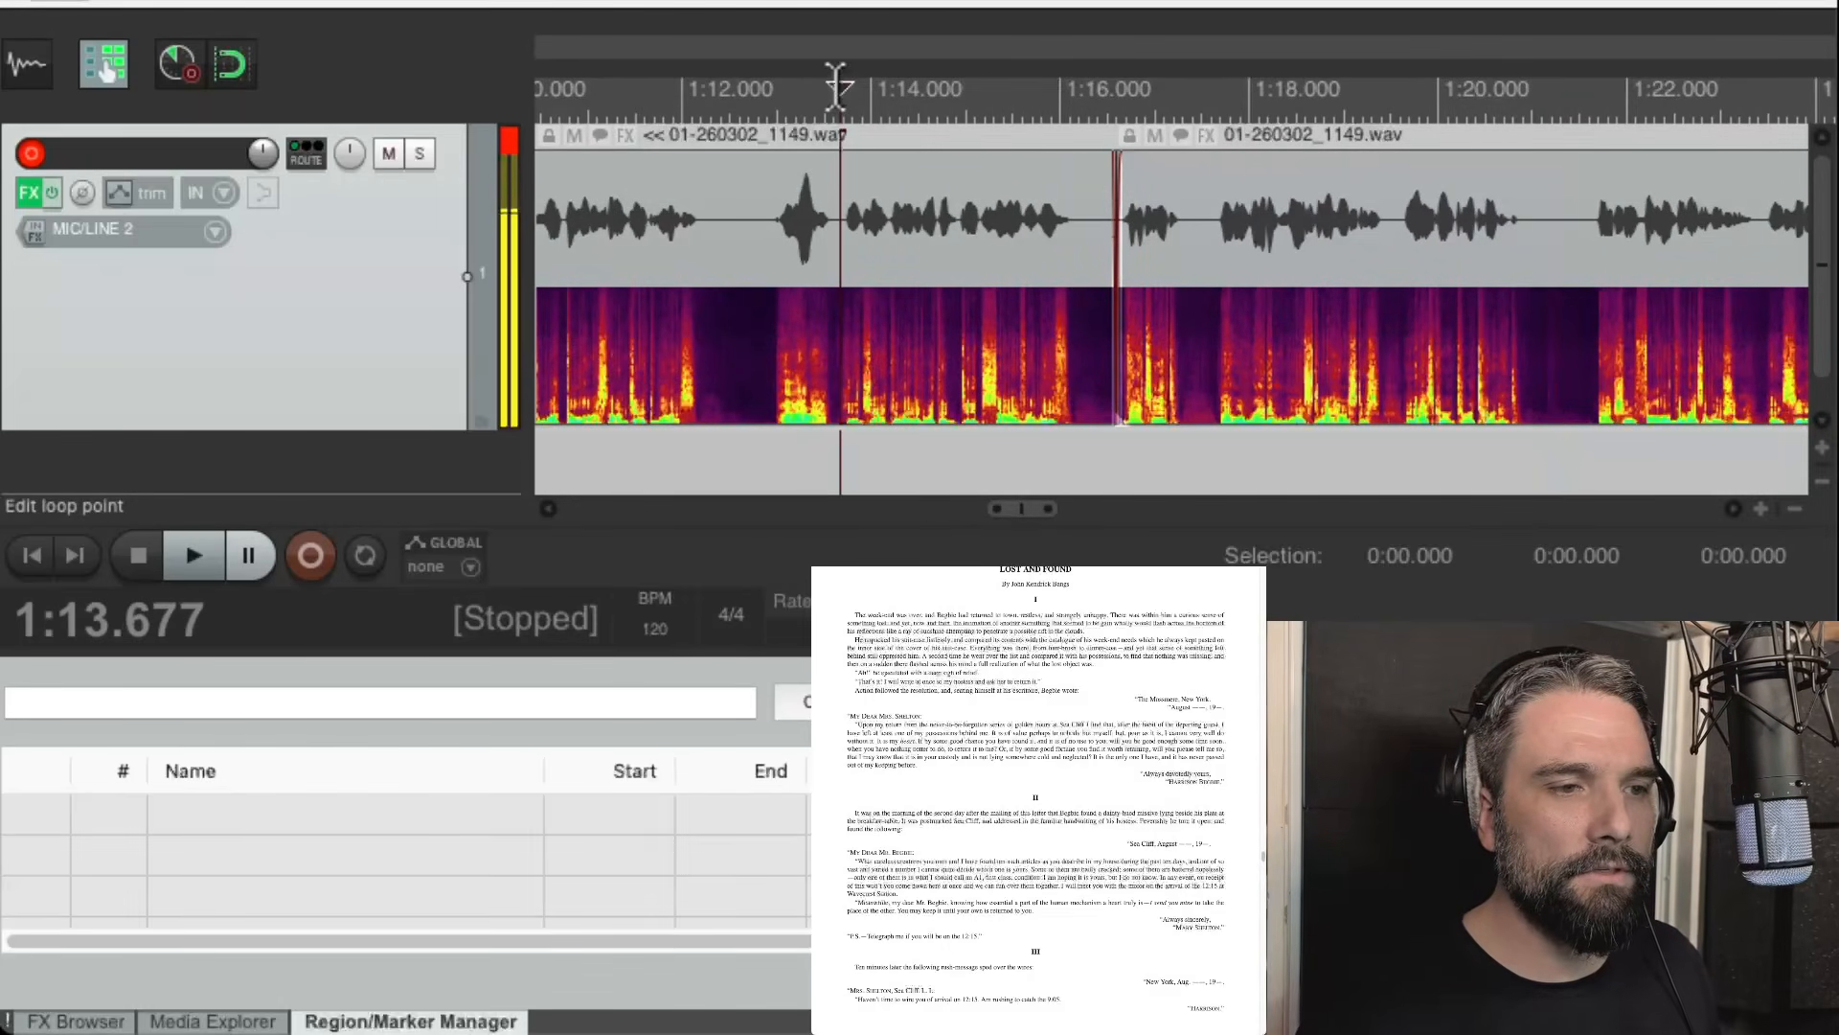
{"action": "key", "text": "space"}
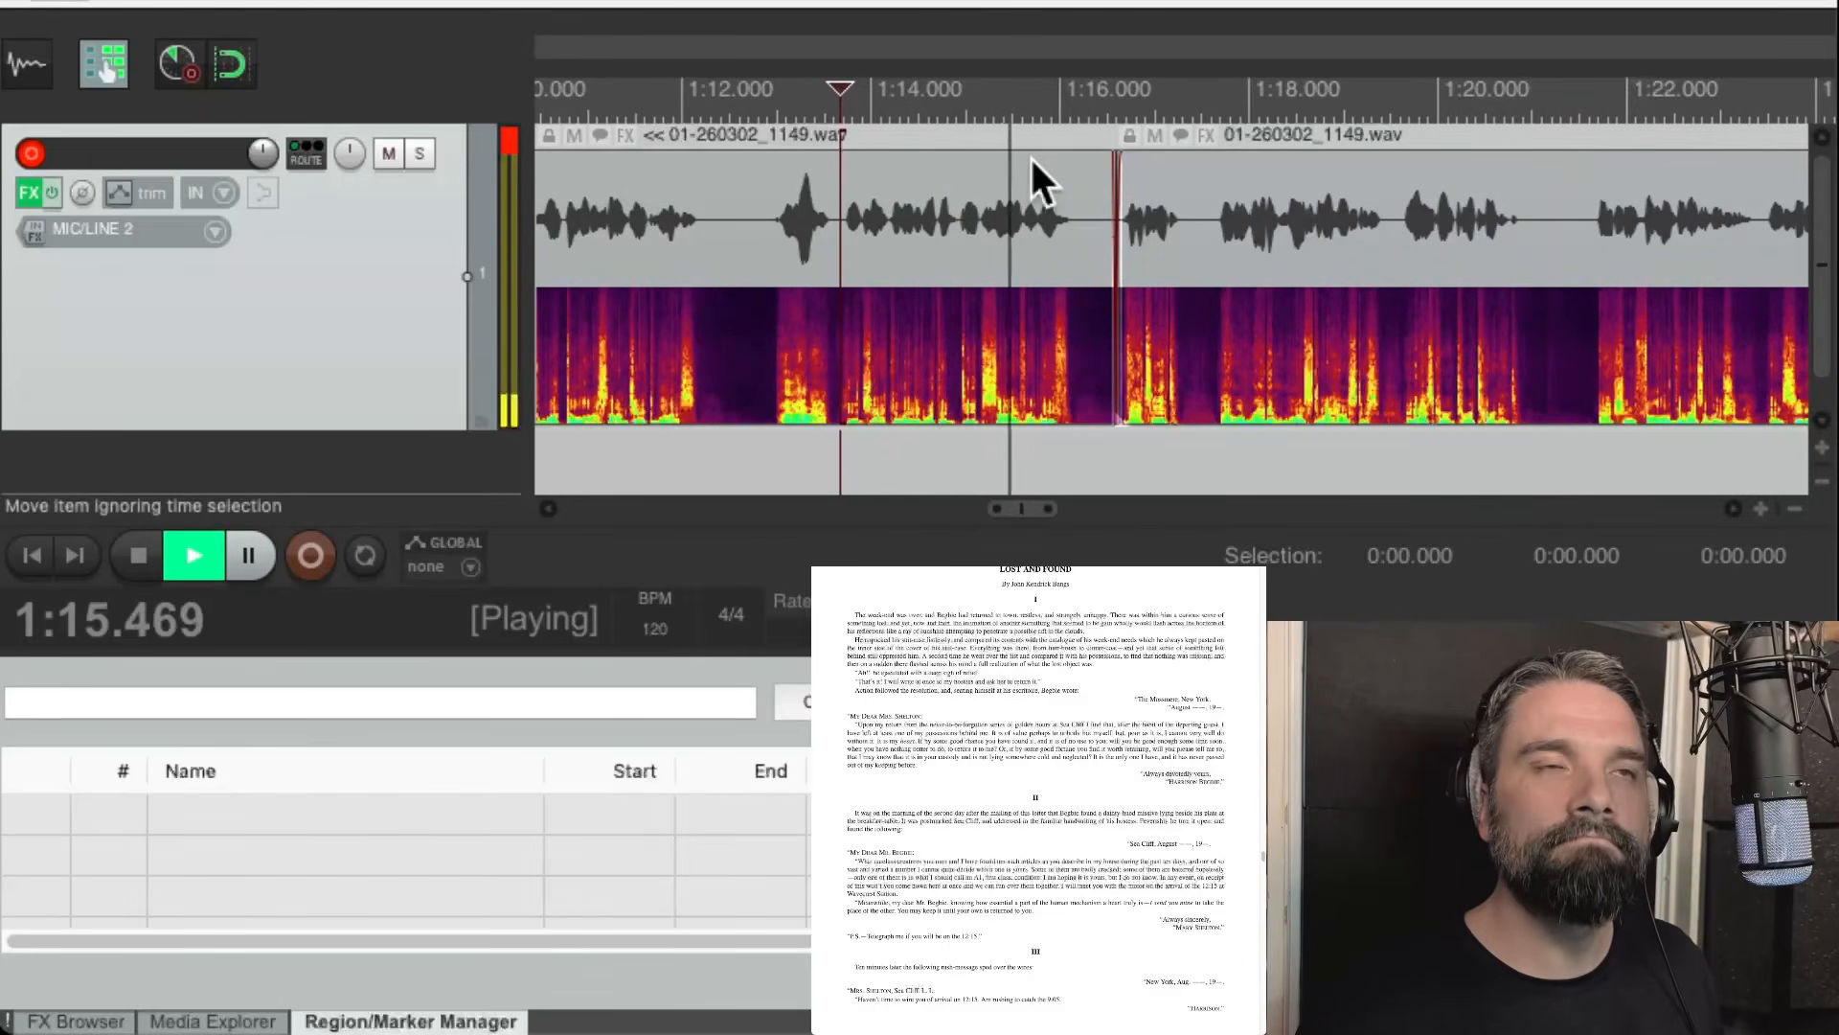
{"action": "key", "text": "space"}
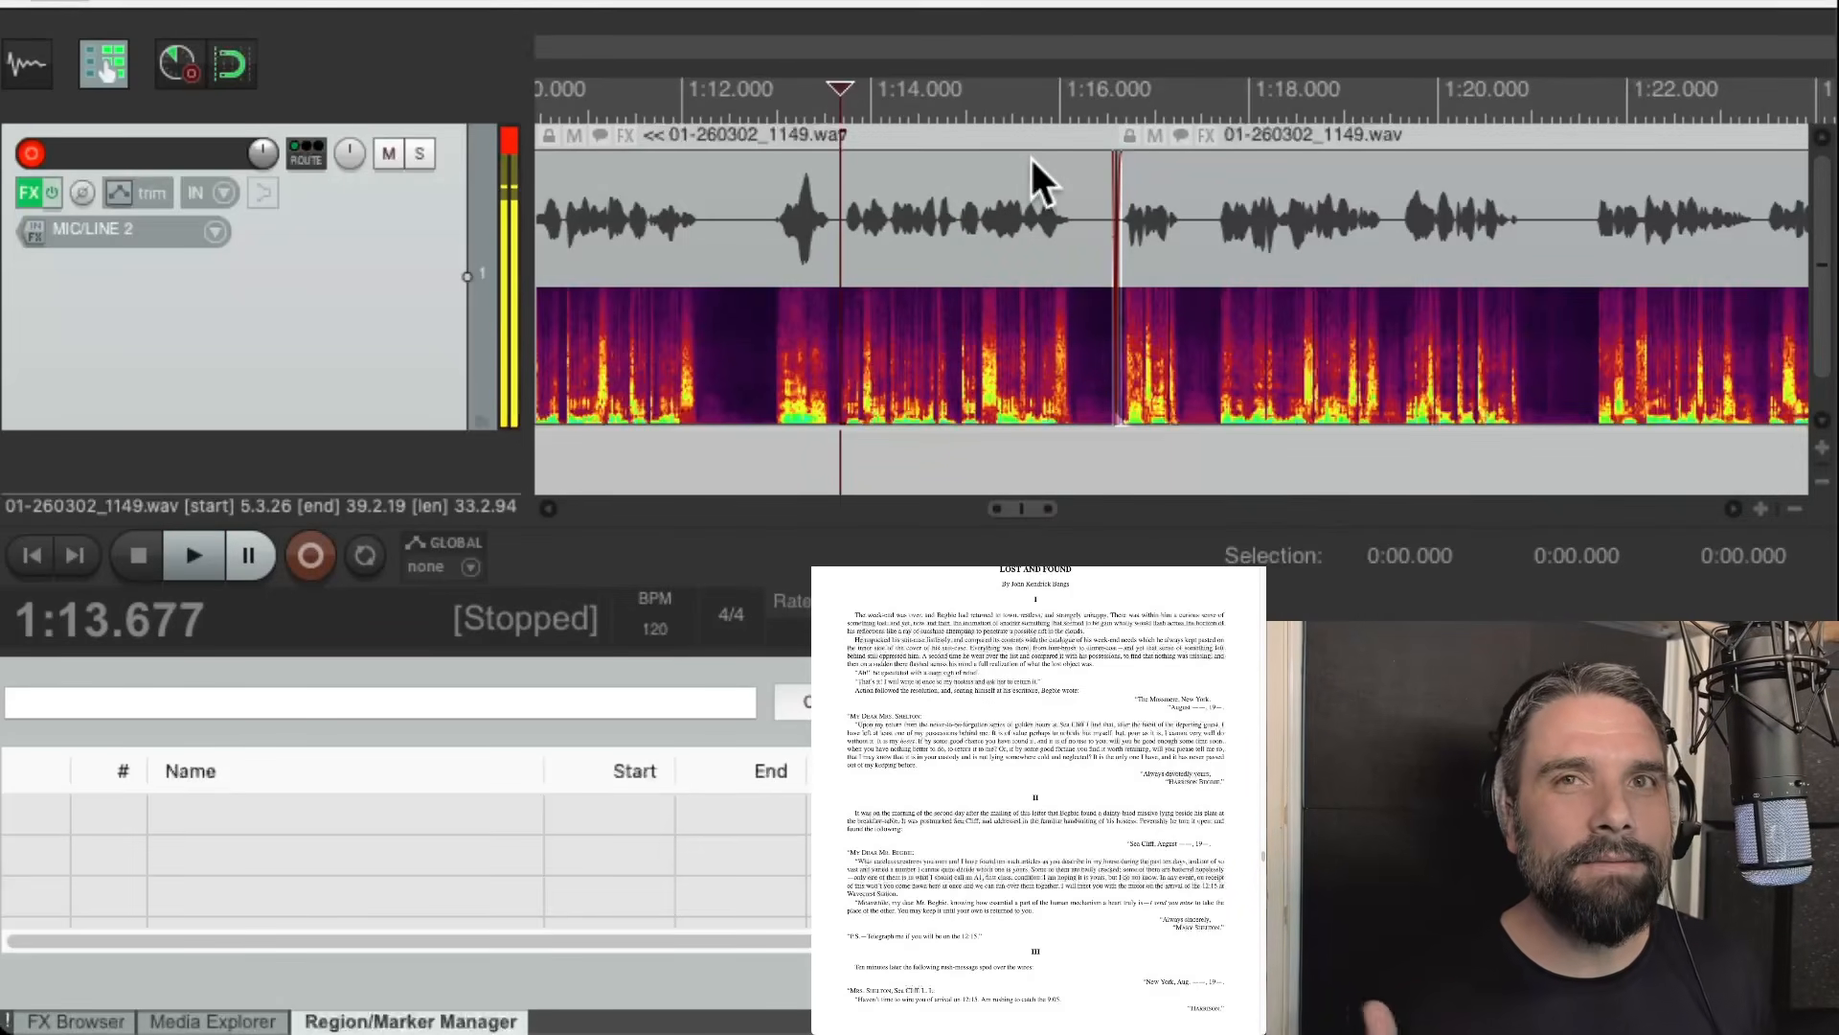
Play the retake from the join at about 1:16.6, and play across the join from about 1:15.5 into the pause near 1:21.
{"action": "left_click", "coordinate": [1109, 84]}
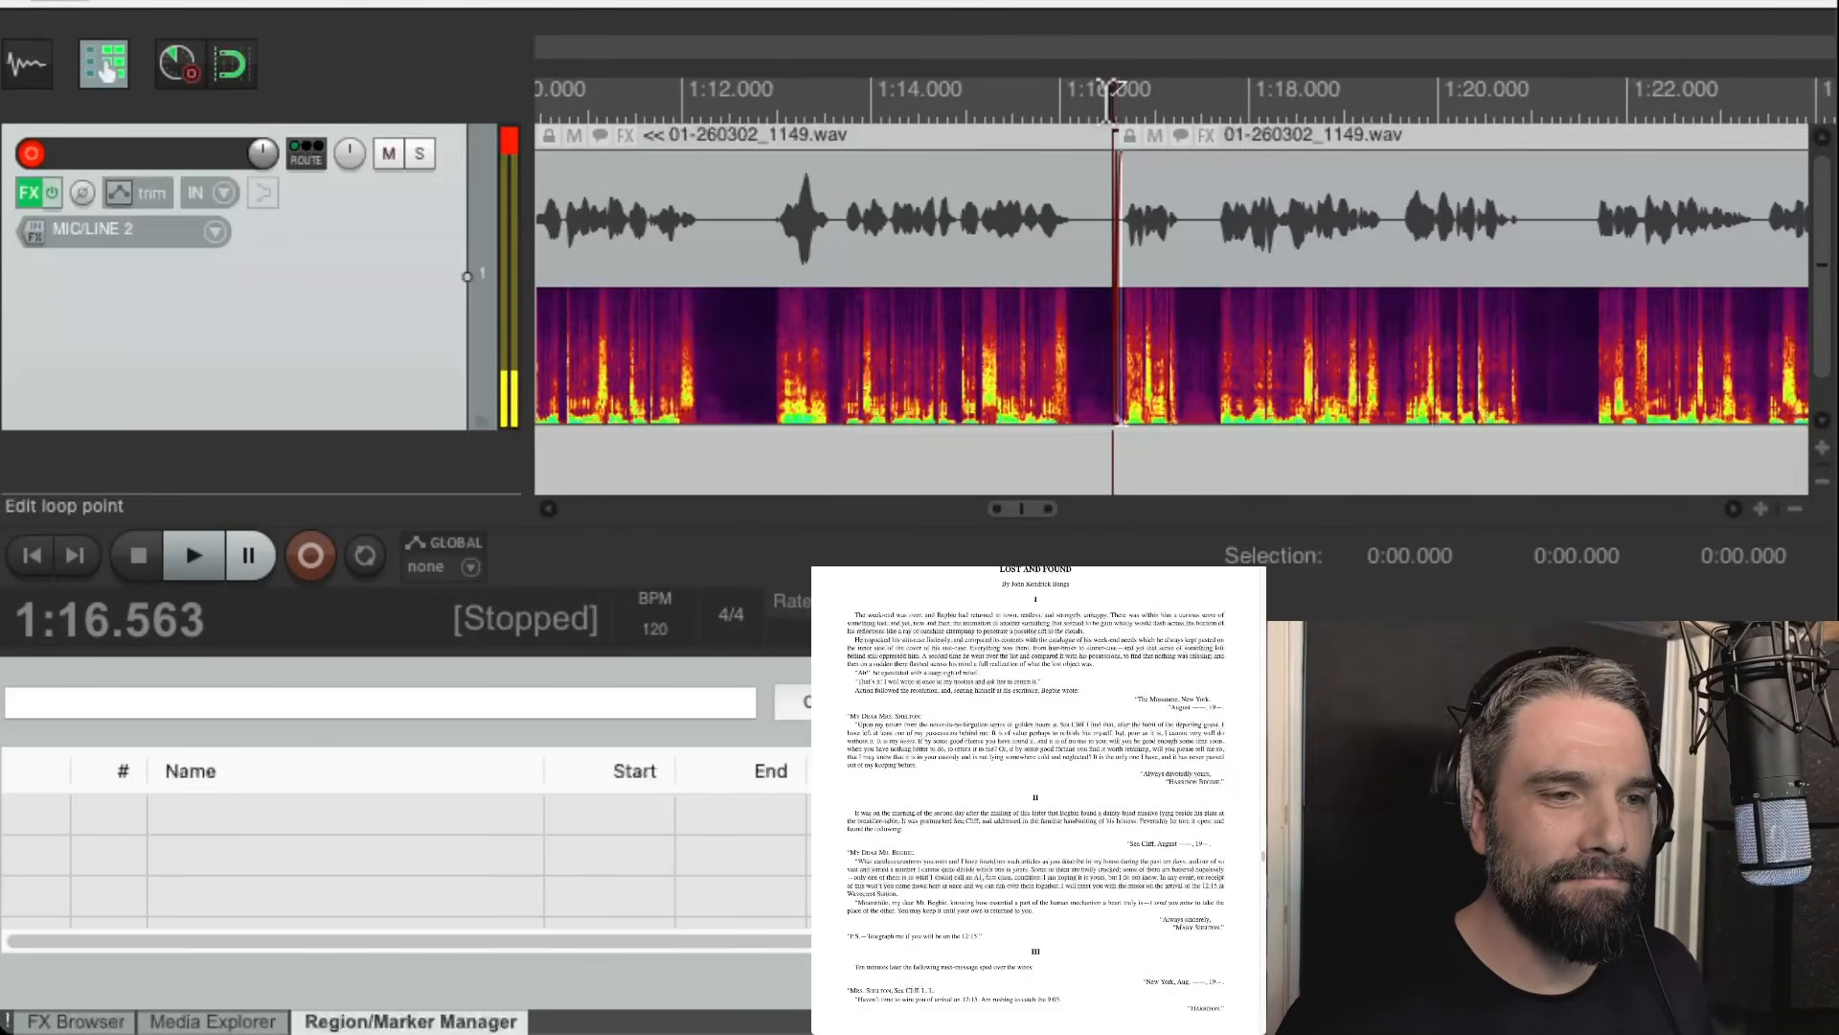
{"action": "key", "text": "space"}
{"action": "key", "text": "space"}
{"action": "scroll", "coordinate": [1086, 83], "scroll_direction": "up", "scroll_amount": 4}
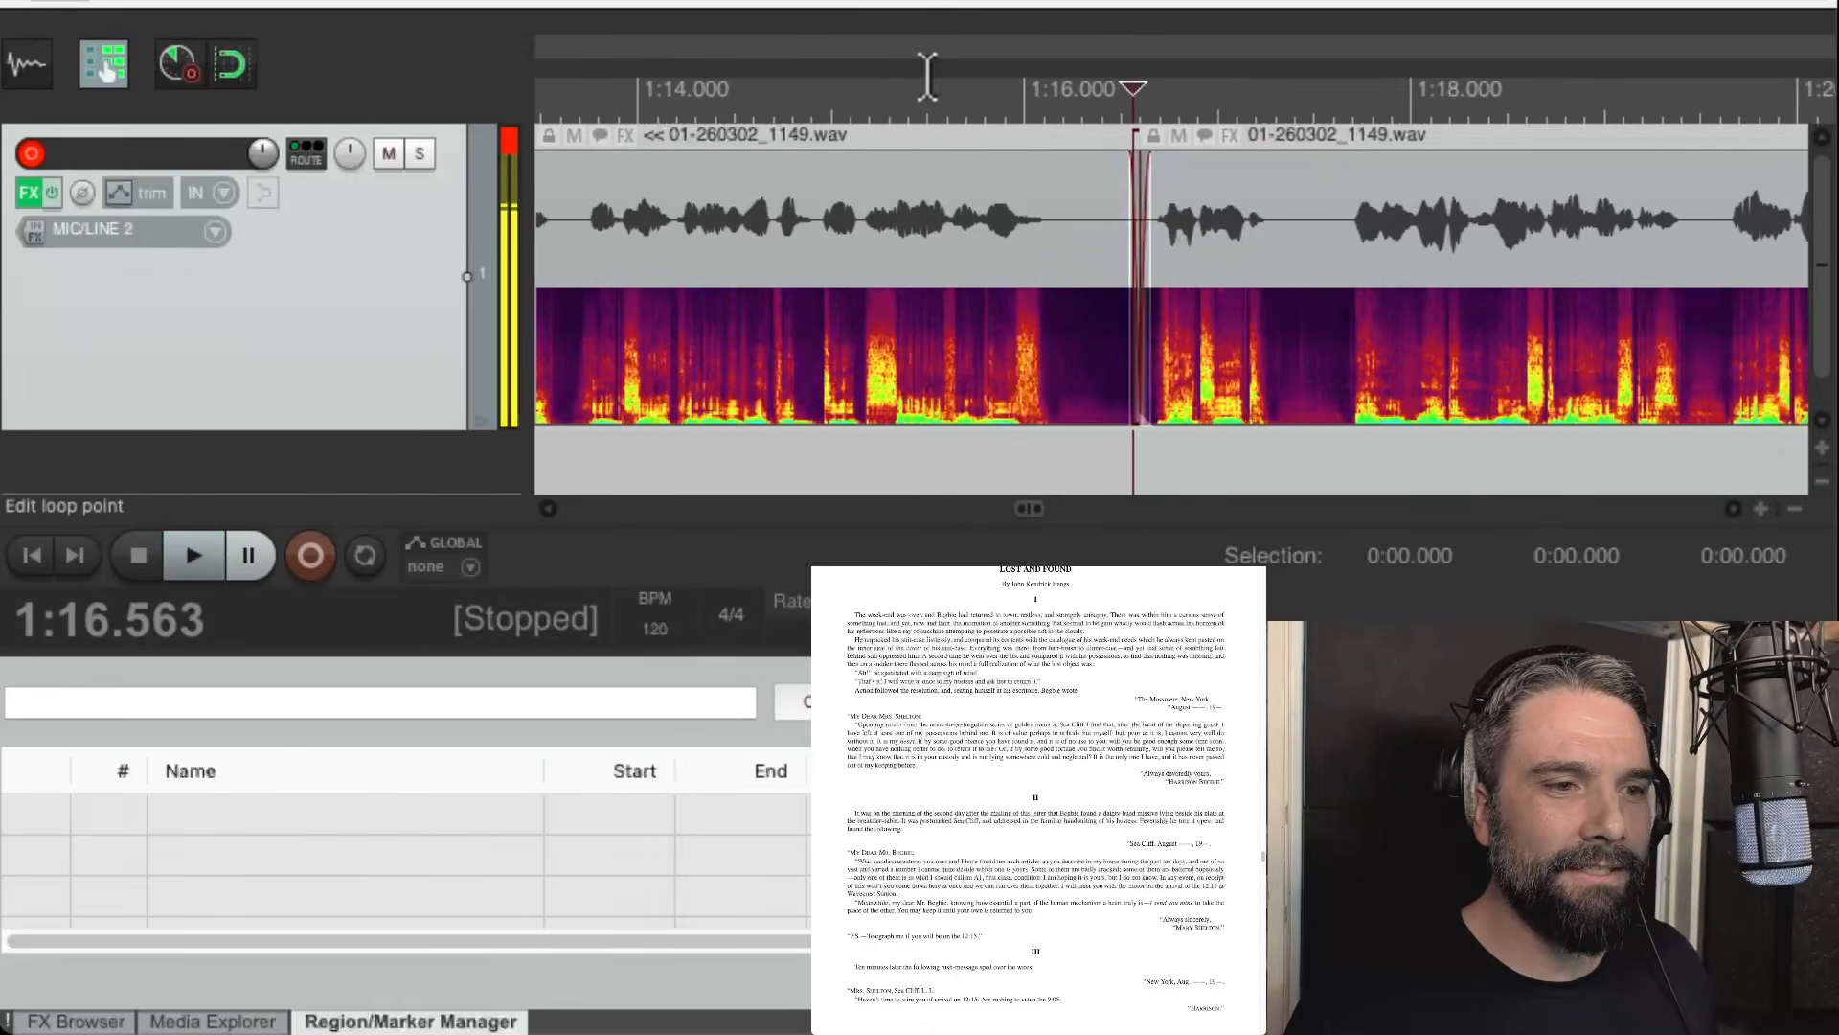
{"action": "left_click", "coordinate": [929, 84]}
{"action": "key", "text": "space"}
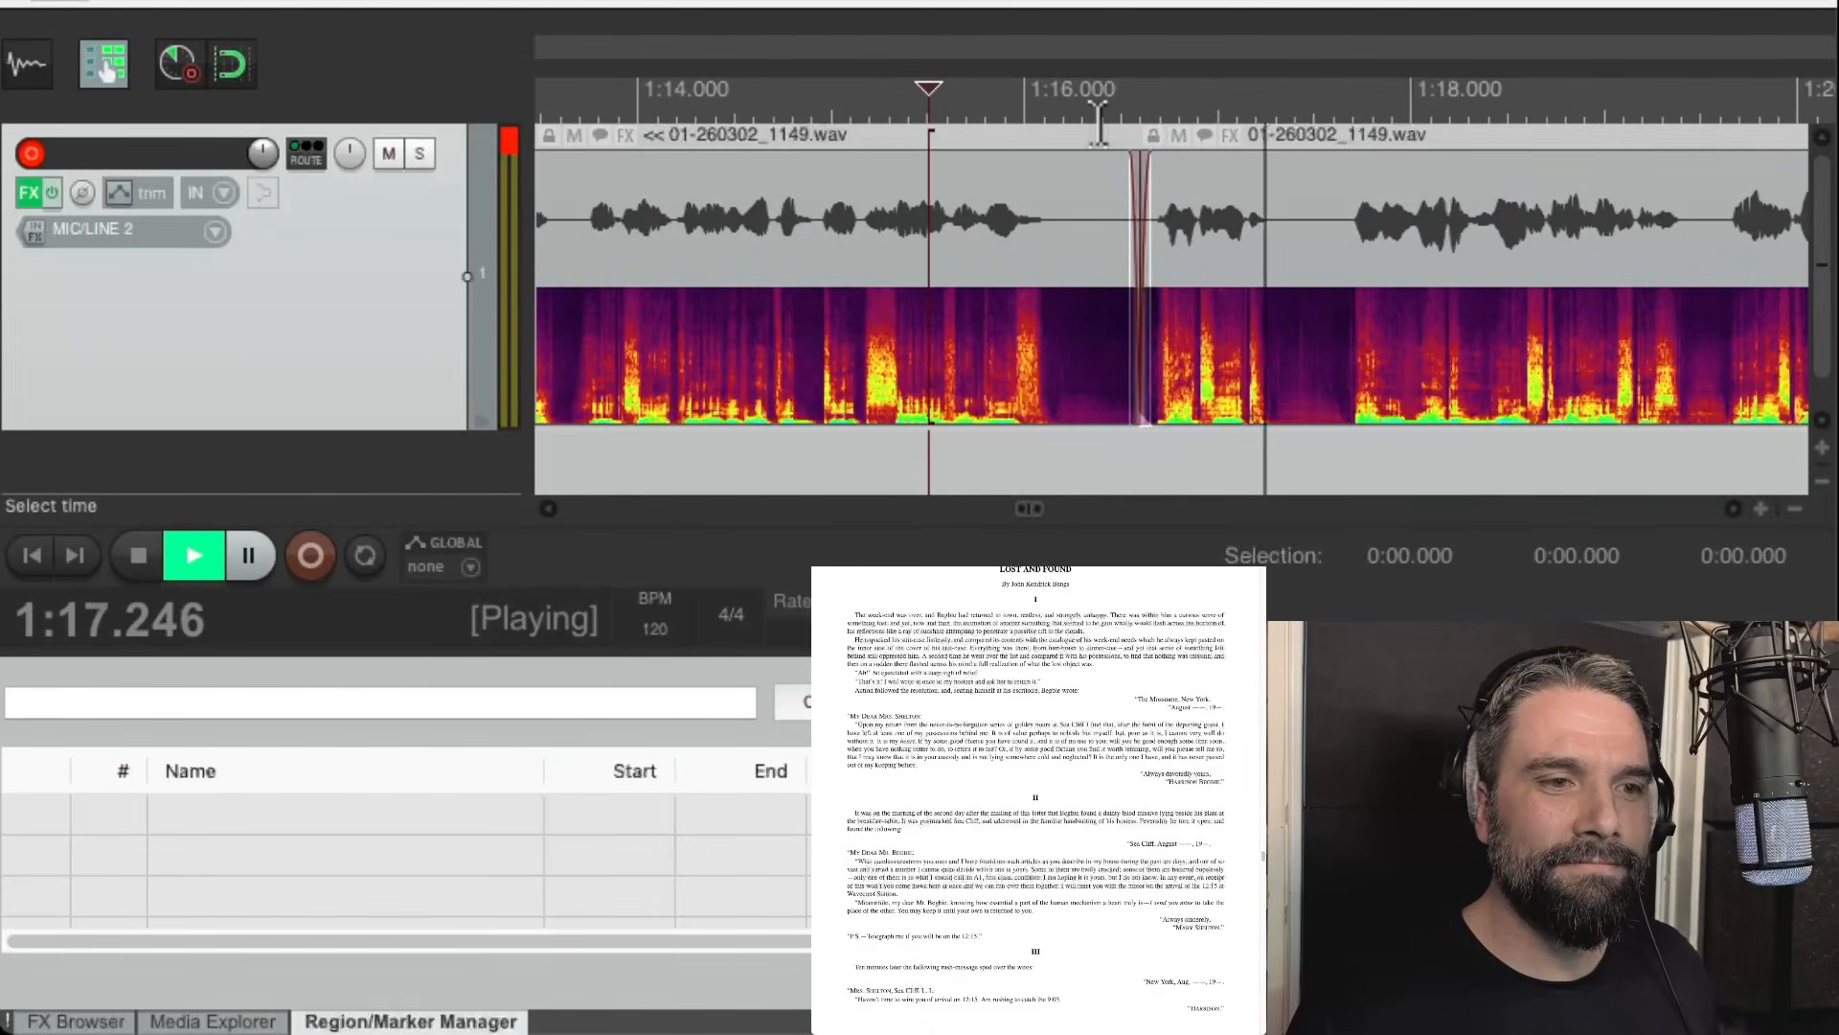
{"action": "scroll", "coordinate": [1219, 272], "scroll_direction": "down", "scroll_amount": 4}
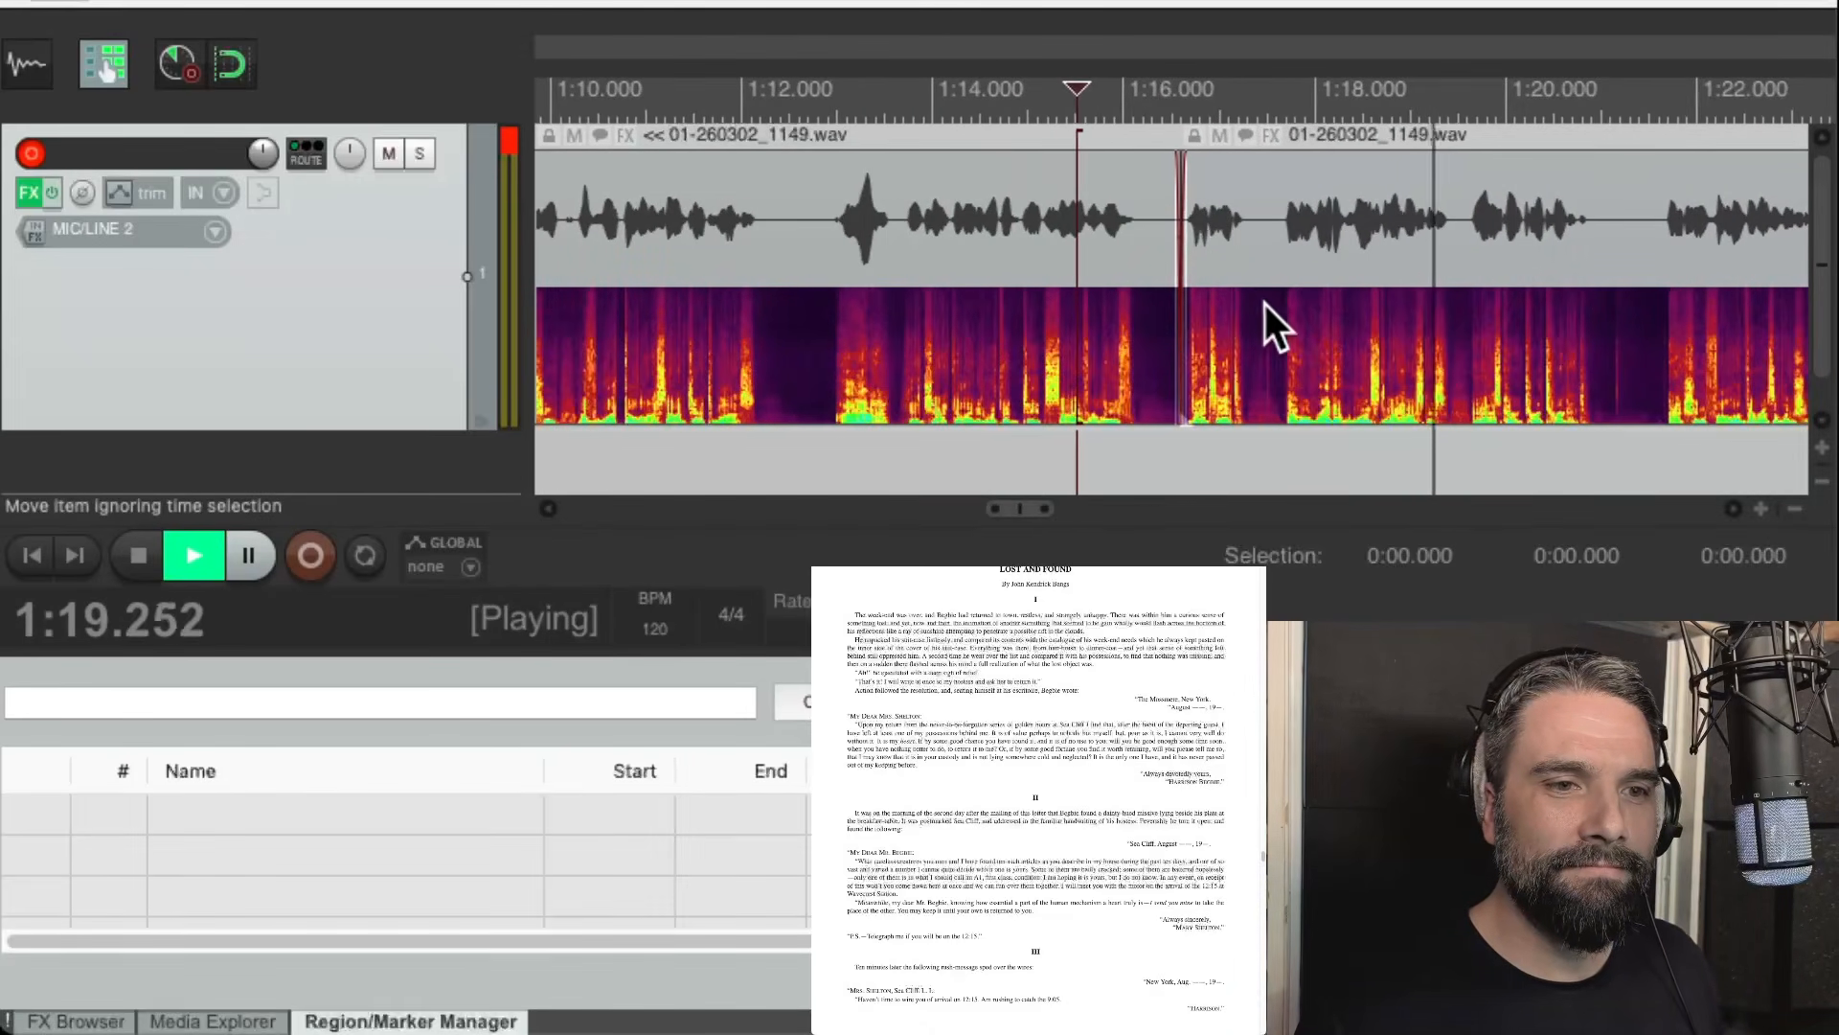
{"action": "scroll", "coordinate": [1286, 320], "scroll_direction": "right", "scroll_amount": 2}
{"action": "scroll", "coordinate": [1291, 347], "scroll_direction": "up", "scroll_amount": 1}
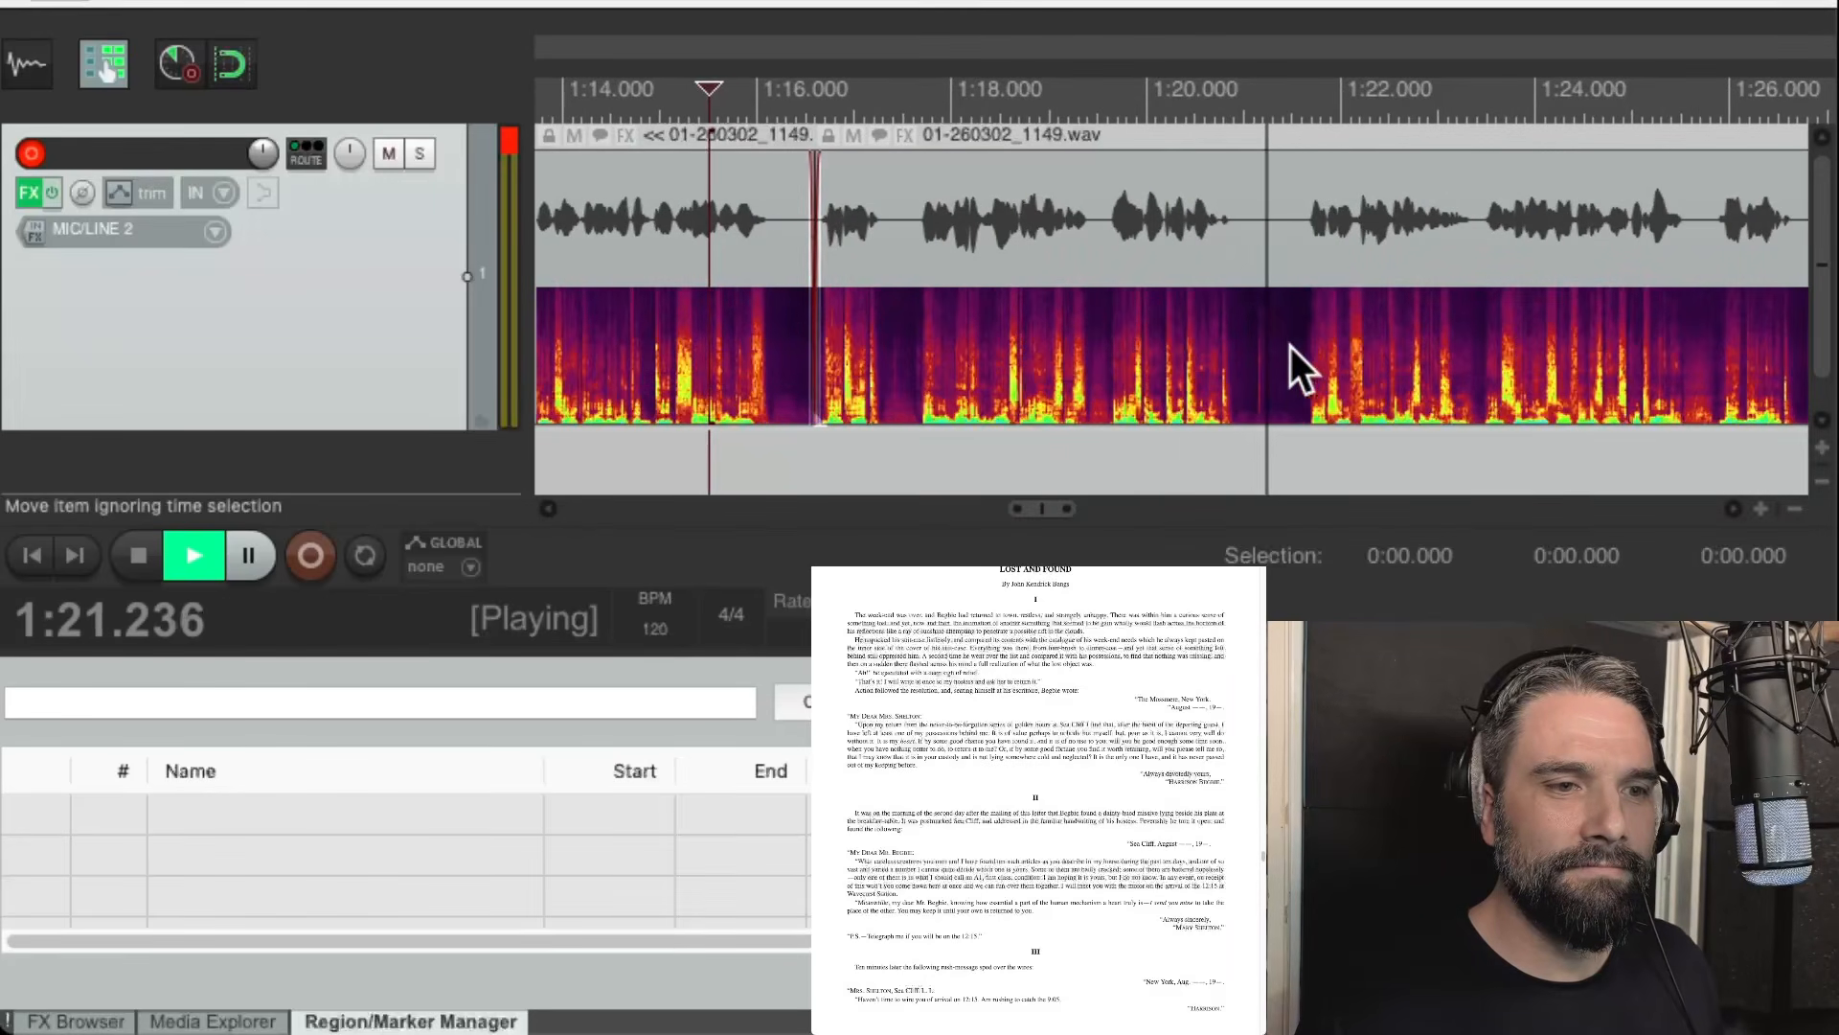
{"action": "key", "text": "space"}
Examine the faint noise in the pause near 1:21 and play the phrase leading into it from about 1:19.7.
{"action": "scroll", "coordinate": [1291, 346], "scroll_direction": "up", "scroll_amount": 5}
{"action": "scroll", "coordinate": [1244, 394], "scroll_direction": "down", "scroll_amount": 4}
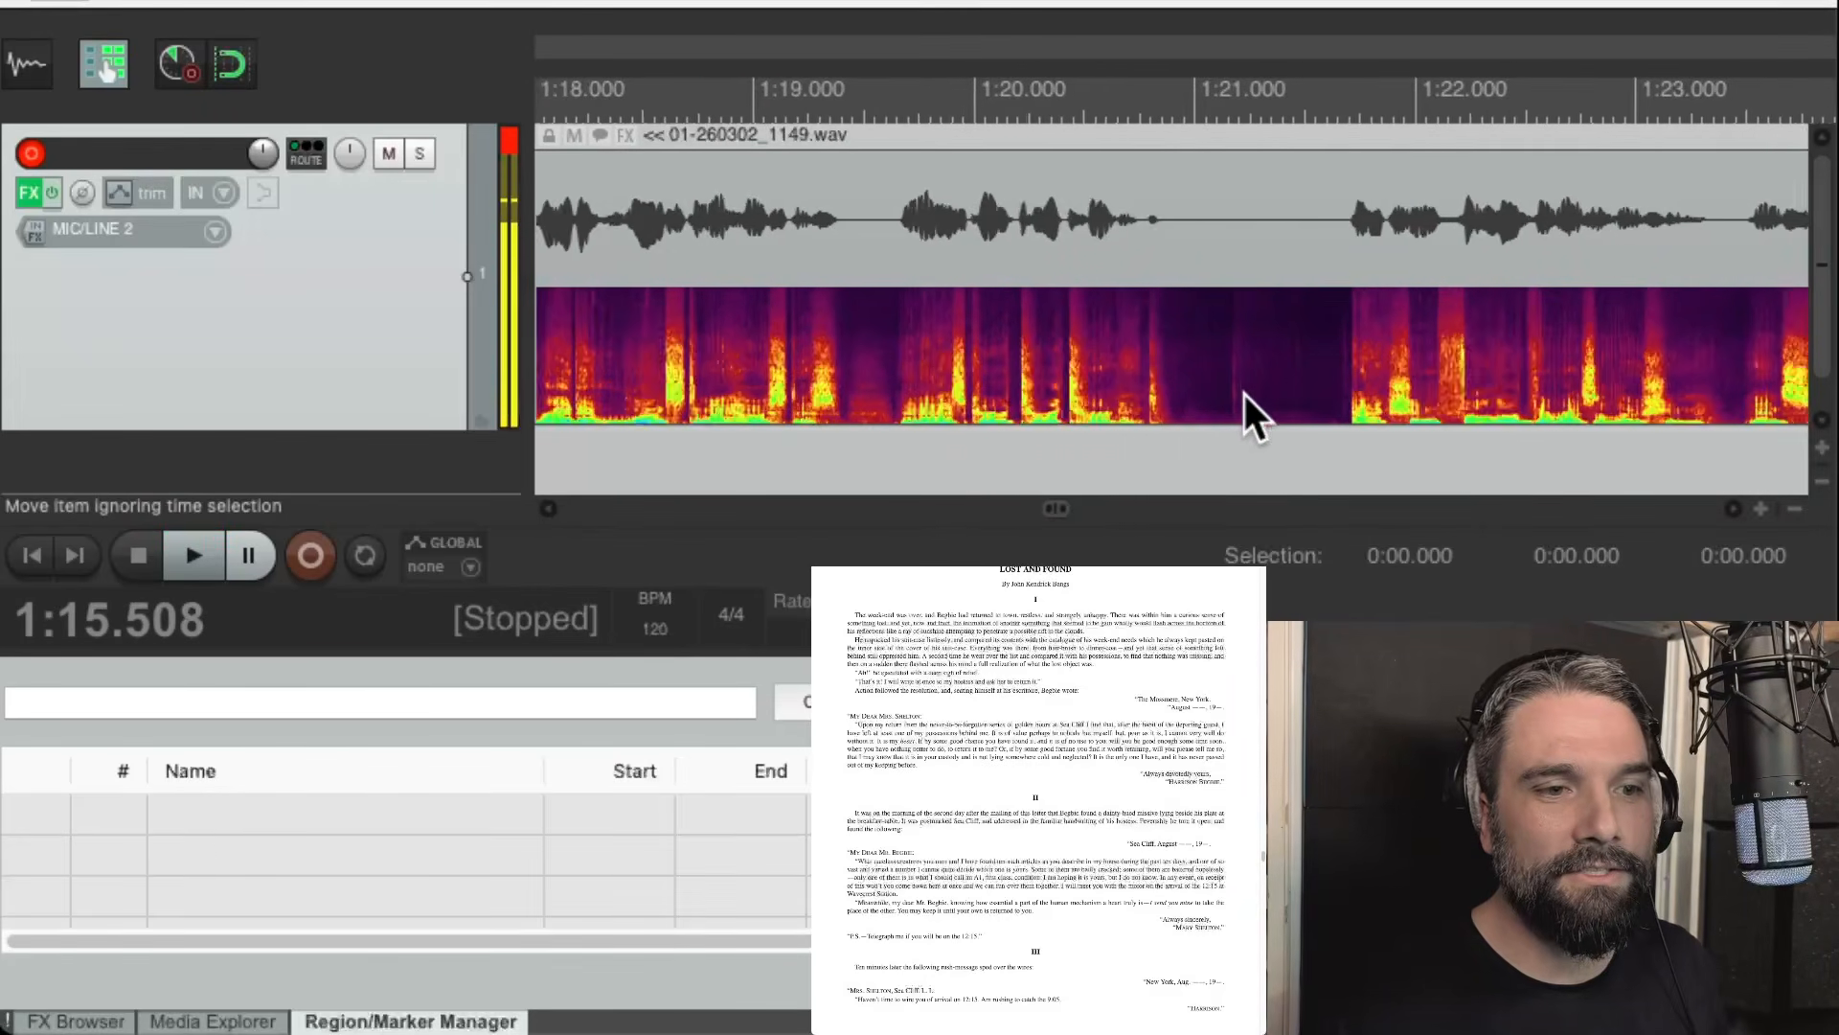
{"action": "scroll", "coordinate": [1241, 412], "scroll_direction": "up", "scroll_amount": 5}
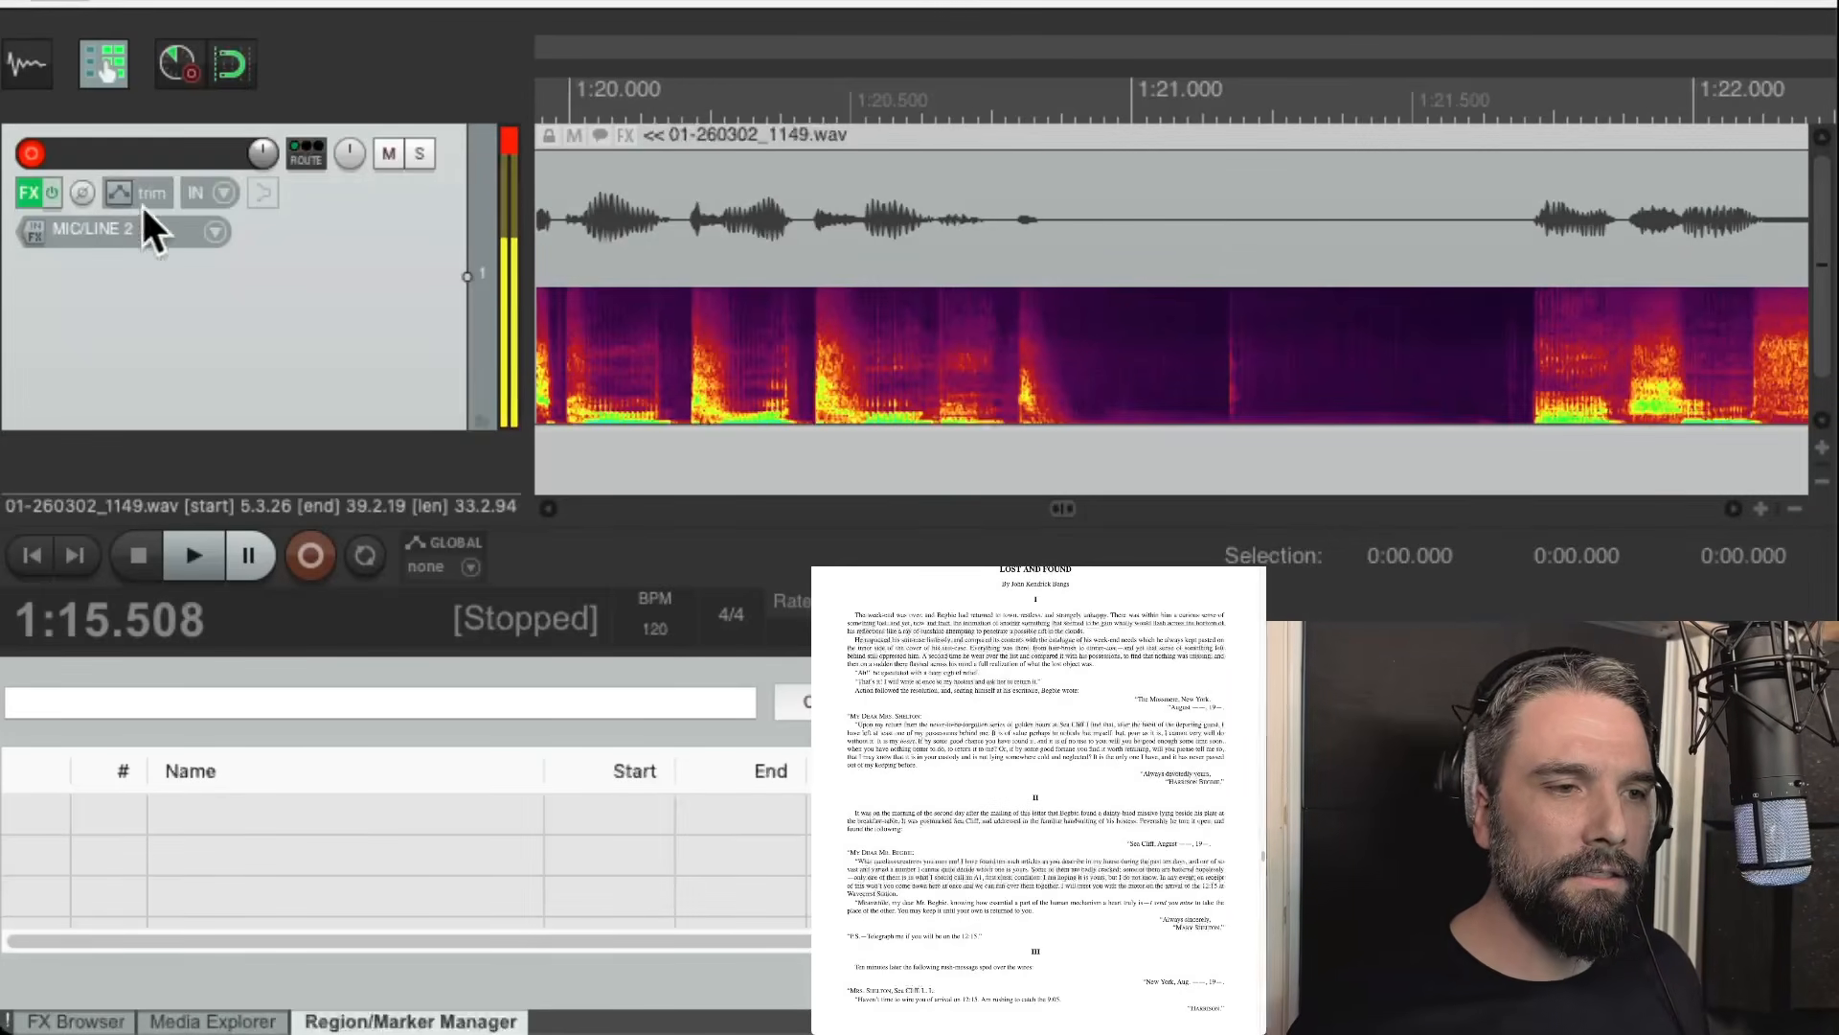
{"action": "left_click", "coordinate": [1130, 345]}
{"action": "scroll", "coordinate": [1234, 330], "scroll_direction": "down", "scroll_amount": 4}
{"action": "left_click", "coordinate": [1018, 239]}
{"action": "key", "text": "space"}
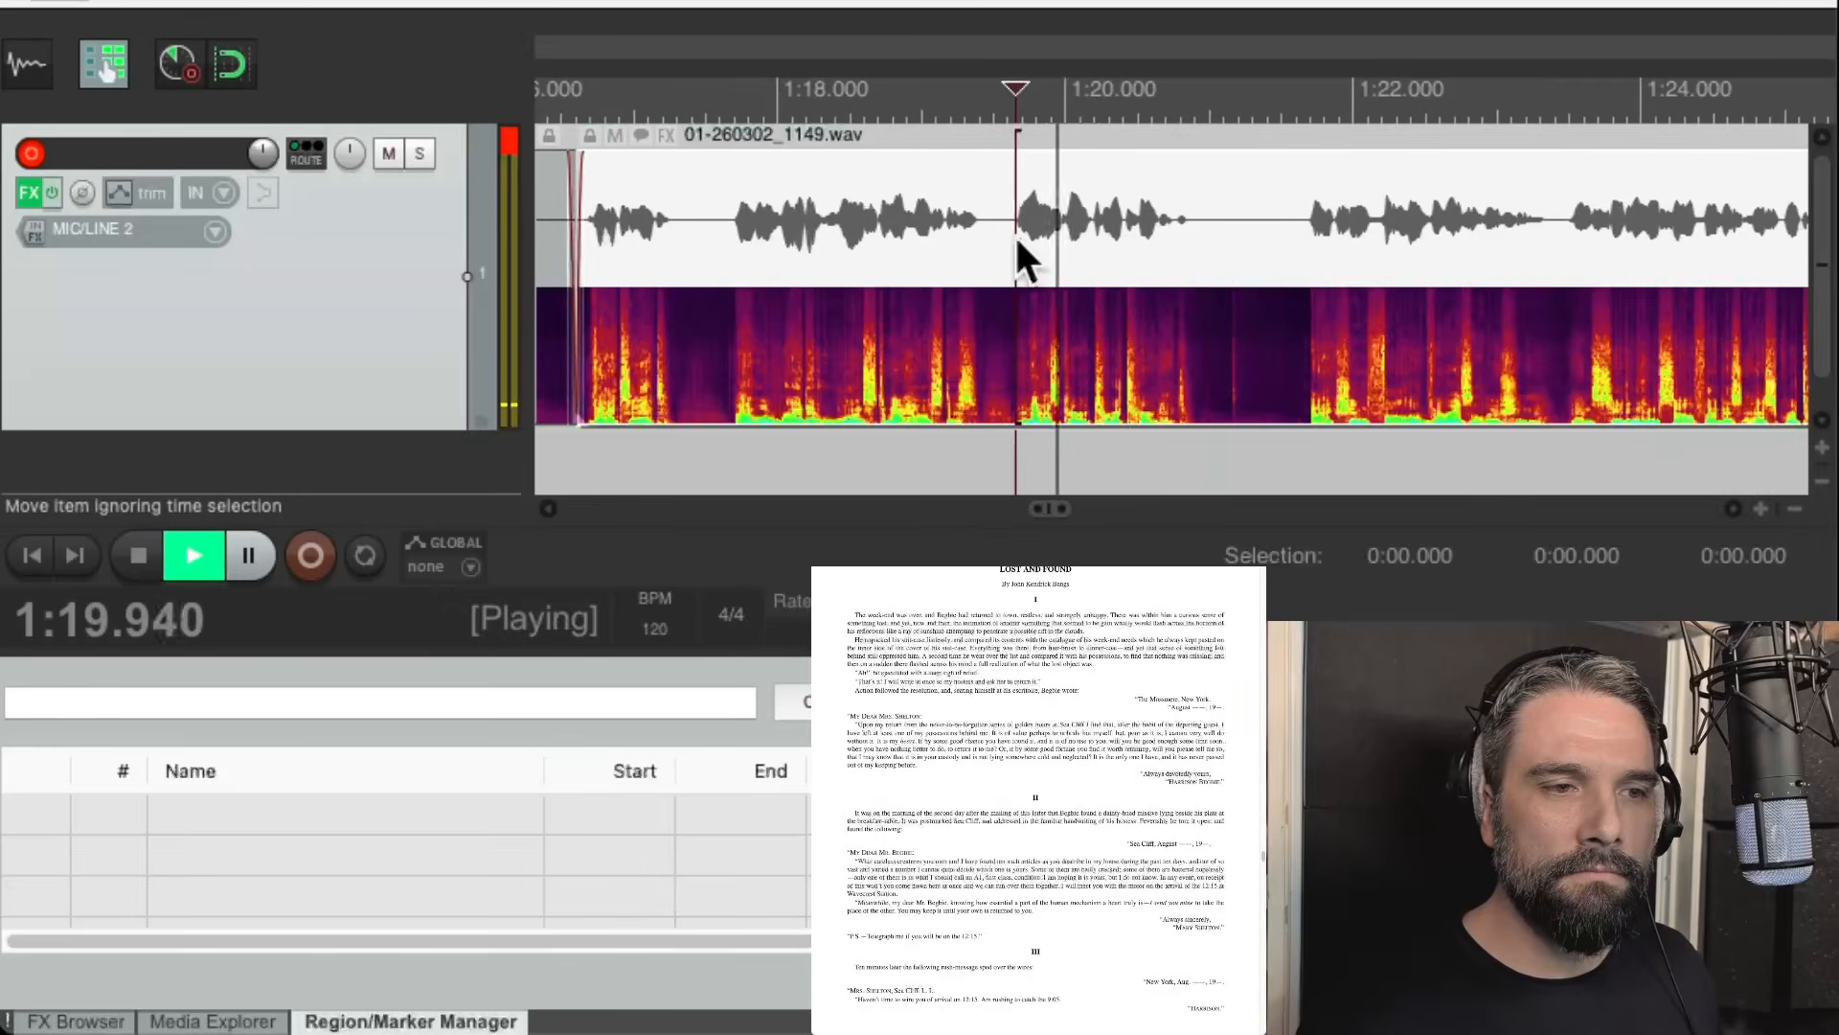
{"action": "key", "text": "space"}
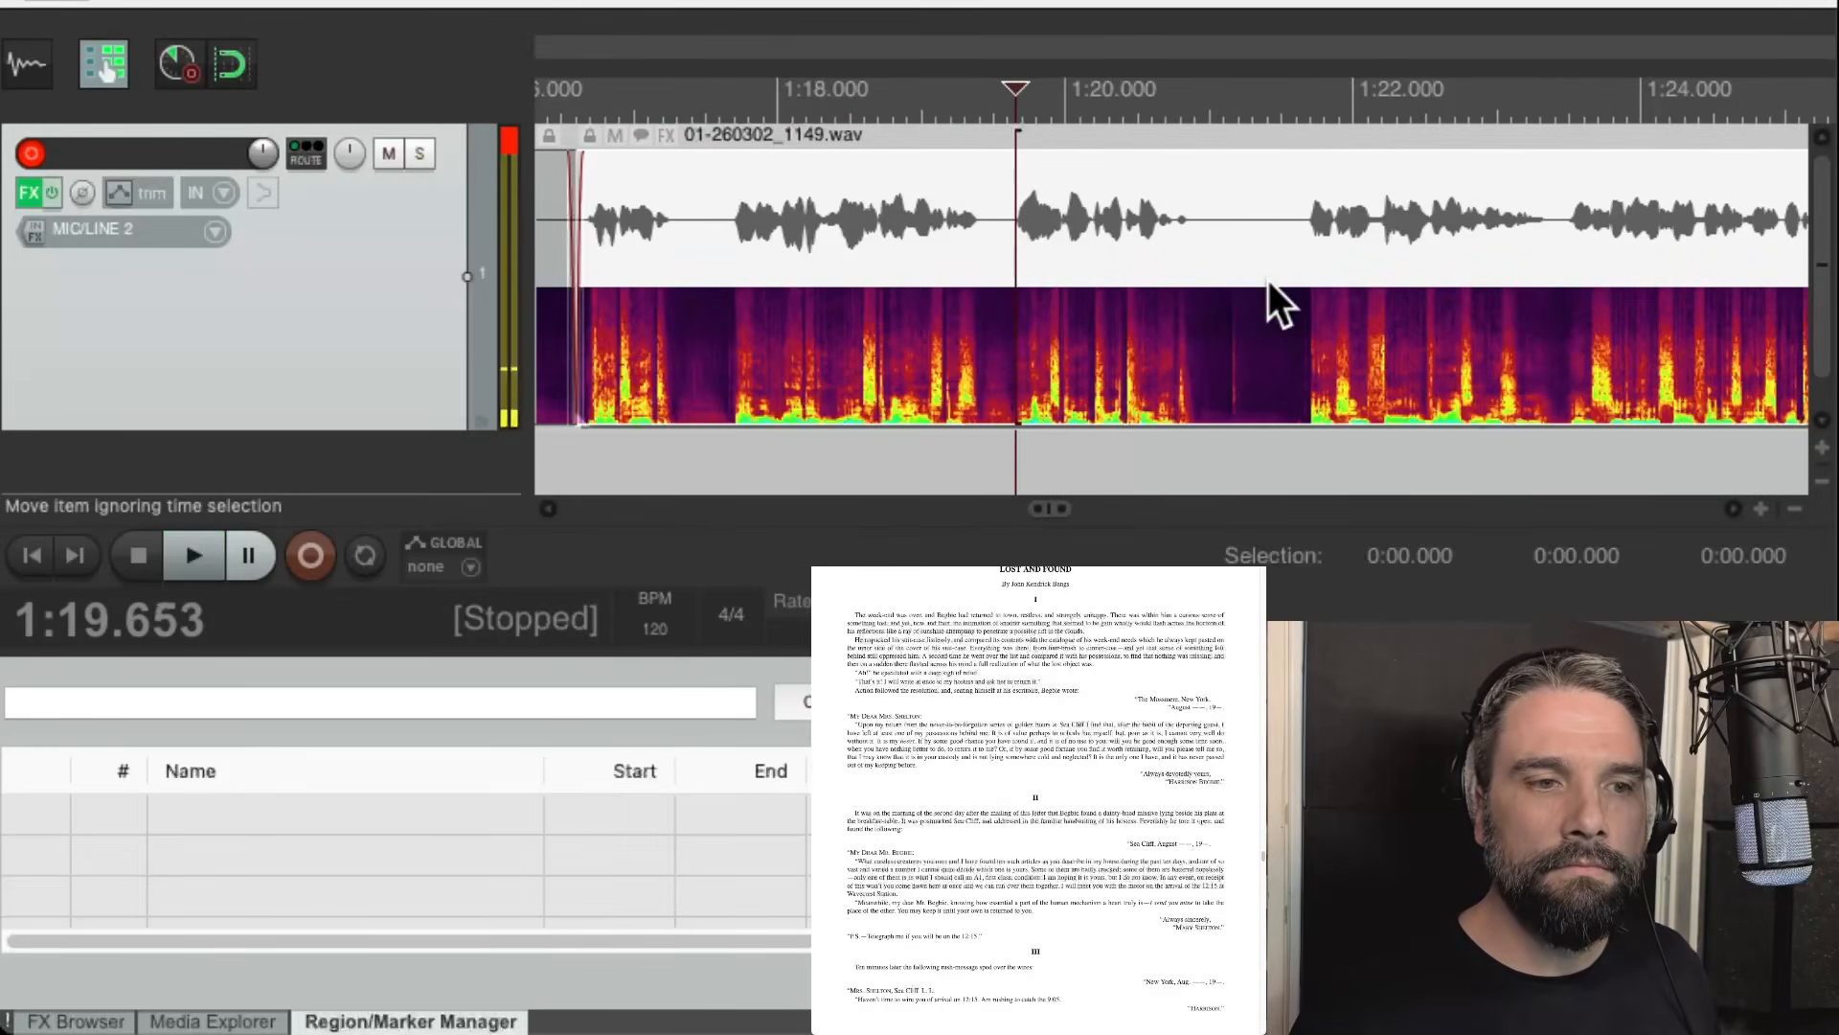
Split the clip at the faint noise at about 1:21.2 and adjust the clip edges at the split to cut the noise out.
{"action": "scroll", "coordinate": [1256, 280], "scroll_direction": "up", "scroll_amount": 3}
{"action": "left_click", "coordinate": [1219, 285]}
{"action": "key", "text": "s"}
{"action": "left_click_drag", "start_coordinate": [1225, 334], "coordinate": [1236, 331]}
{"action": "left_click_drag", "start_coordinate": [1211, 331], "coordinate": [1230, 342]}
{"action": "scroll", "coordinate": [1298, 358], "scroll_direction": "down", "scroll_amount": 2}
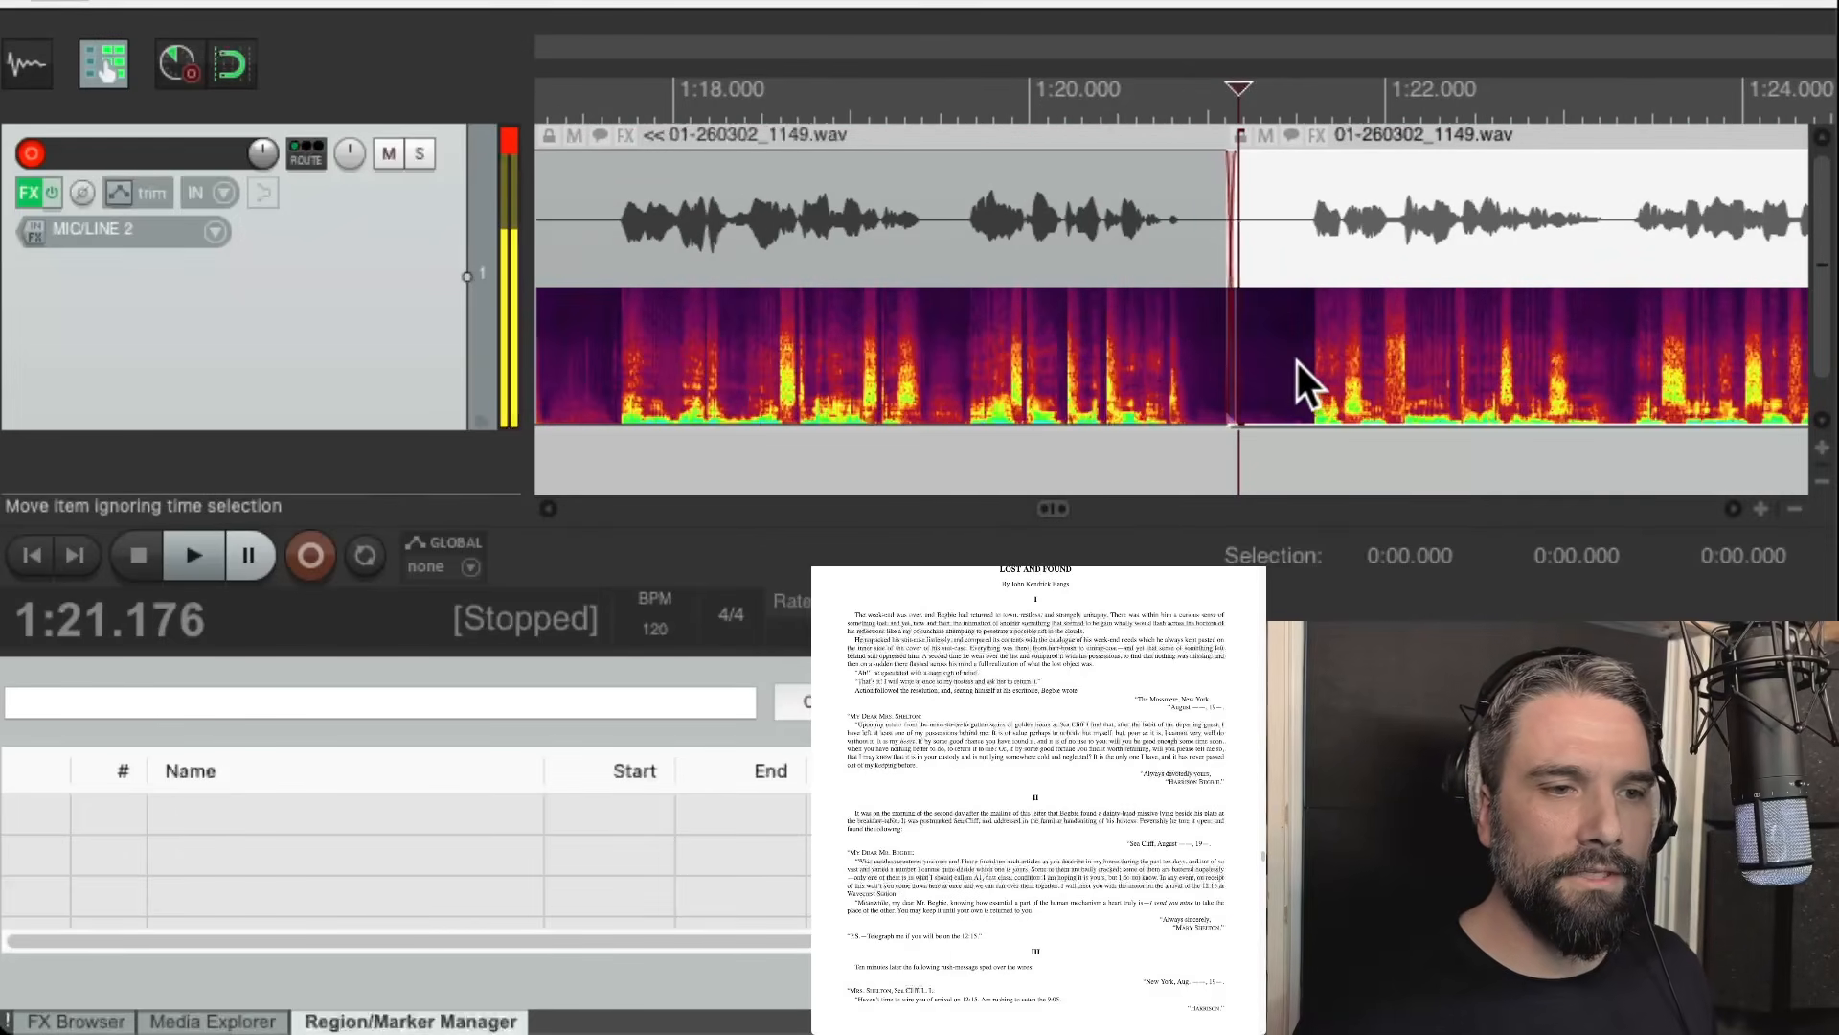
Play across the cleaned-up split near 1:21 from about 1:20.1.
{"action": "left_click", "coordinate": [1039, 441]}
{"action": "key", "text": "space"}
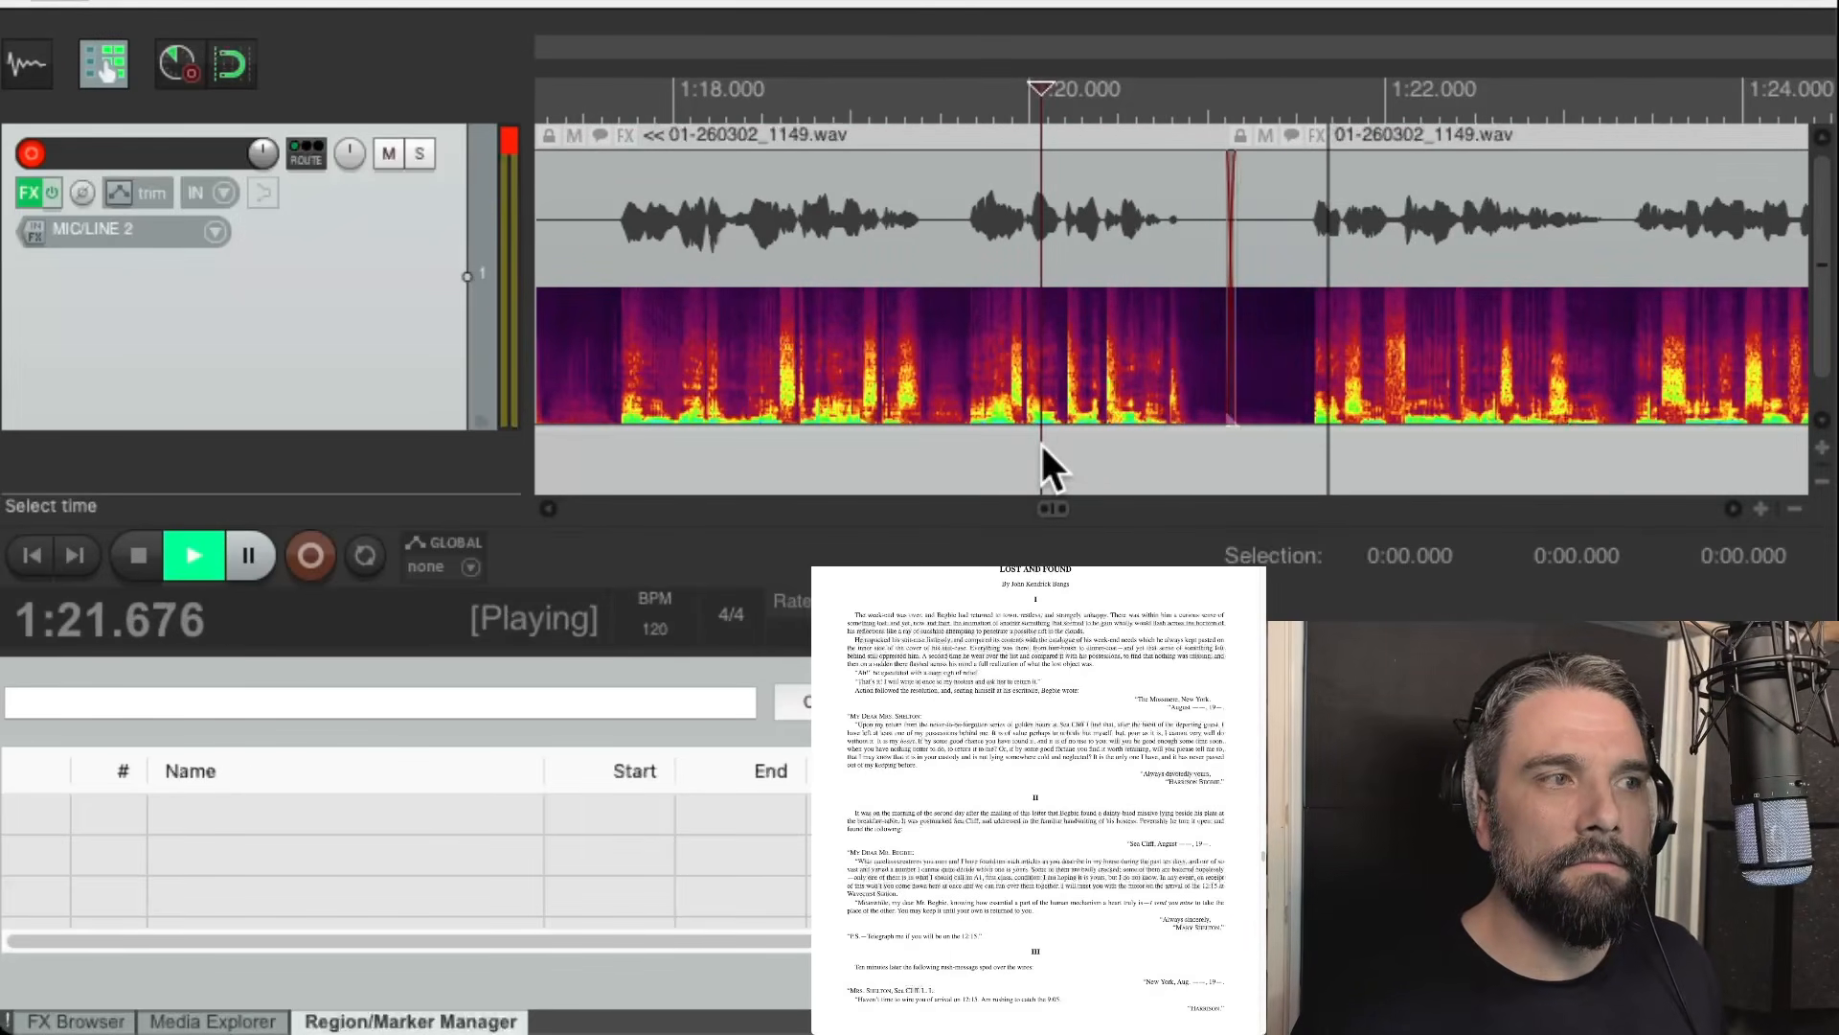
{"action": "scroll", "coordinate": [1149, 431], "scroll_direction": "down", "scroll_amount": 1}
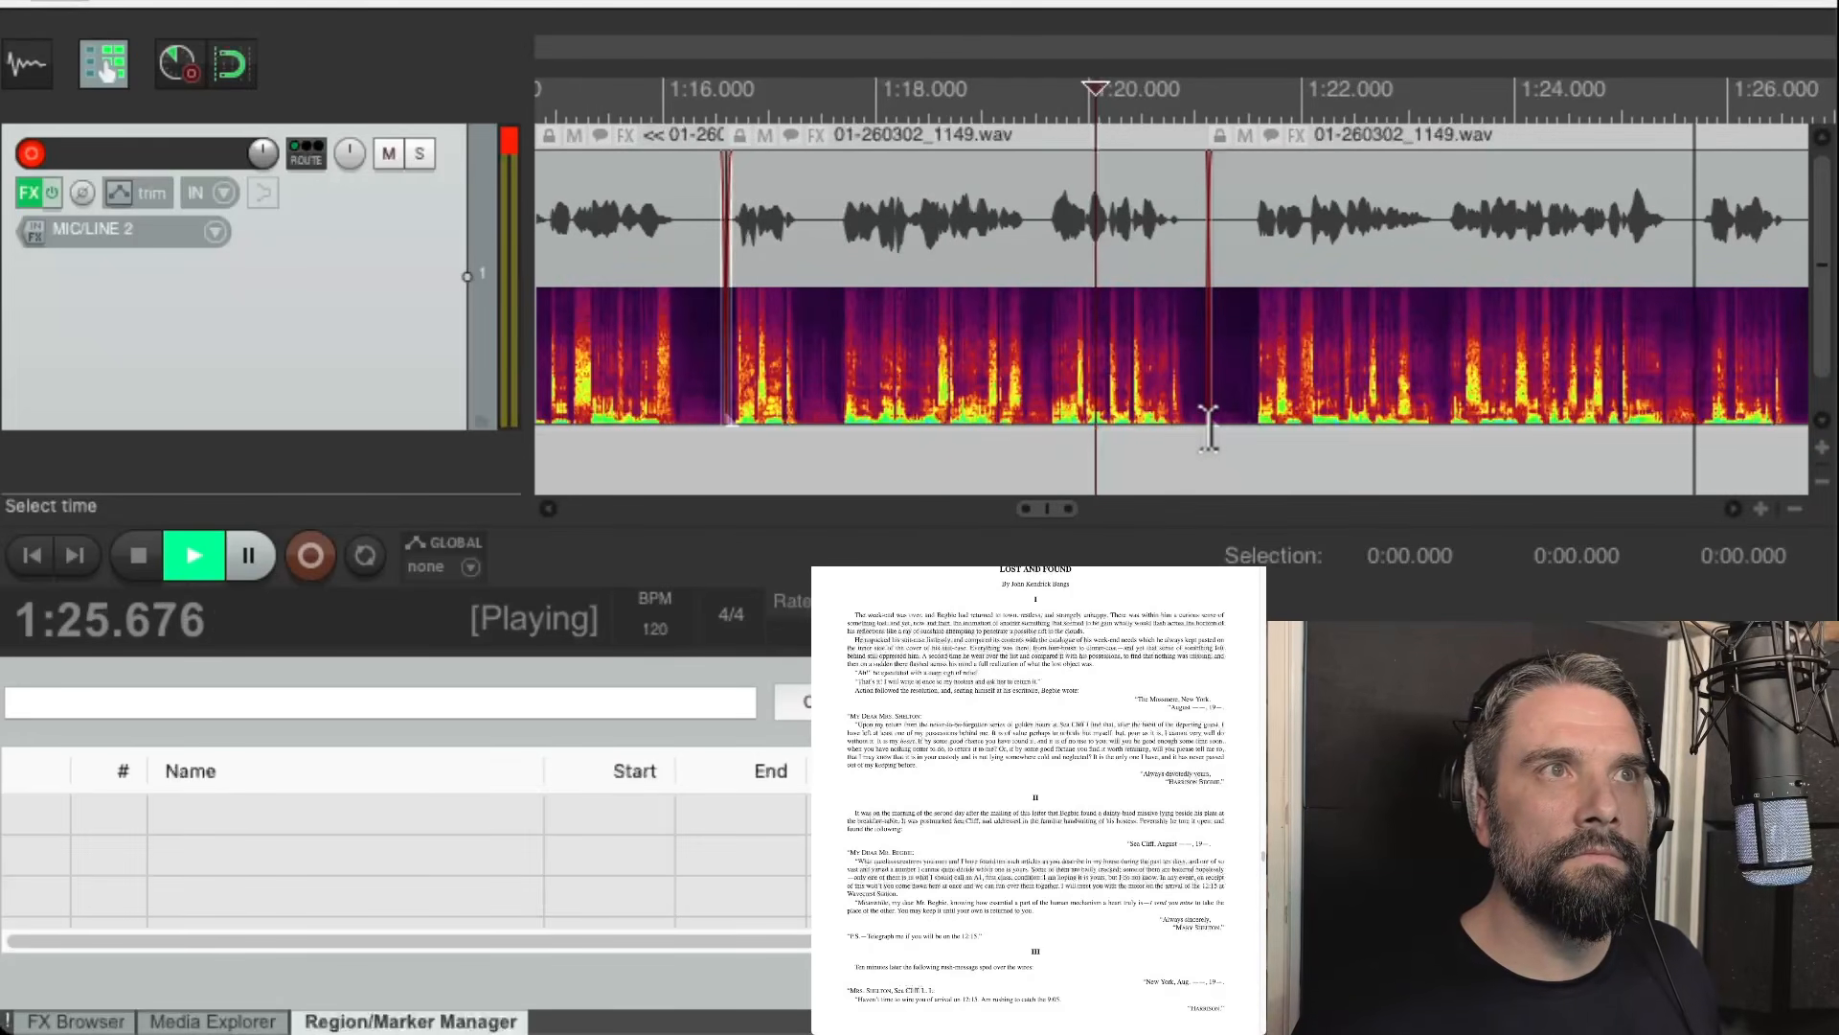
{"action": "key", "text": "space"}
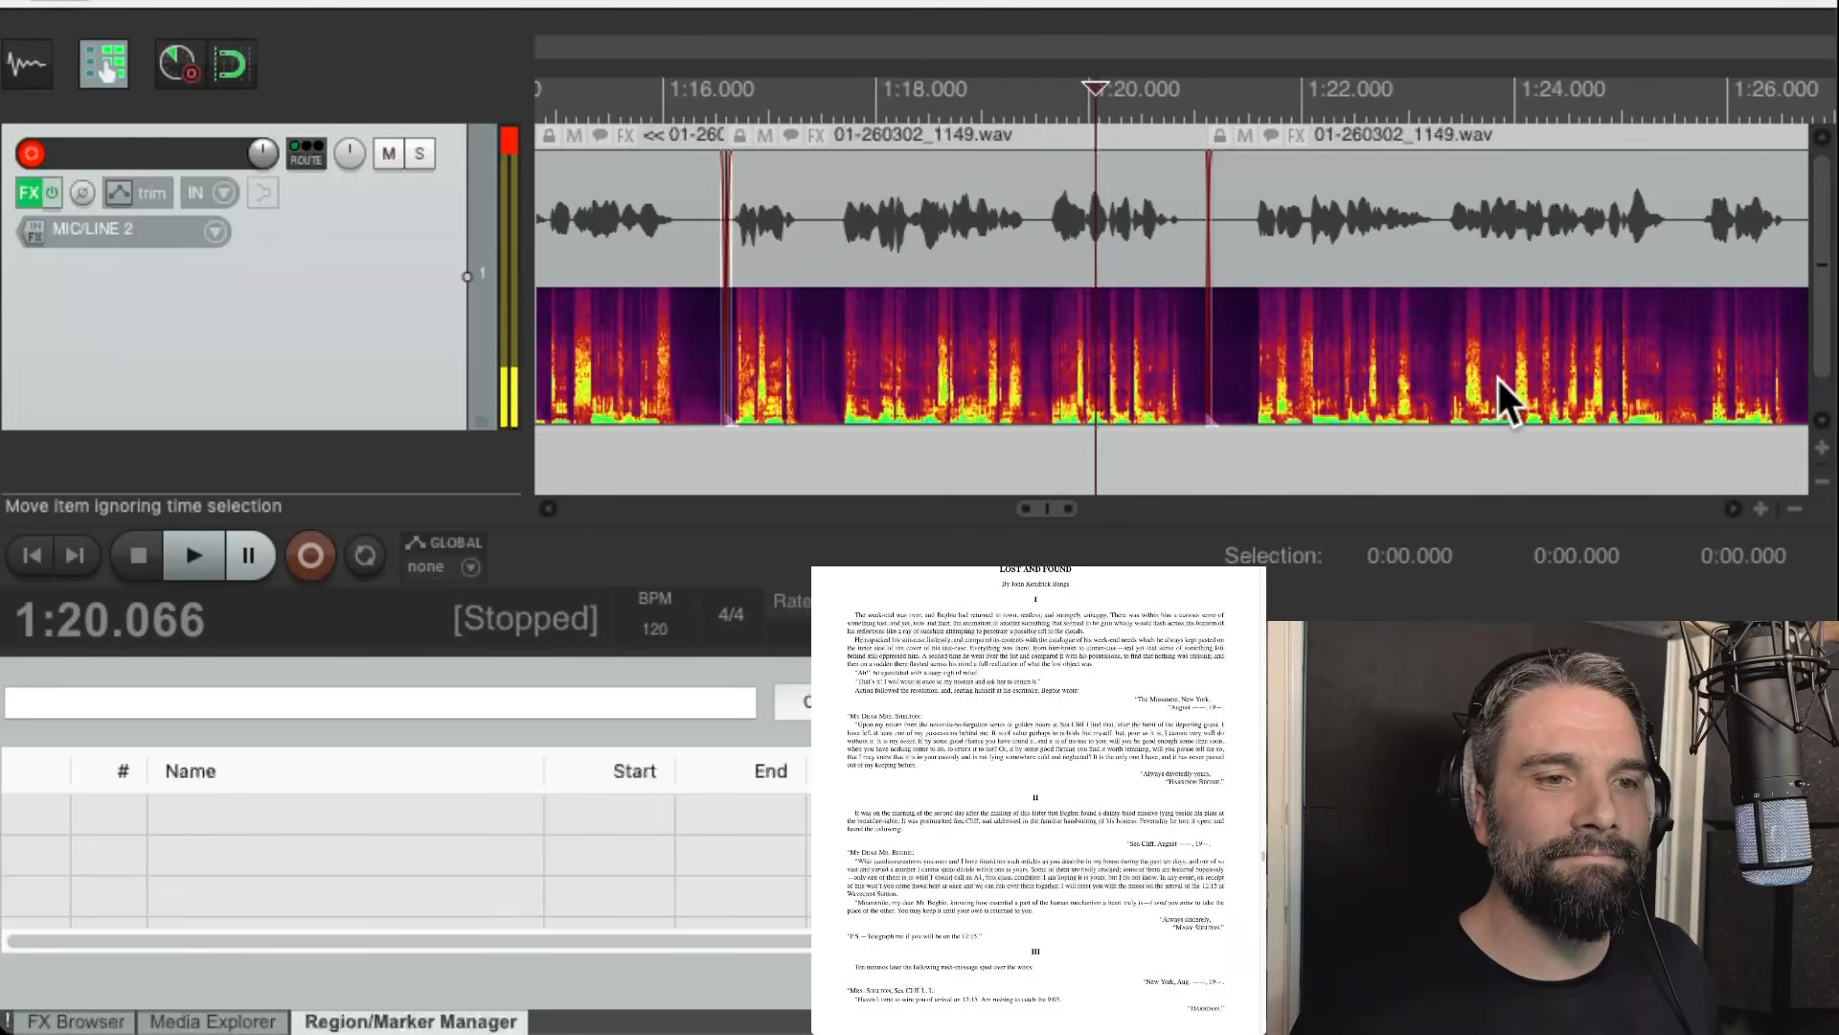
Trim the silence off the end of the last clip so it ends at about 1:27.1.
{"action": "left_click", "coordinate": [1498, 379]}
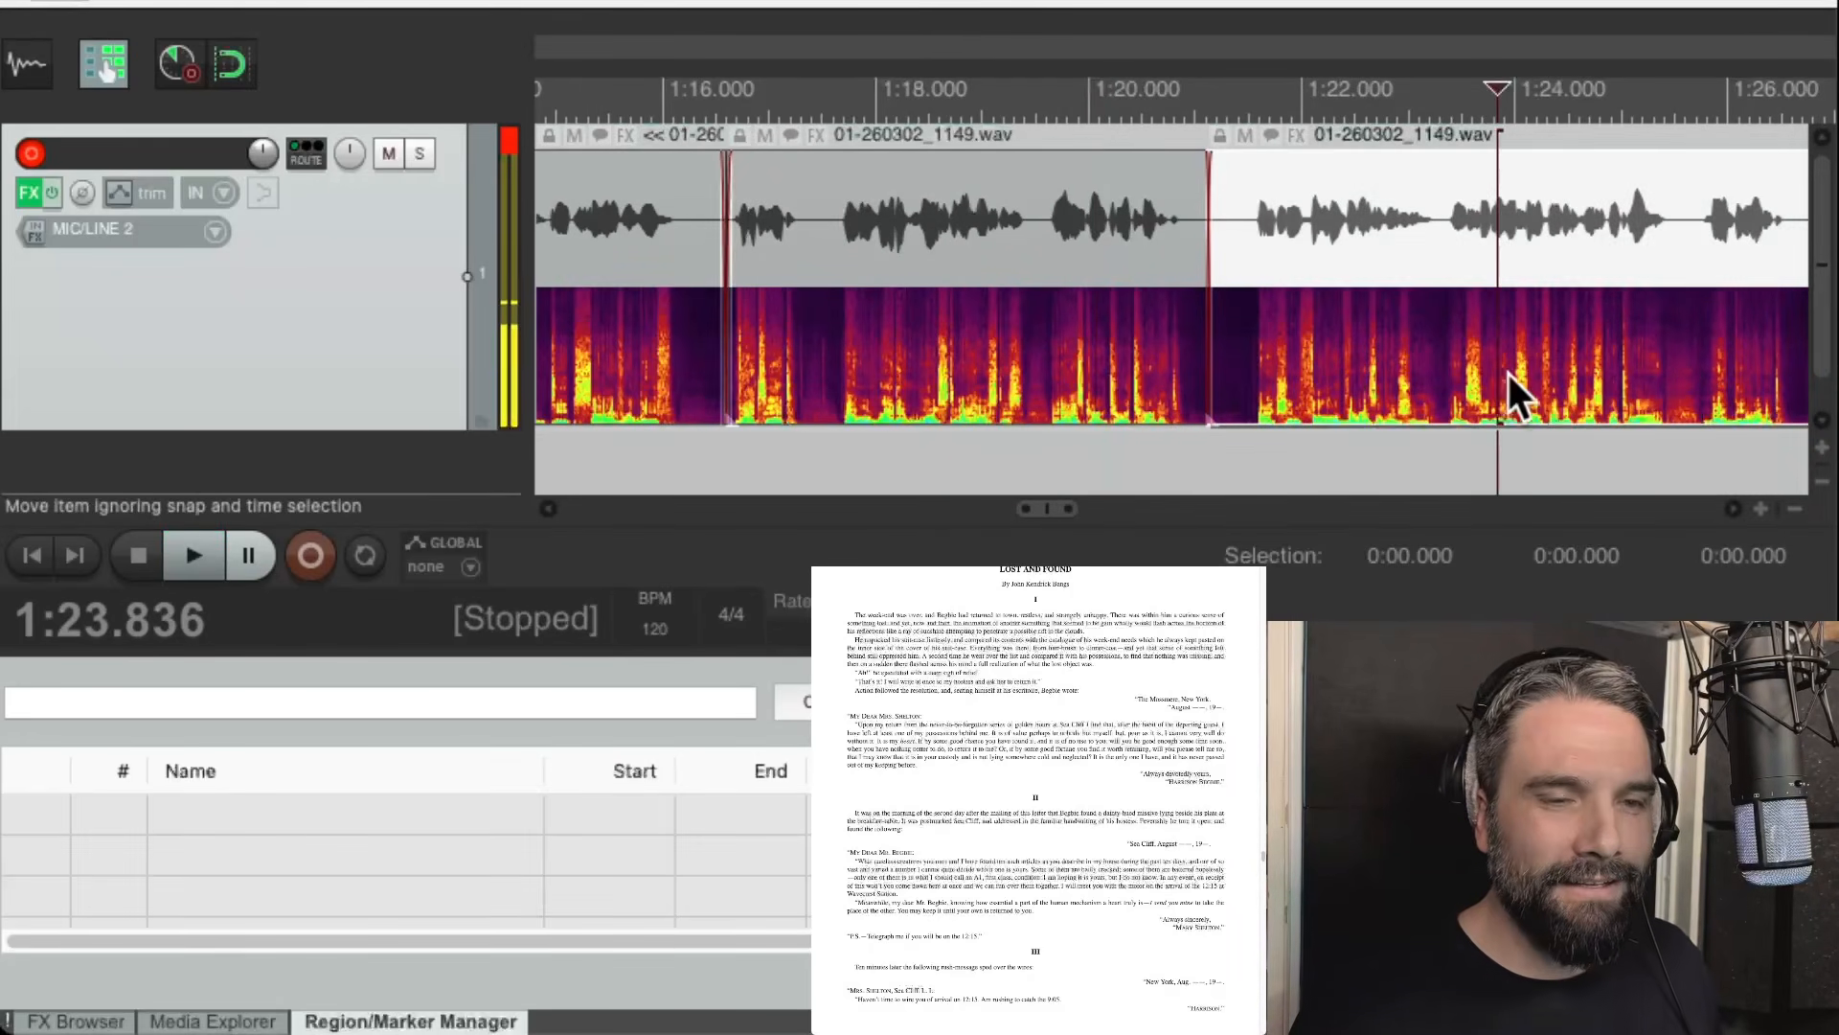
{"action": "scroll", "coordinate": [1510, 382], "scroll_direction": "right", "scroll_amount": 3}
{"action": "left_click_drag", "start_coordinate": [1546, 311], "coordinate": [1472, 330]}
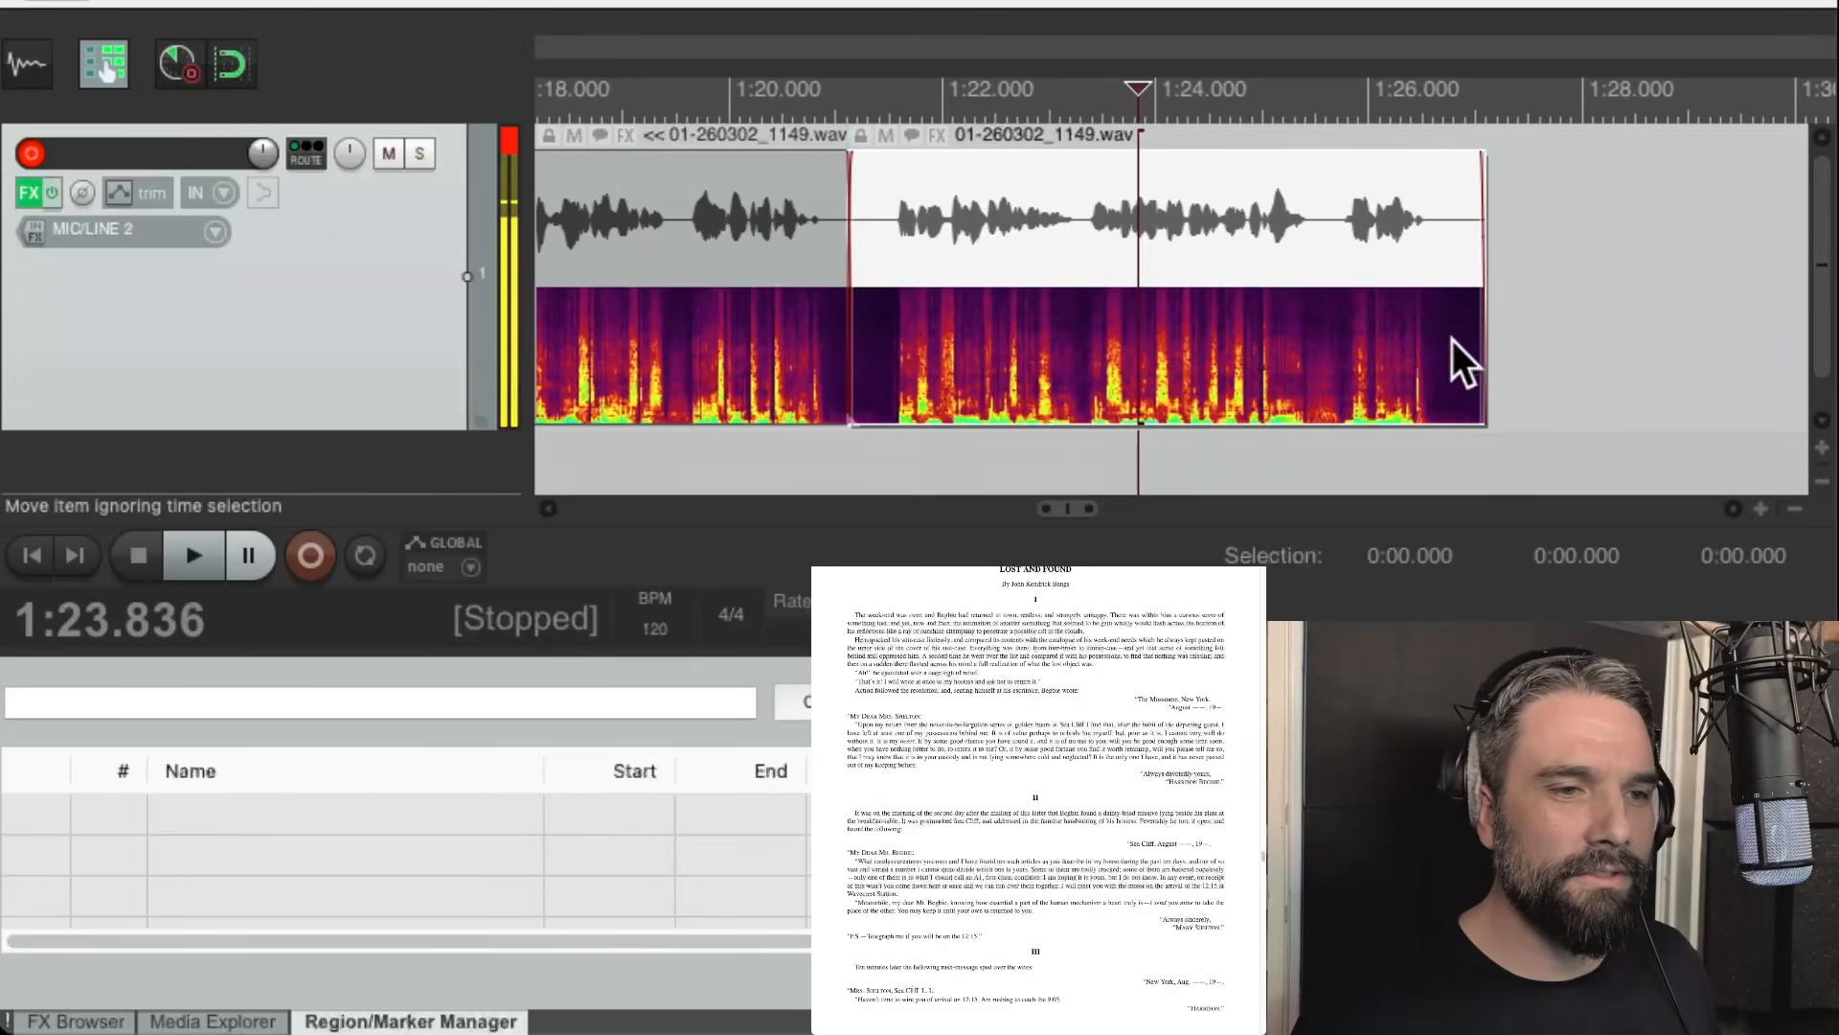
Find the pair of click spikes near 1:04.5 and play the retake that follows from about 1:05.7.
{"action": "scroll", "coordinate": [1318, 319], "scroll_direction": "down", "scroll_amount": 3}
{"action": "scroll", "coordinate": [1318, 319], "scroll_direction": "left", "scroll_amount": 5}
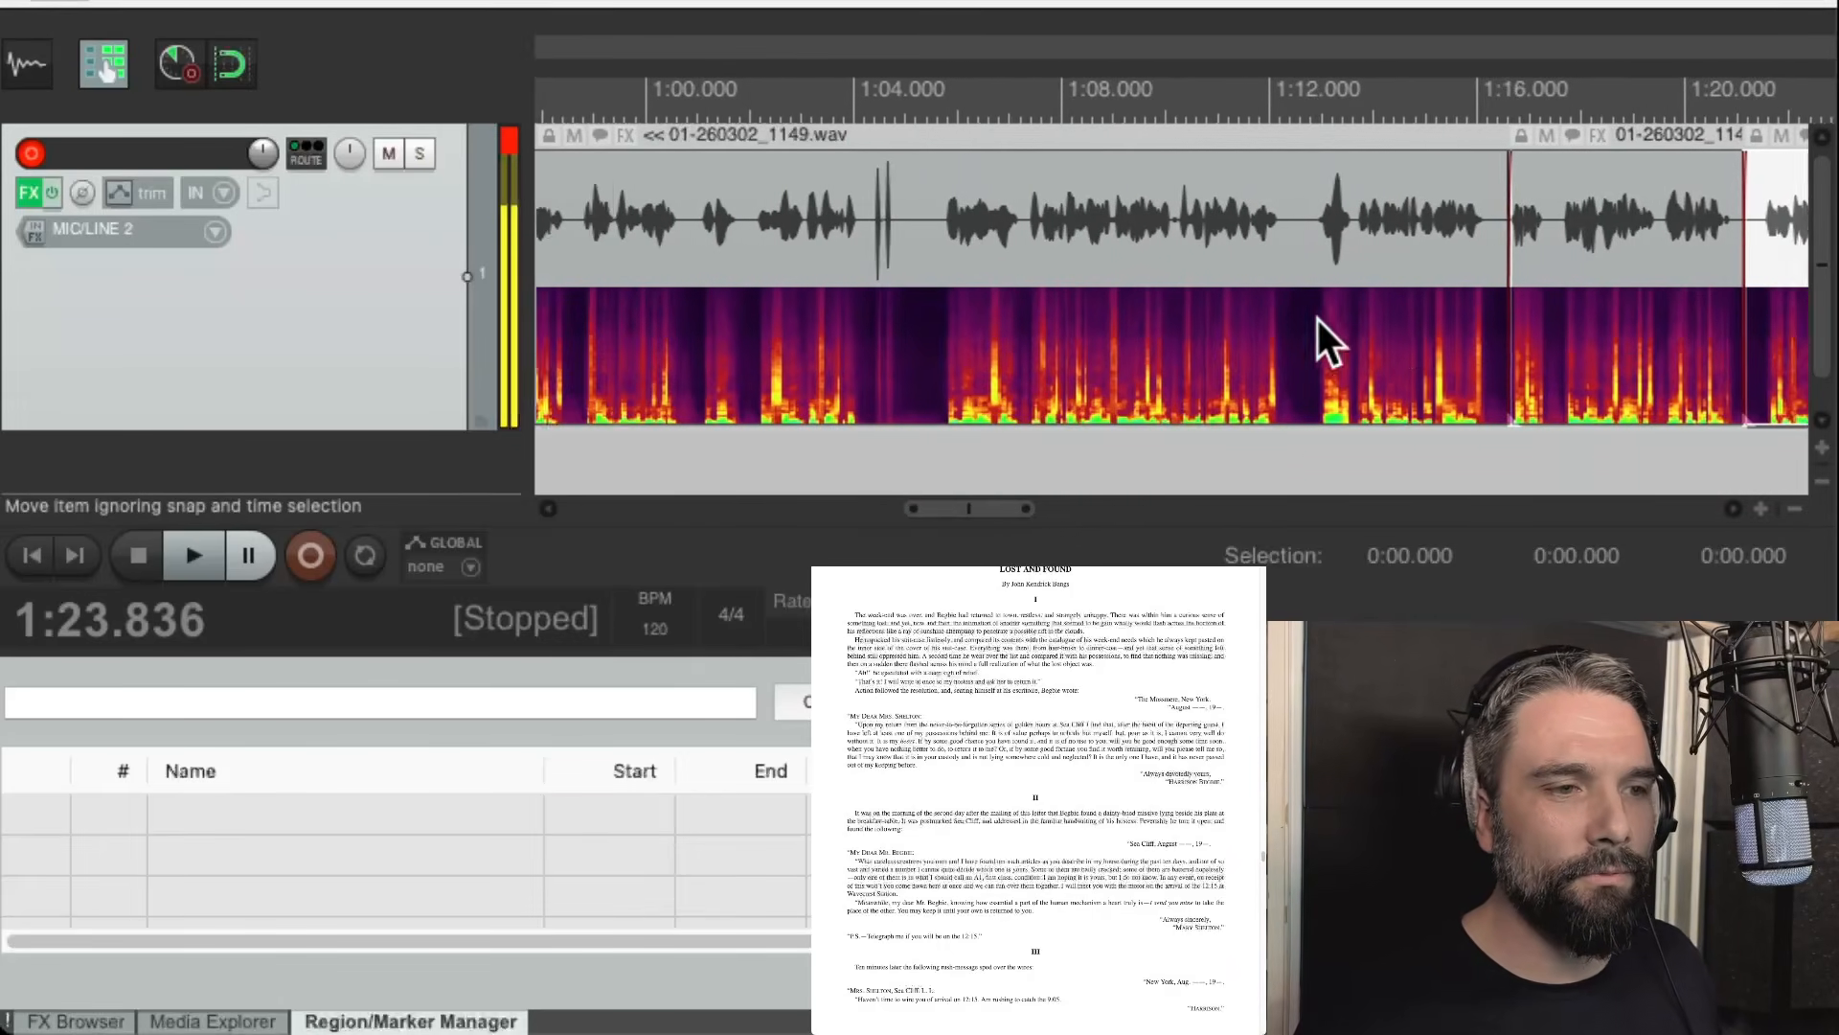
{"action": "scroll", "coordinate": [1027, 422], "scroll_direction": "up", "scroll_amount": 1}
{"action": "left_click", "coordinate": [1059, 445]}
{"action": "key", "text": "space"}
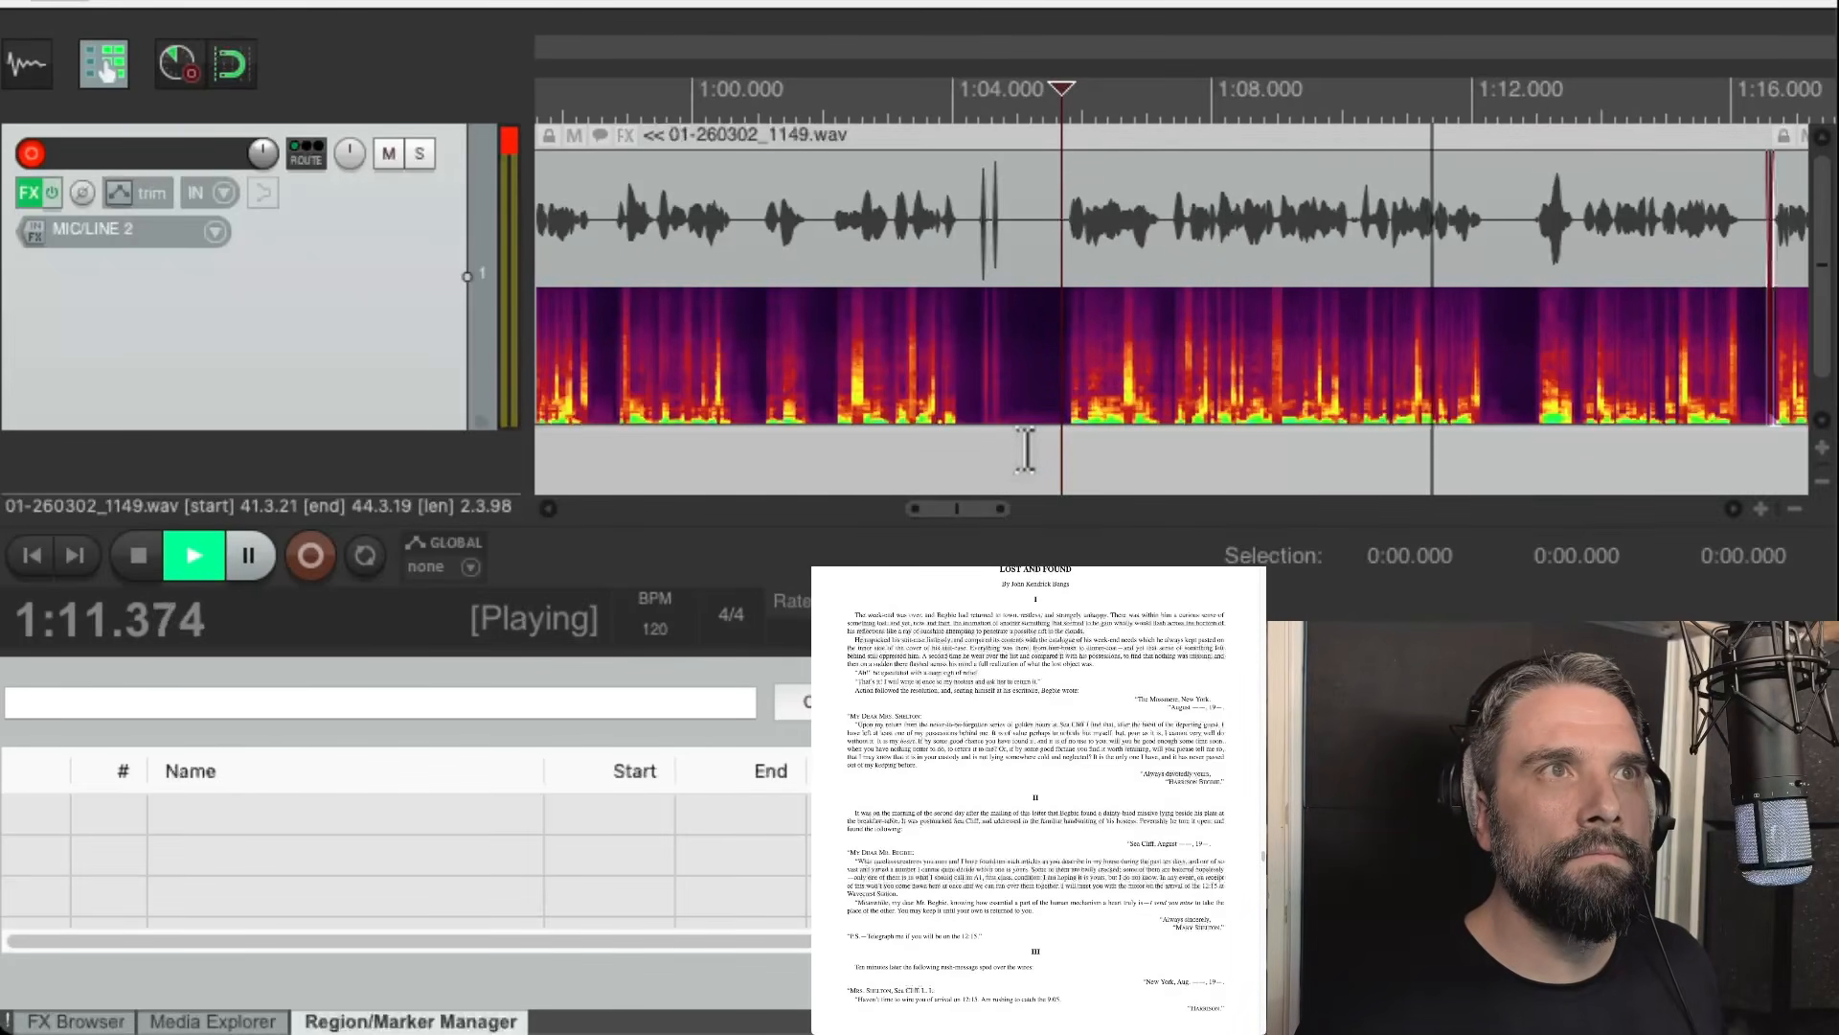
{"action": "key", "text": "space"}
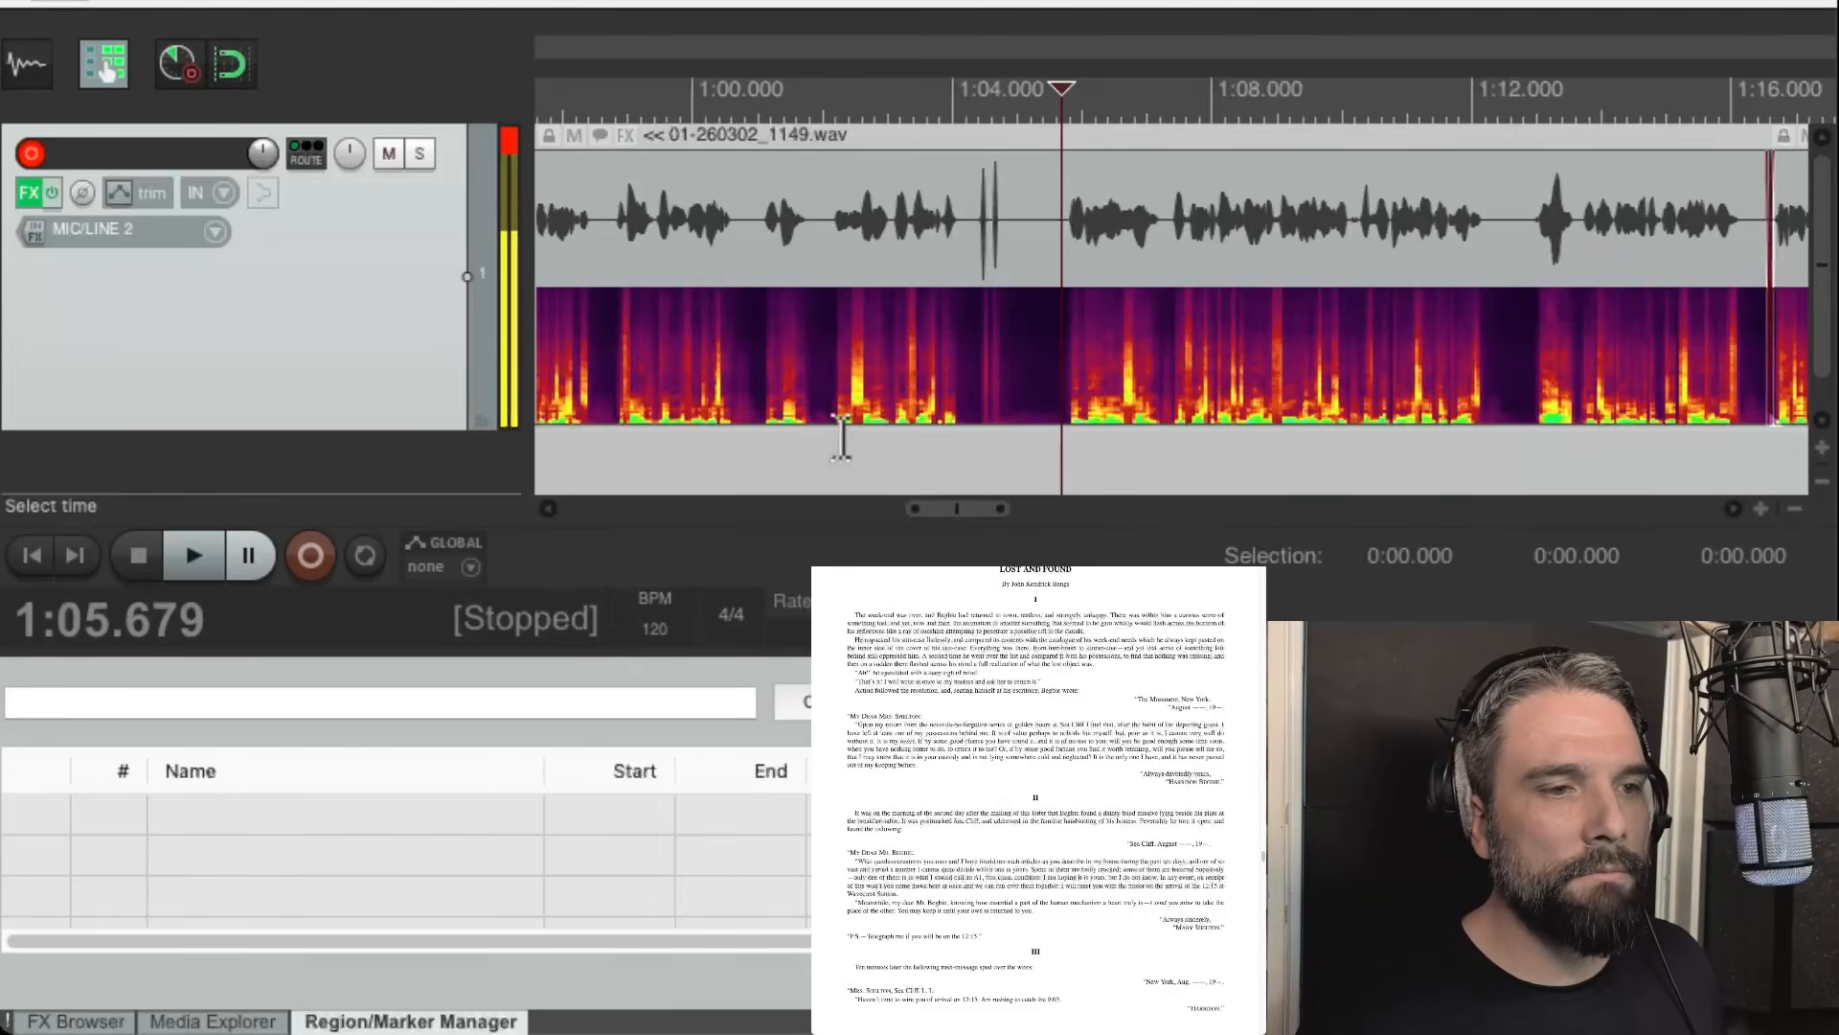
{"action": "key", "text": "space"}
{"action": "key", "text": "space"}
Play the flawed phrase before the pair of click spikes twice, starting from about 1:01.1.
{"action": "scroll", "coordinate": [760, 450], "scroll_direction": "up", "scroll_amount": 3}
{"action": "left_click", "coordinate": [768, 440]}
{"action": "key", "text": "space"}
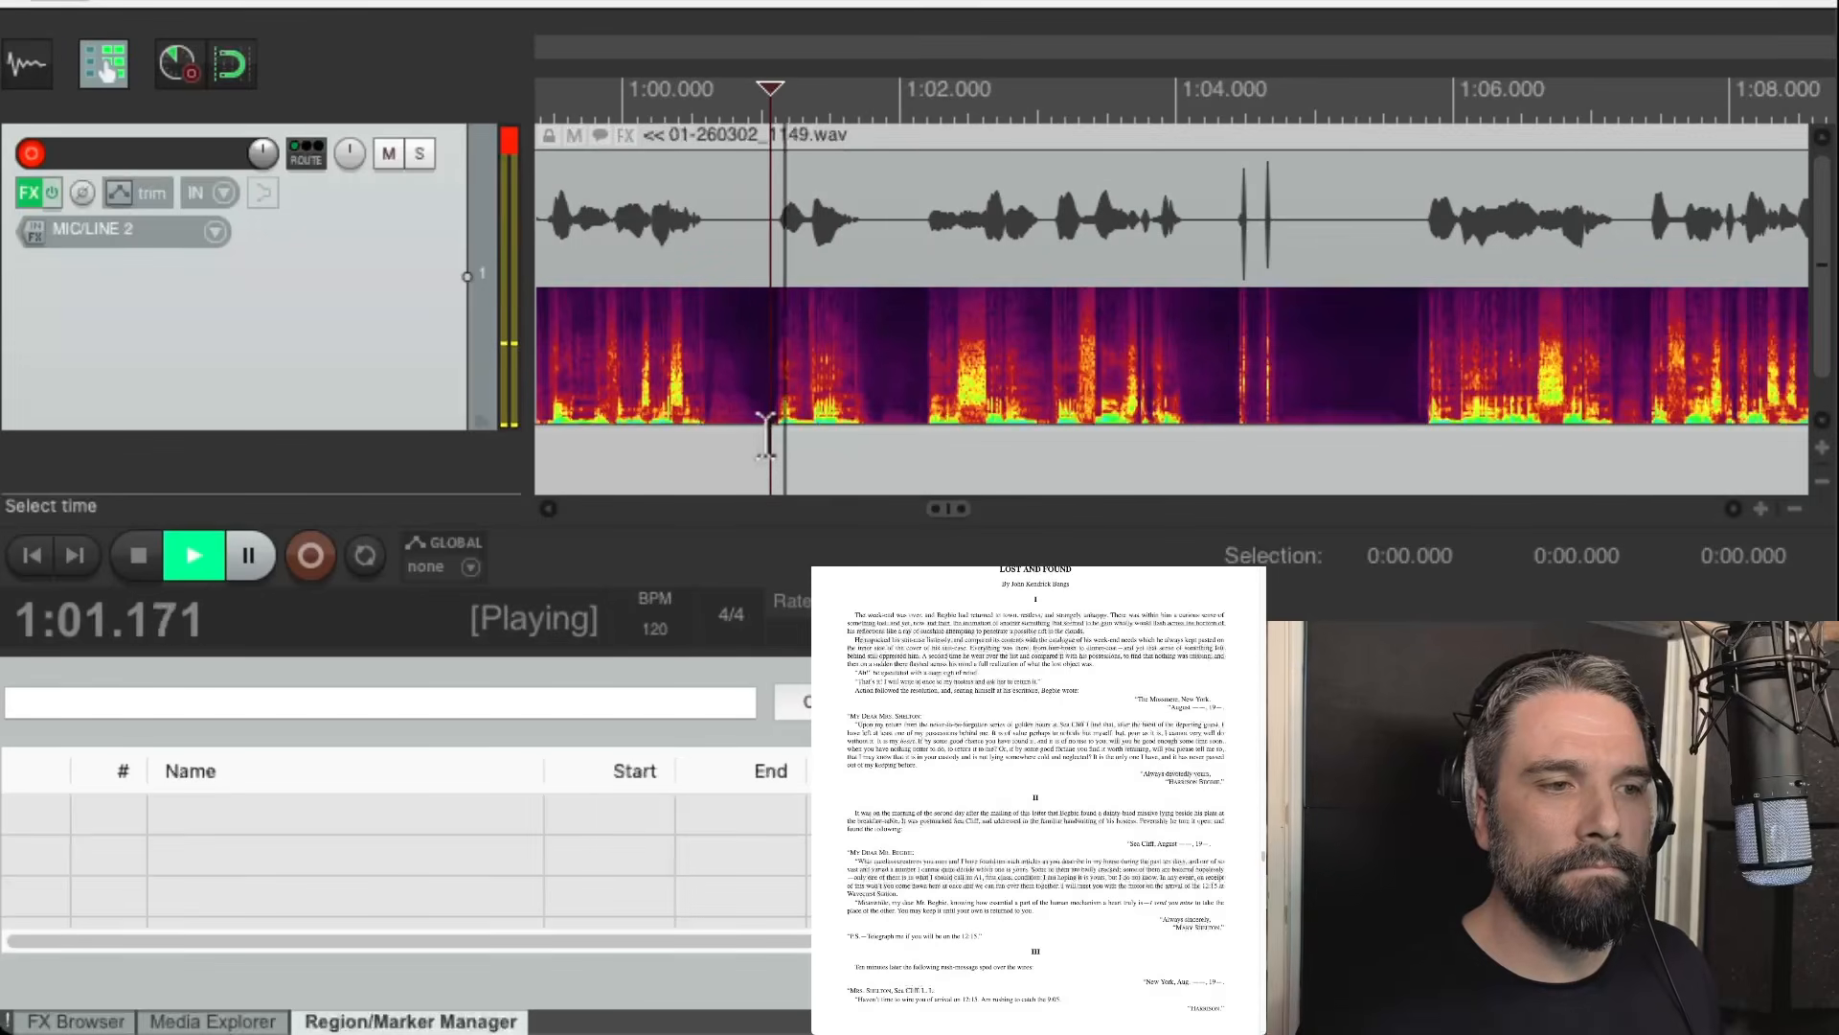
{"action": "key", "text": "space"}
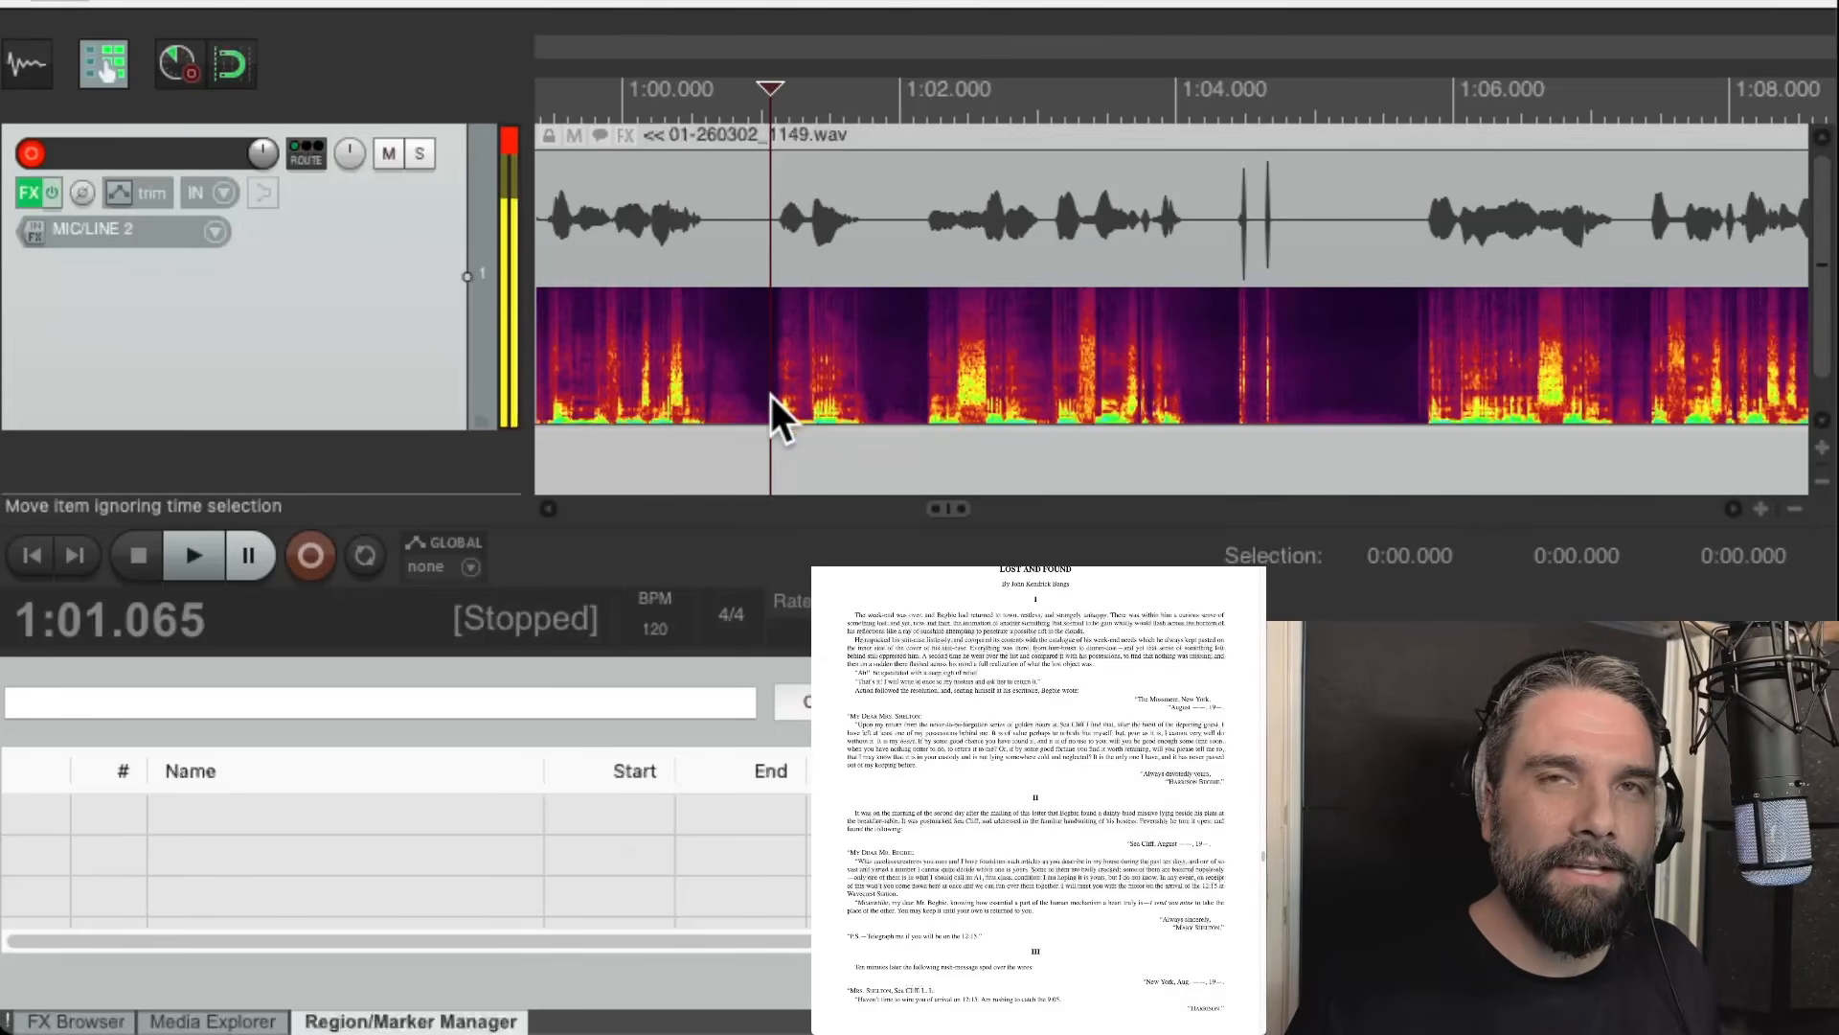
{"action": "key", "text": "space"}
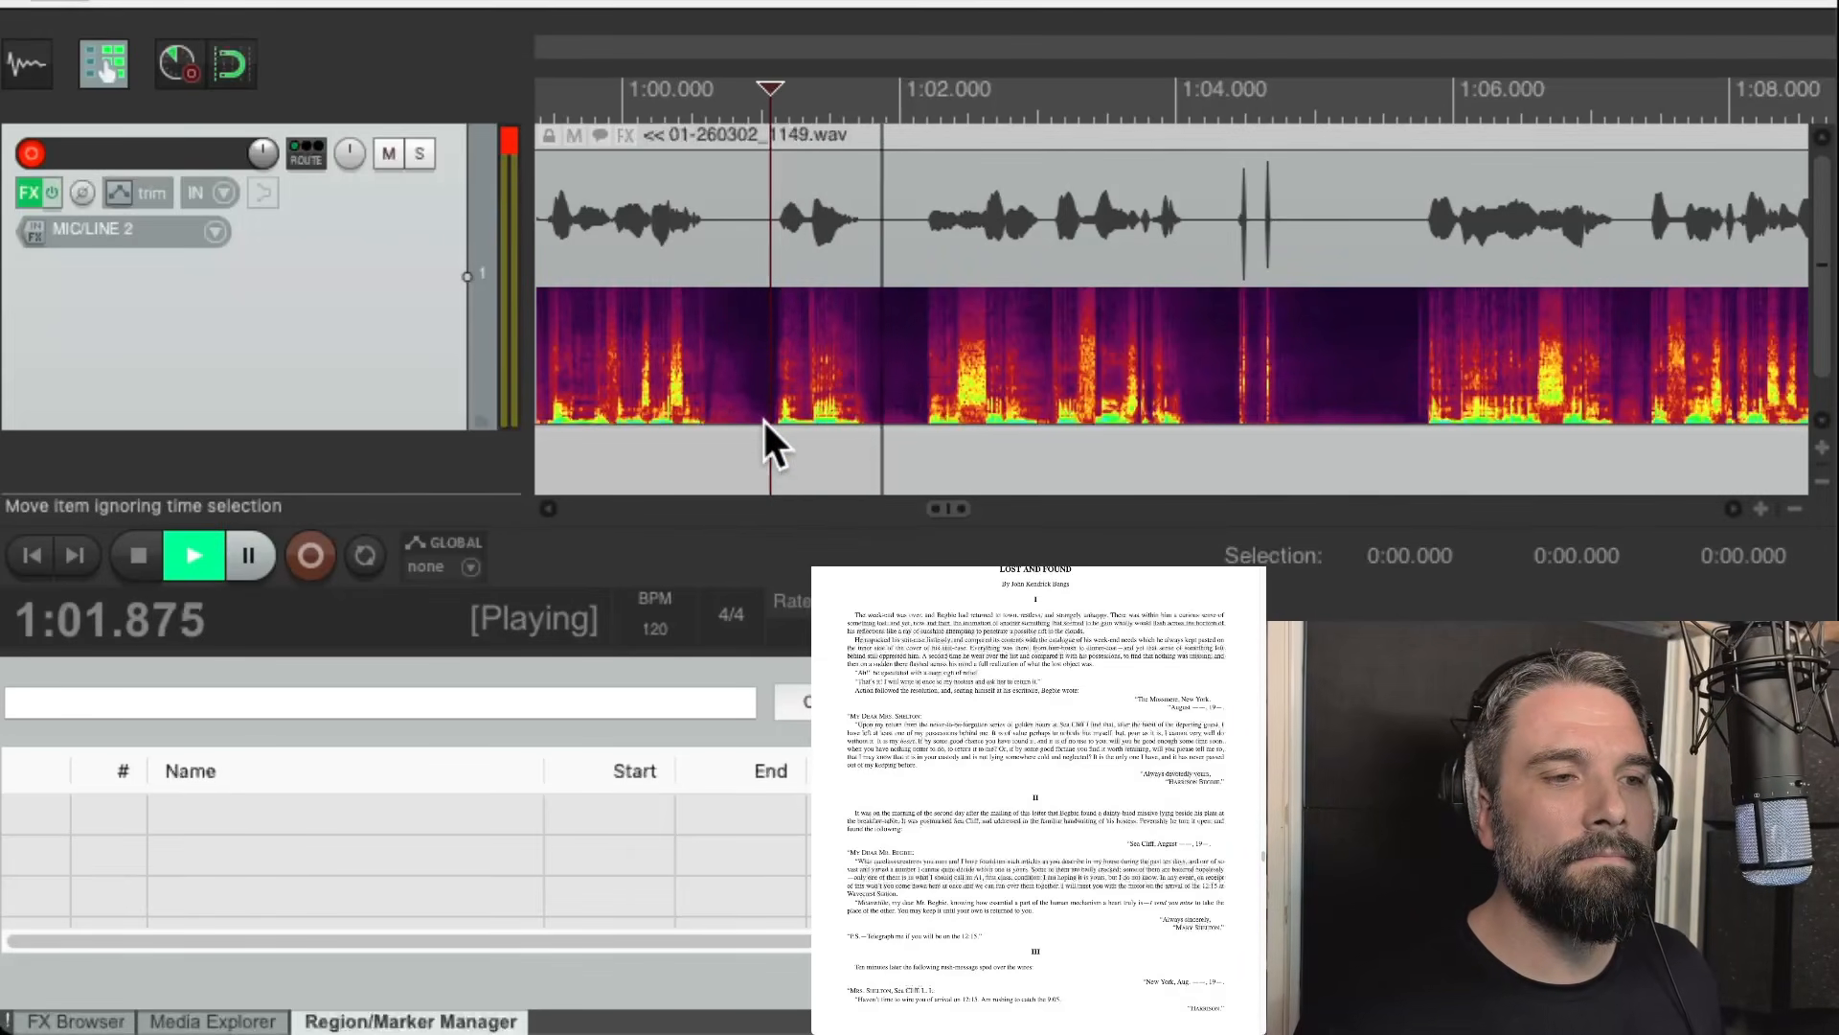
{"action": "key", "text": "space"}
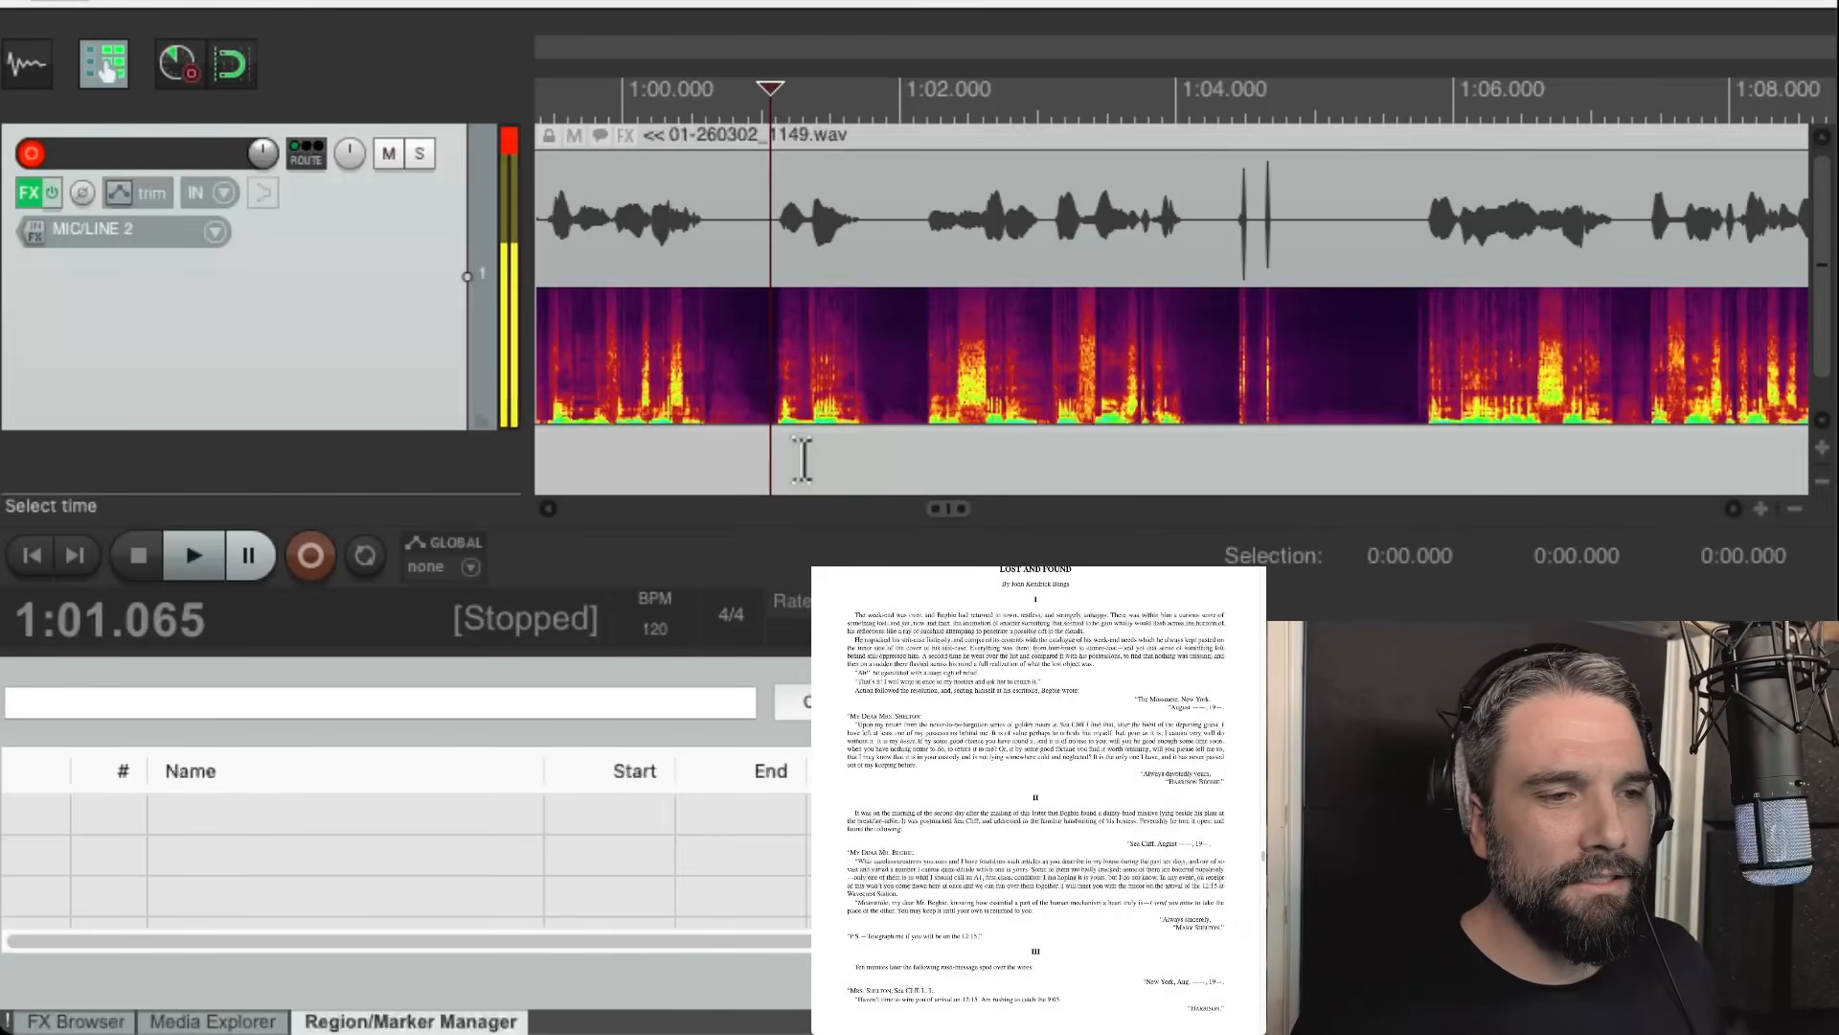
Cut out the flawed take and click spikes from about 1:01.0 to 1:05.7, closing the gap, and overlap the retake onto the preceding clip by about 0.09 s.
{"action": "left_click_drag", "start_coordinate": [764, 451], "coordinate": [1403, 441]}
{"action": "key", "text": "ctrl+Delete"}
{"action": "left_click", "coordinate": [1025, 343]}
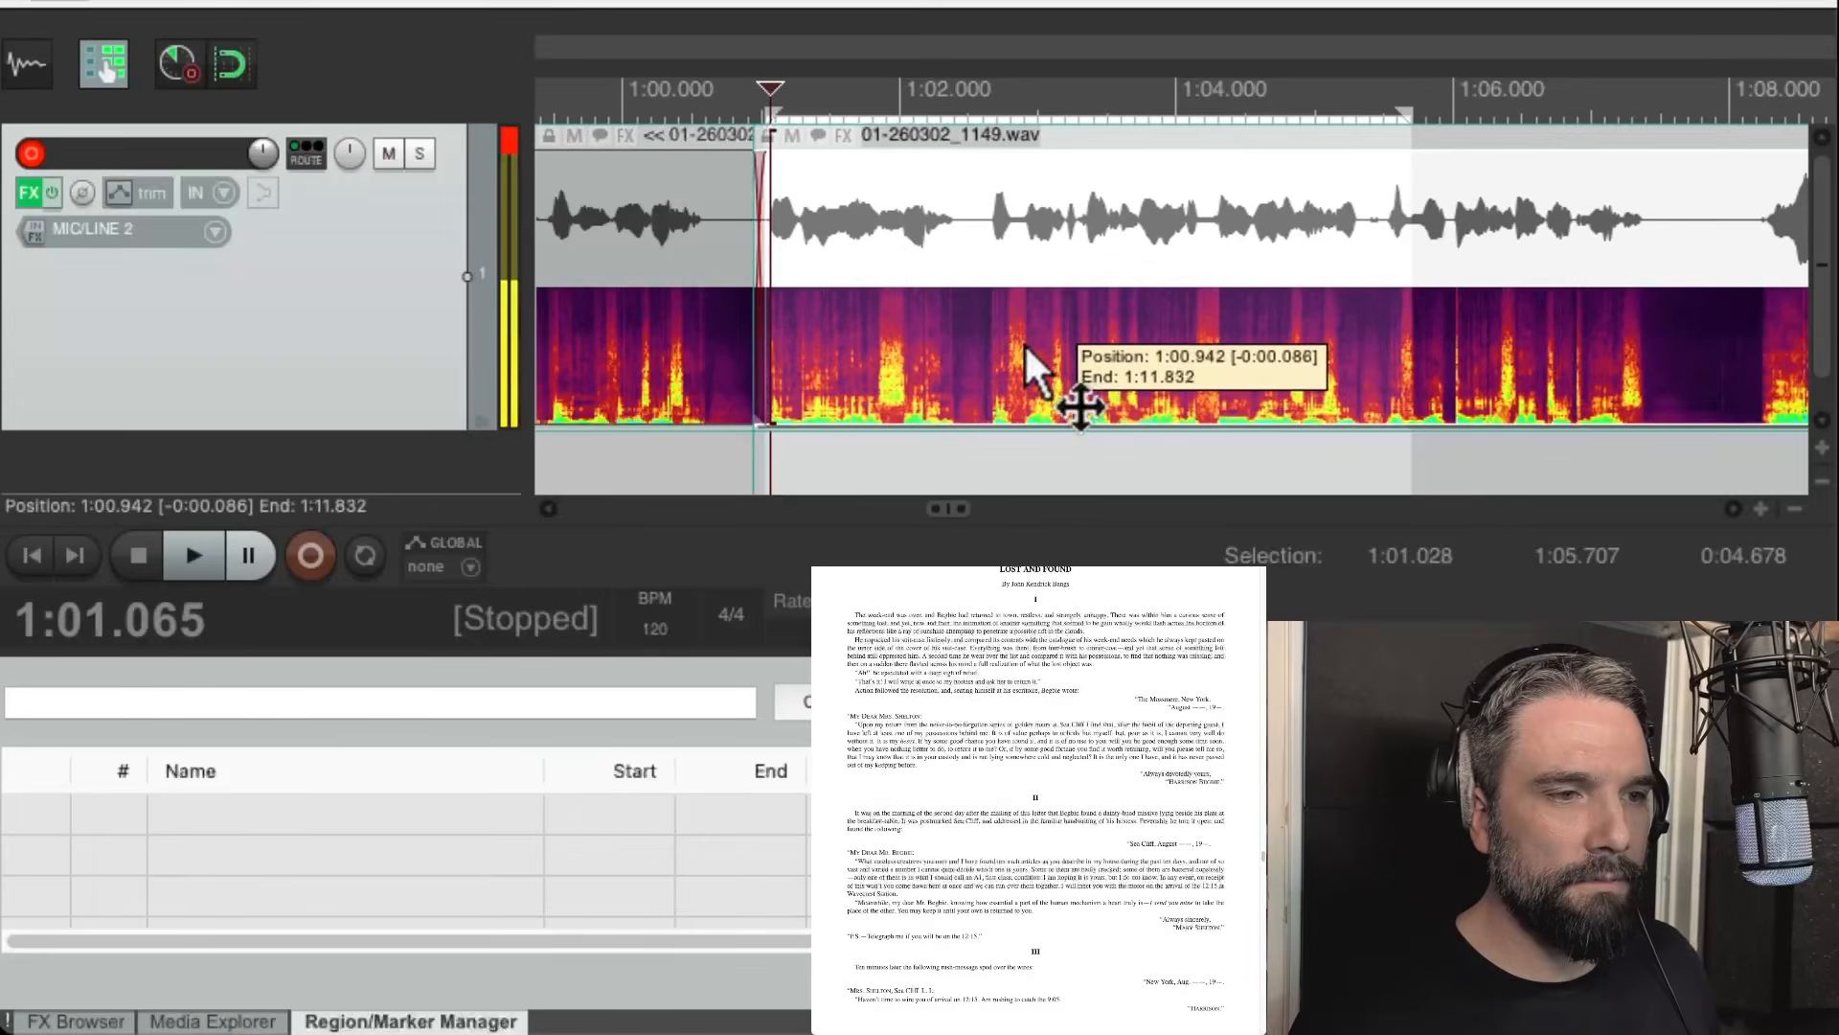
{"action": "scroll", "coordinate": [1097, 394], "scroll_direction": "up", "scroll_amount": 5}
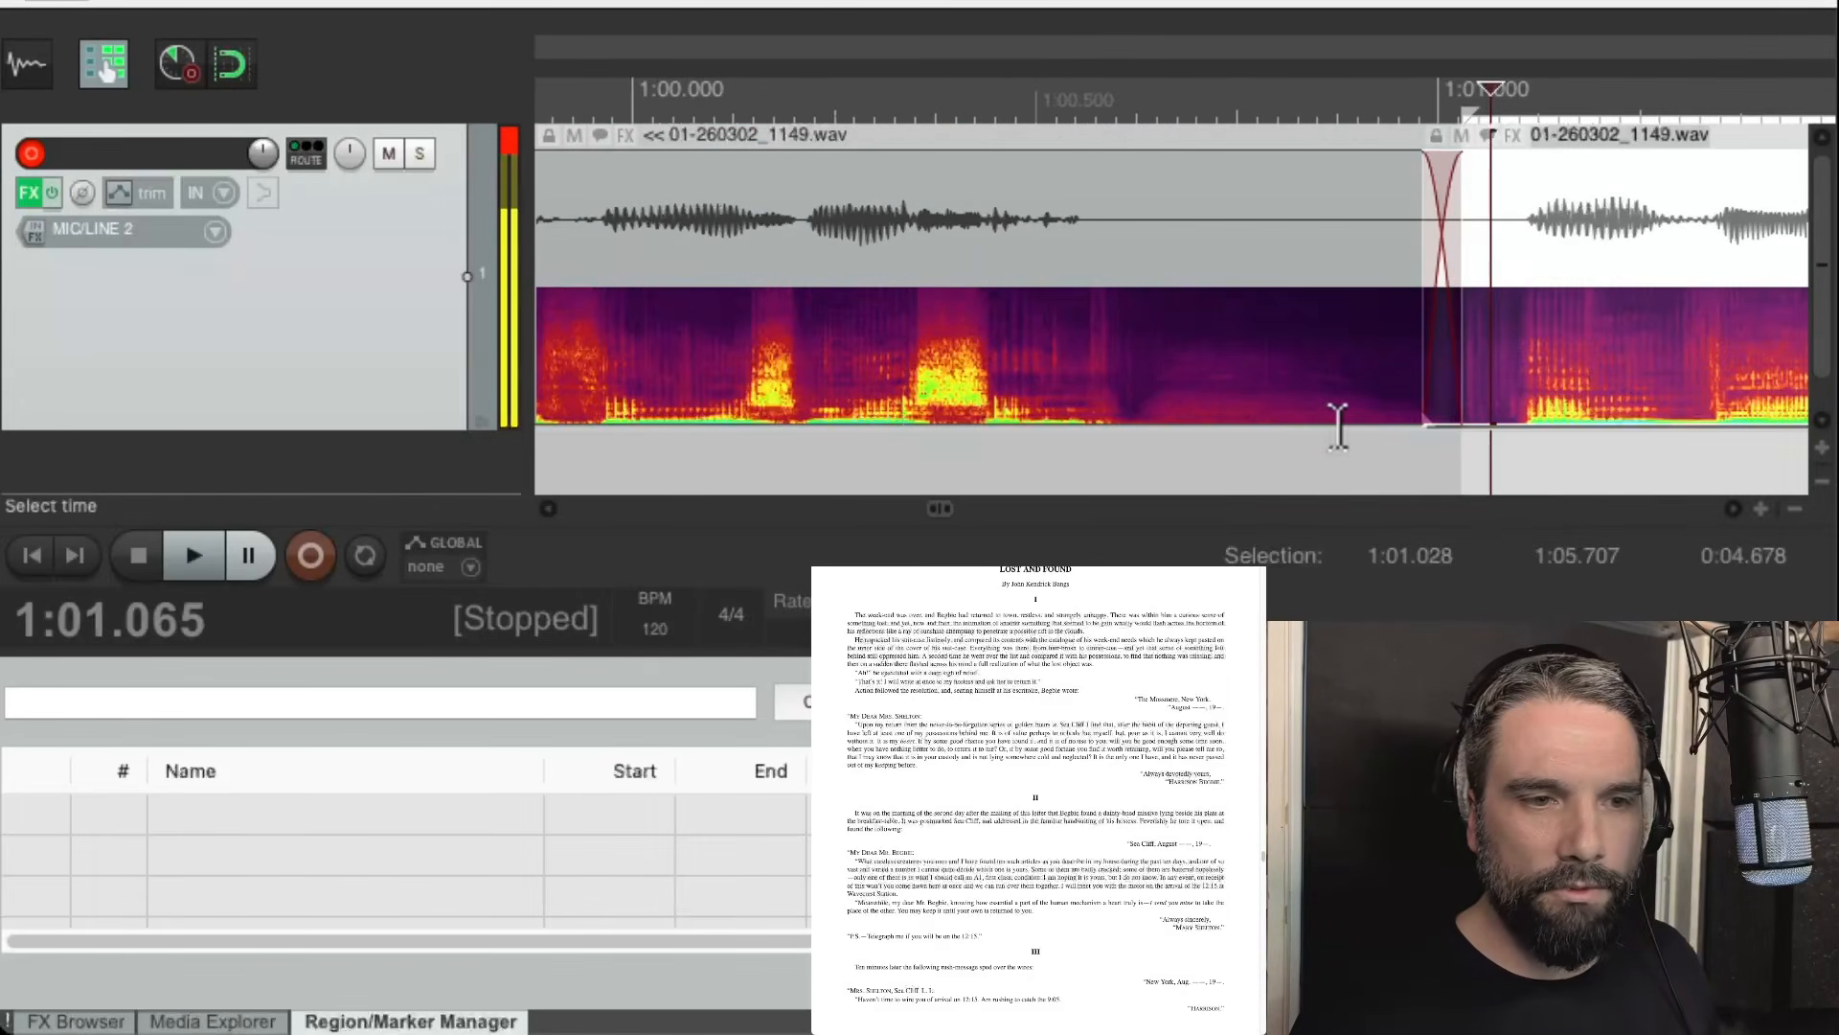
{"action": "scroll", "coordinate": [1444, 394], "scroll_direction": "down", "scroll_amount": 3}
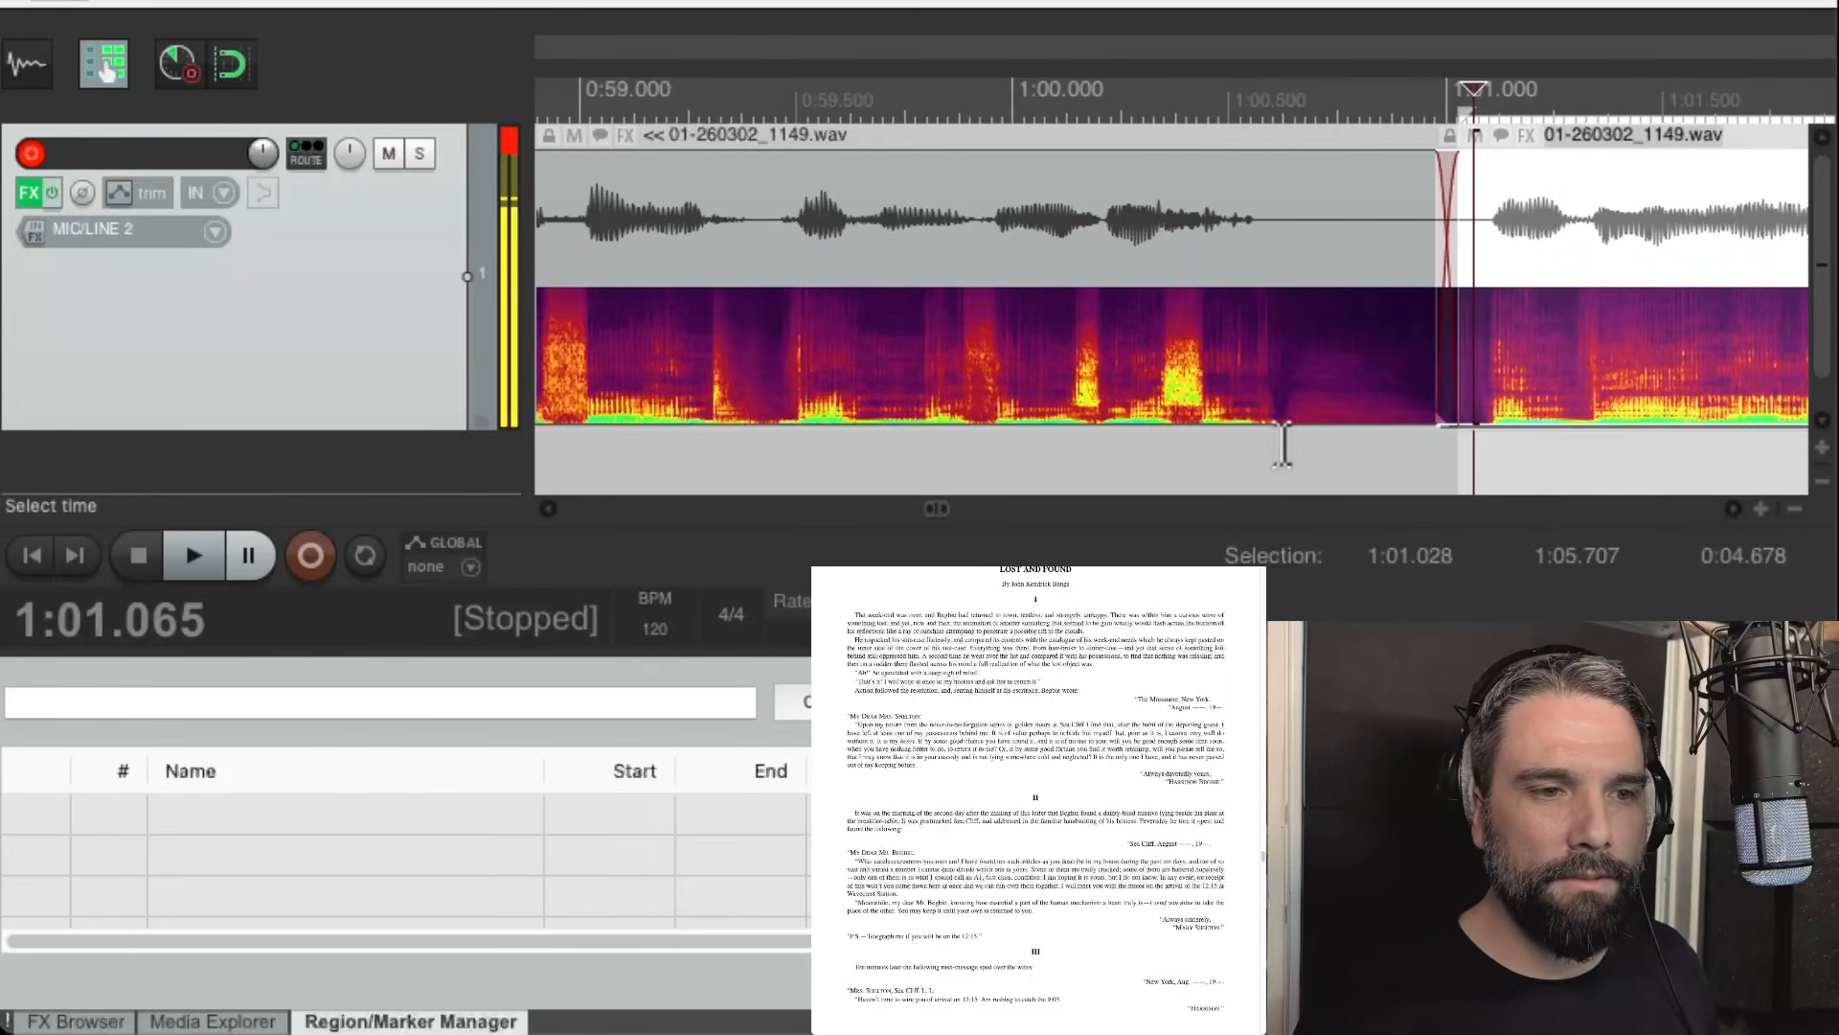
{"action": "scroll", "coordinate": [1458, 422], "scroll_direction": "up", "scroll_amount": 3}
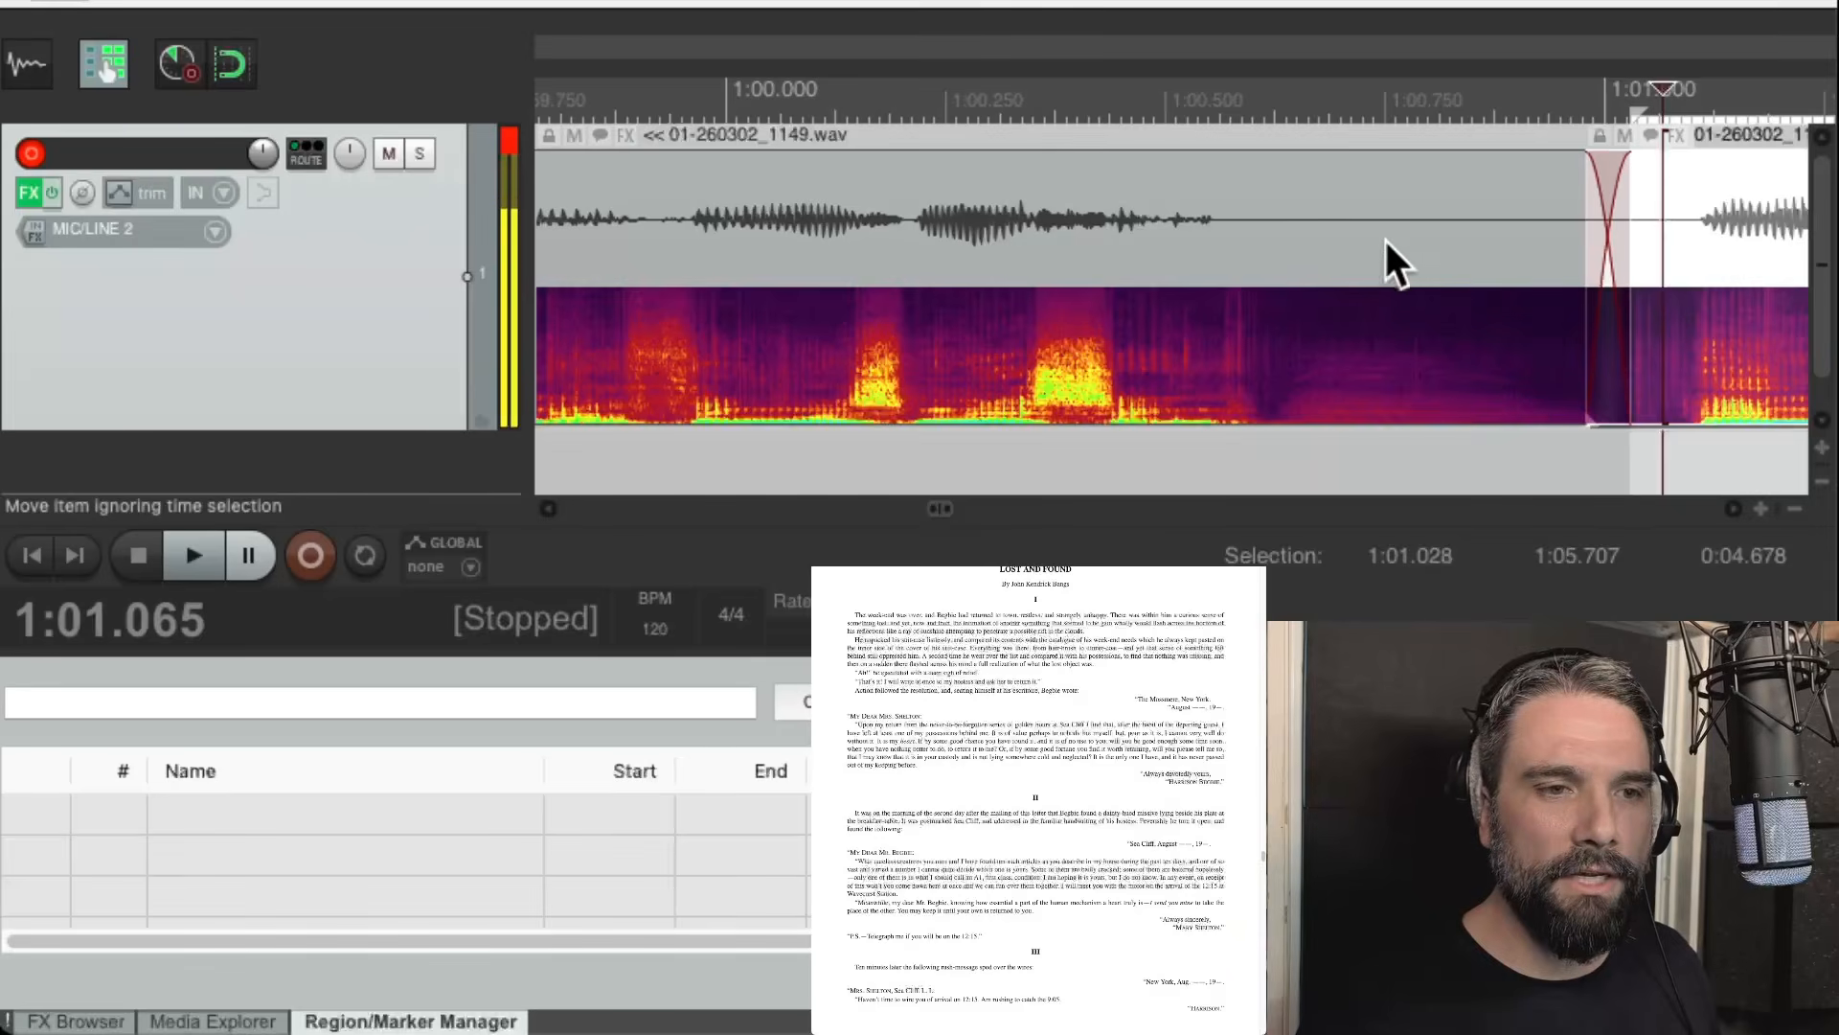
{"action": "scroll", "coordinate": [1396, 431], "scroll_direction": "down", "scroll_amount": 6}
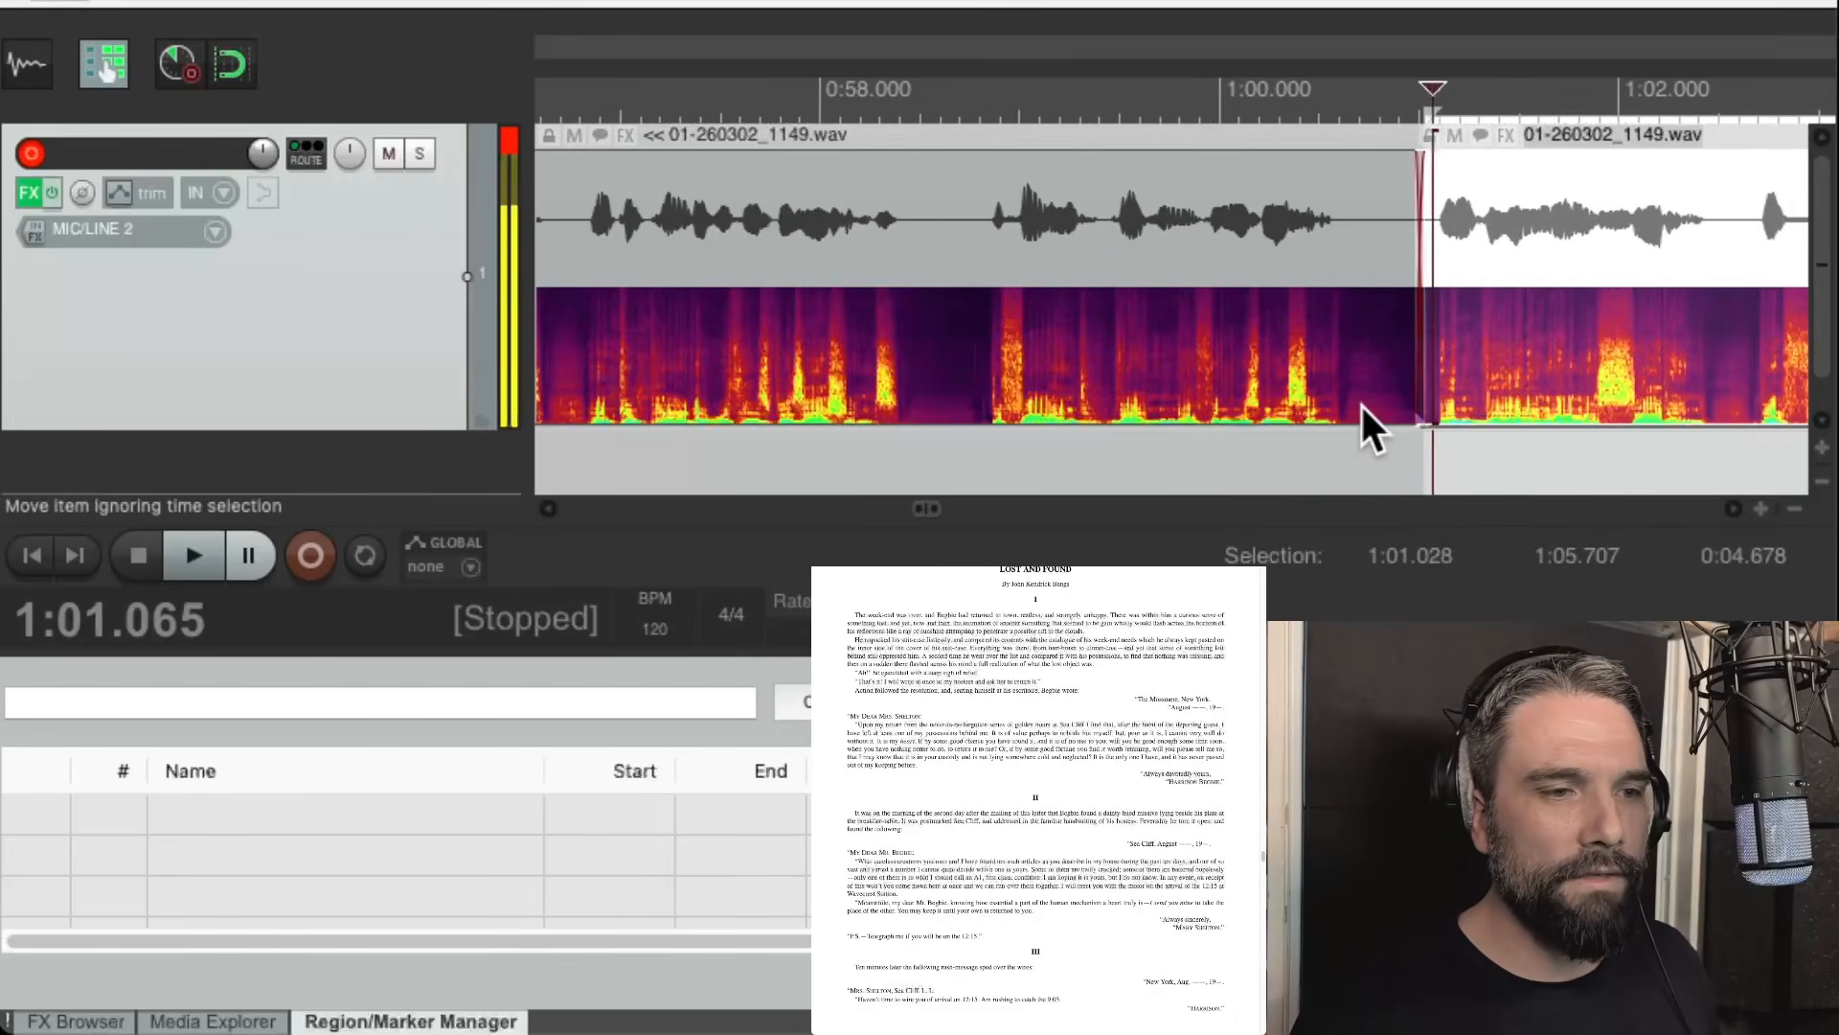
Play across the new join near 1:01 from about 0:58.8 and clear the time selection.
{"action": "scroll", "coordinate": [973, 442], "scroll_direction": "up", "scroll_amount": 2}
{"action": "left_click", "coordinate": [977, 448]}
{"action": "key", "text": "space"}
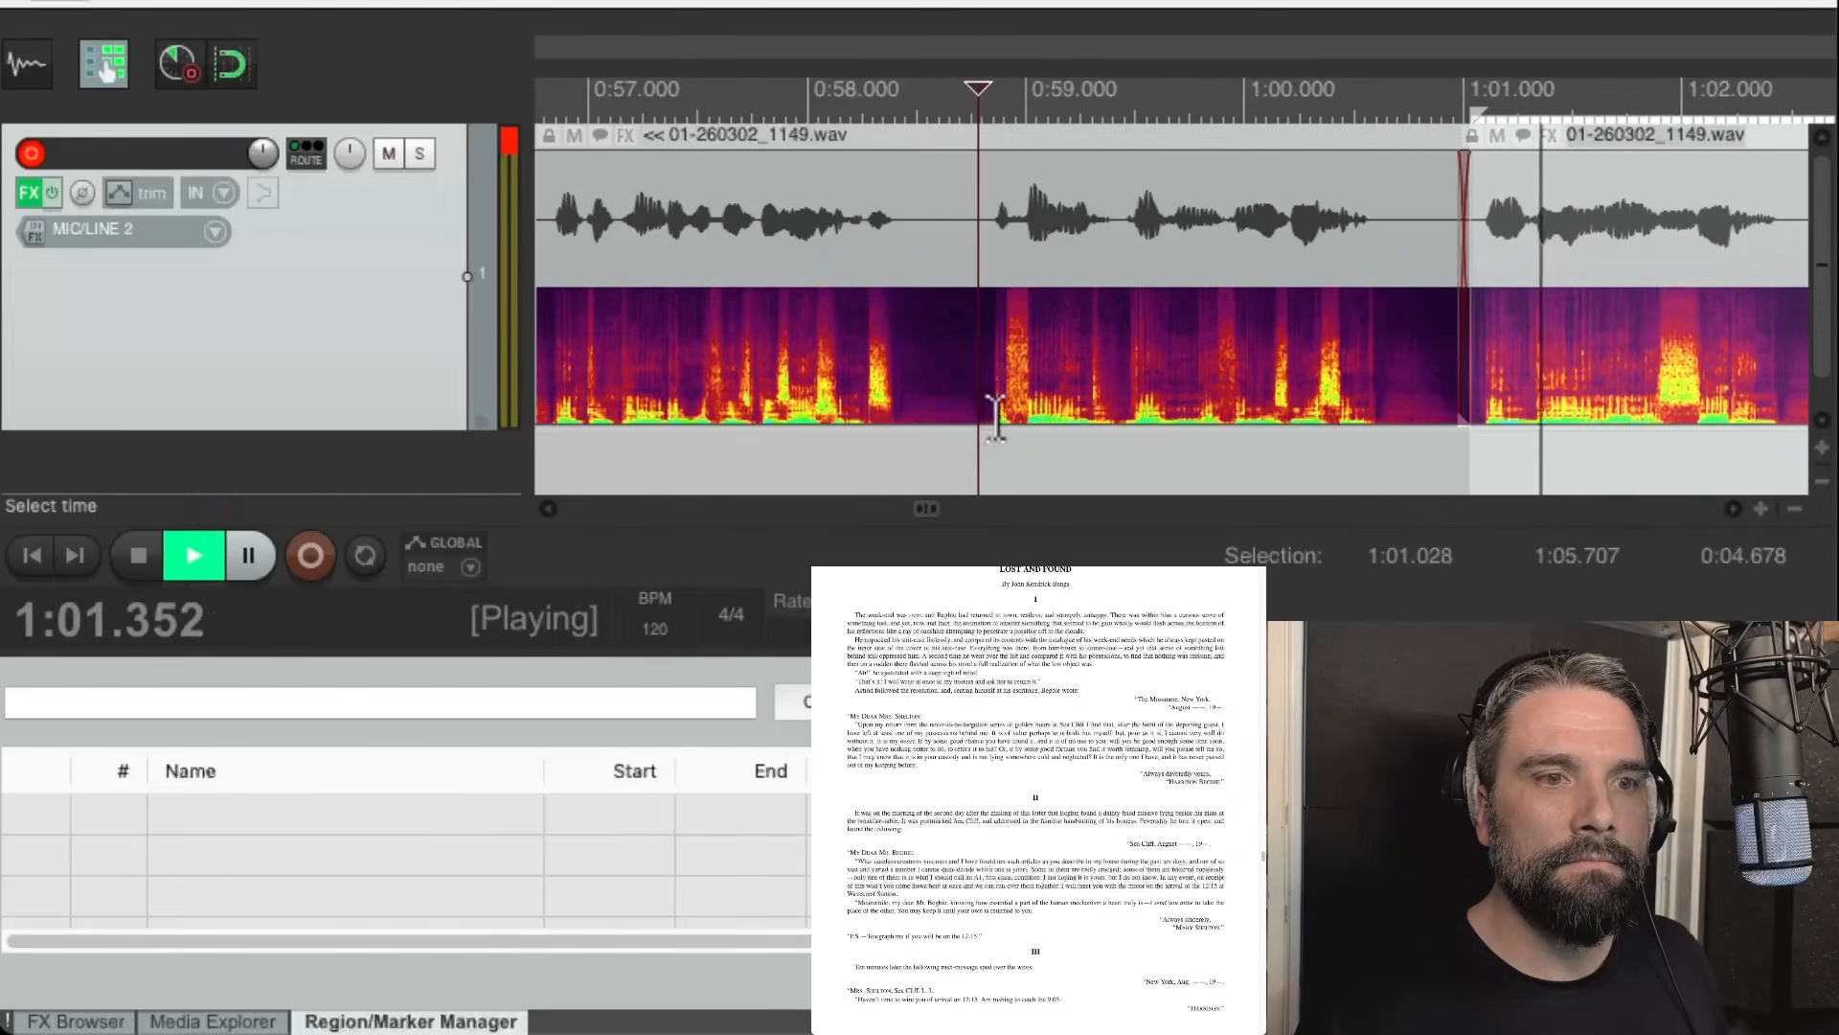
{"action": "scroll", "coordinate": [1015, 416], "scroll_direction": "down", "scroll_amount": 2}
{"action": "key", "text": "Escape"}
{"action": "scroll", "coordinate": [1015, 416], "scroll_direction": "down", "scroll_amount": 3}
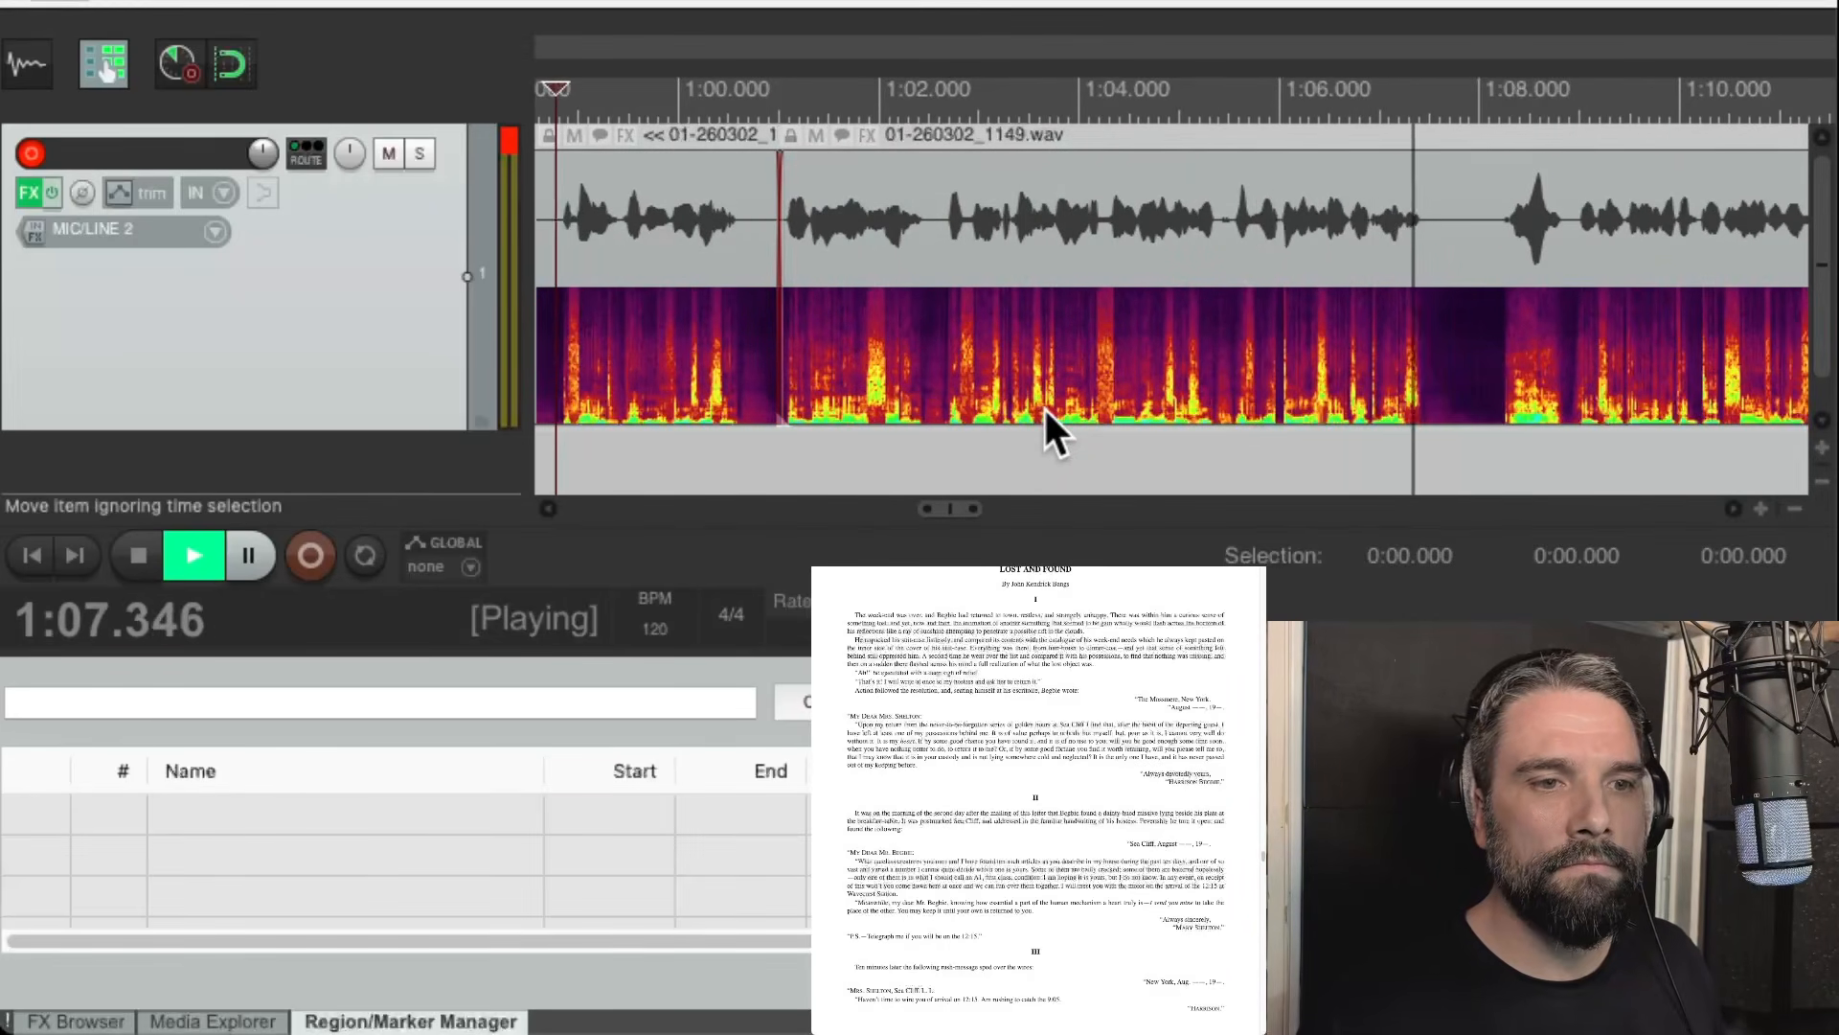
{"action": "key", "text": "space"}
Split the last clip at about 1:22.1 and delete the leftover silence at its end.
{"action": "scroll", "coordinate": [1044, 407], "scroll_direction": "down", "scroll_amount": 3}
{"action": "scroll", "coordinate": [1044, 407], "scroll_direction": "left", "scroll_amount": 10}
{"action": "scroll", "coordinate": [728, 364], "scroll_direction": "up", "scroll_amount": 4}
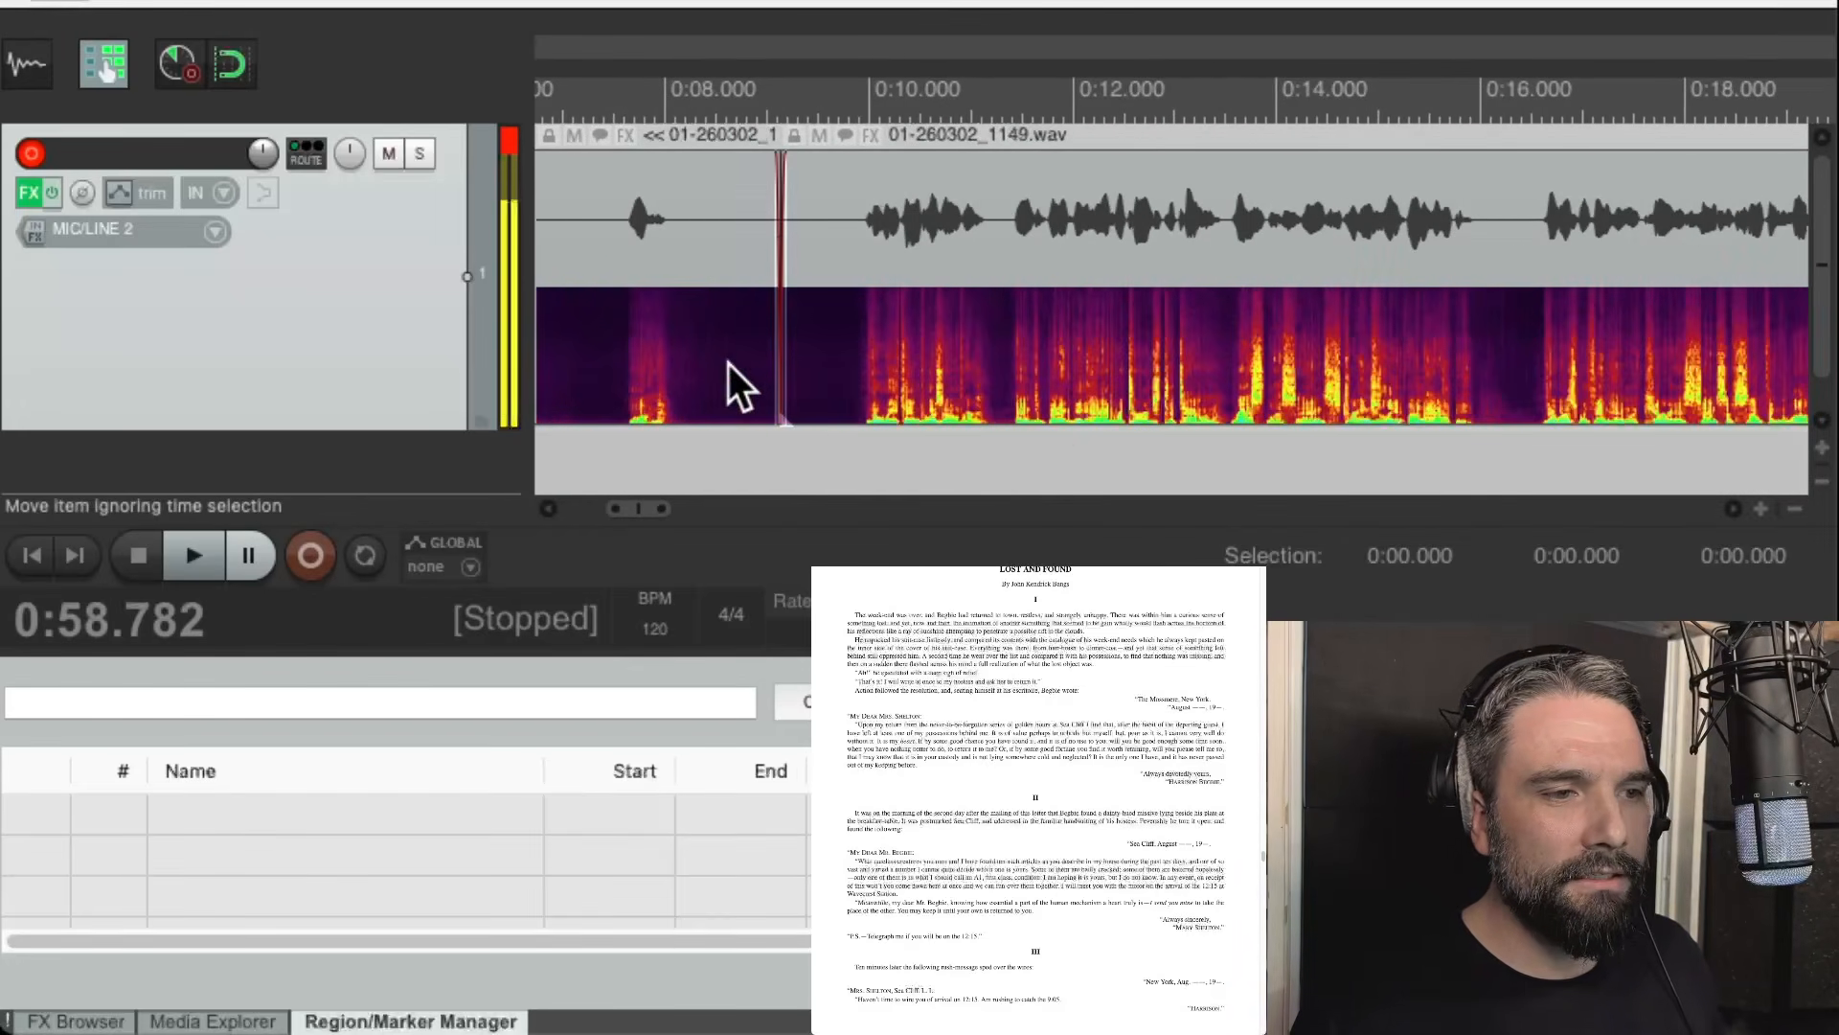
{"action": "left_click", "coordinate": [819, 343]}
{"action": "scroll", "coordinate": [824, 364], "scroll_direction": "down", "scroll_amount": 2}
{"action": "left_click", "coordinate": [837, 387]}
{"action": "key", "text": "End"}
{"action": "scroll", "coordinate": [914, 314], "scroll_direction": "right", "scroll_amount": 3}
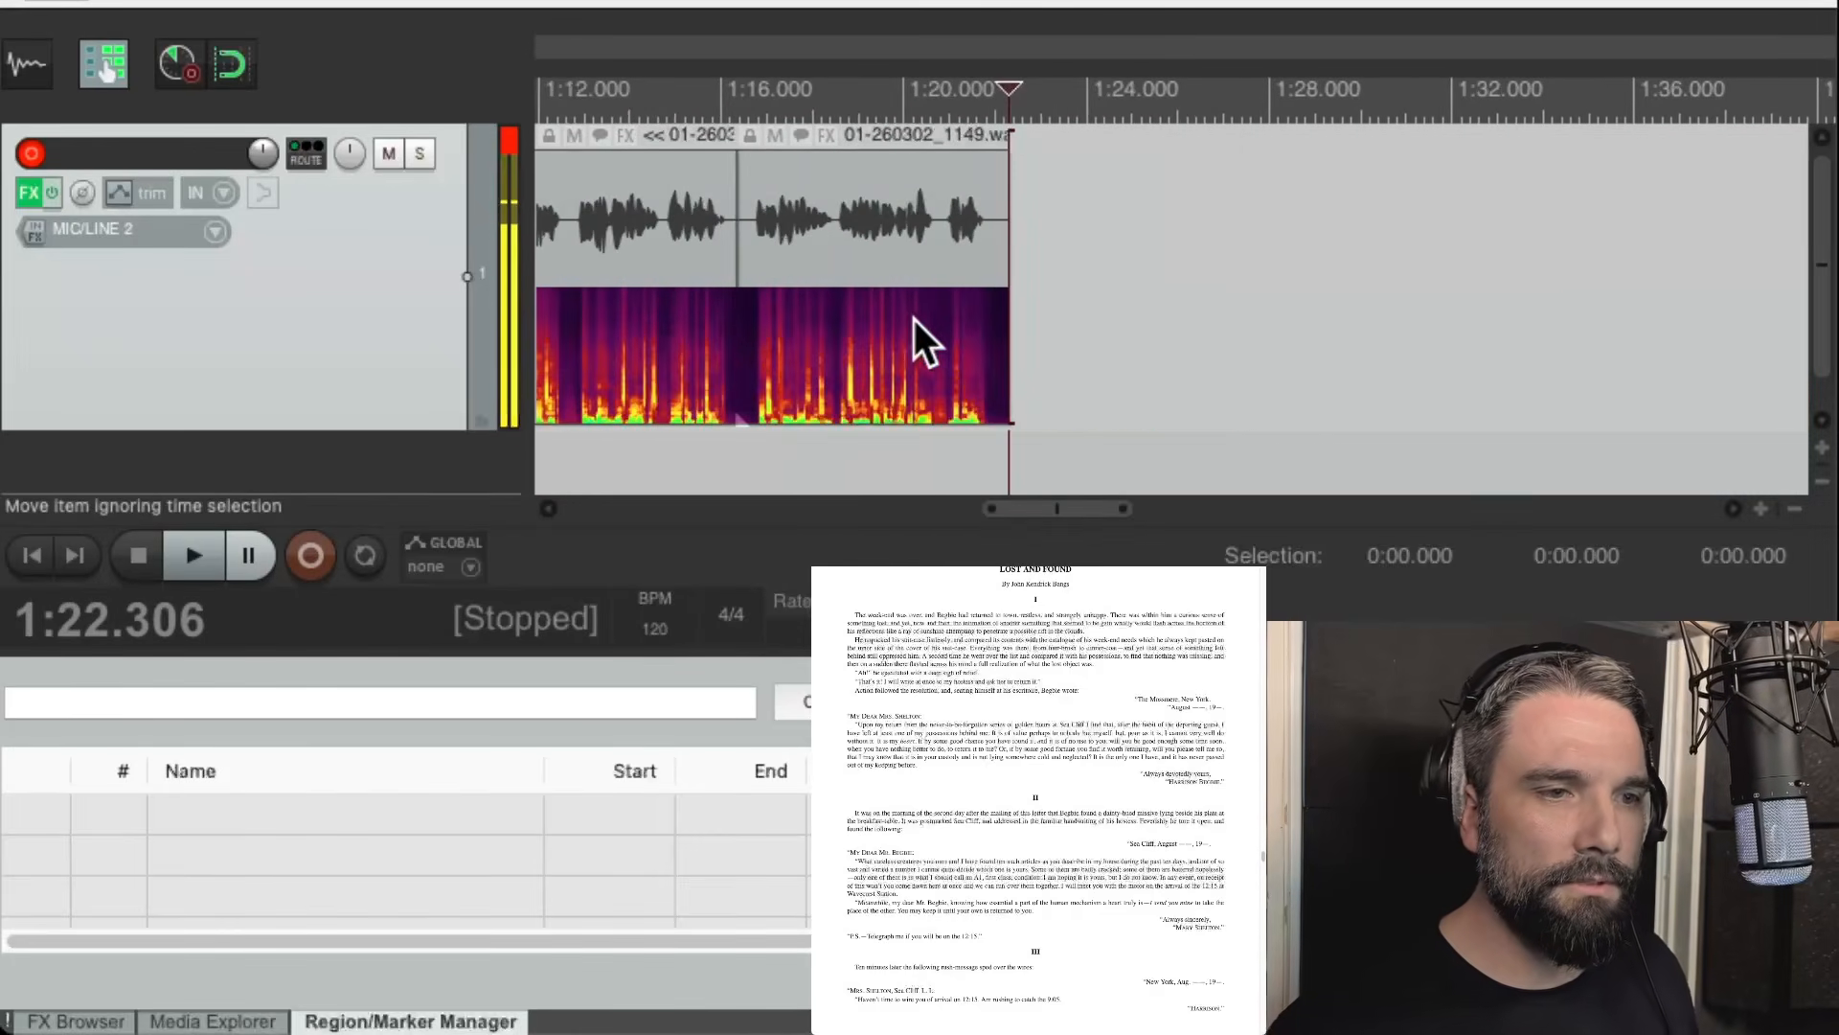
{"action": "scroll", "coordinate": [987, 378], "scroll_direction": "up", "scroll_amount": 3}
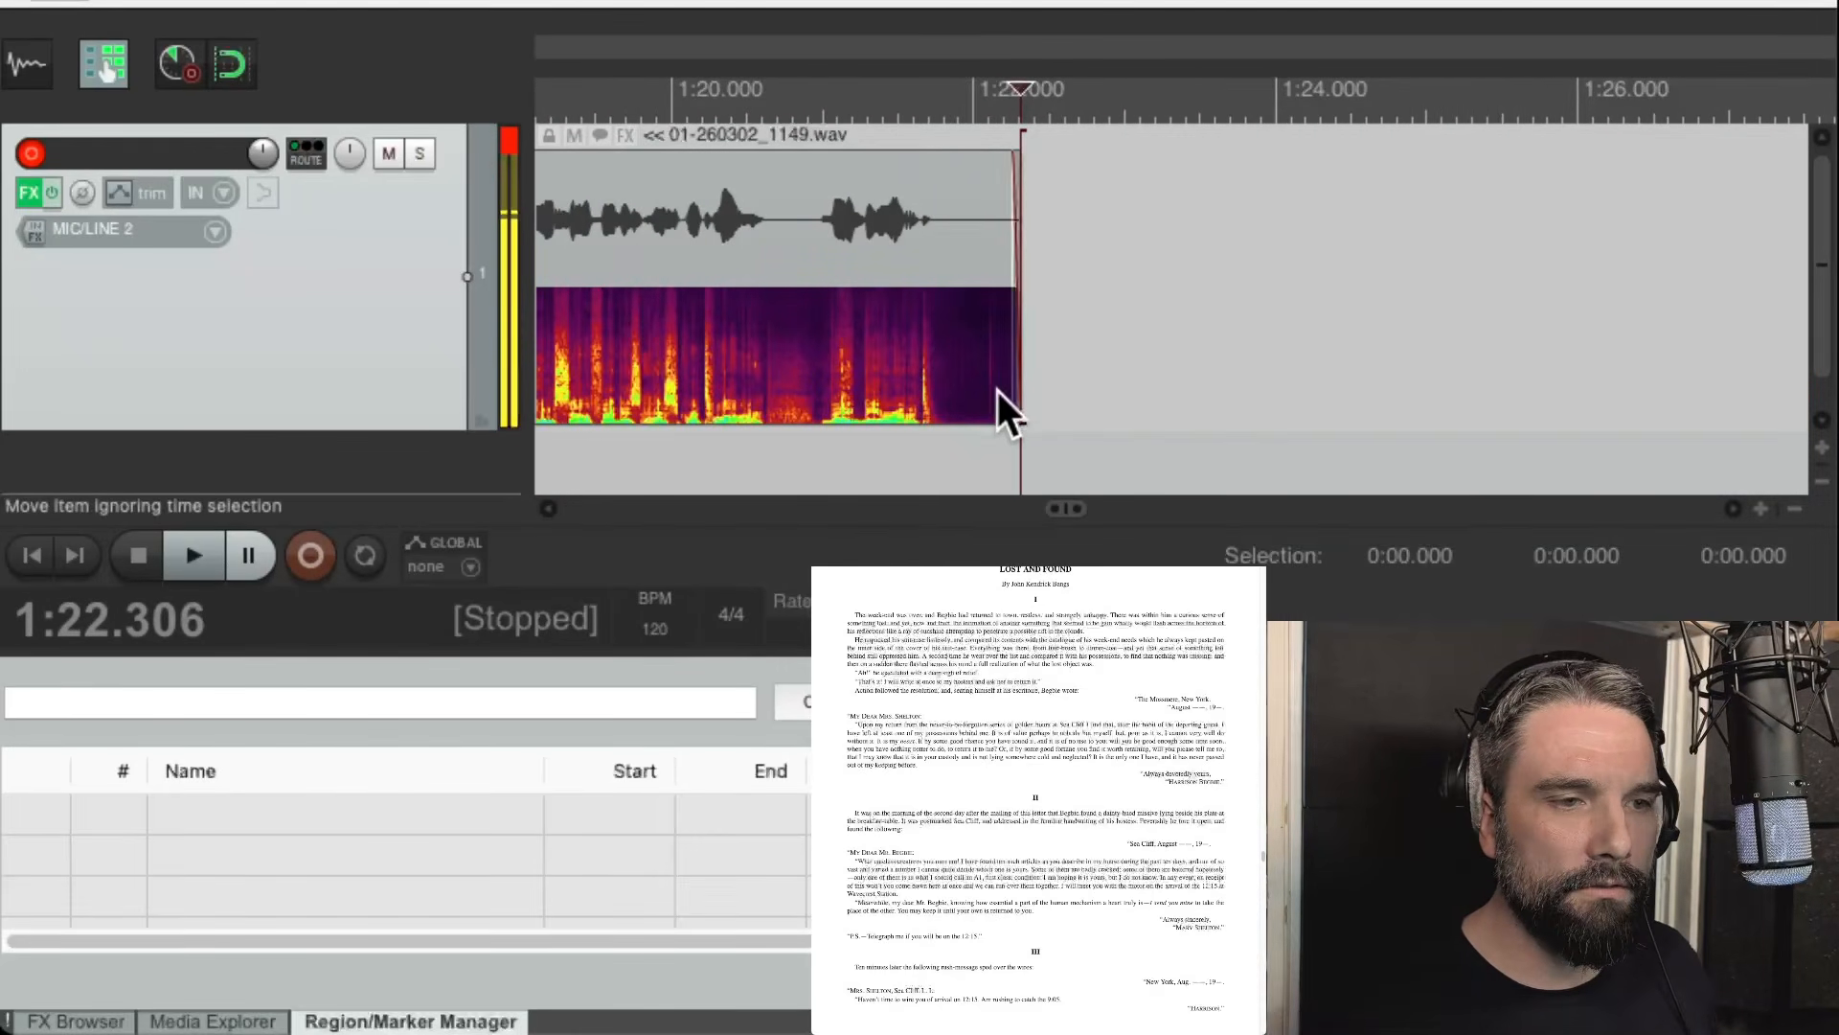
{"action": "left_click", "coordinate": [989, 402]}
{"action": "key", "text": "s"}
{"action": "left_click", "coordinate": [1009, 377]}
{"action": "key", "text": "Delete"}
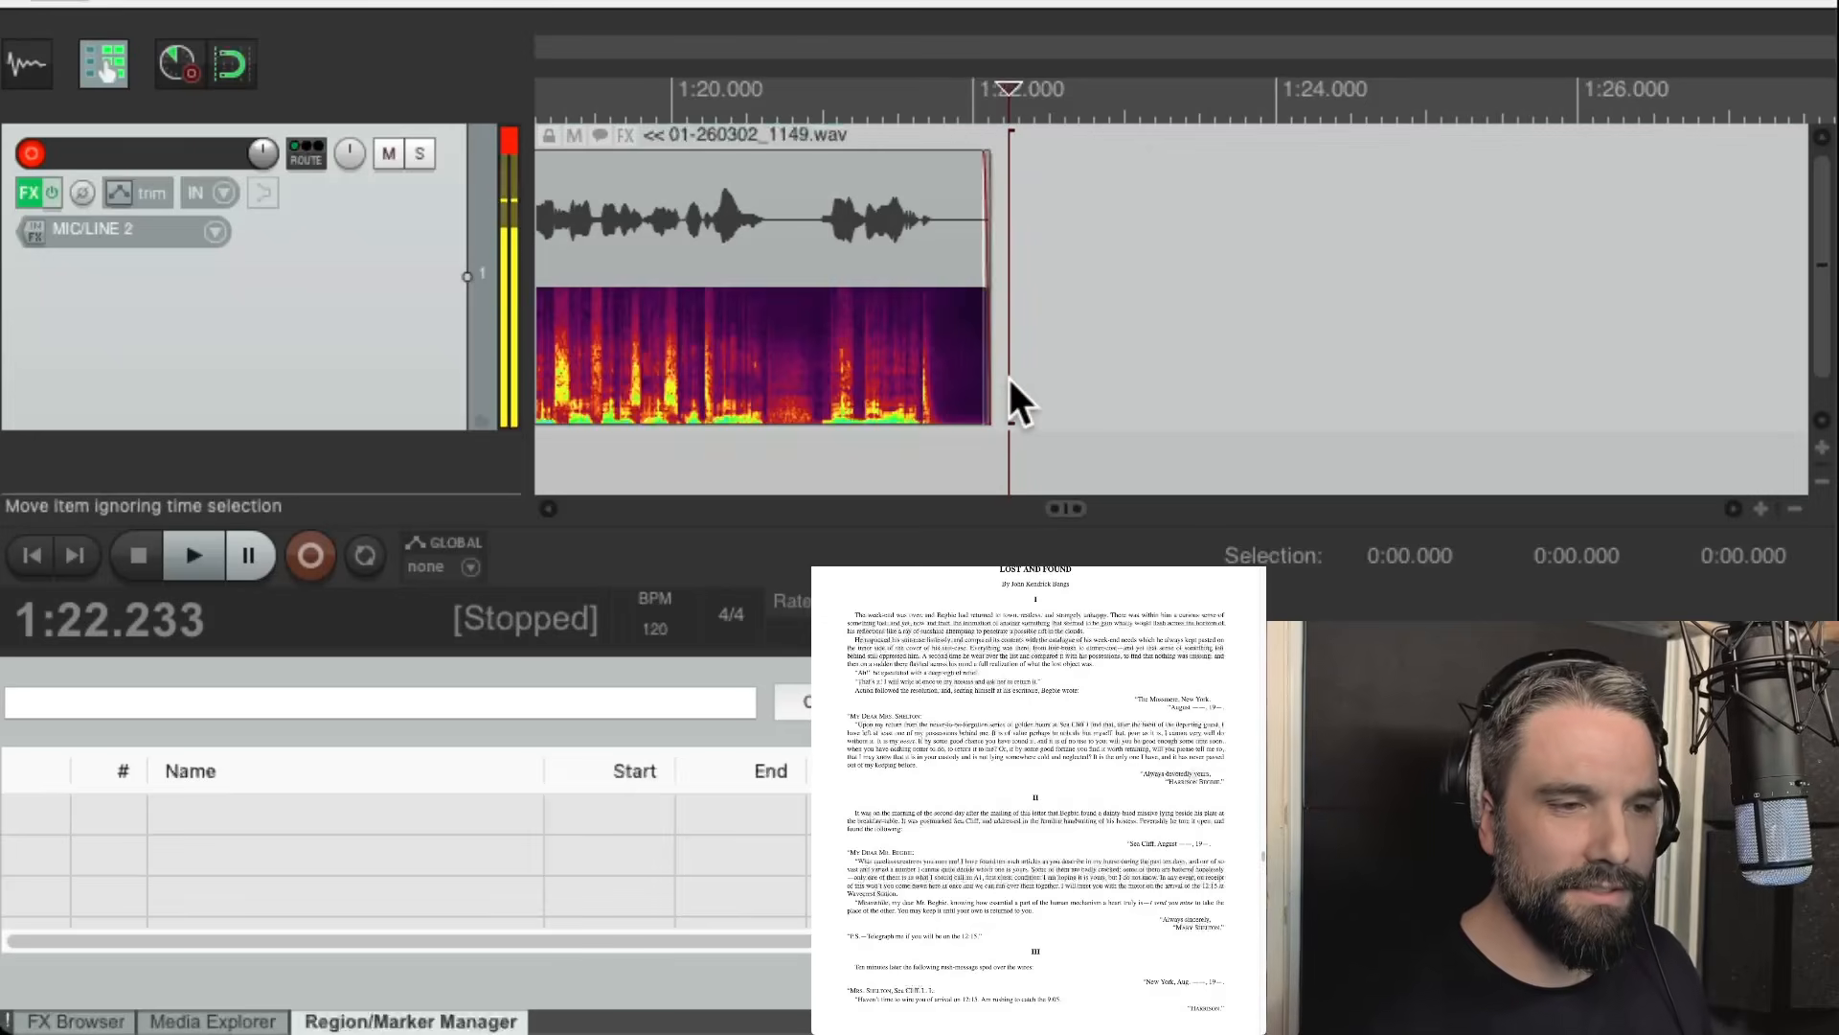
Record a further narration take with click markers at mistakes, from about 1:16.2 to about 2:40.0.
{"action": "left_click", "coordinate": [812, 444]}
{"action": "scroll", "coordinate": [814, 444], "scroll_direction": "down", "scroll_amount": 2}
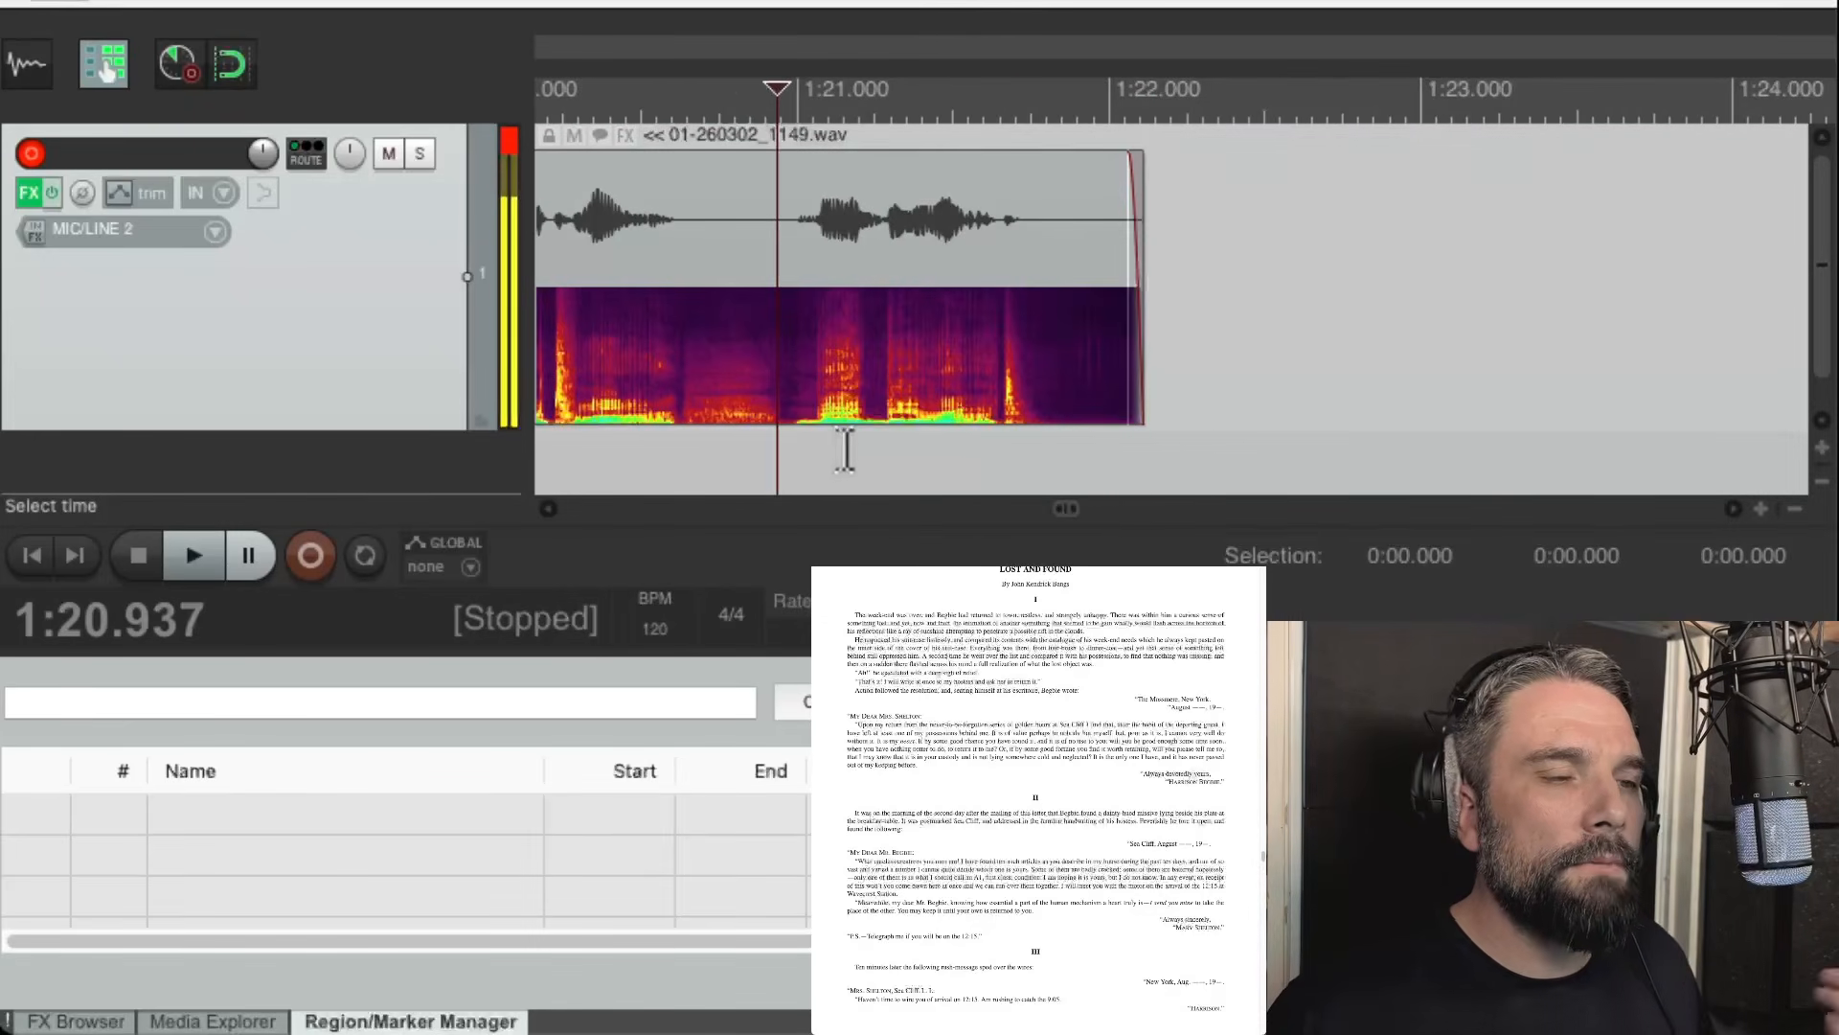
{"action": "scroll", "coordinate": [910, 448], "scroll_direction": "down", "scroll_amount": 2}
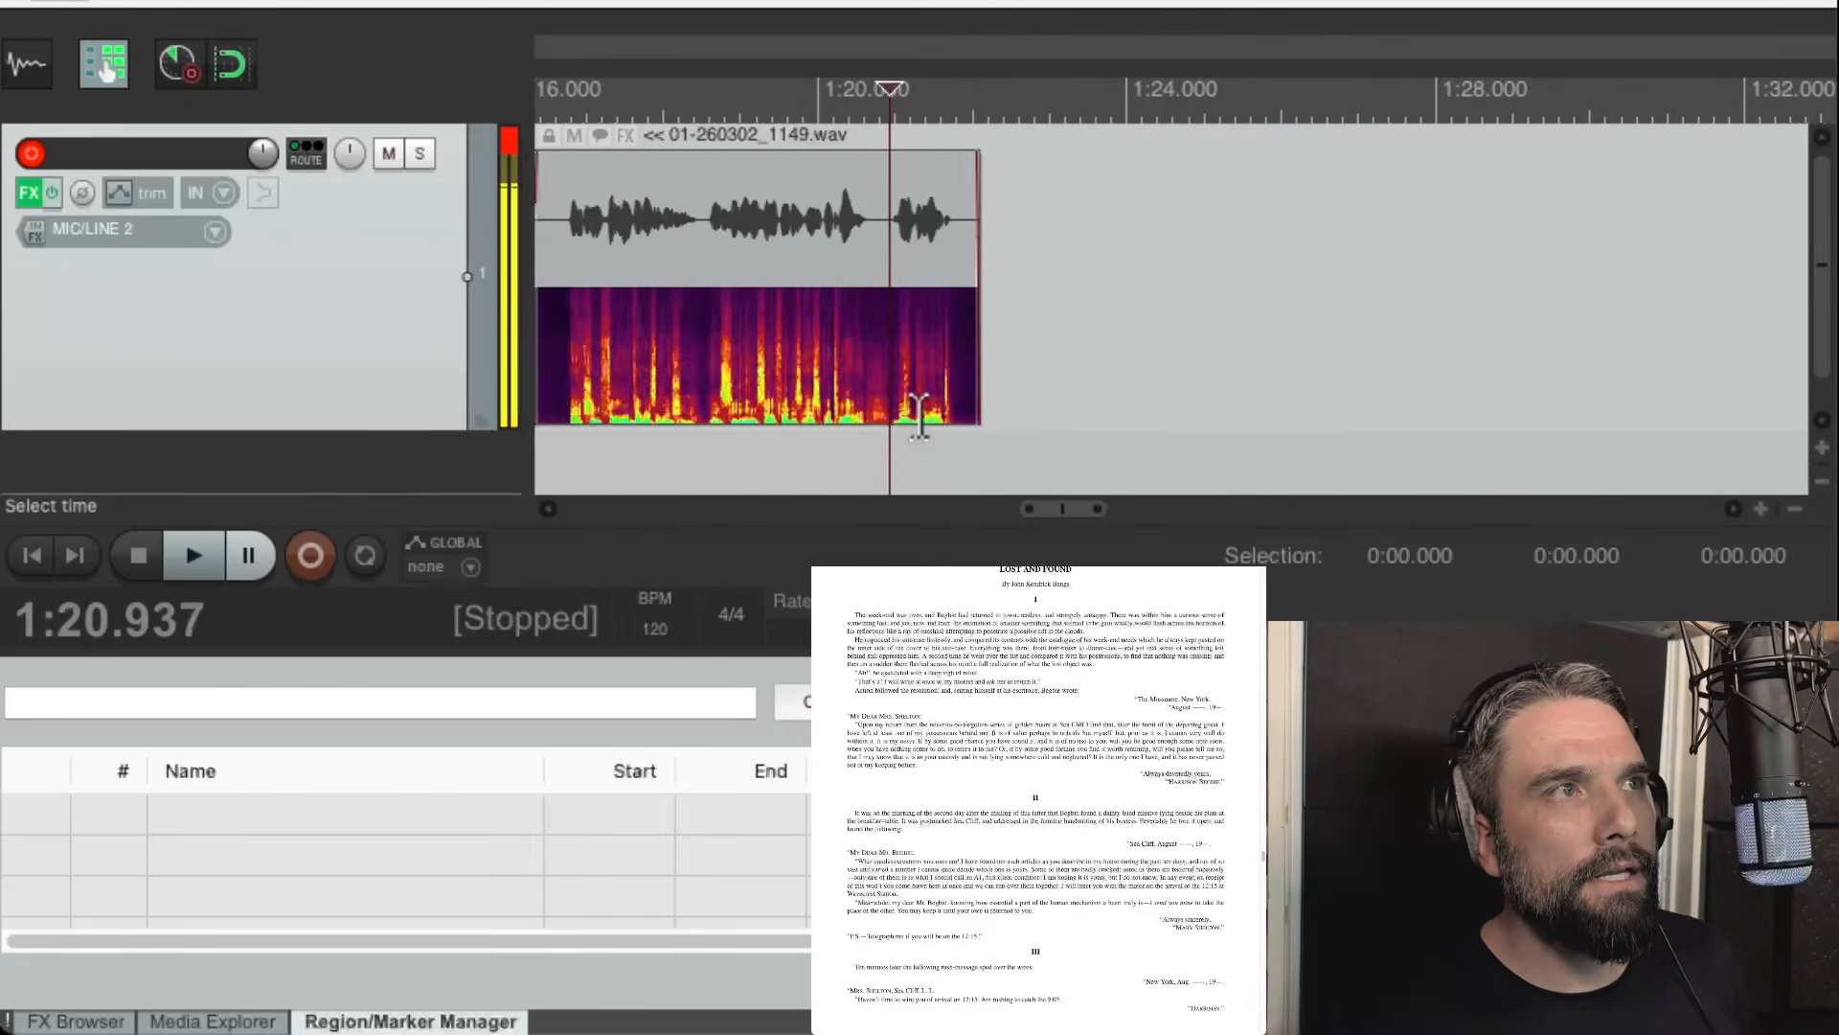
{"action": "scroll", "coordinate": [863, 412], "scroll_direction": "left", "scroll_amount": 2}
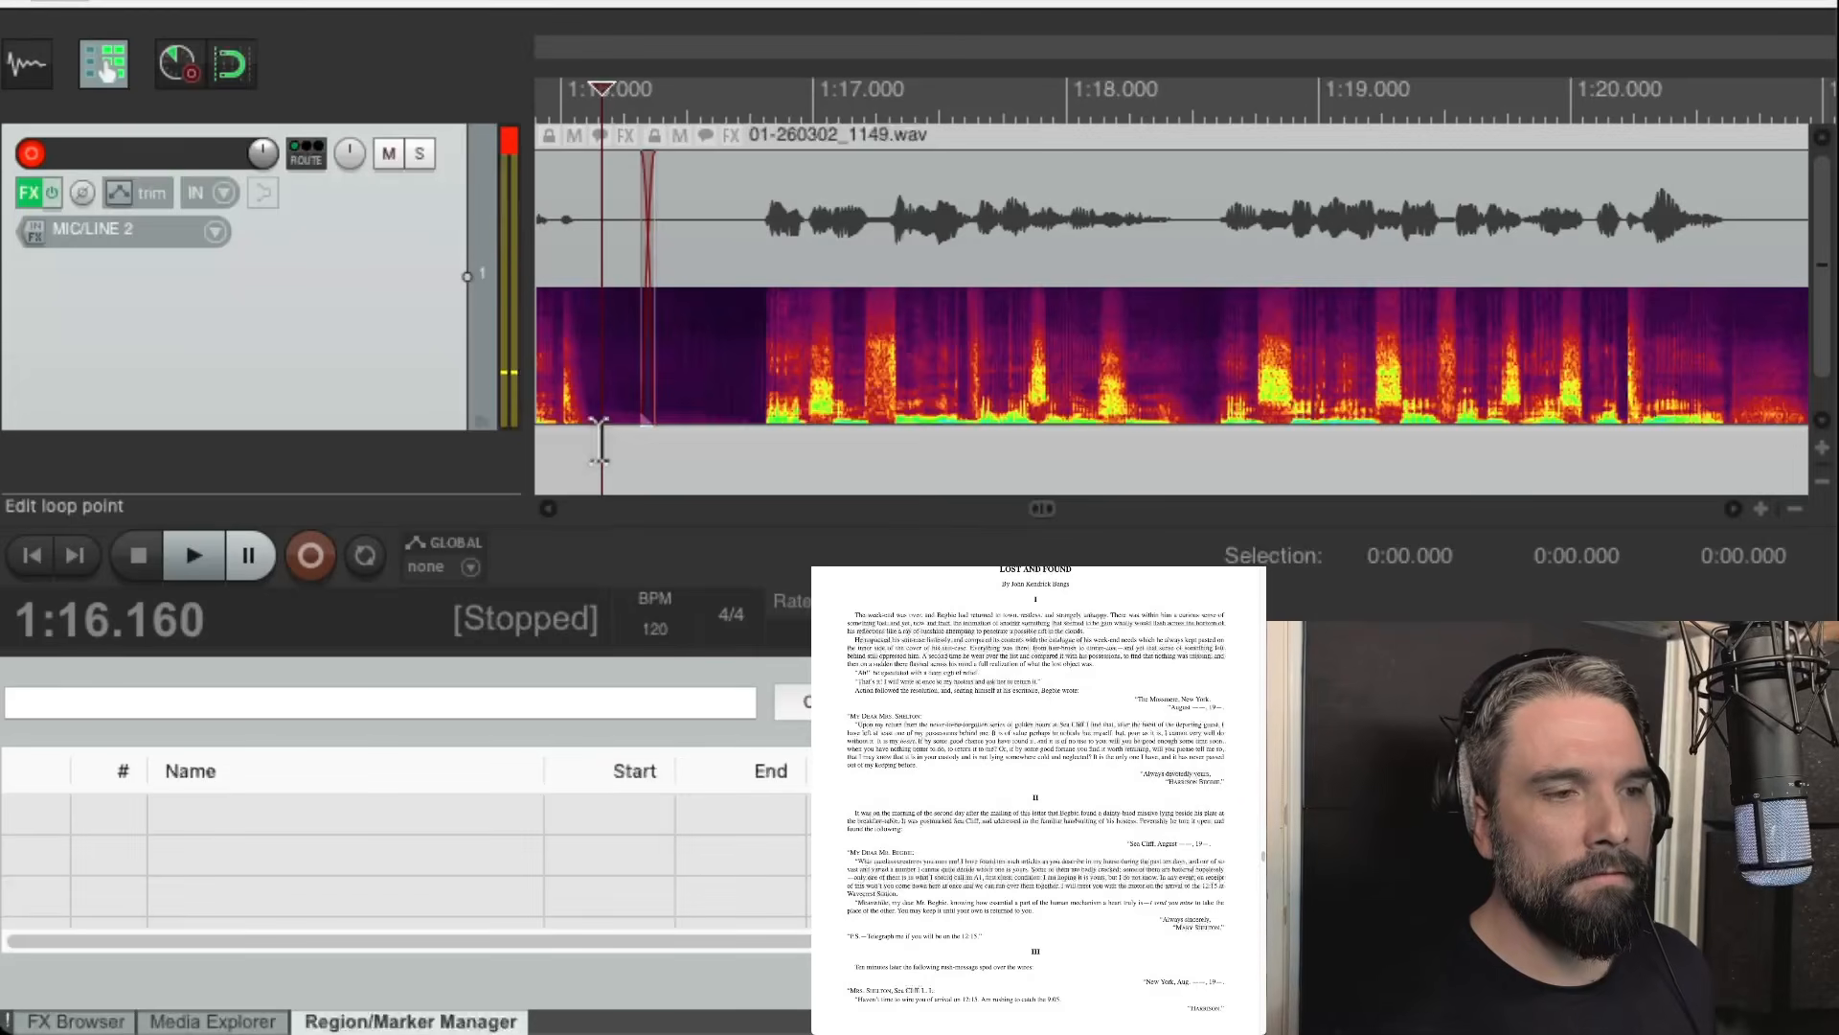
{"action": "key", "text": "ctrl+r"}
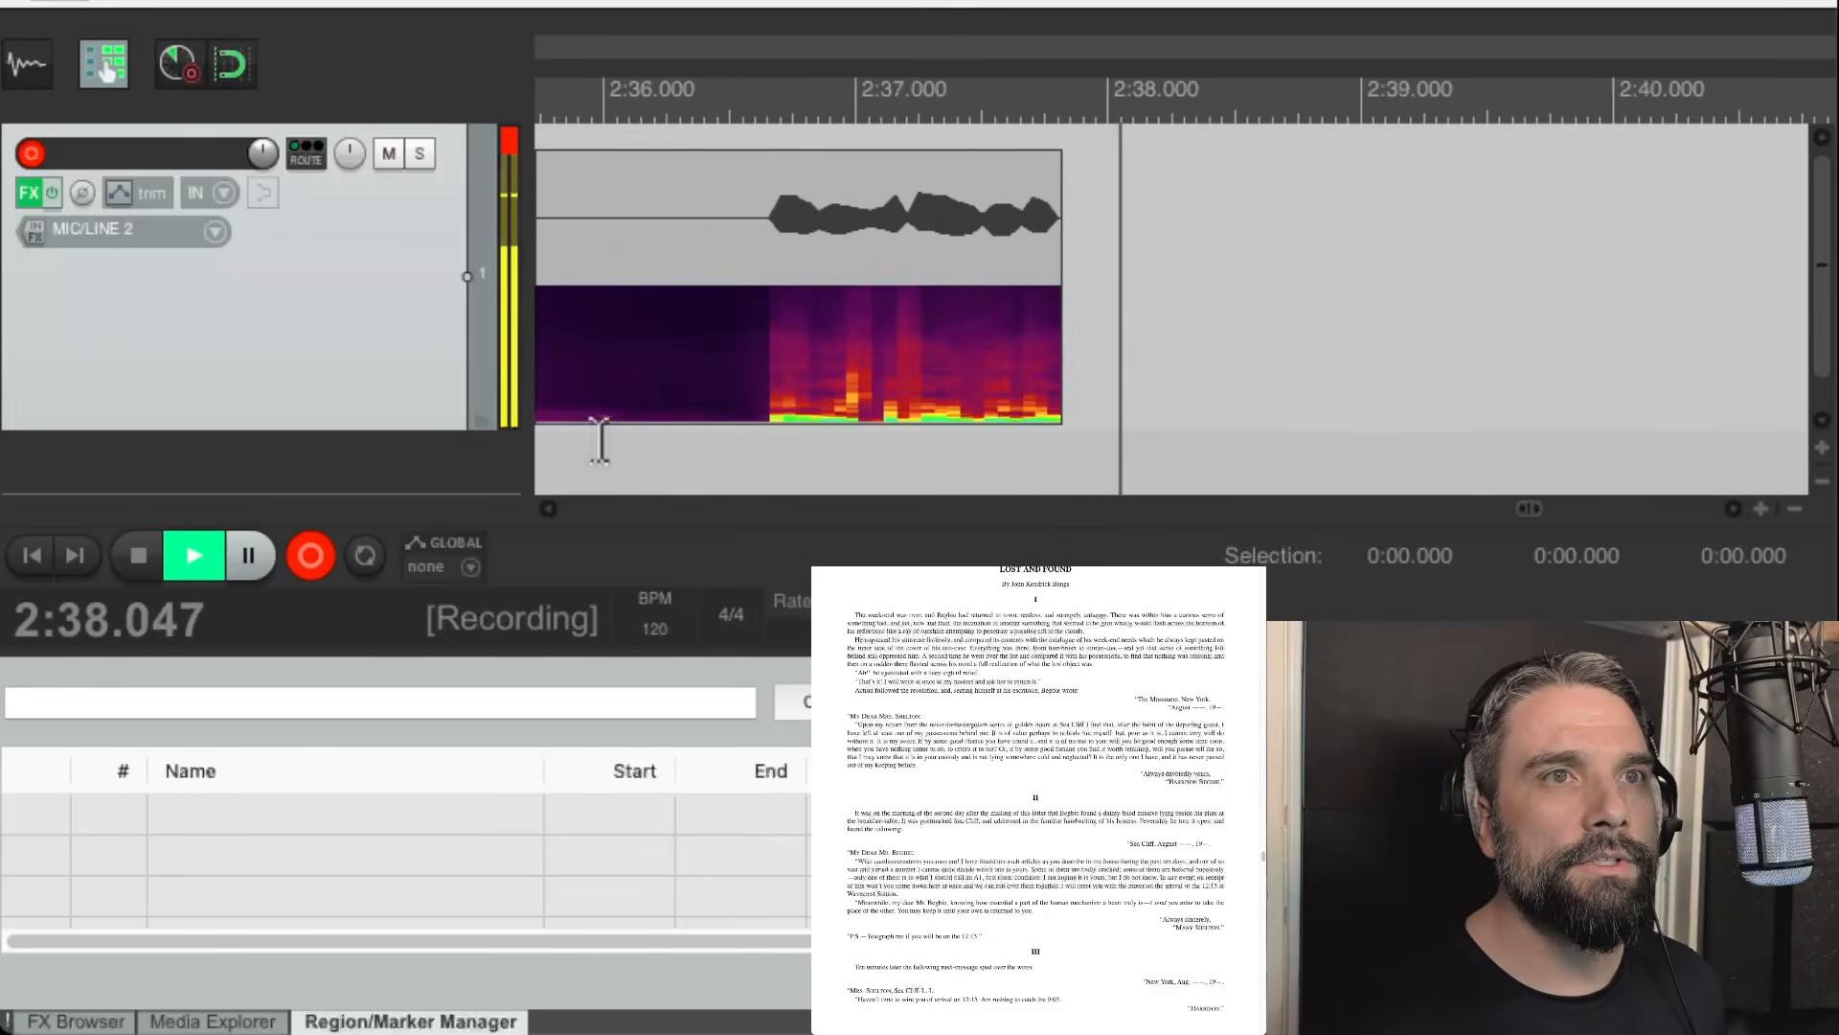
{"action": "key", "text": "space"}
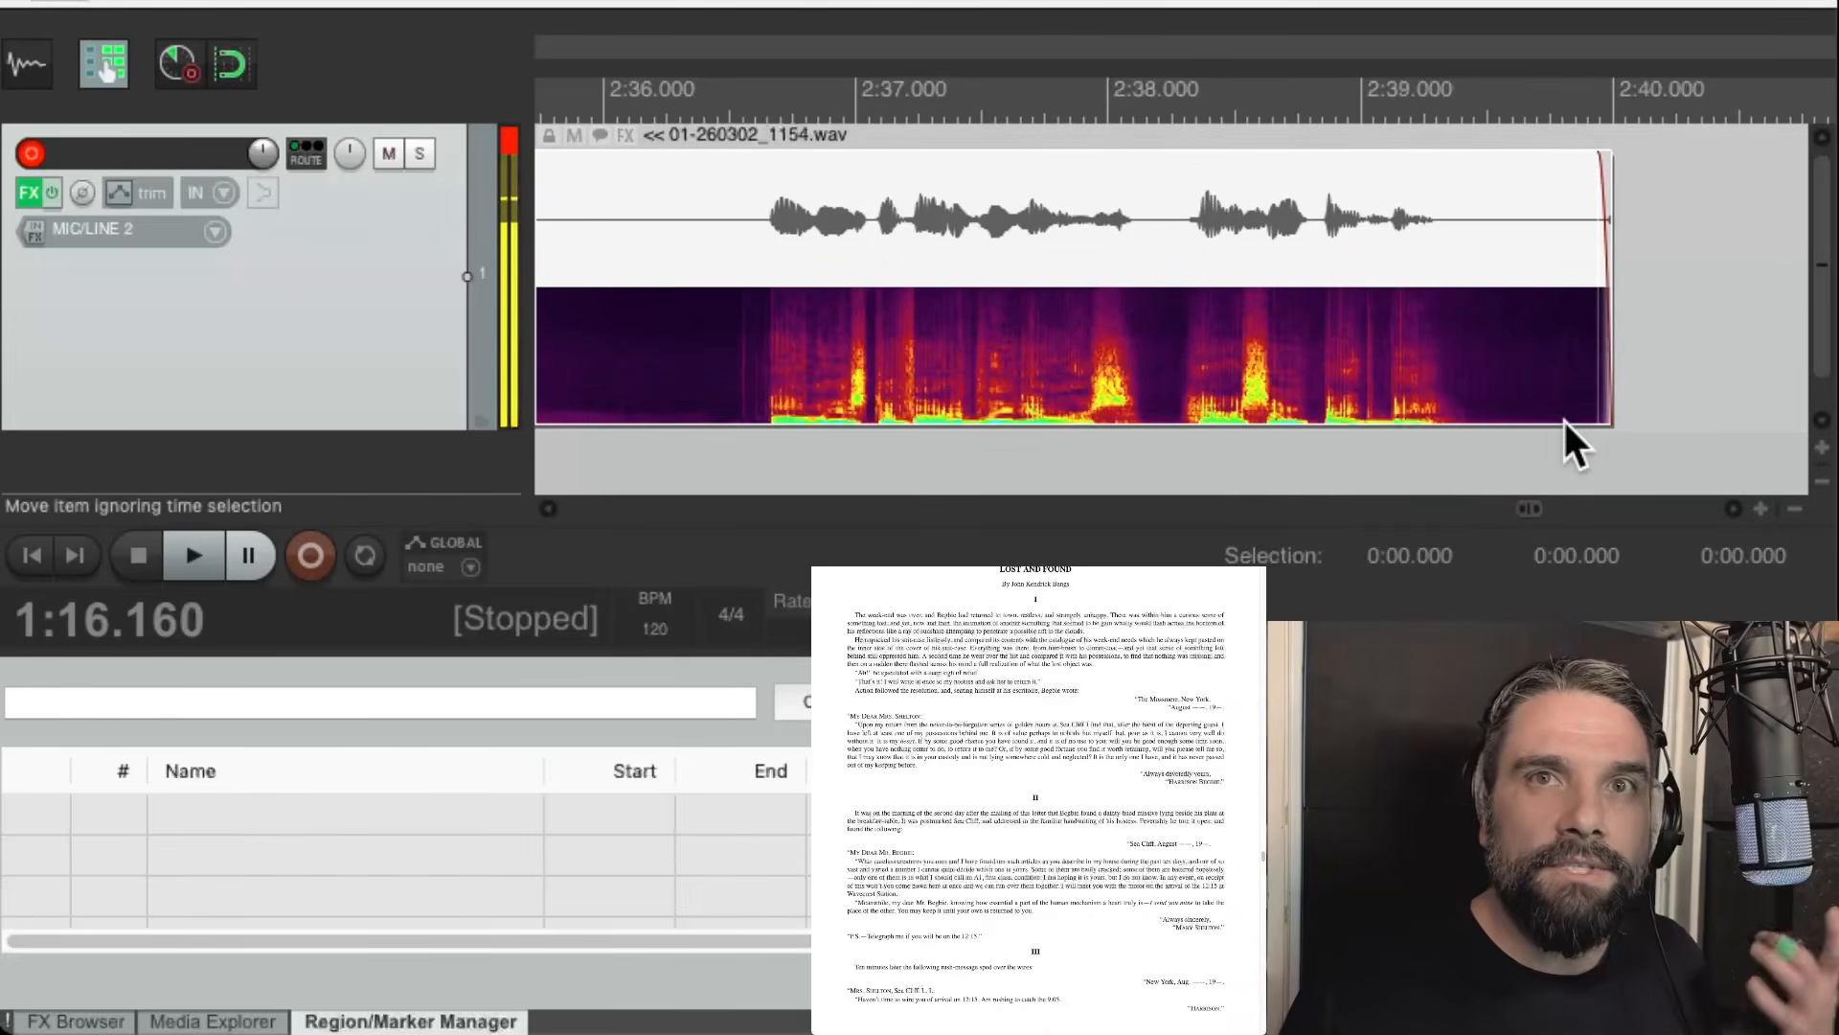
Find the click spikes near 2:18 in the new recording and play the retake from about 2:20.4.
{"action": "scroll", "coordinate": [1509, 403], "scroll_direction": "down", "scroll_amount": 8}
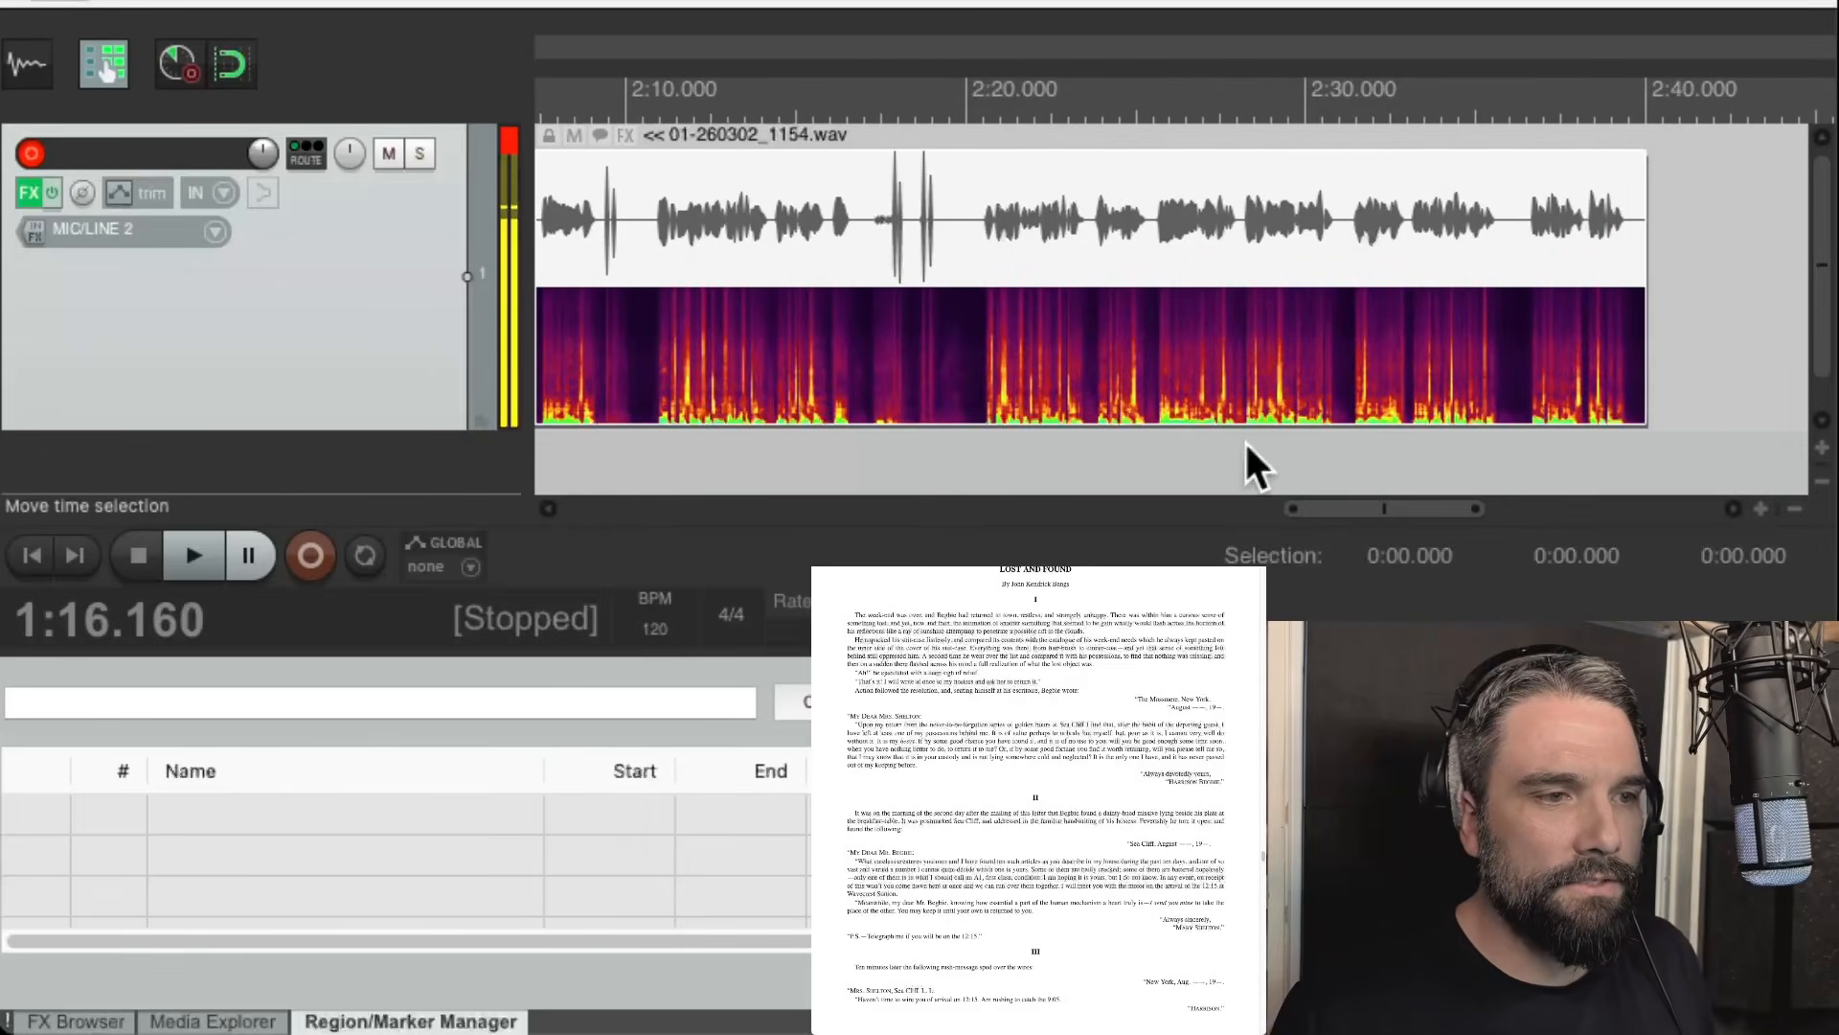
{"action": "scroll", "coordinate": [1244, 440], "scroll_direction": "left", "scroll_amount": 3}
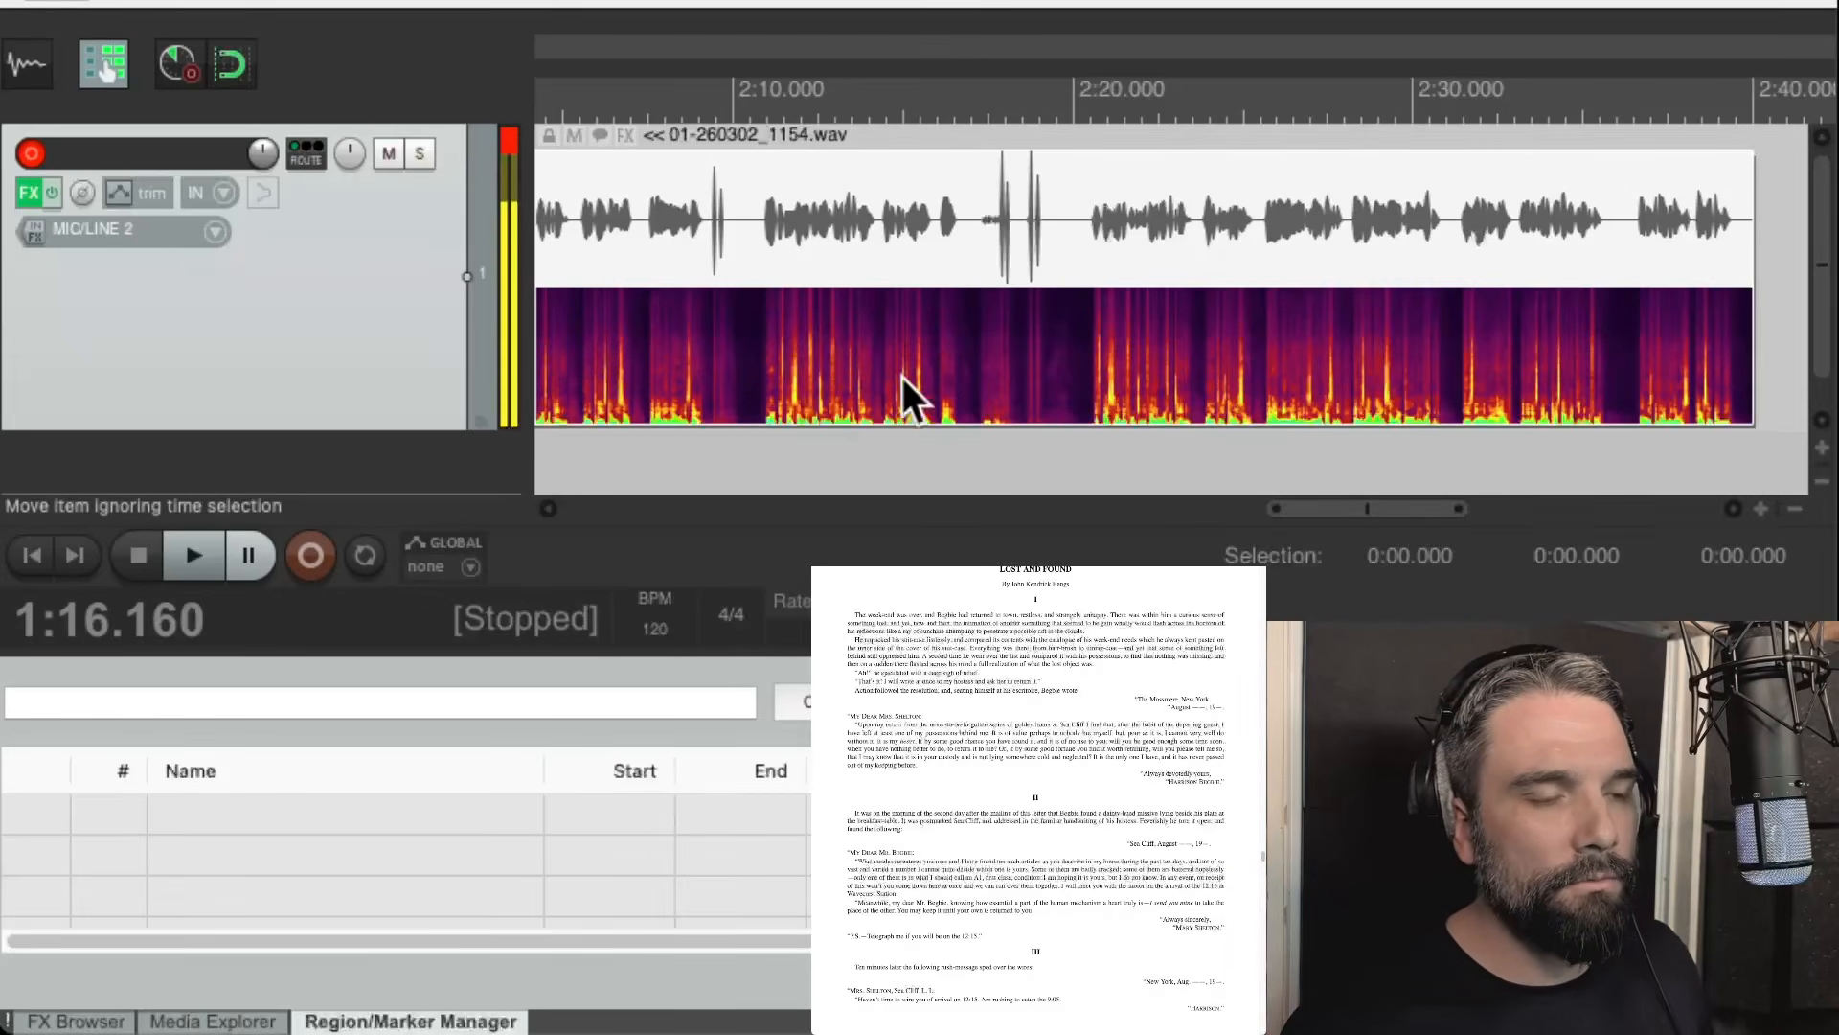
{"action": "scroll", "coordinate": [715, 416], "scroll_direction": "up", "scroll_amount": 1}
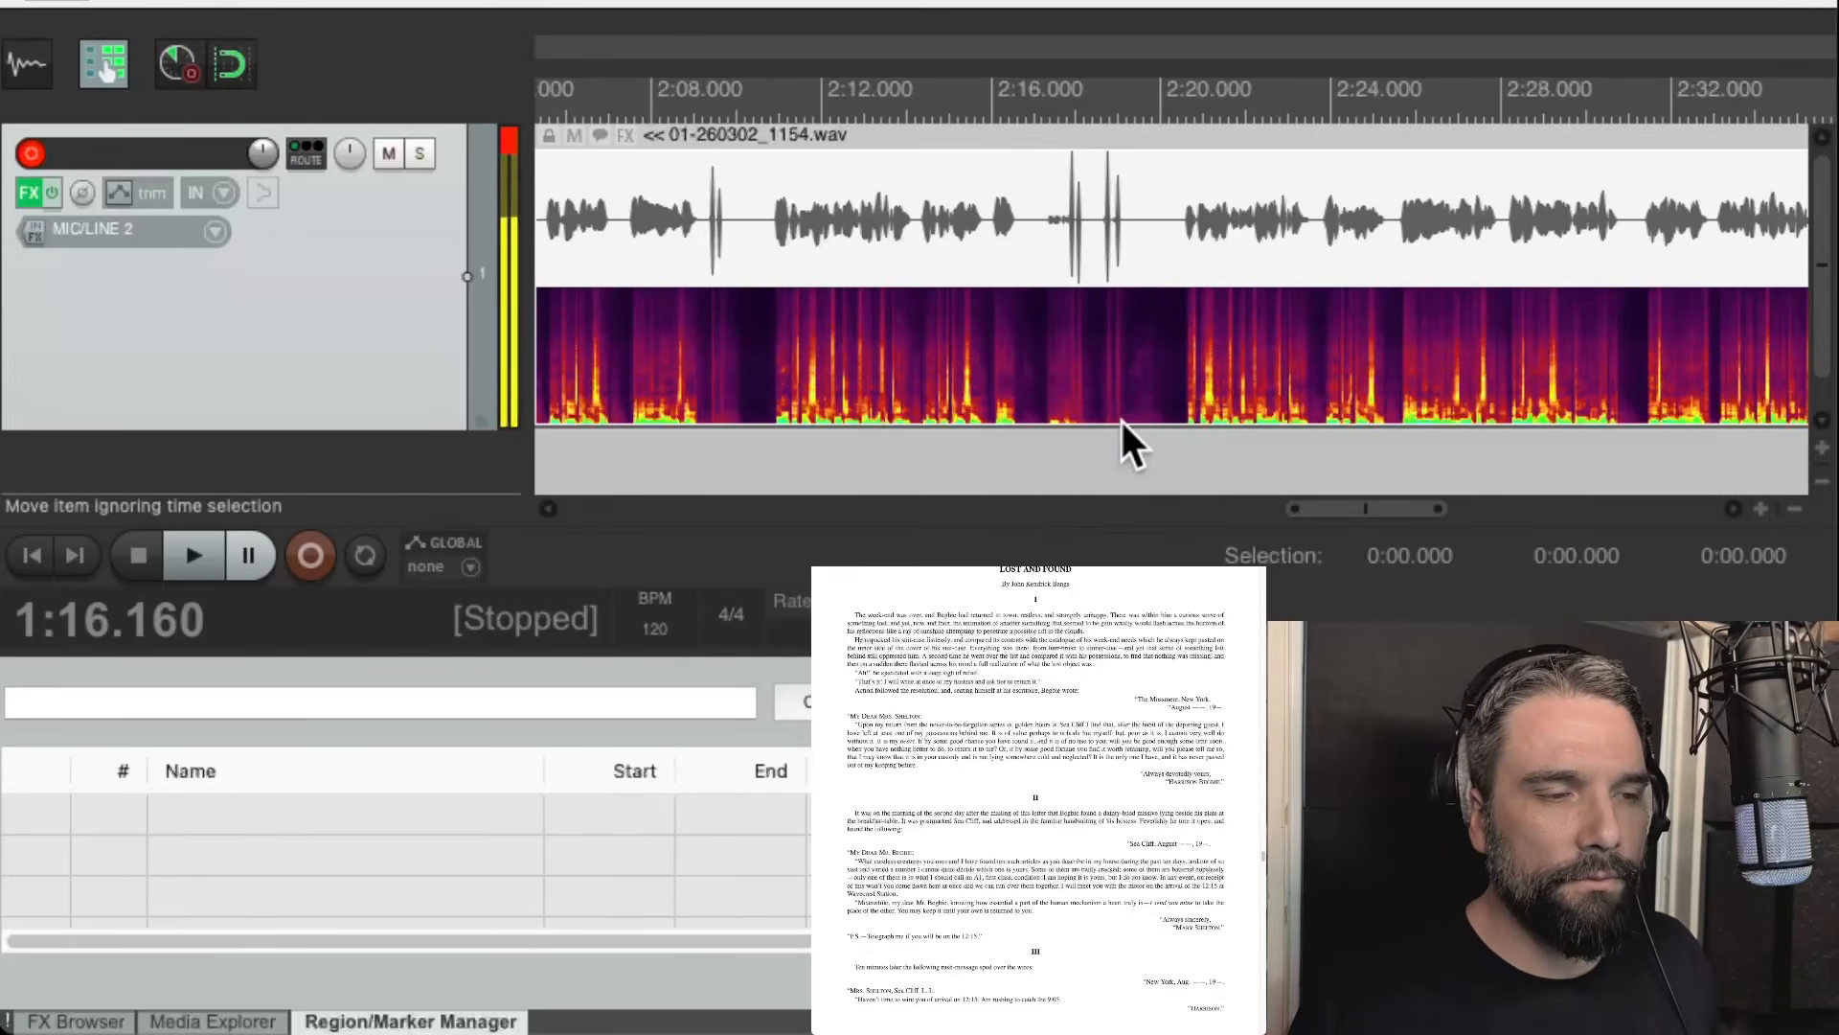
{"action": "left_click", "coordinate": [1179, 431]}
{"action": "scroll", "coordinate": [1175, 431], "scroll_direction": "up", "scroll_amount": 2}
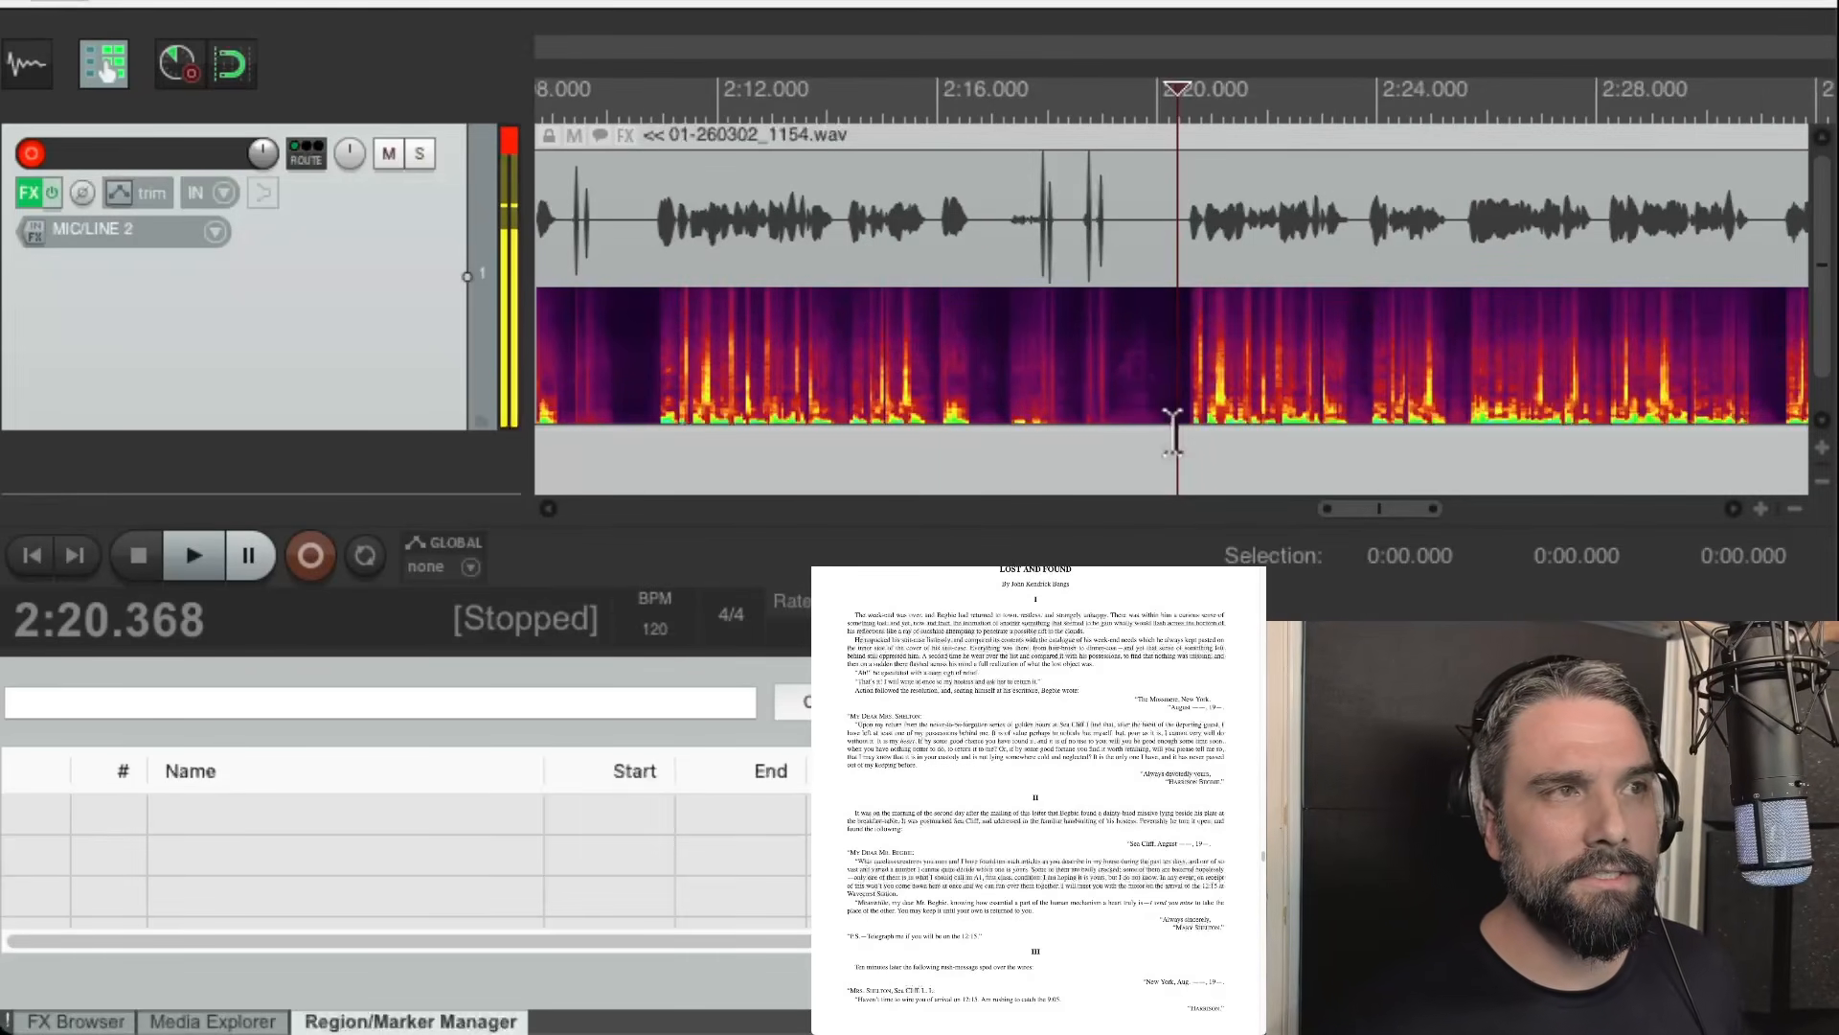
{"action": "key", "text": "space"}
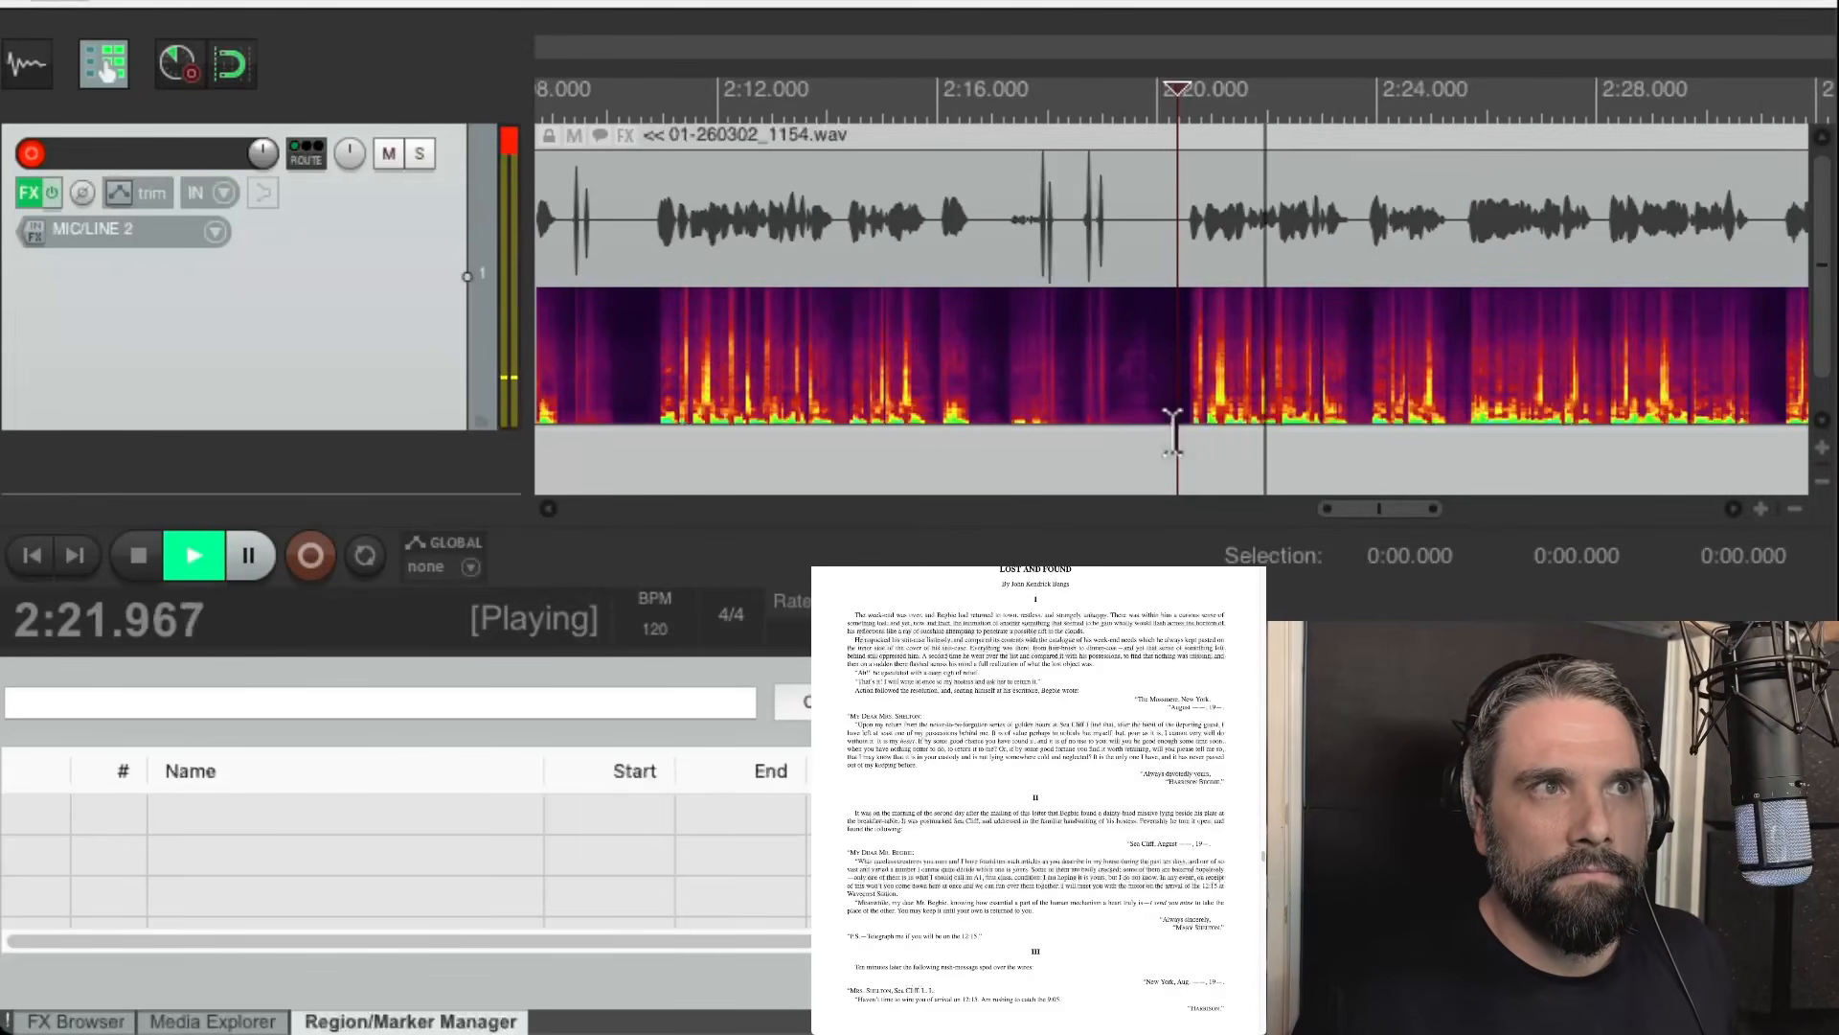
{"action": "key", "text": "space"}
Play the phrases before the click spikes near 2:09, starting from about 2:07.5 and from about 2:01.4.
{"action": "scroll", "coordinate": [1174, 436], "scroll_direction": "down", "scroll_amount": 3}
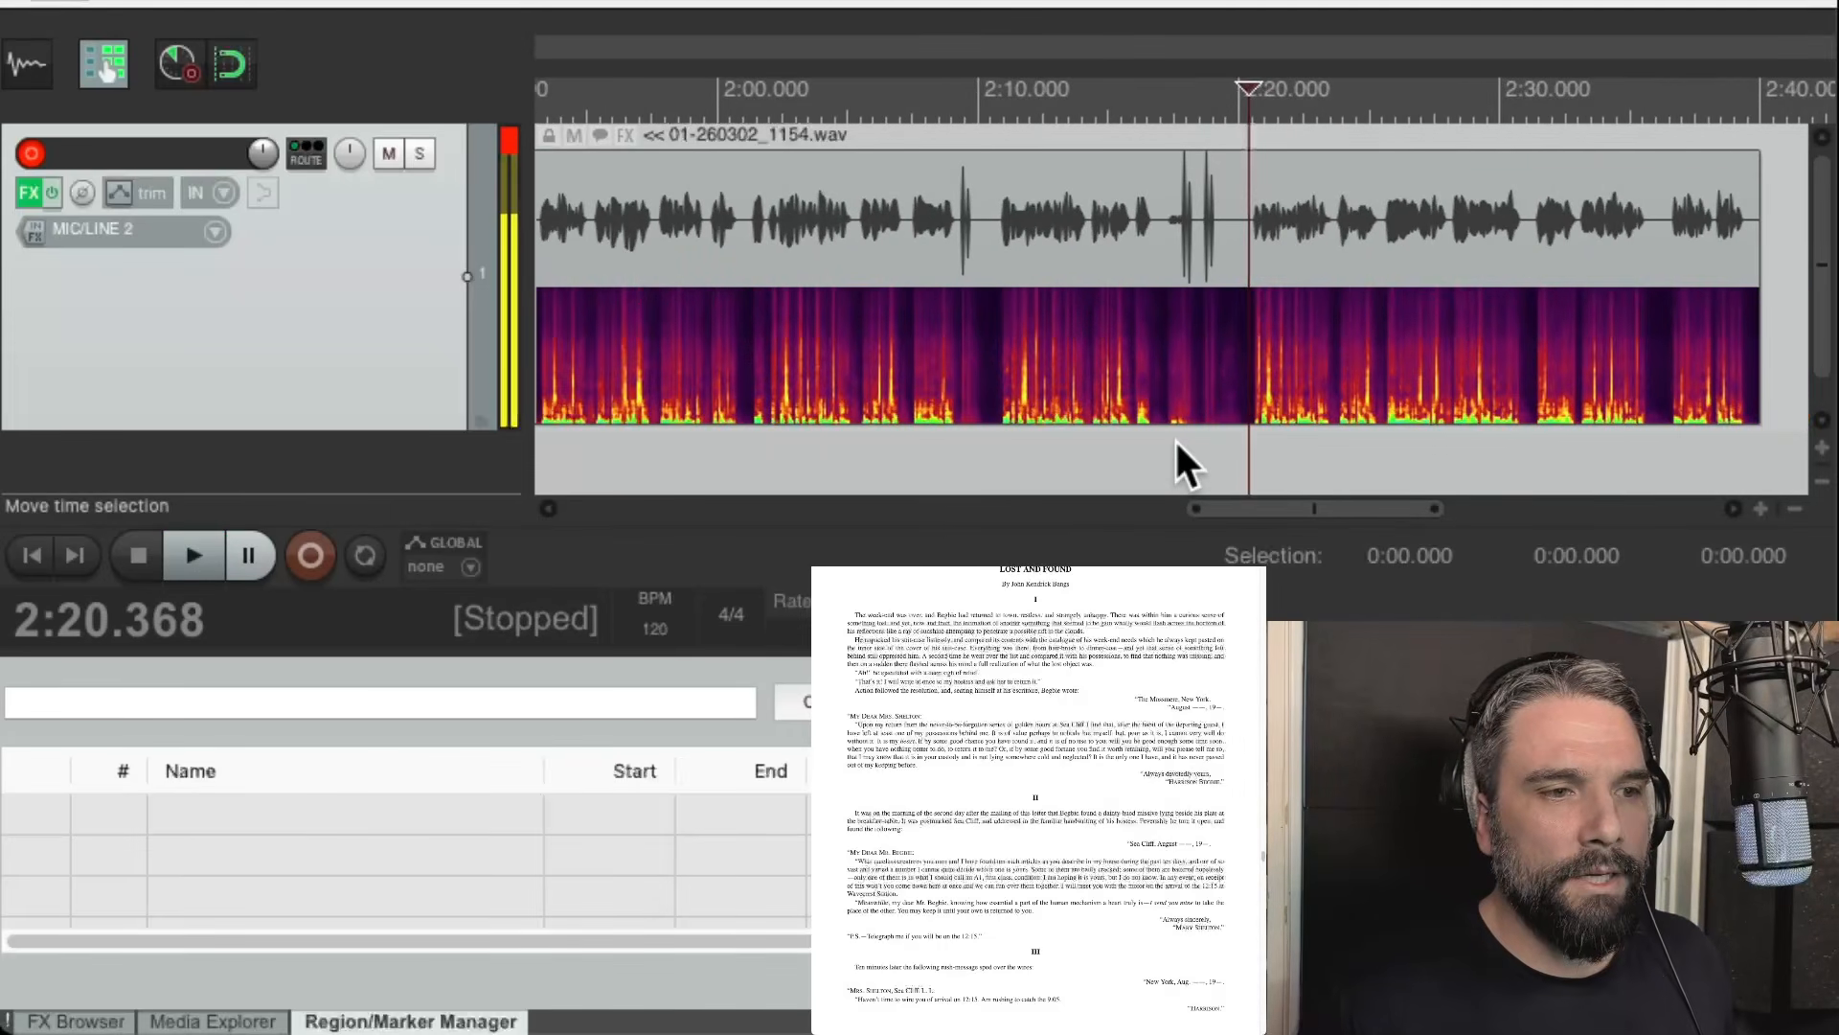
{"action": "scroll", "coordinate": [1080, 440], "scroll_direction": "up", "scroll_amount": 3}
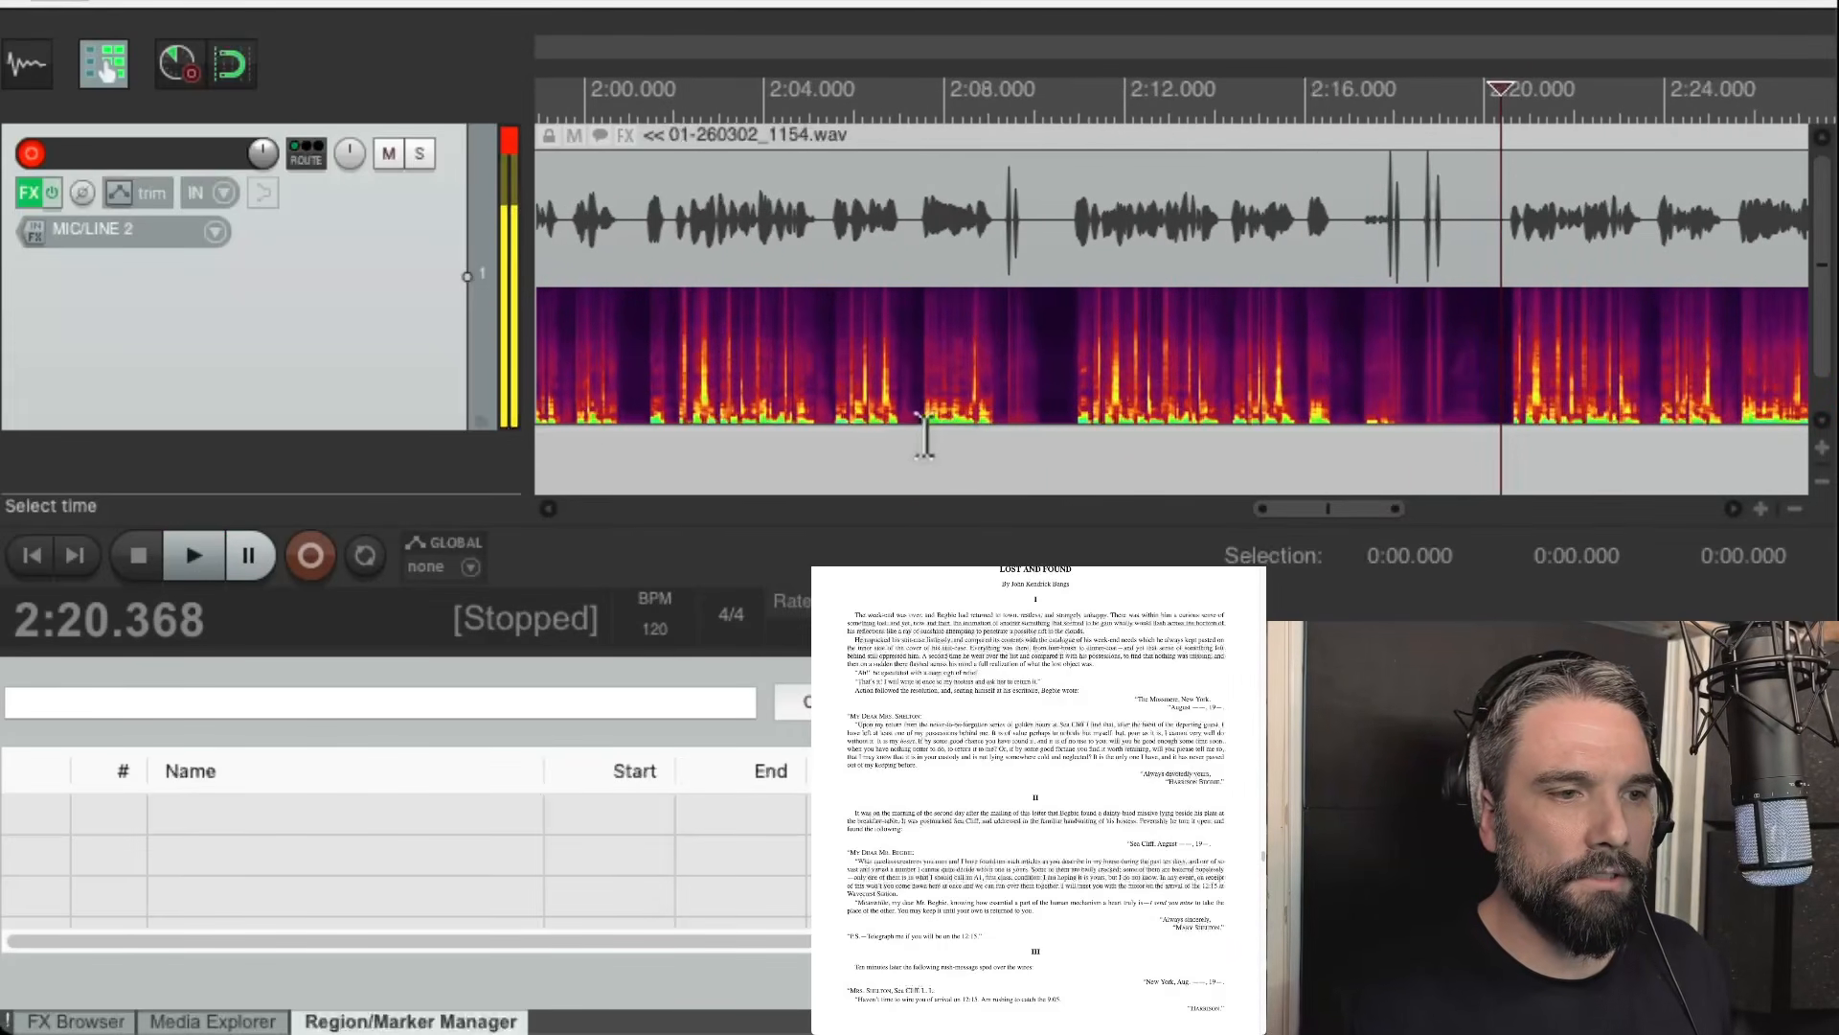
{"action": "scroll", "coordinate": [922, 431], "scroll_direction": "up", "scroll_amount": 2}
{"action": "left_click", "coordinate": [915, 436]}
{"action": "key", "text": "space"}
{"action": "key", "text": "space"}
{"action": "scroll", "coordinate": [920, 450], "scroll_direction": "down", "scroll_amount": 2}
{"action": "scroll", "coordinate": [917, 440], "scroll_direction": "down", "scroll_amount": 1}
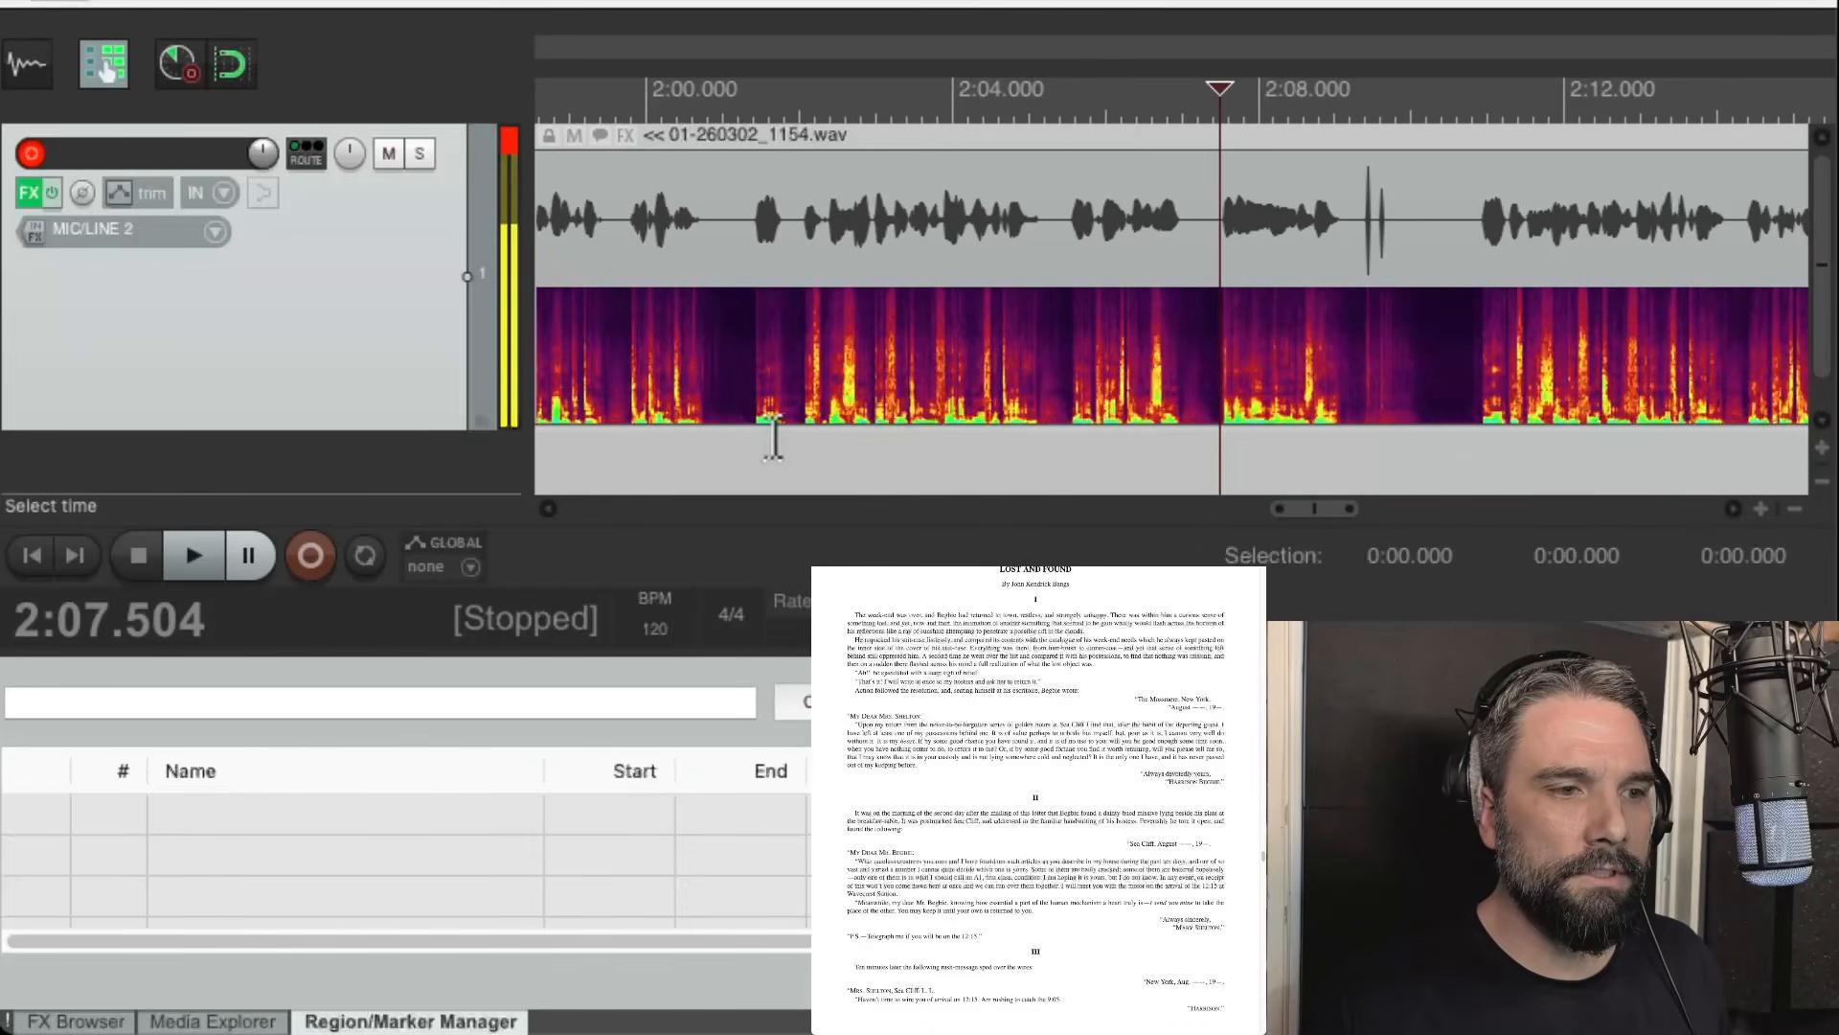
{"action": "left_click", "coordinate": [753, 436]}
{"action": "key", "text": "space"}
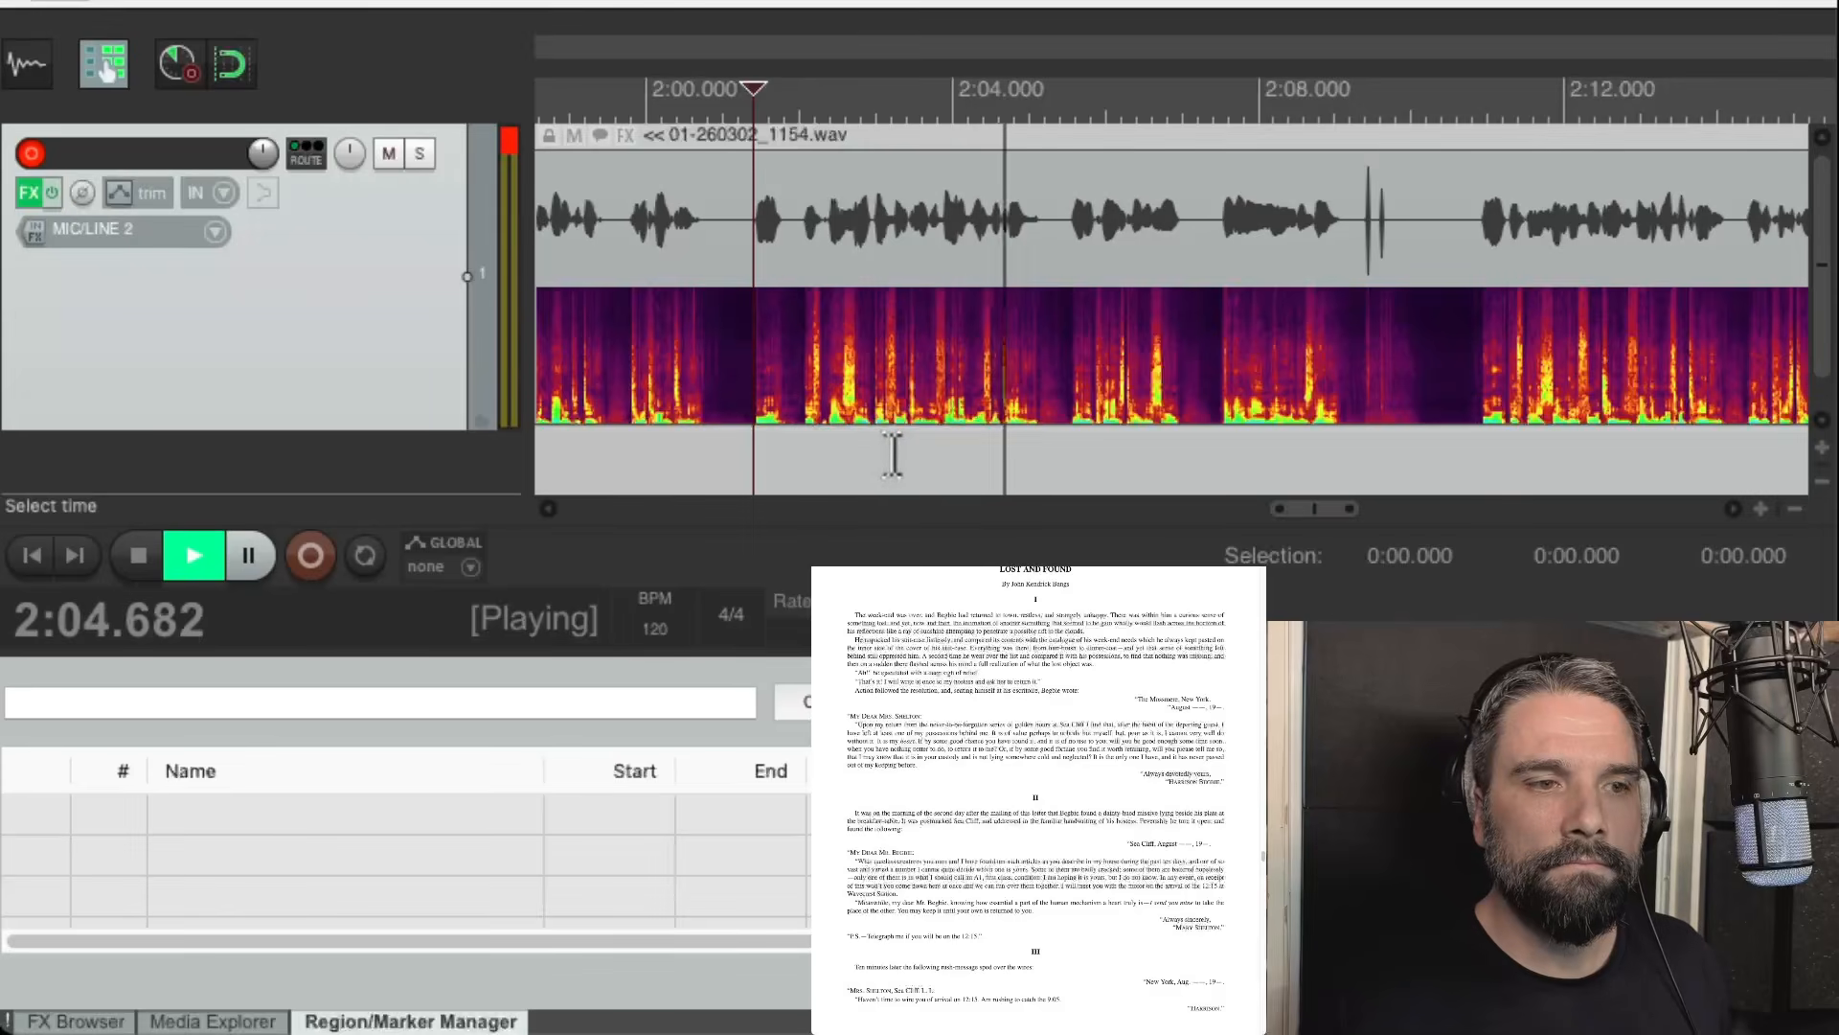
{"action": "key", "text": "space"}
Return to the retake after the double click spikes near 2:18 and play it from about 2:20.5.
{"action": "scroll", "coordinate": [1092, 484], "scroll_direction": "right", "scroll_amount": 1}
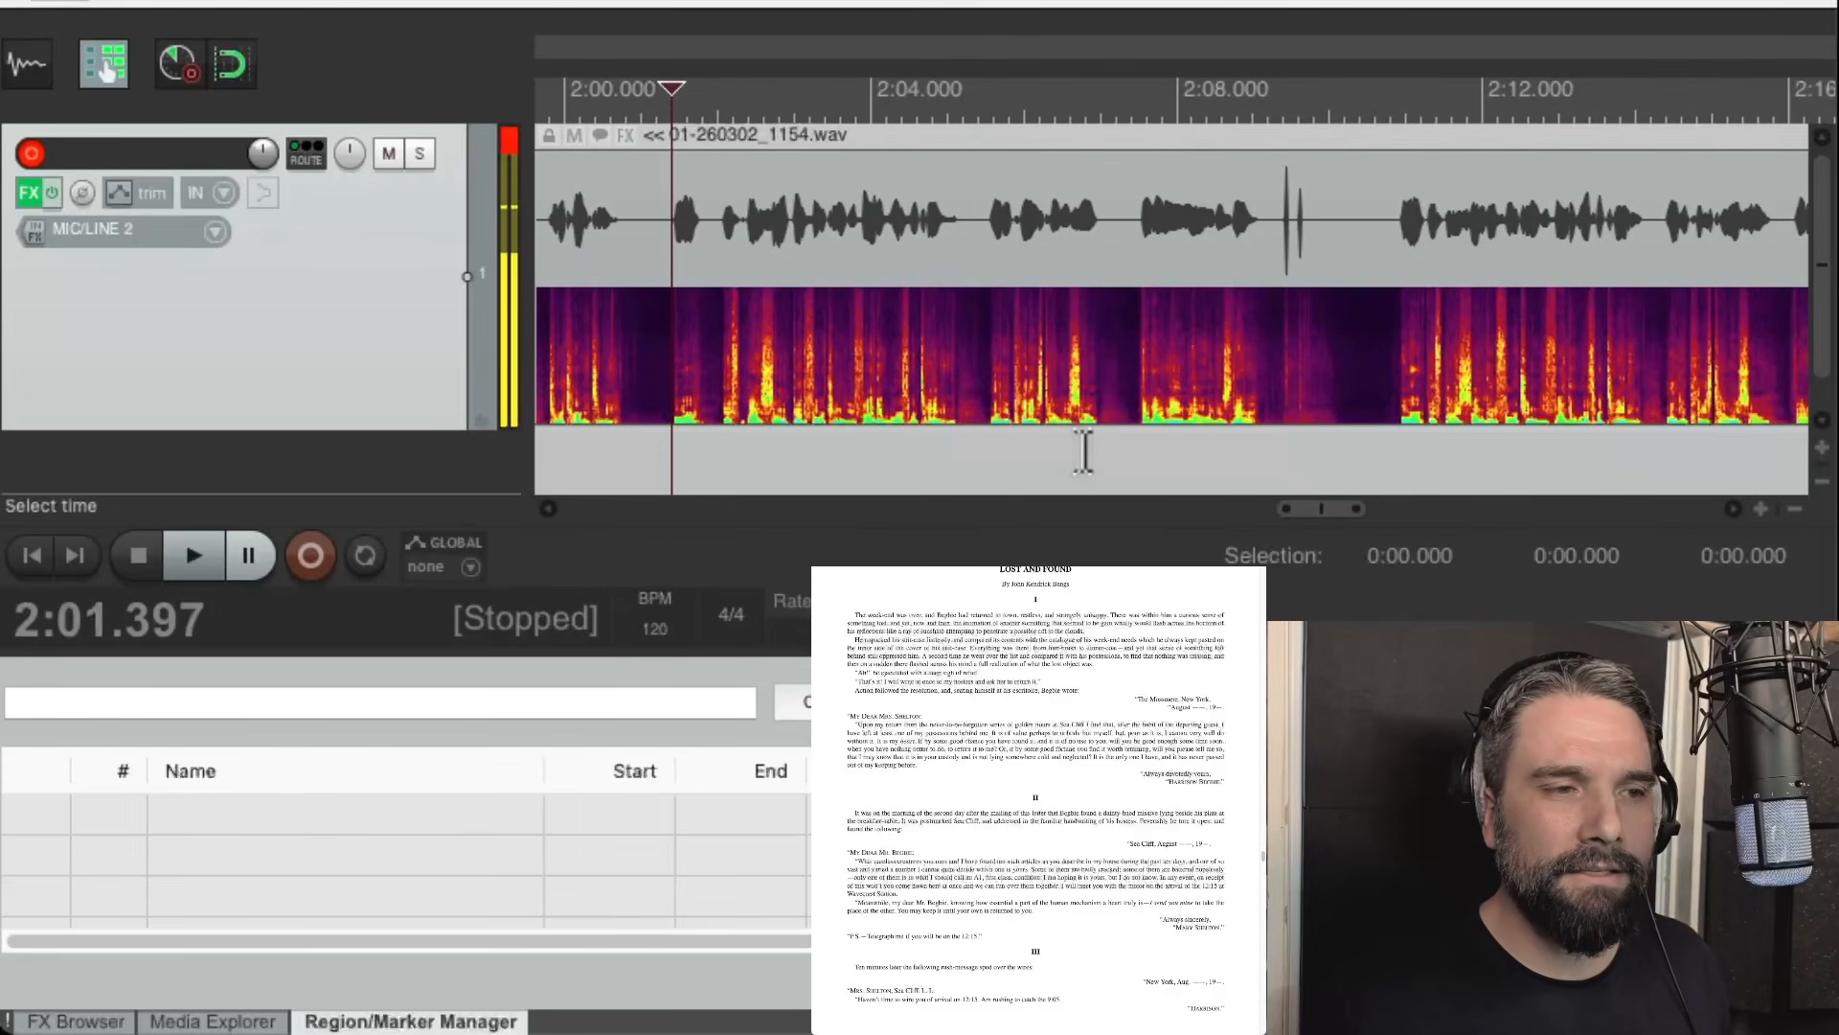
{"action": "scroll", "coordinate": [1112, 484], "scroll_direction": "right", "scroll_amount": 10}
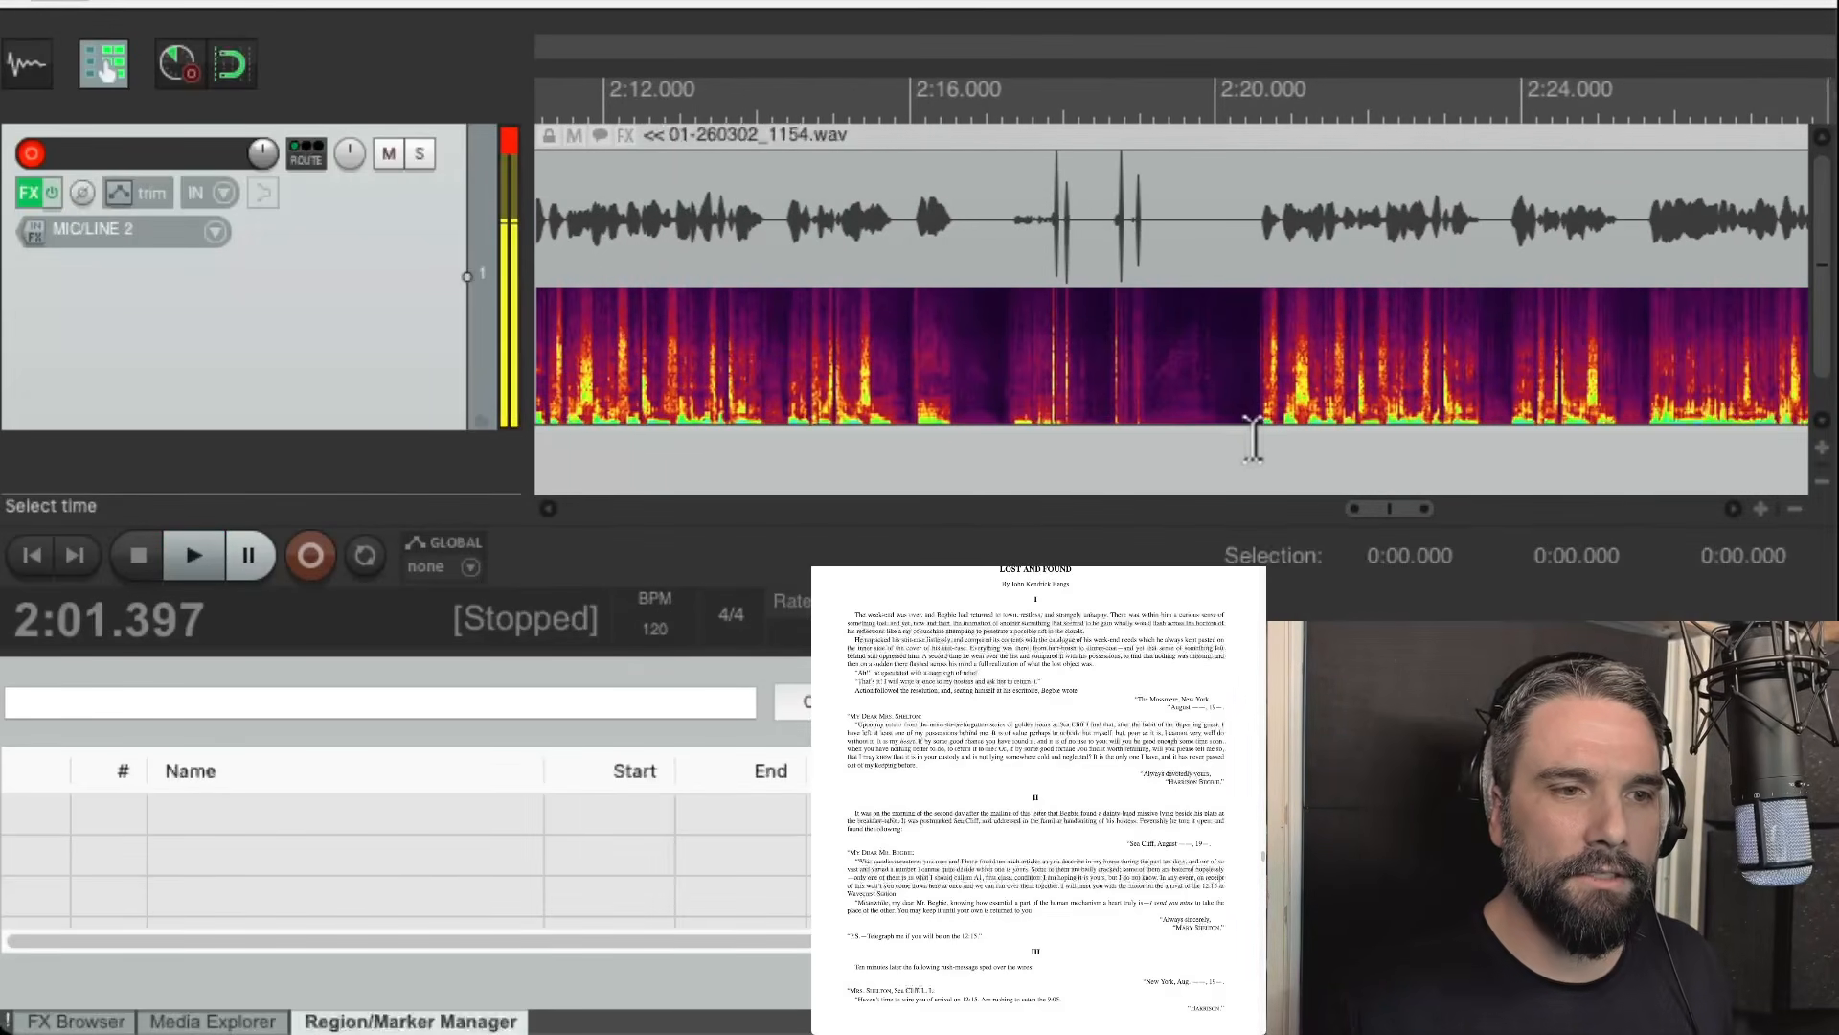
{"action": "left_click", "coordinate": [1253, 440]}
{"action": "key", "text": "space"}
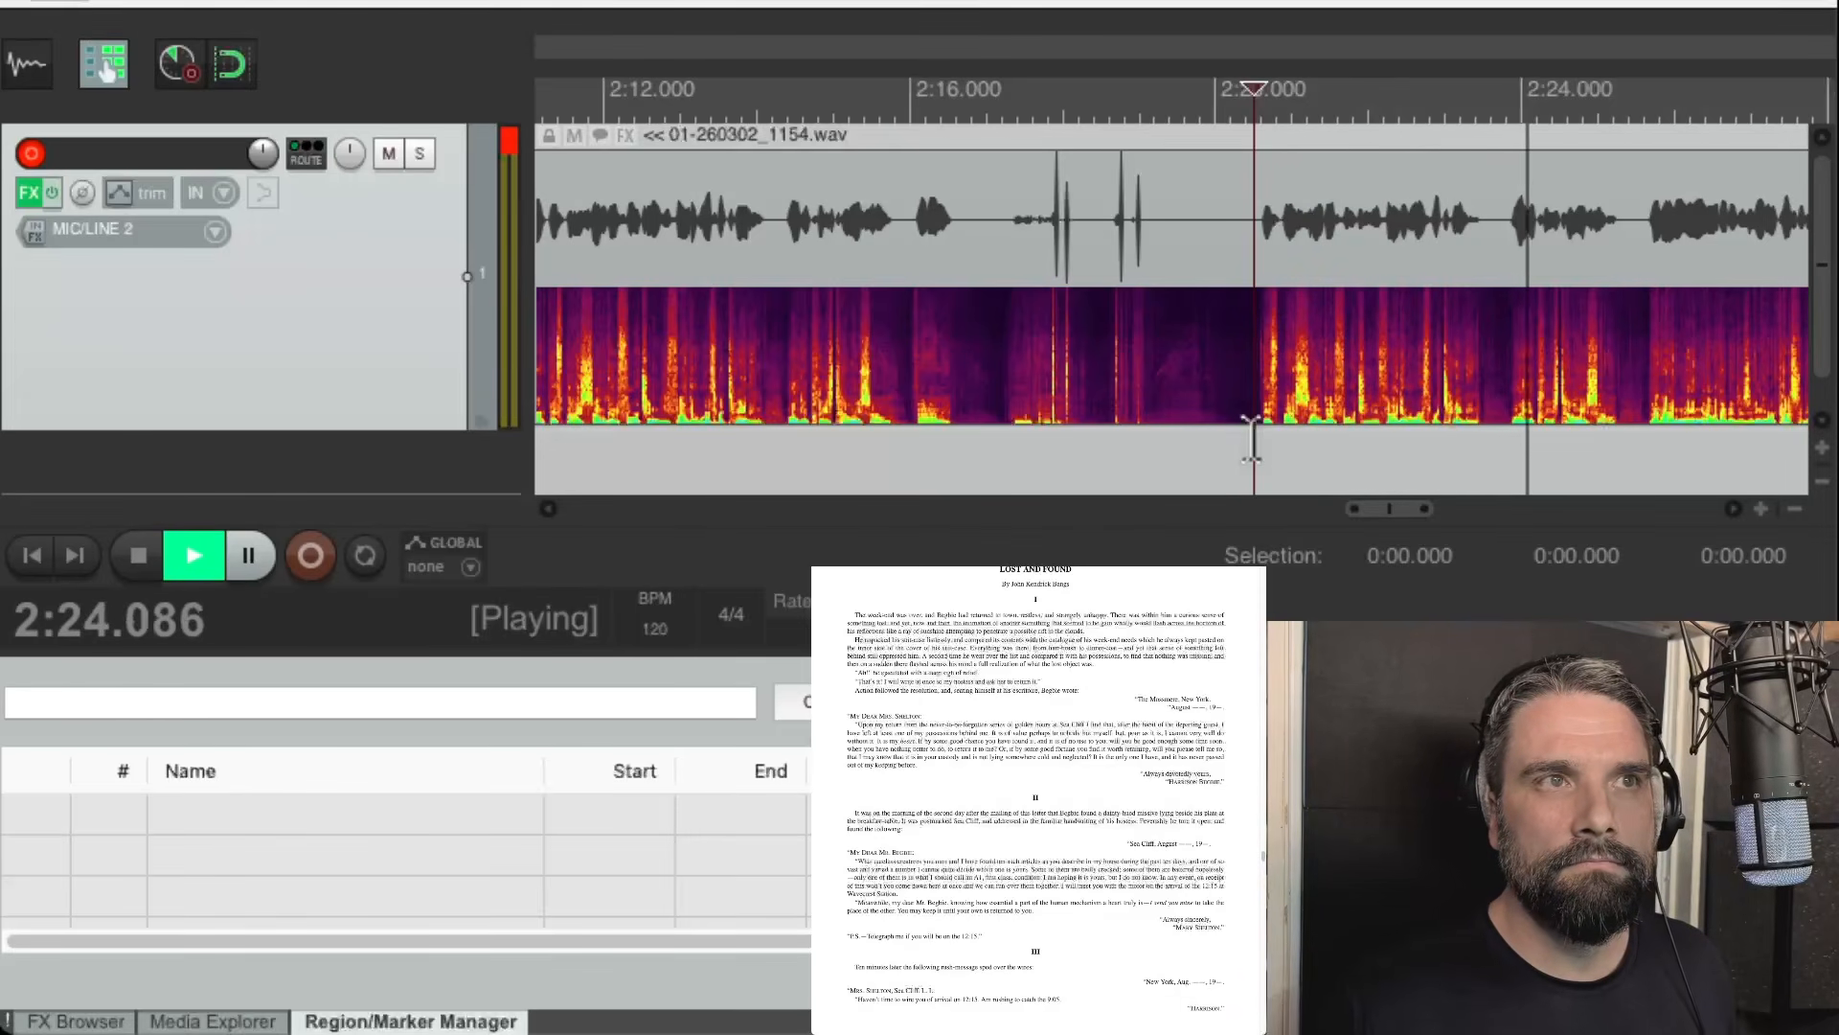
{"action": "key", "text": "space"}
Split the new recording in the pause after the retake's first phrase, at about 2:23.5.
{"action": "scroll", "coordinate": [1494, 436], "scroll_direction": "up", "scroll_amount": 1}
{"action": "scroll", "coordinate": [1490, 421], "scroll_direction": "up", "scroll_amount": 3}
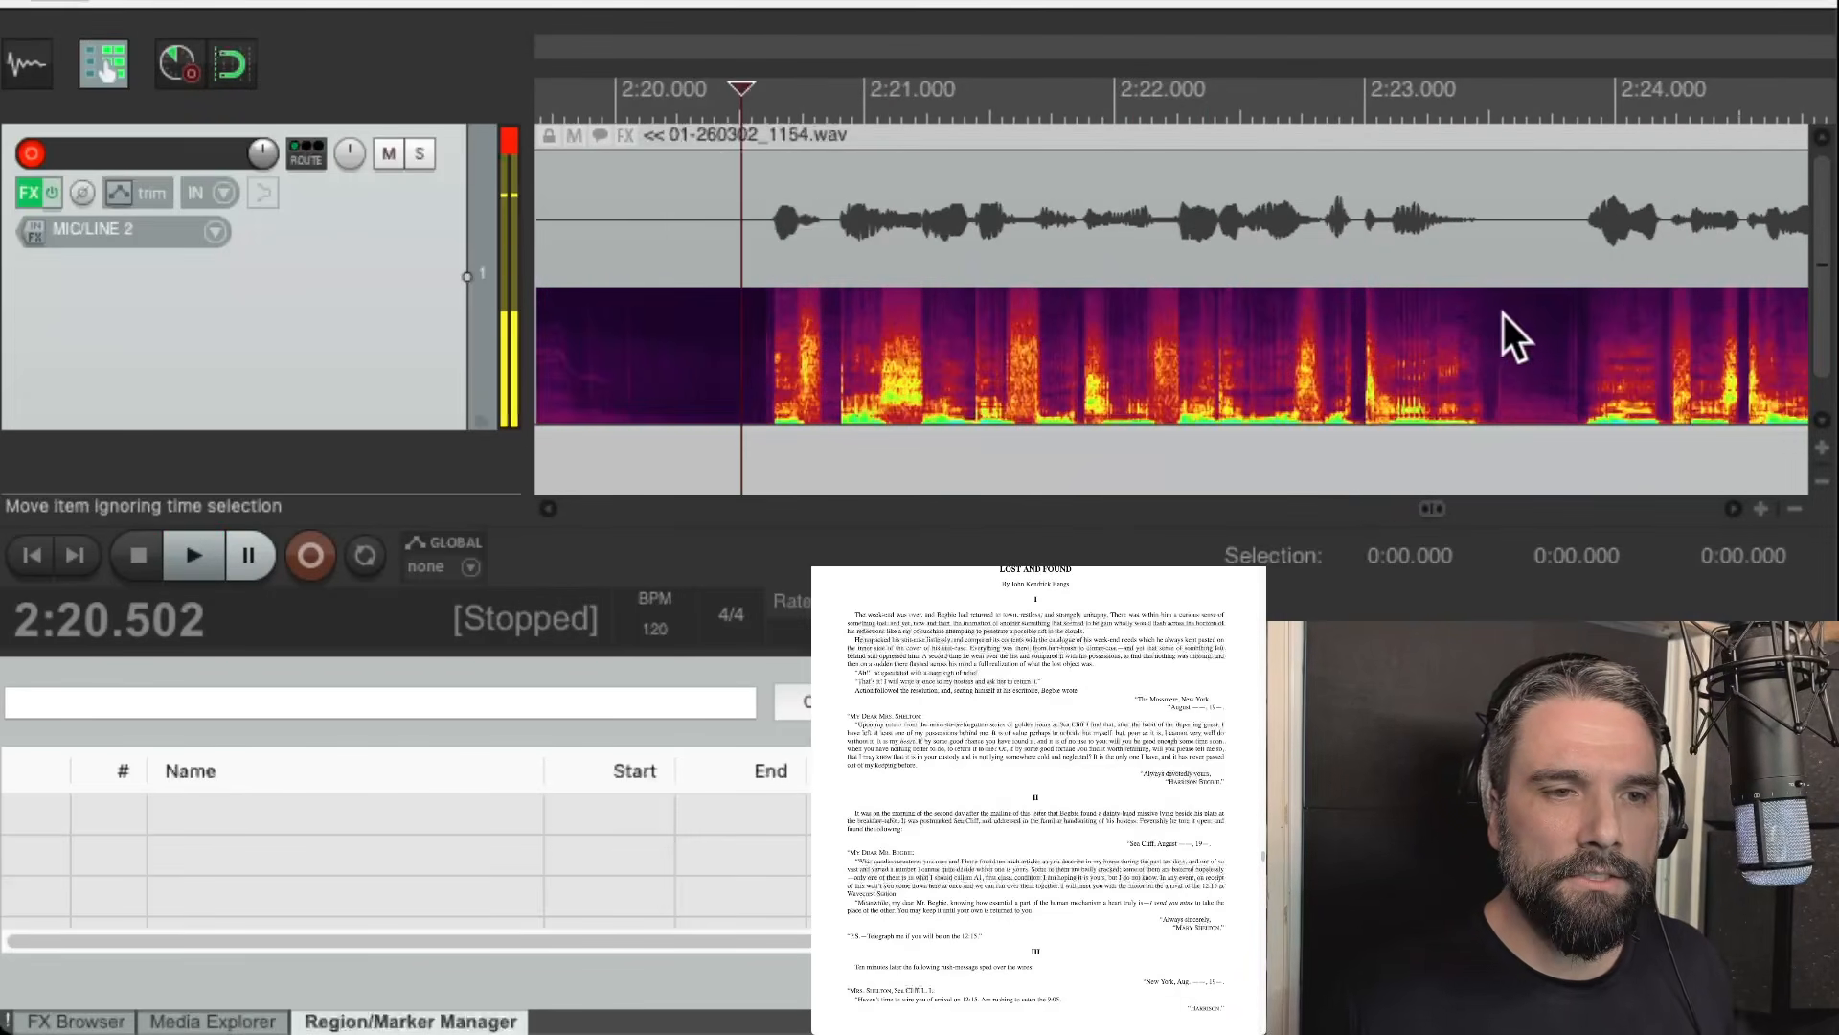
{"action": "left_click", "coordinate": [1487, 292]}
{"action": "key", "text": "s"}
{"action": "scroll", "coordinate": [1279, 302], "scroll_direction": "down", "scroll_amount": 3}
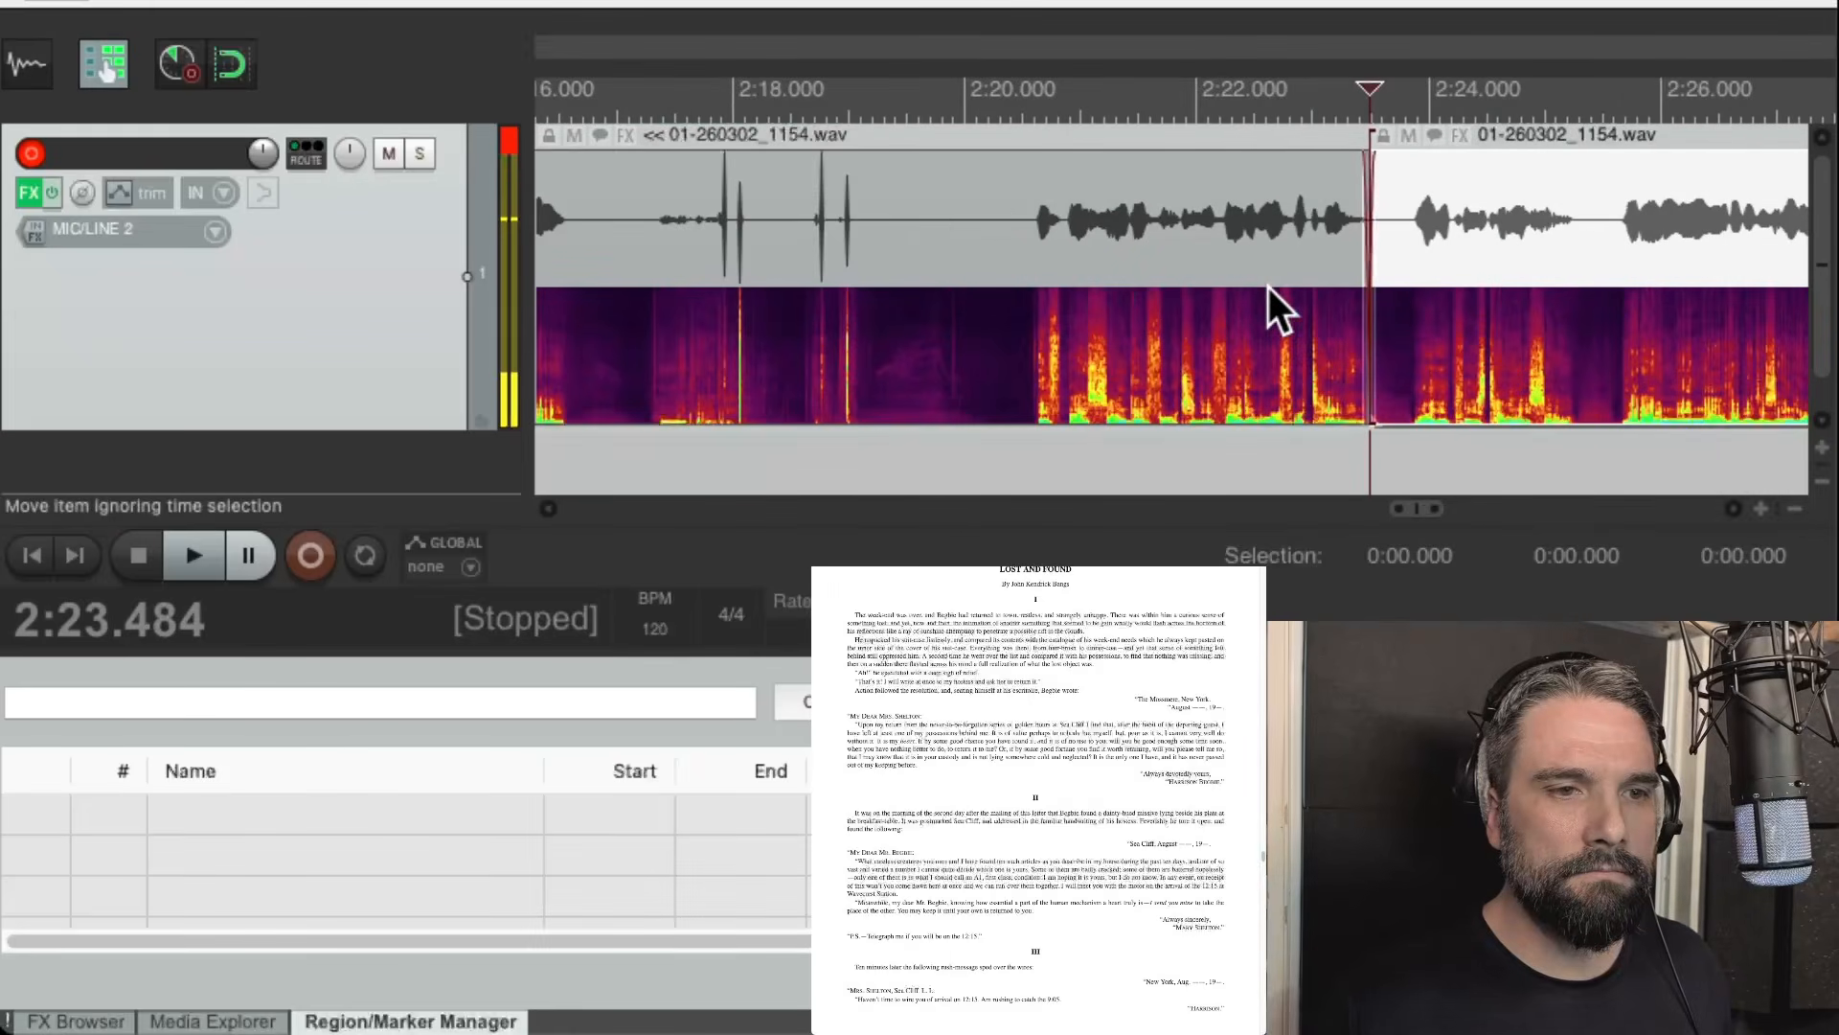
{"action": "scroll", "coordinate": [1507, 308], "scroll_direction": "up", "scroll_amount": 1}
{"action": "scroll", "coordinate": [1619, 364], "scroll_direction": "up", "scroll_amount": 3}
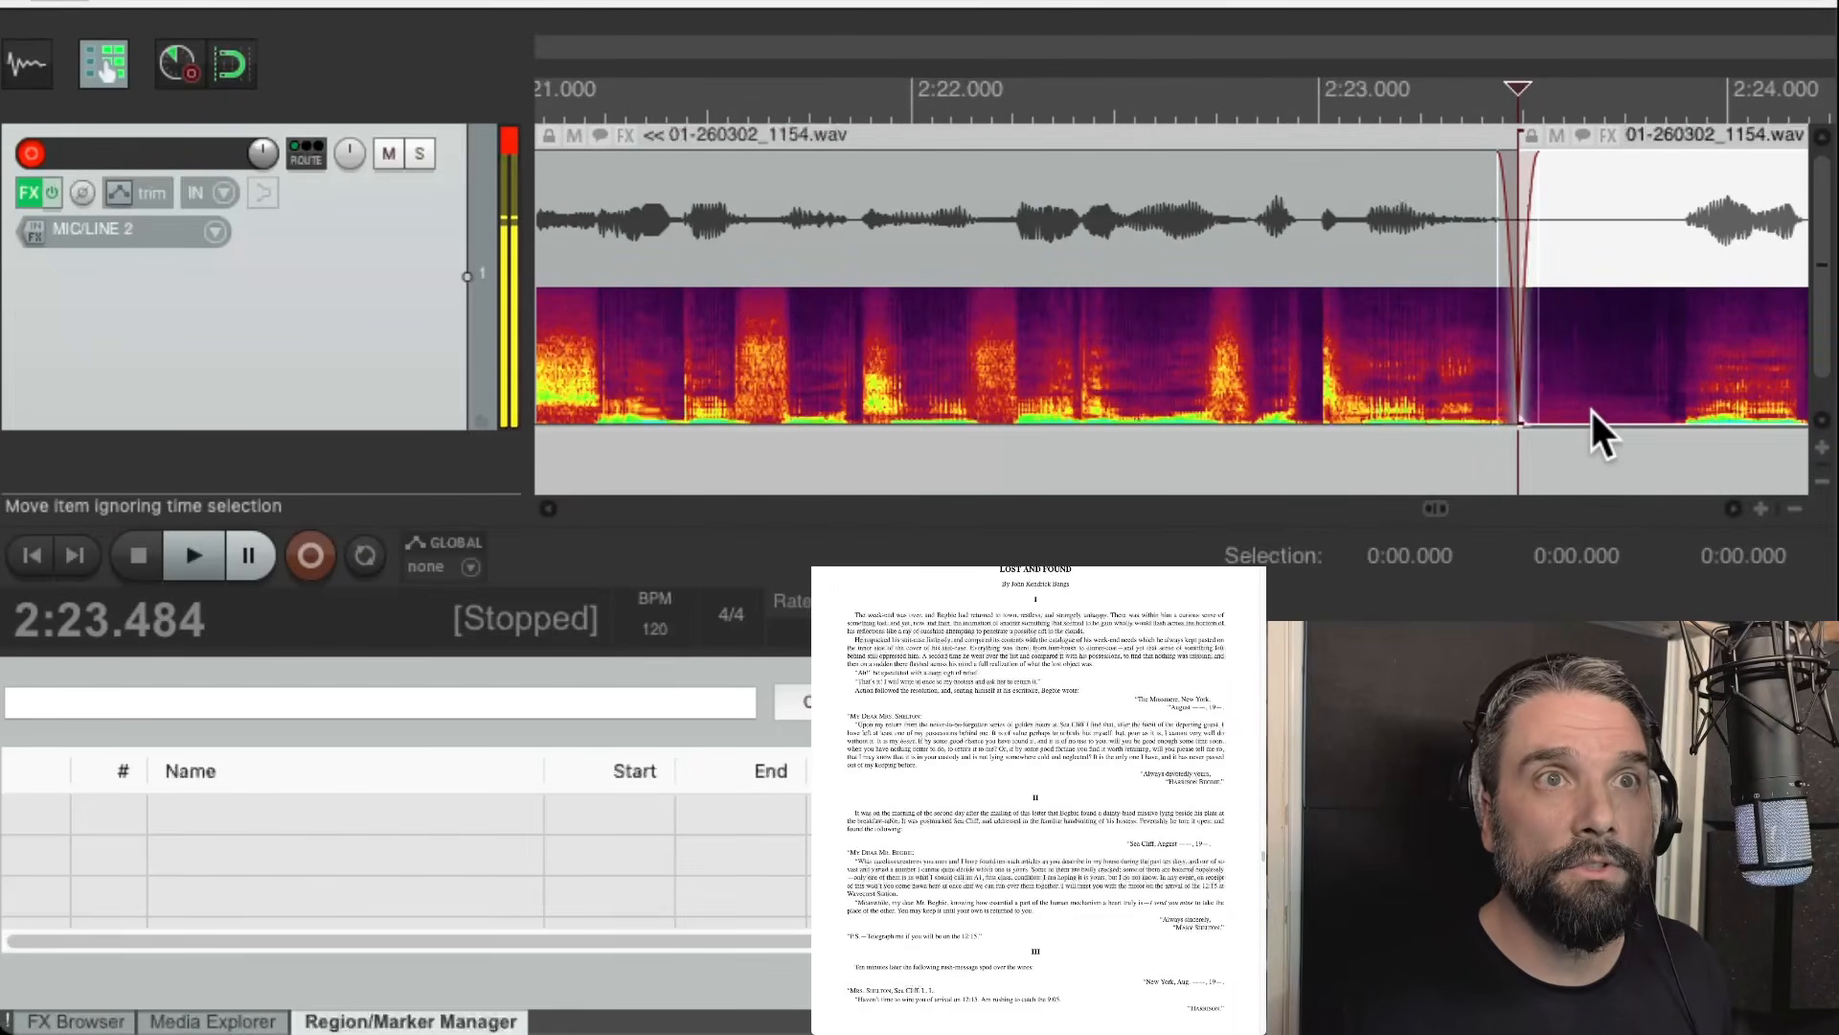
Play the phrase starting at about 2:05.6 and split the recording just before it, at about 2:05.5.
{"action": "scroll", "coordinate": [1480, 349], "scroll_direction": "down", "scroll_amount": 4}
{"action": "scroll", "coordinate": [1466, 325], "scroll_direction": "left", "scroll_amount": 6}
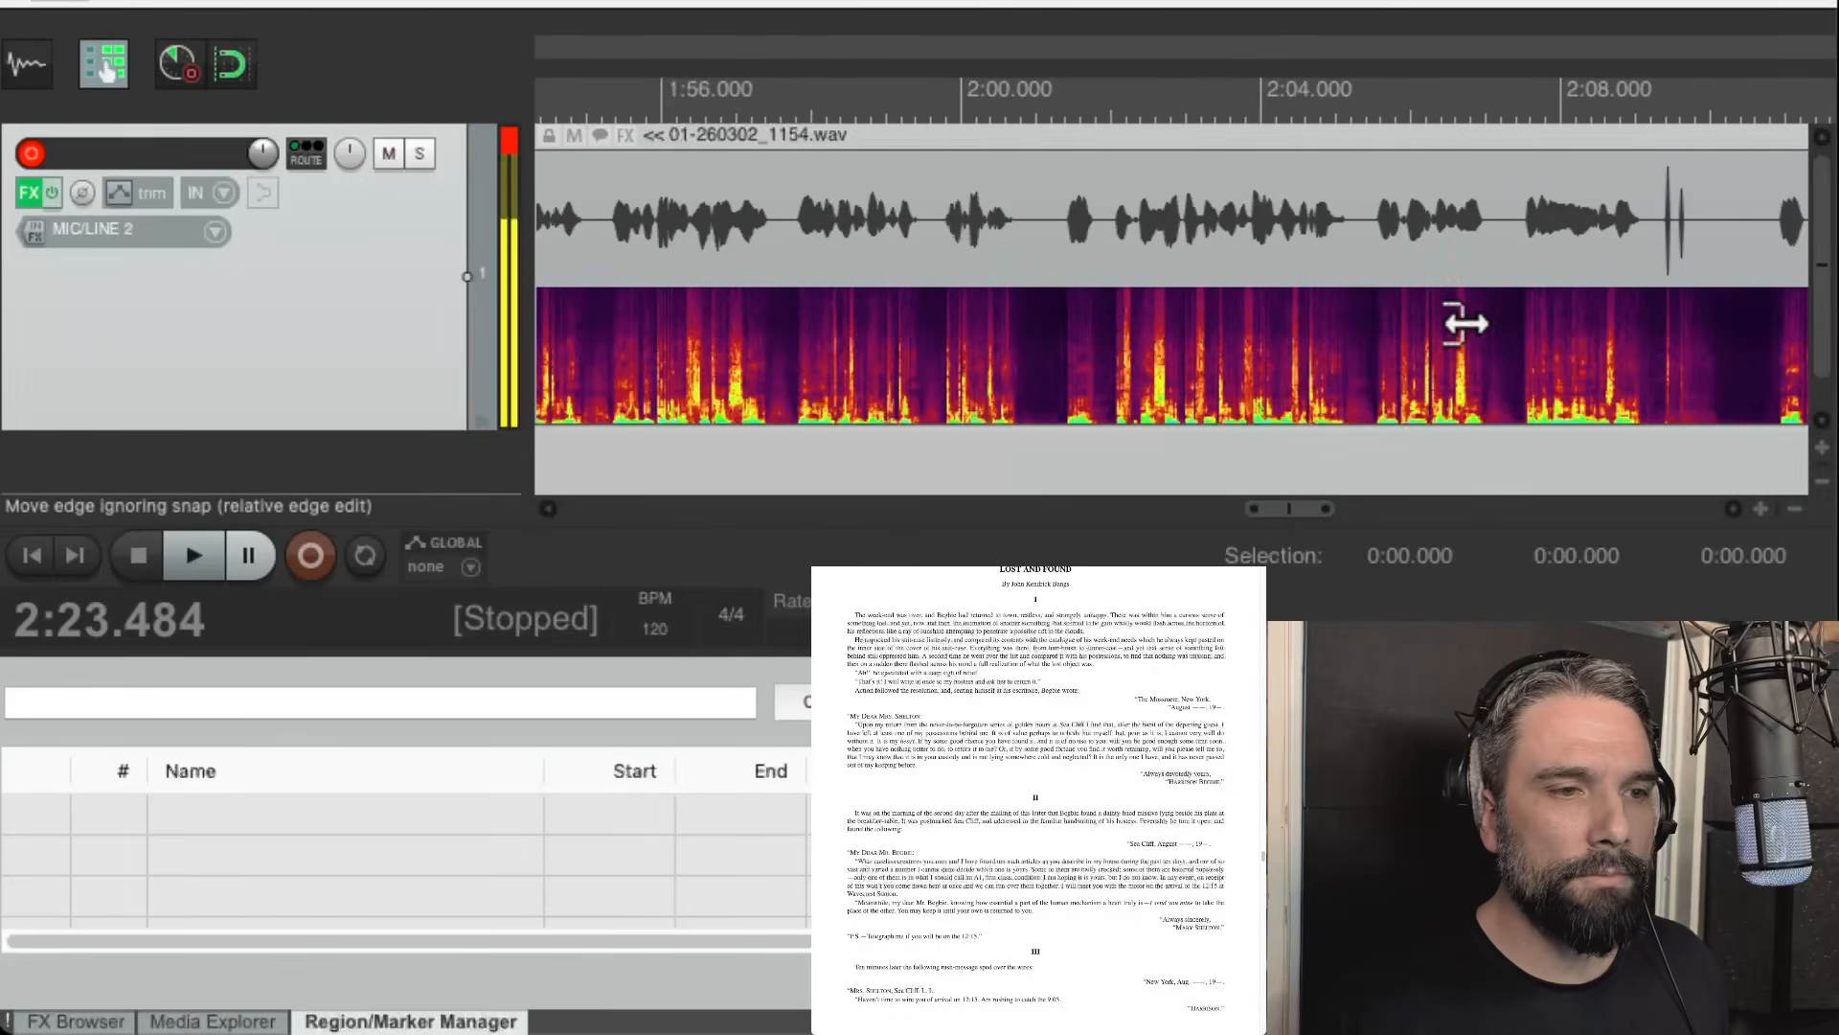
{"action": "left_click", "coordinate": [1377, 440]}
{"action": "key", "text": "space"}
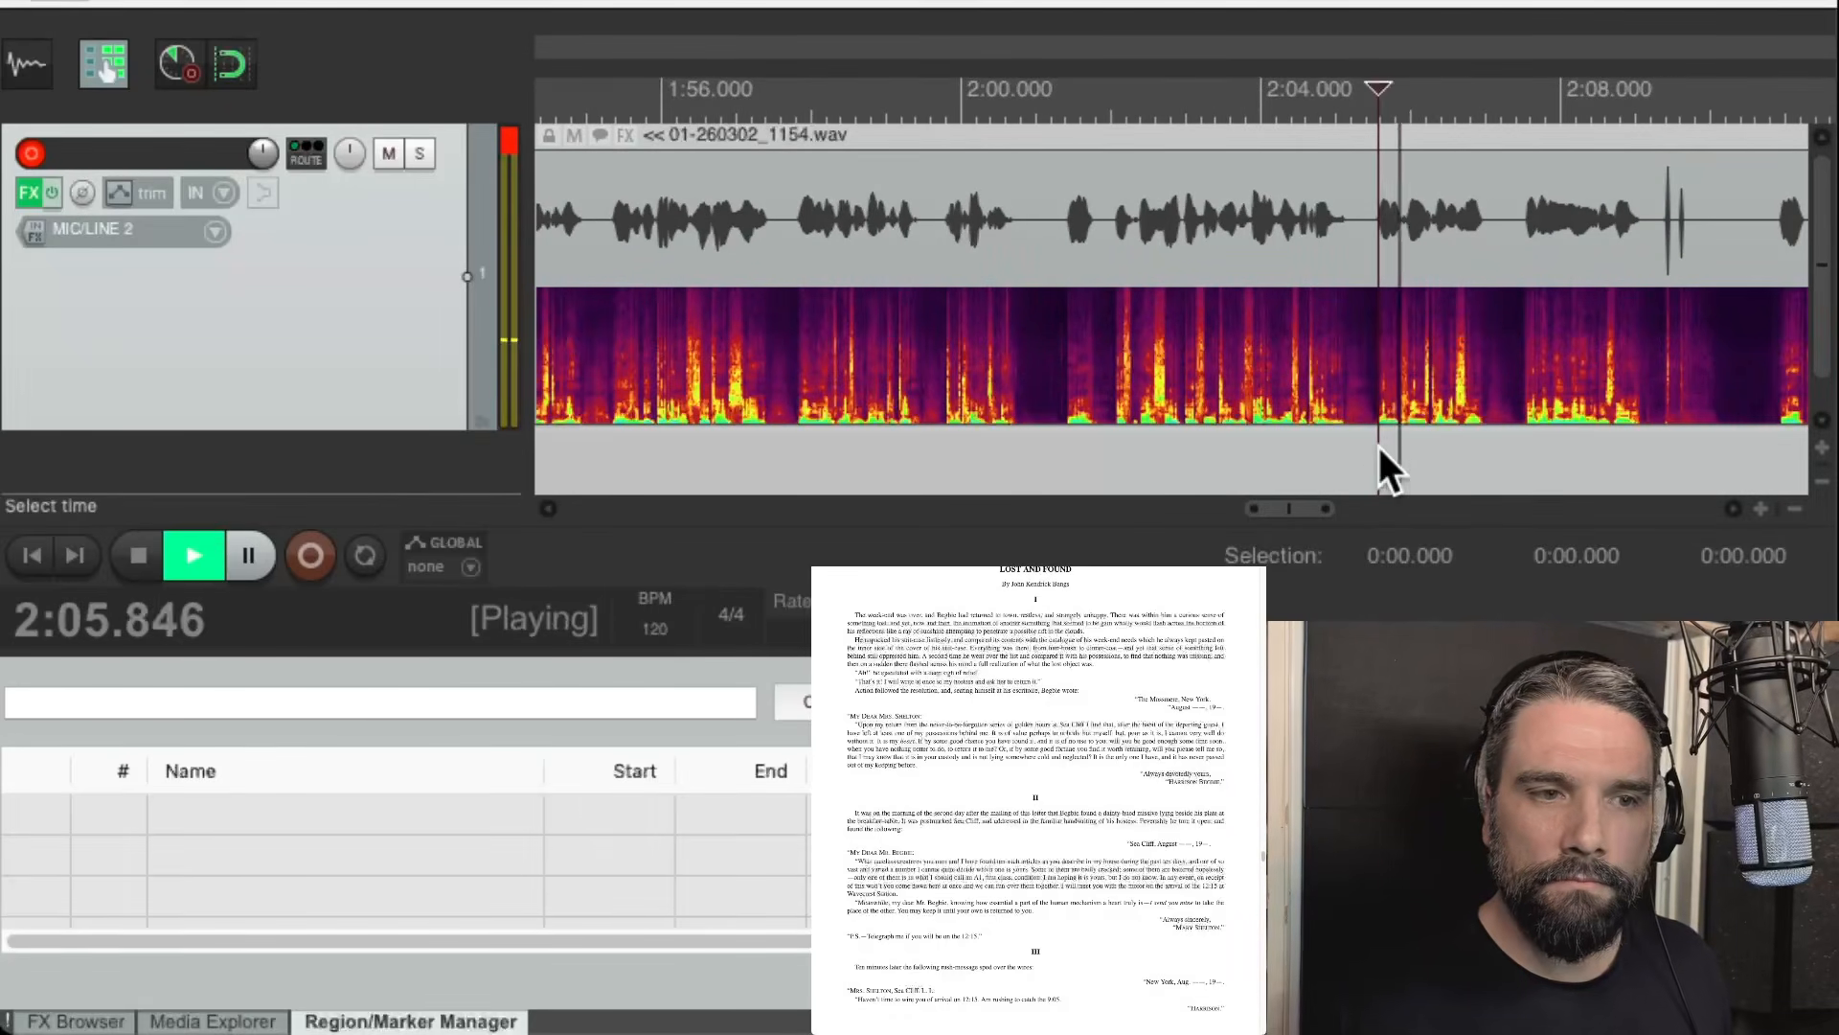
{"action": "scroll", "coordinate": [1377, 442], "scroll_direction": "up", "scroll_amount": 2}
{"action": "key", "text": "space"}
{"action": "scroll", "coordinate": [1379, 444], "scroll_direction": "up", "scroll_amount": 2}
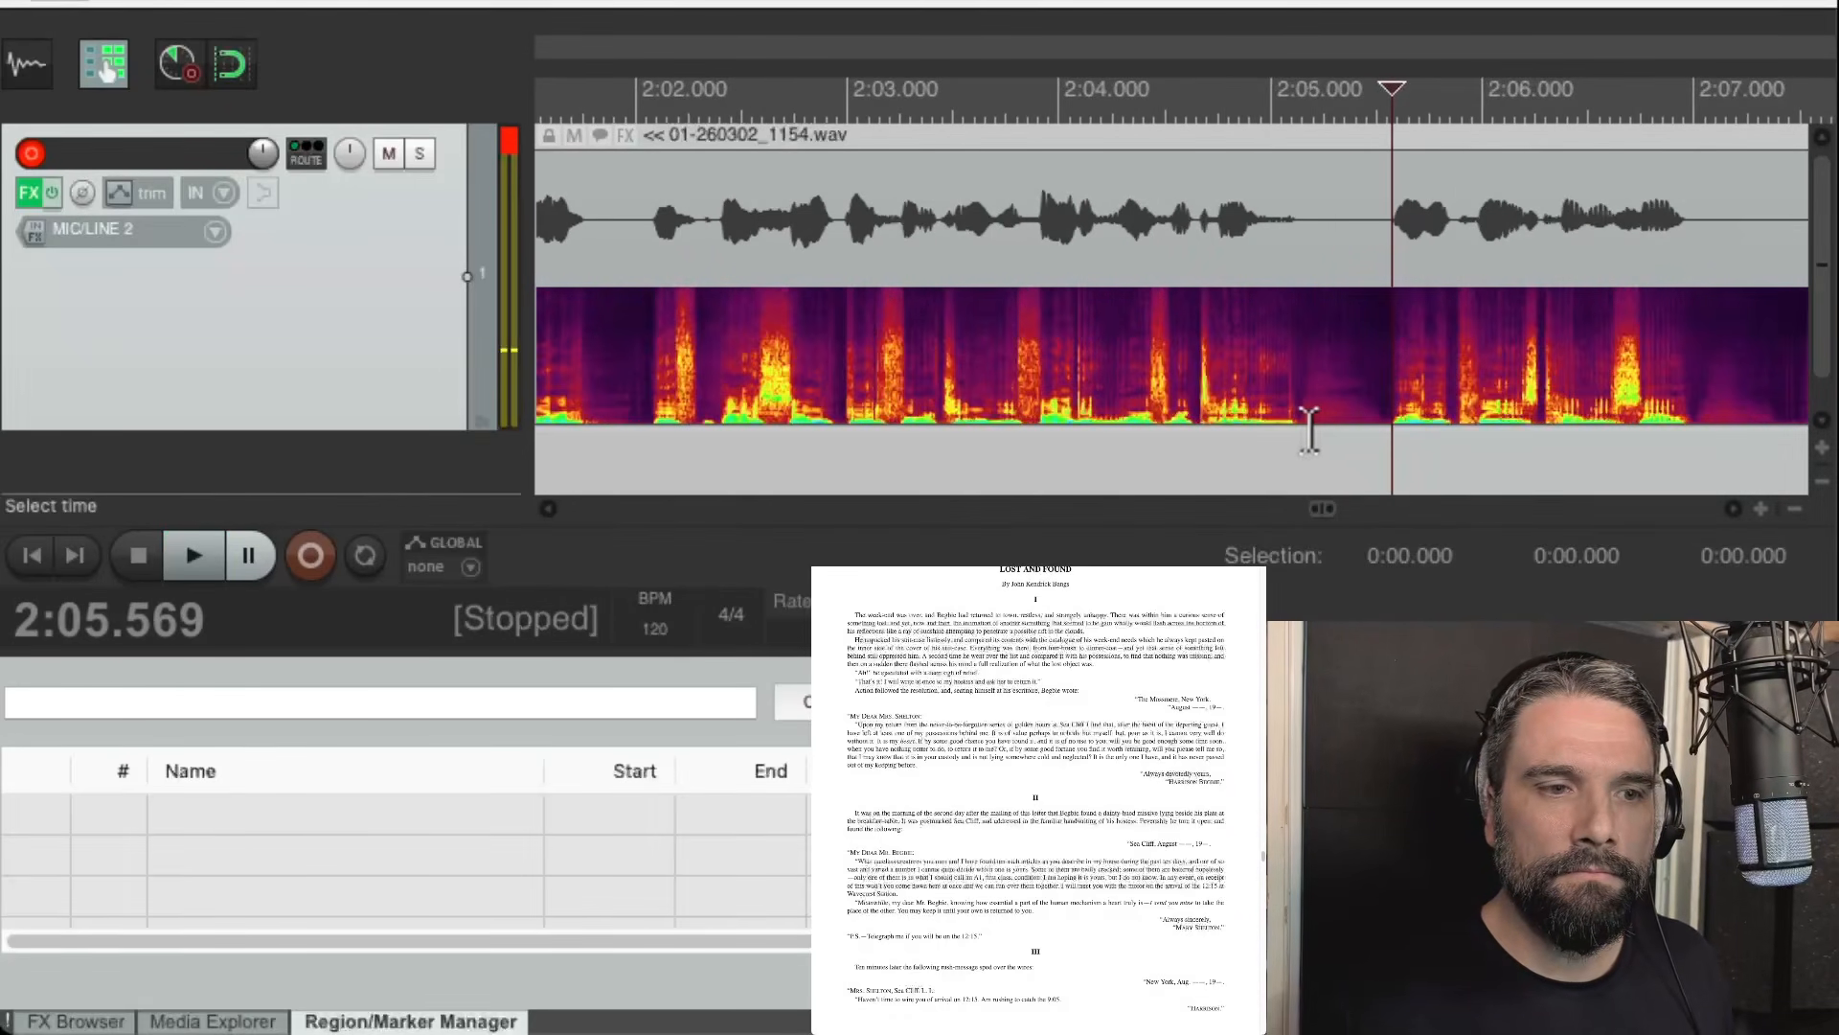
{"action": "left_click", "coordinate": [1381, 331]}
{"action": "key", "text": "s"}
{"action": "left_click", "coordinate": [1477, 311]}
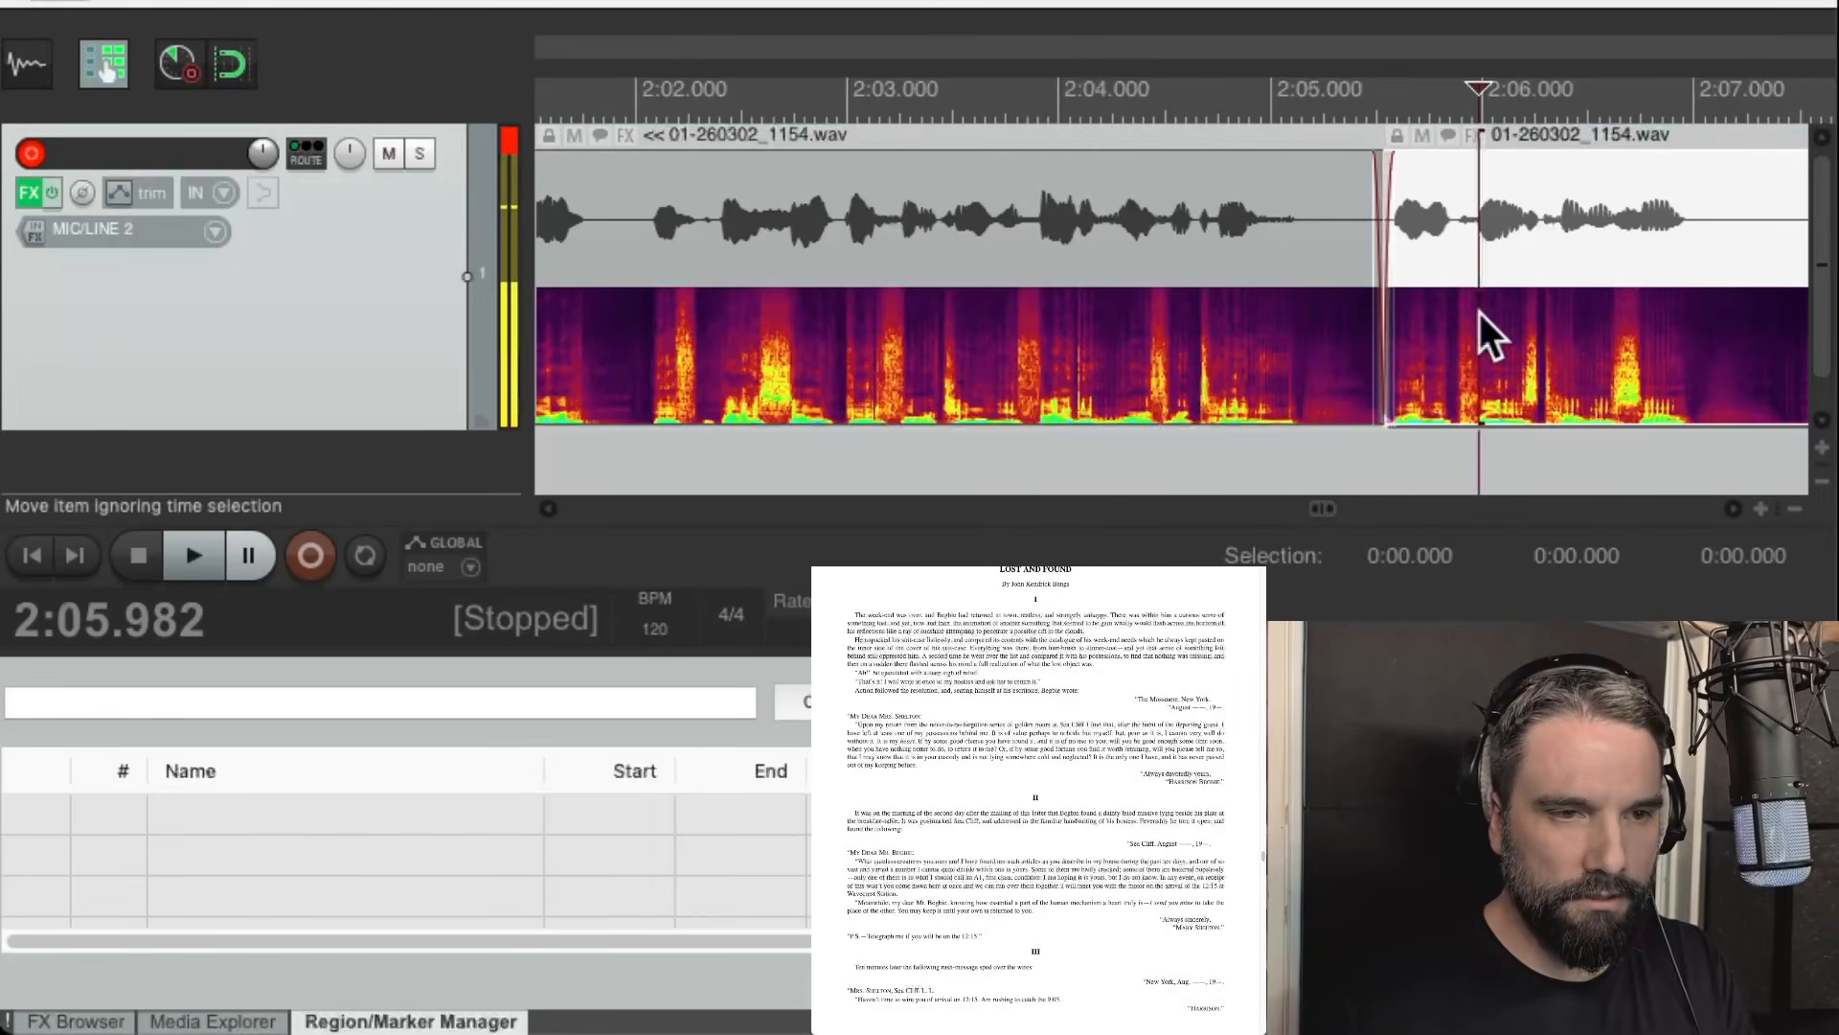
Delete the flawed section with the click spikes between the splits at about 2:05.5 and 2:23.5, closing the gap.
{"action": "scroll", "coordinate": [1380, 297], "scroll_direction": "down", "scroll_amount": 4}
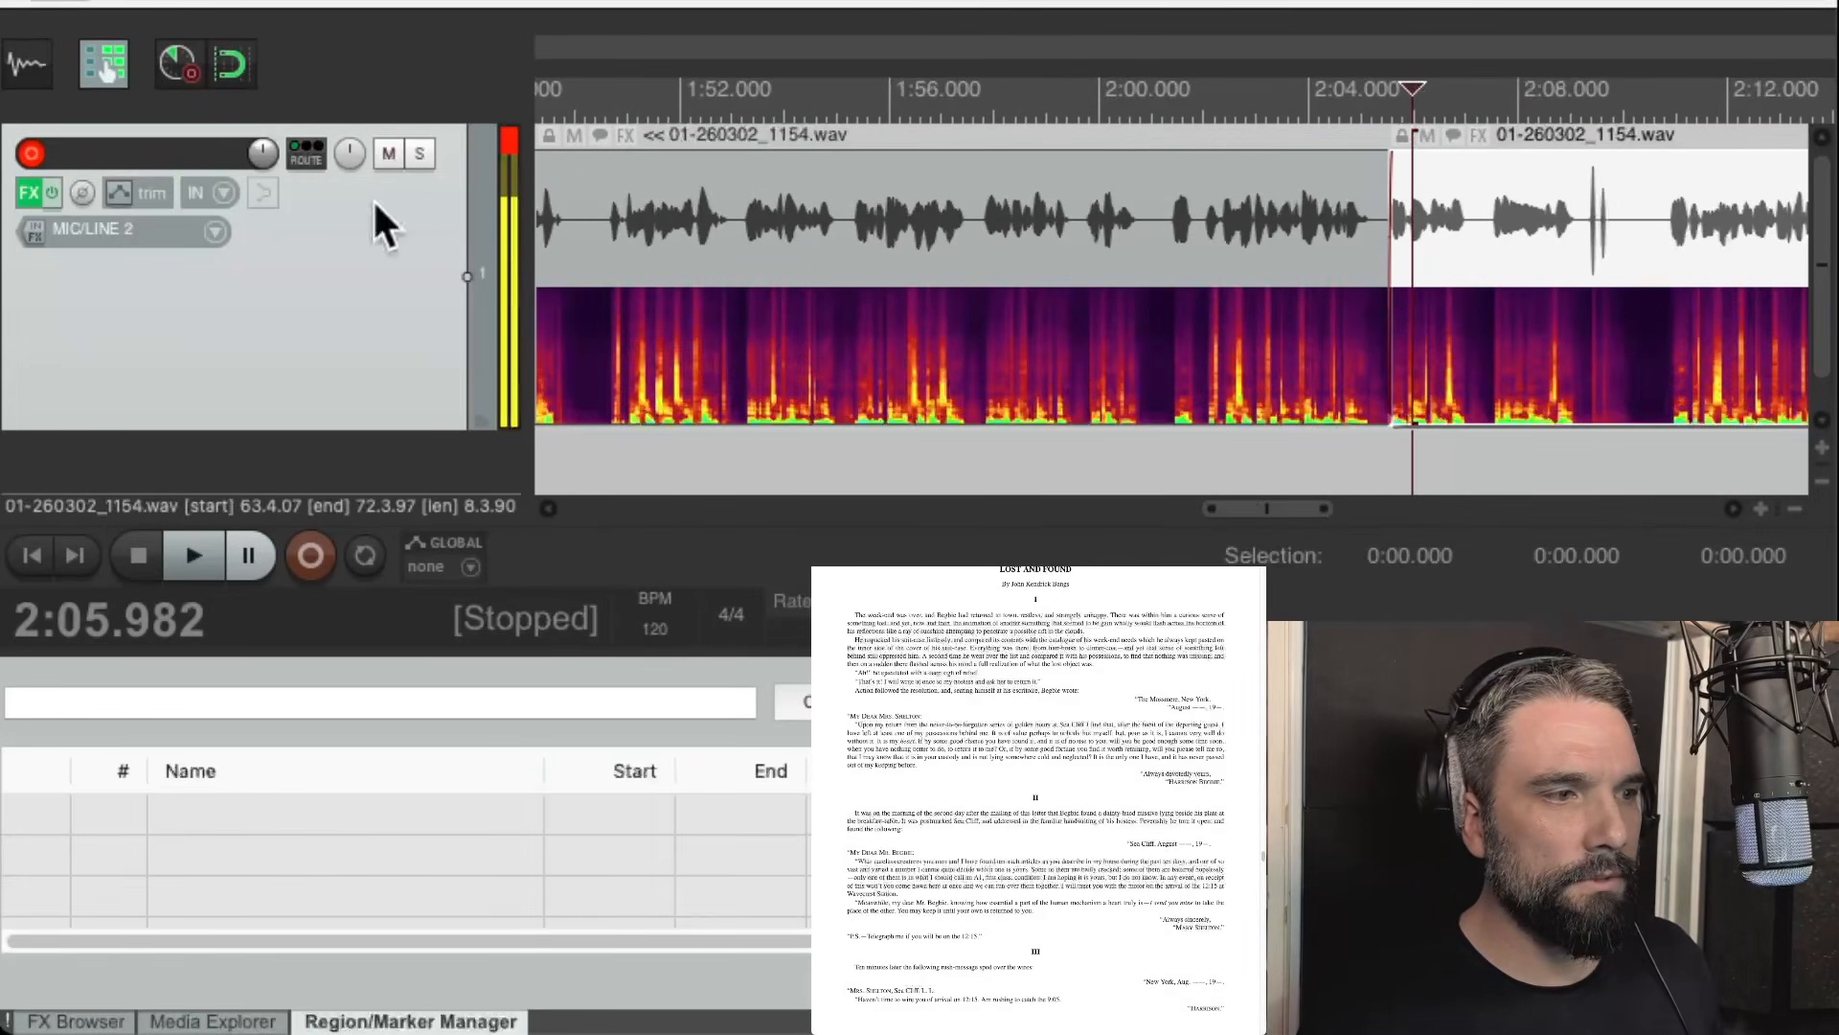
{"action": "scroll", "coordinate": [1023, 362], "scroll_direction": "right", "scroll_amount": 5}
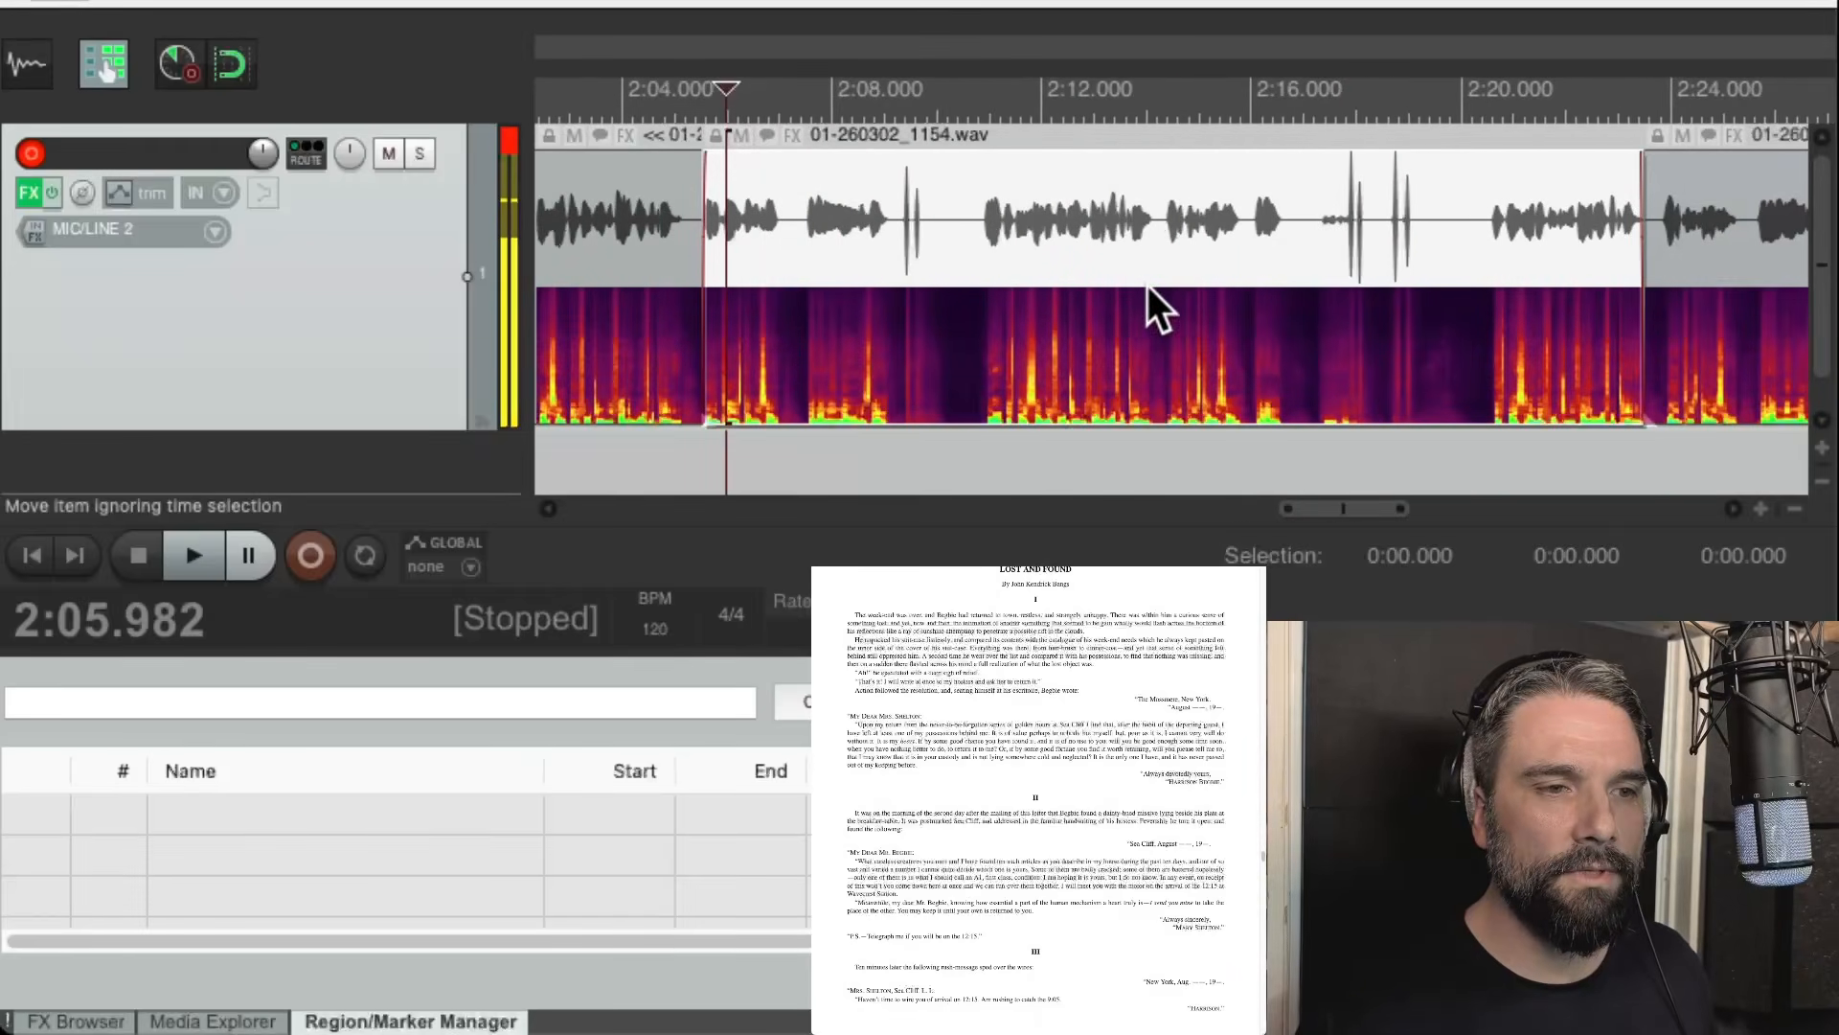
{"action": "left_click", "coordinate": [1071, 276]}
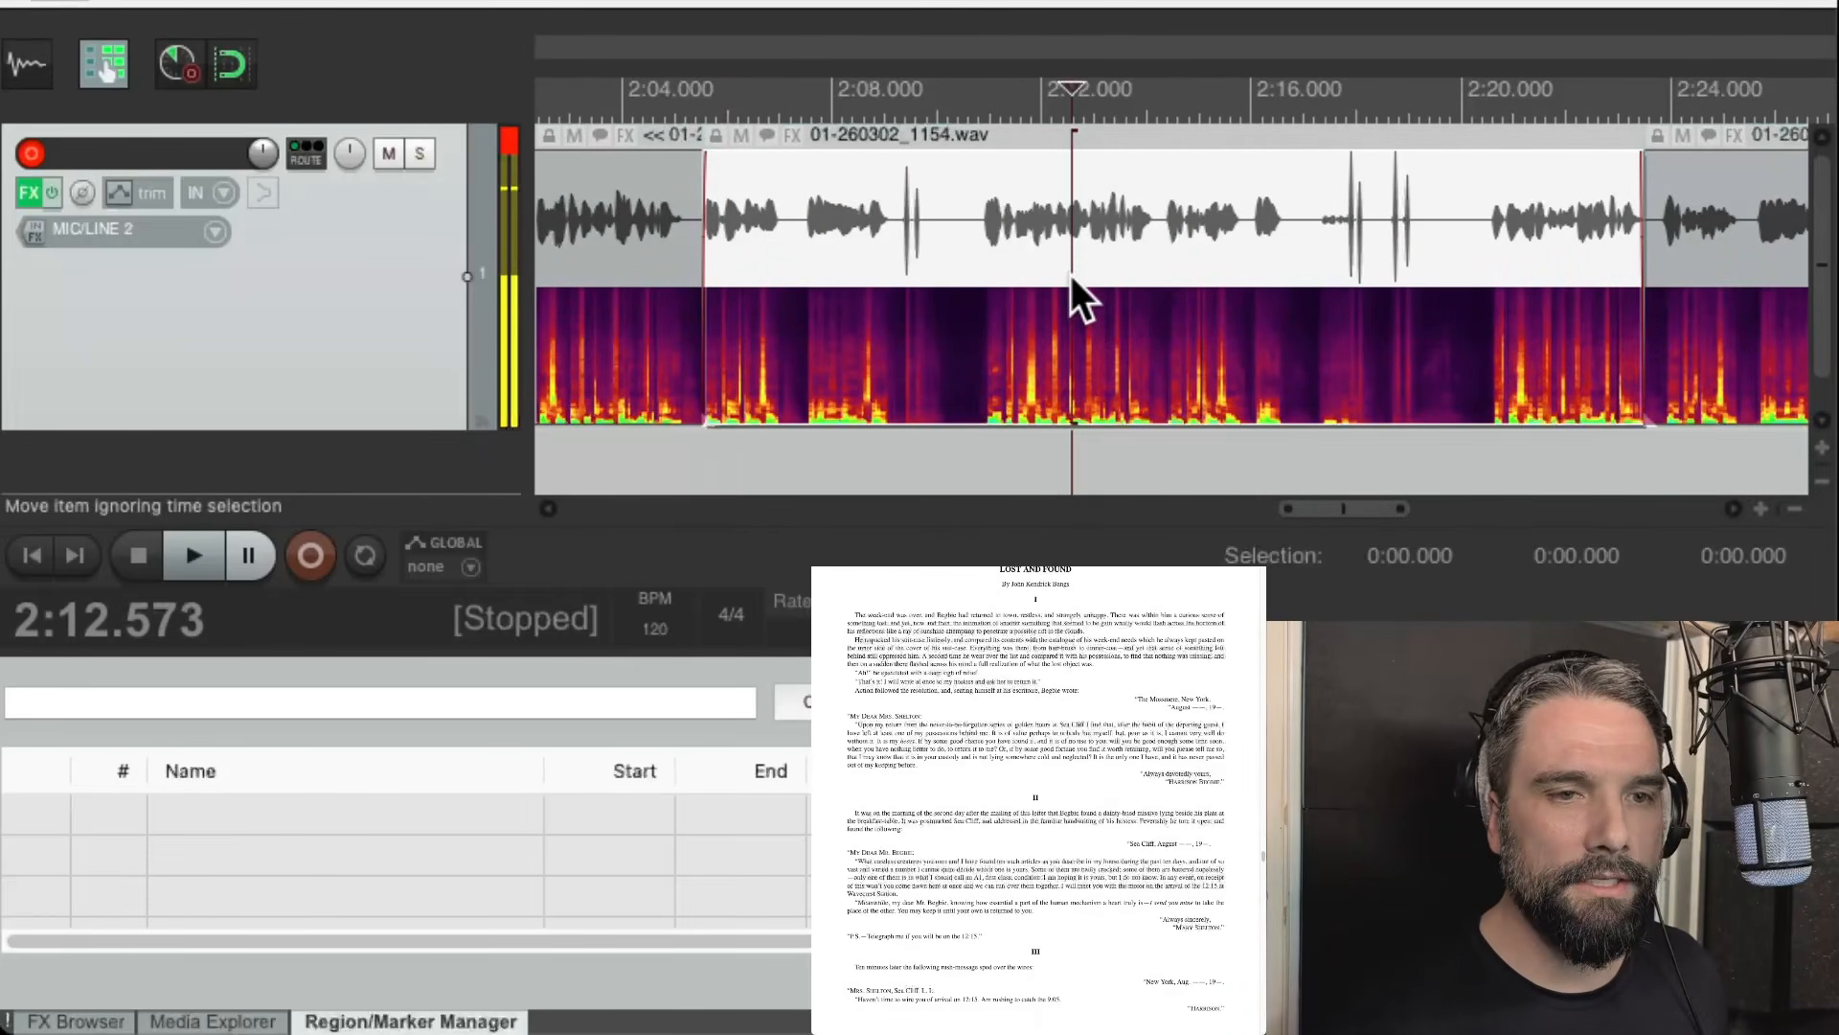
{"action": "key", "text": "Delete"}
Play the start of the item after the join at about 2:05.5 and trim off its empty pause, closing the gap.
{"action": "scroll", "coordinate": [1071, 292], "scroll_direction": "left", "scroll_amount": 3}
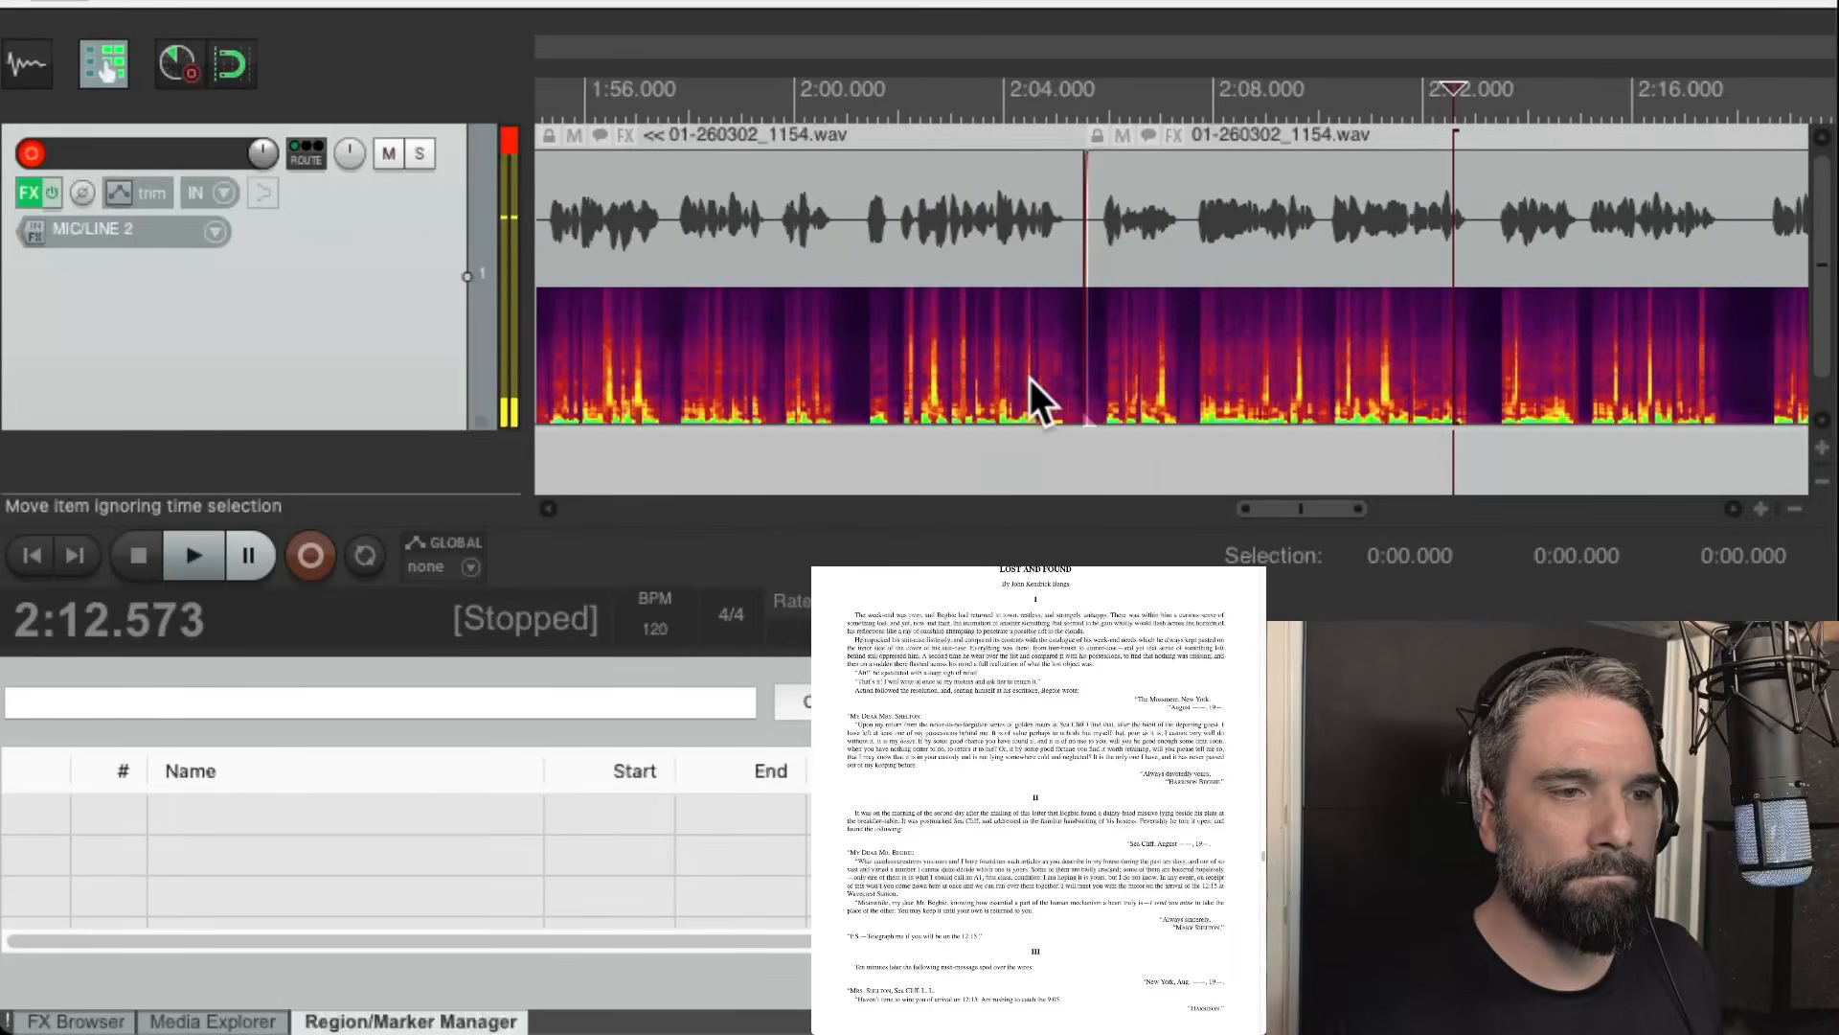
{"action": "scroll", "coordinate": [919, 441], "scroll_direction": "up", "scroll_amount": 2}
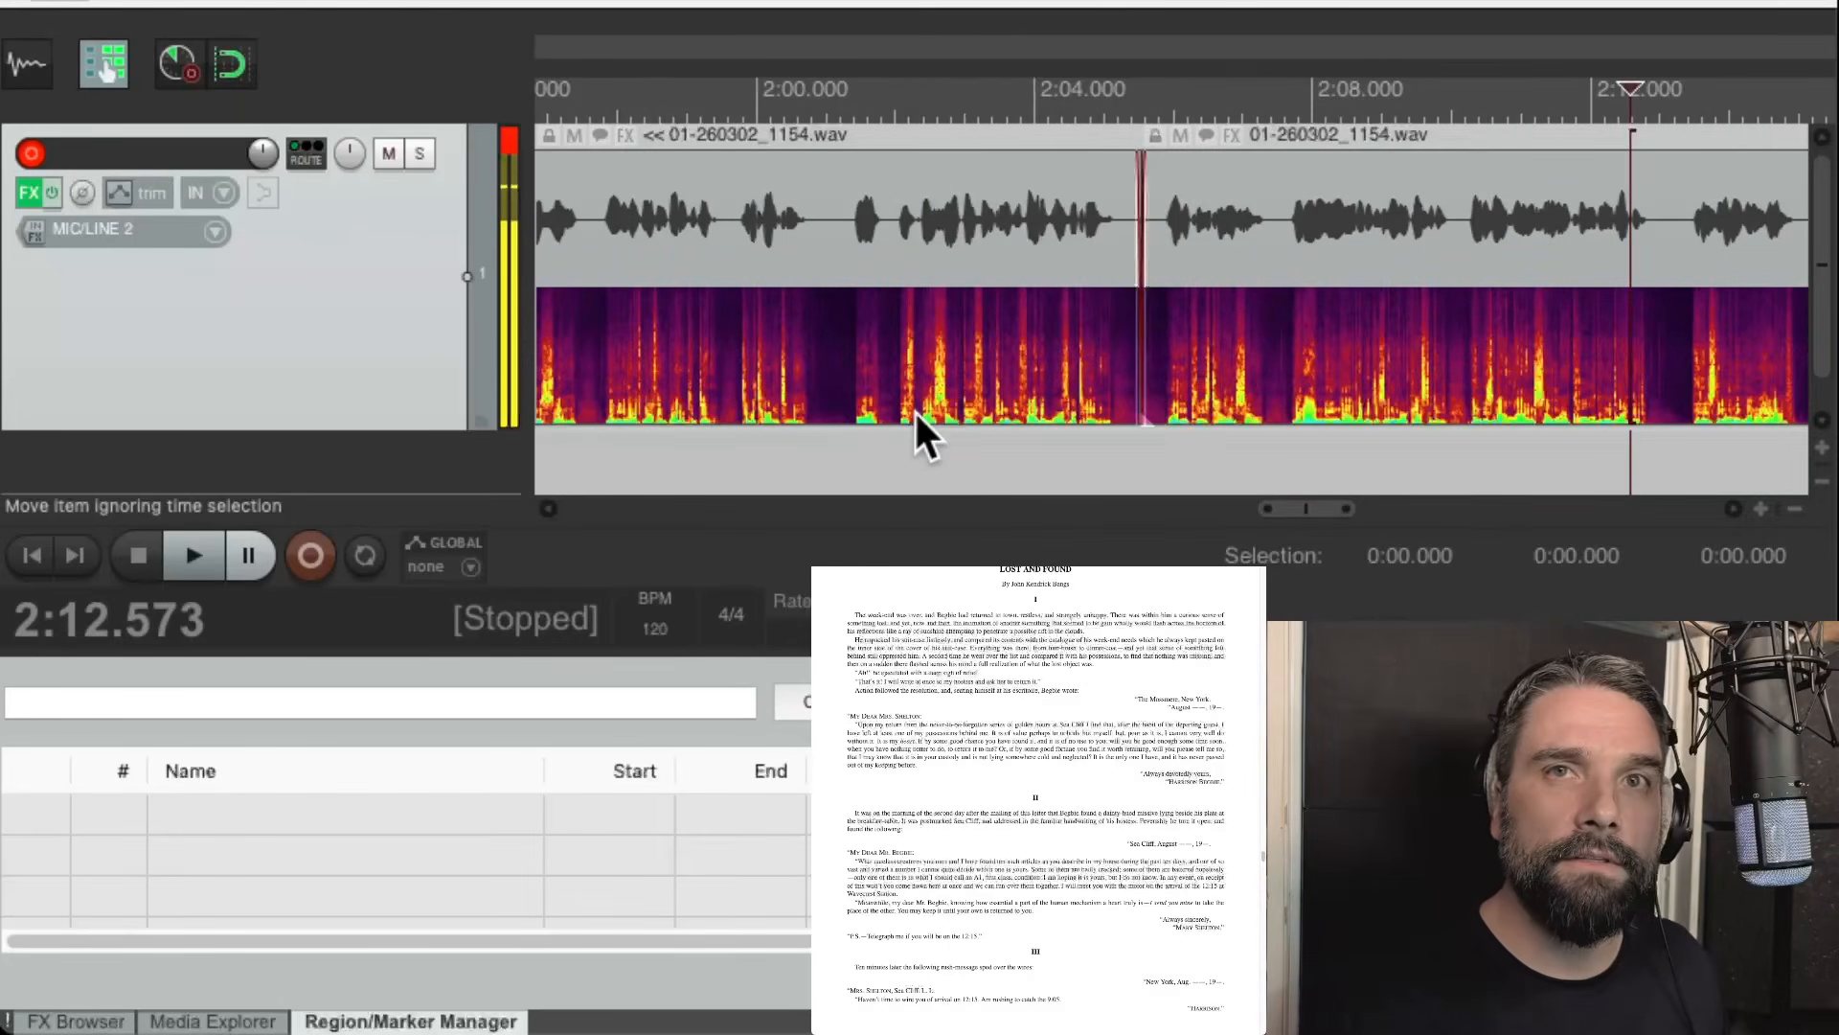
{"action": "scroll", "coordinate": [1141, 402], "scroll_direction": "up", "scroll_amount": 8}
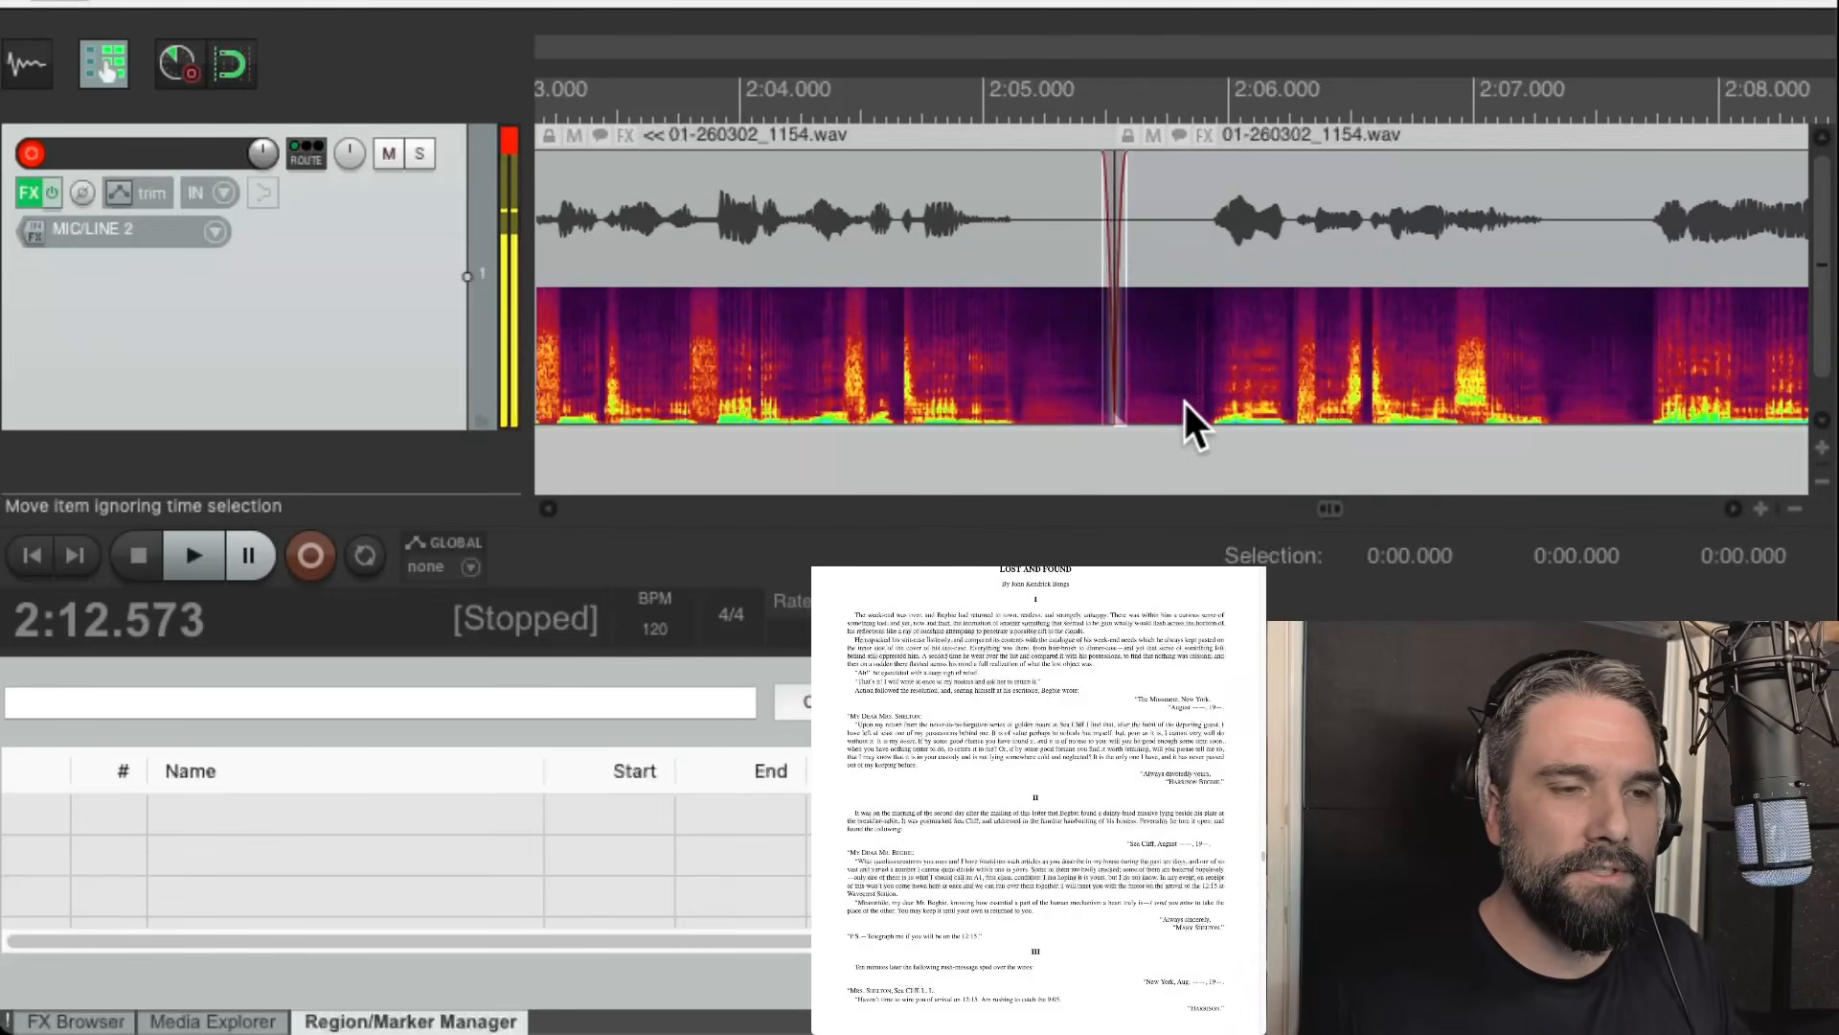
{"action": "left_click", "coordinate": [1221, 421]}
{"action": "key", "text": "space"}
{"action": "key", "text": "space"}
{"action": "left_click_drag", "start_coordinate": [1118, 357], "coordinate": [1180, 400]}
{"action": "scroll", "coordinate": [1137, 390], "scroll_direction": "up", "scroll_amount": 5}
{"action": "scroll", "coordinate": [1181, 307], "scroll_direction": "down", "scroll_amount": 5}
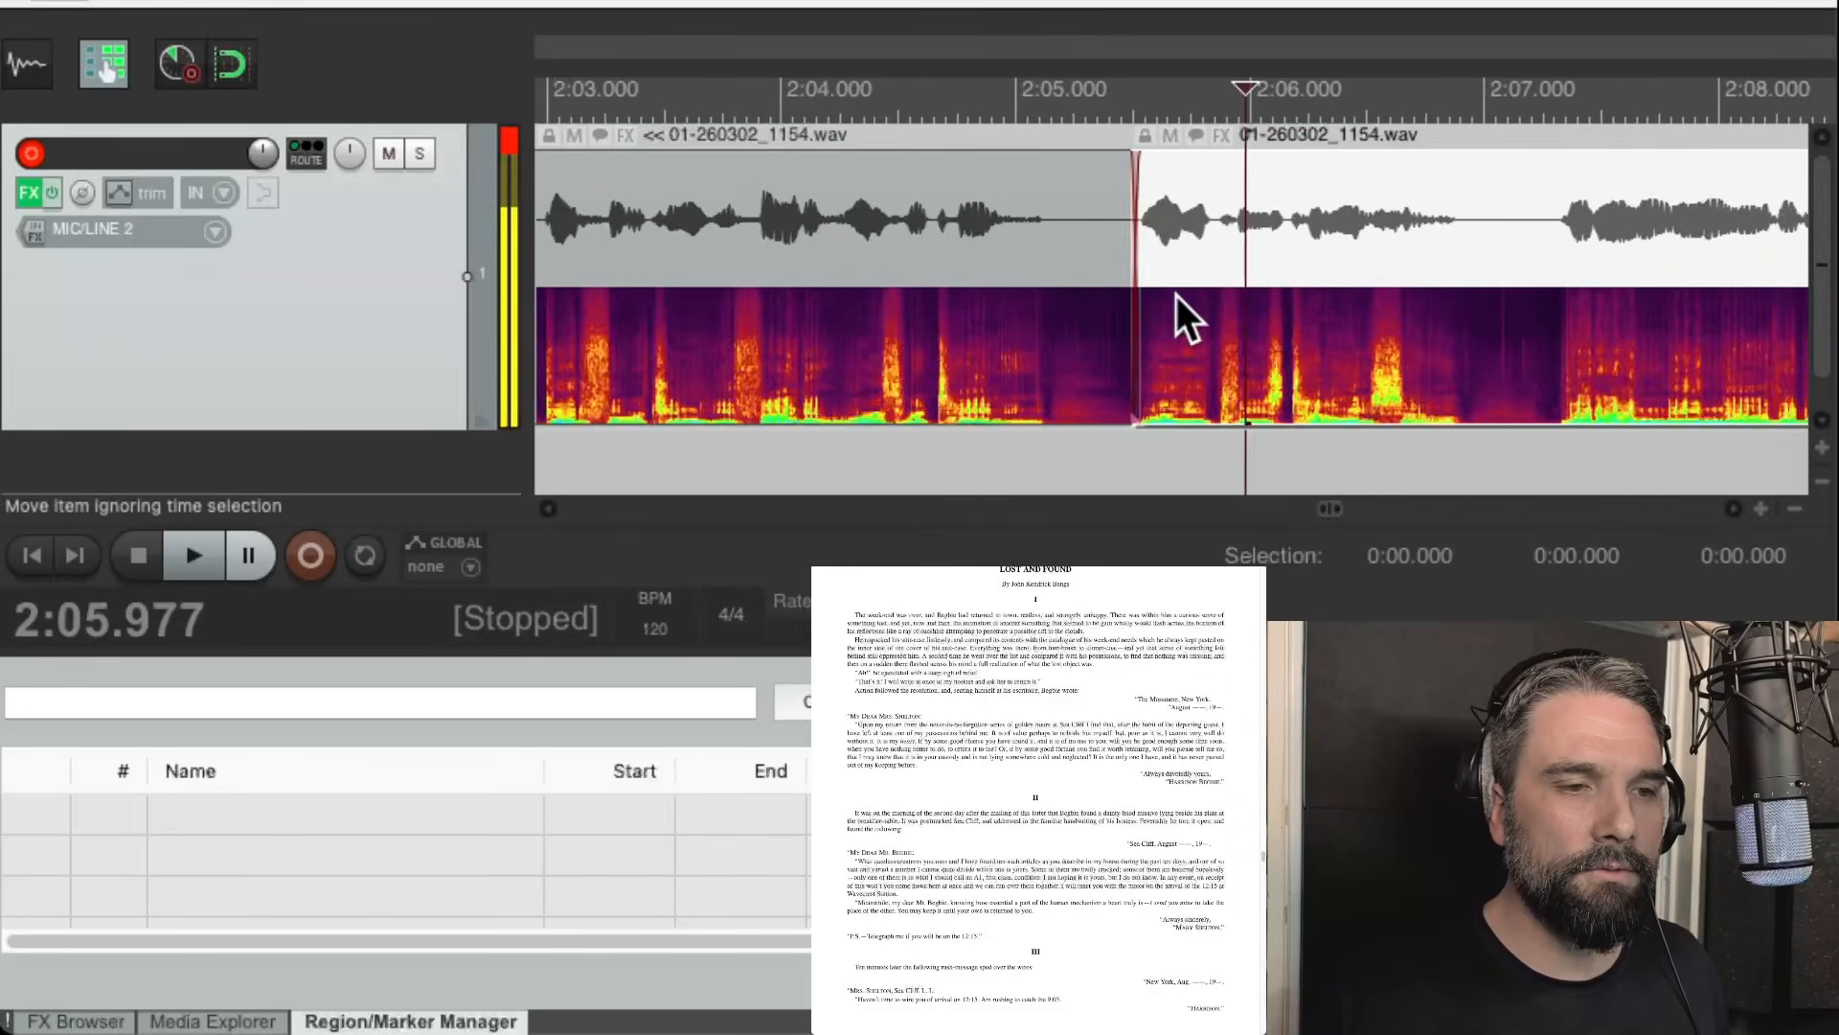
Play across the edited join near 2:05.5, starting from the pause at about 2:01.2.
{"action": "scroll", "coordinate": [1192, 318], "scroll_direction": "left", "scroll_amount": 5}
{"action": "scroll", "coordinate": [1202, 341], "scroll_direction": "left", "scroll_amount": 2}
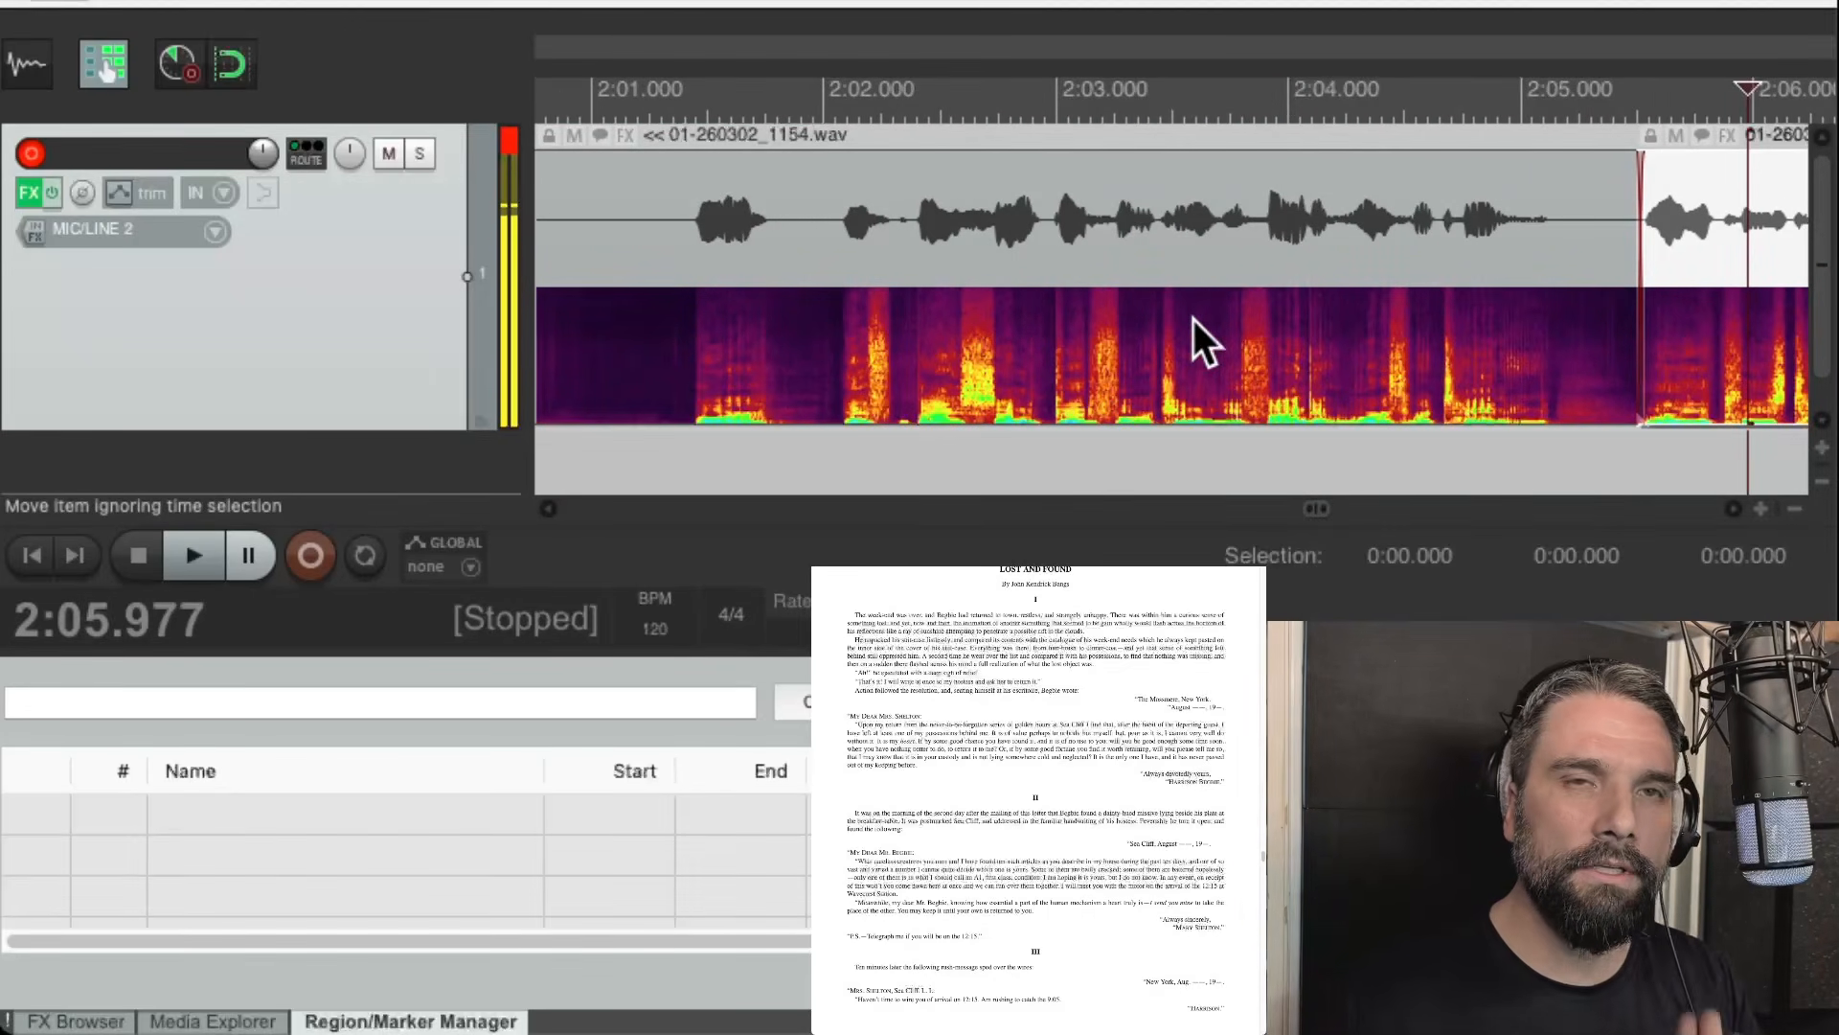
{"action": "scroll", "coordinate": [706, 431], "scroll_direction": "down", "scroll_amount": 4}
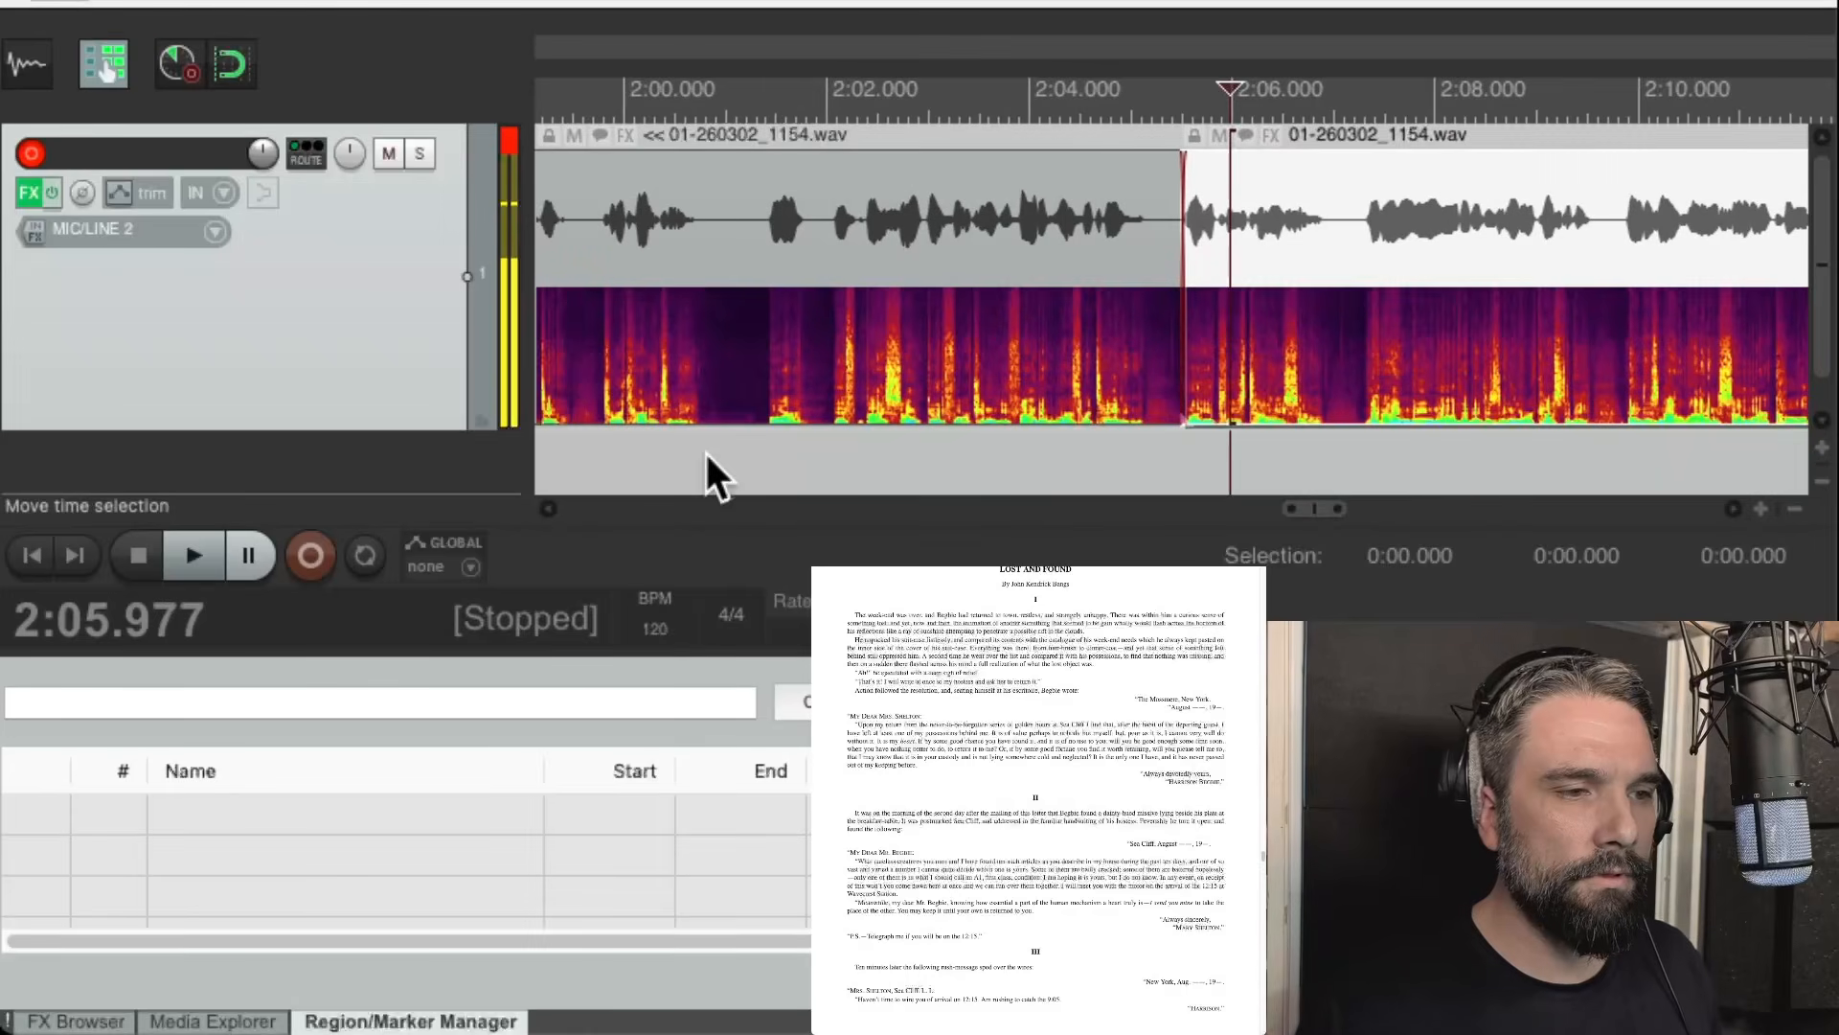
{"action": "left_click", "coordinate": [739, 450]}
{"action": "key", "text": "space"}
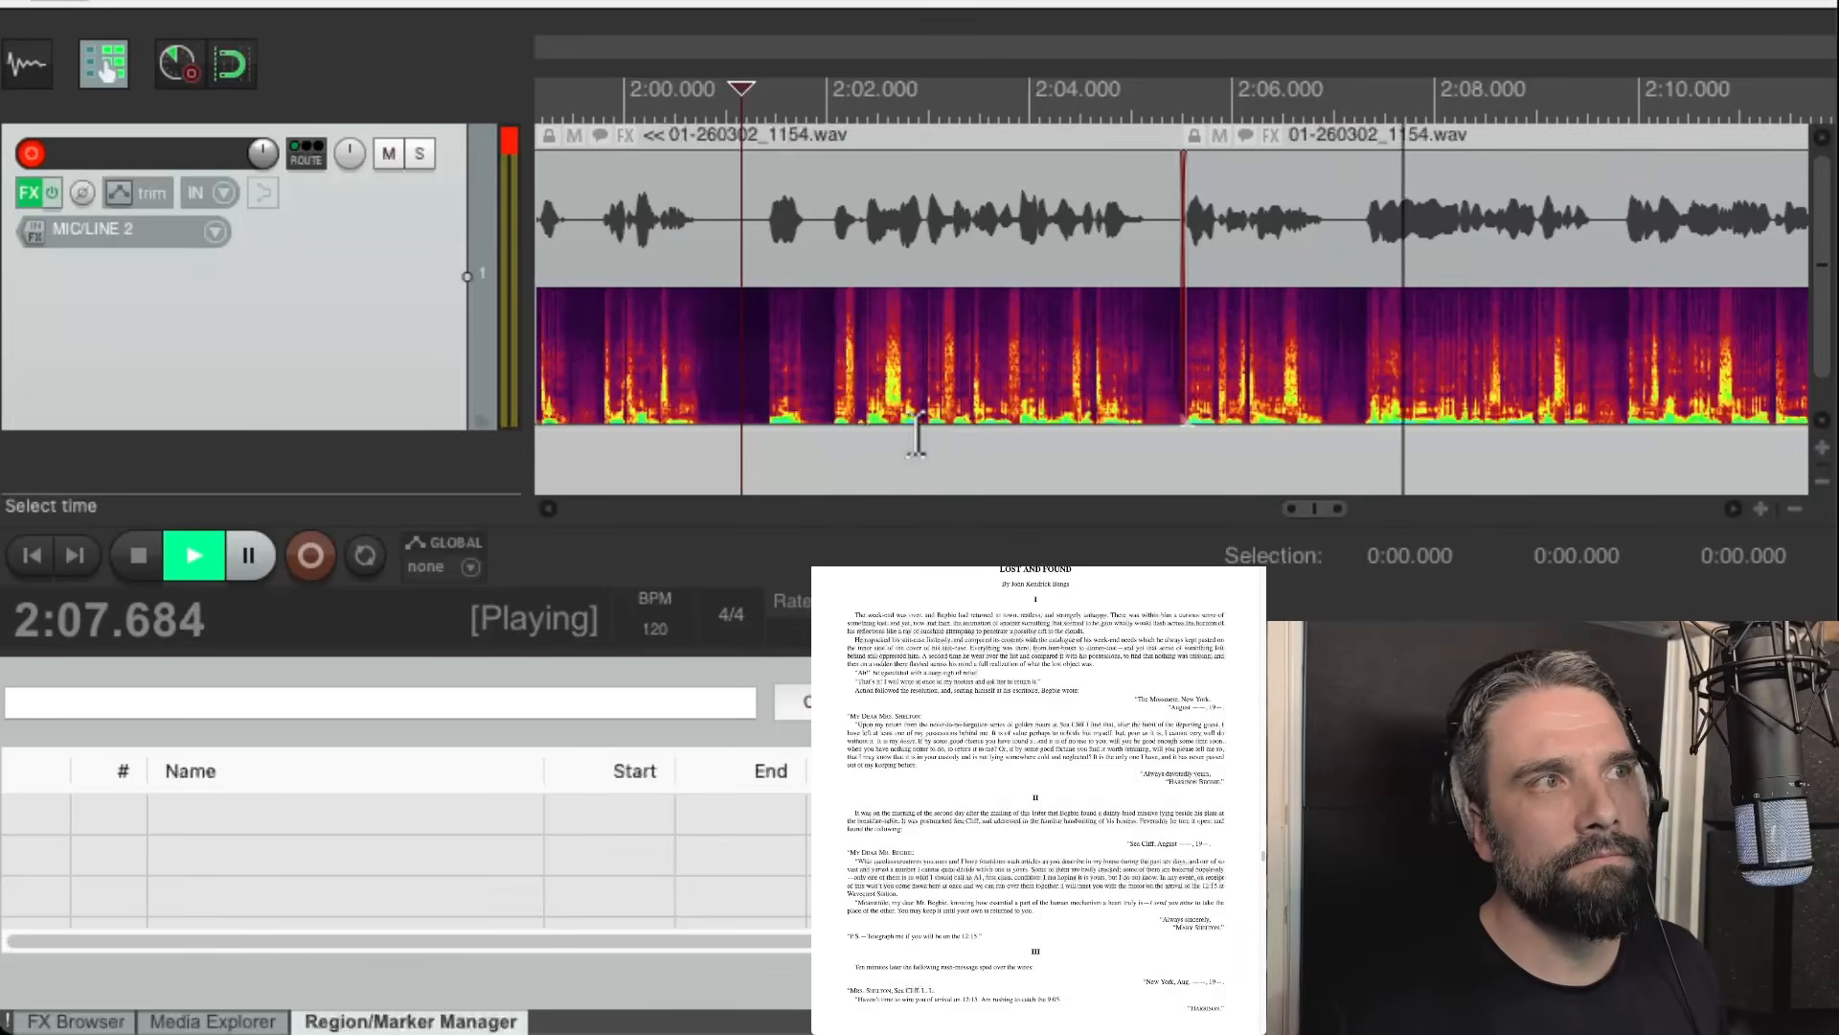
{"action": "key", "text": "space"}
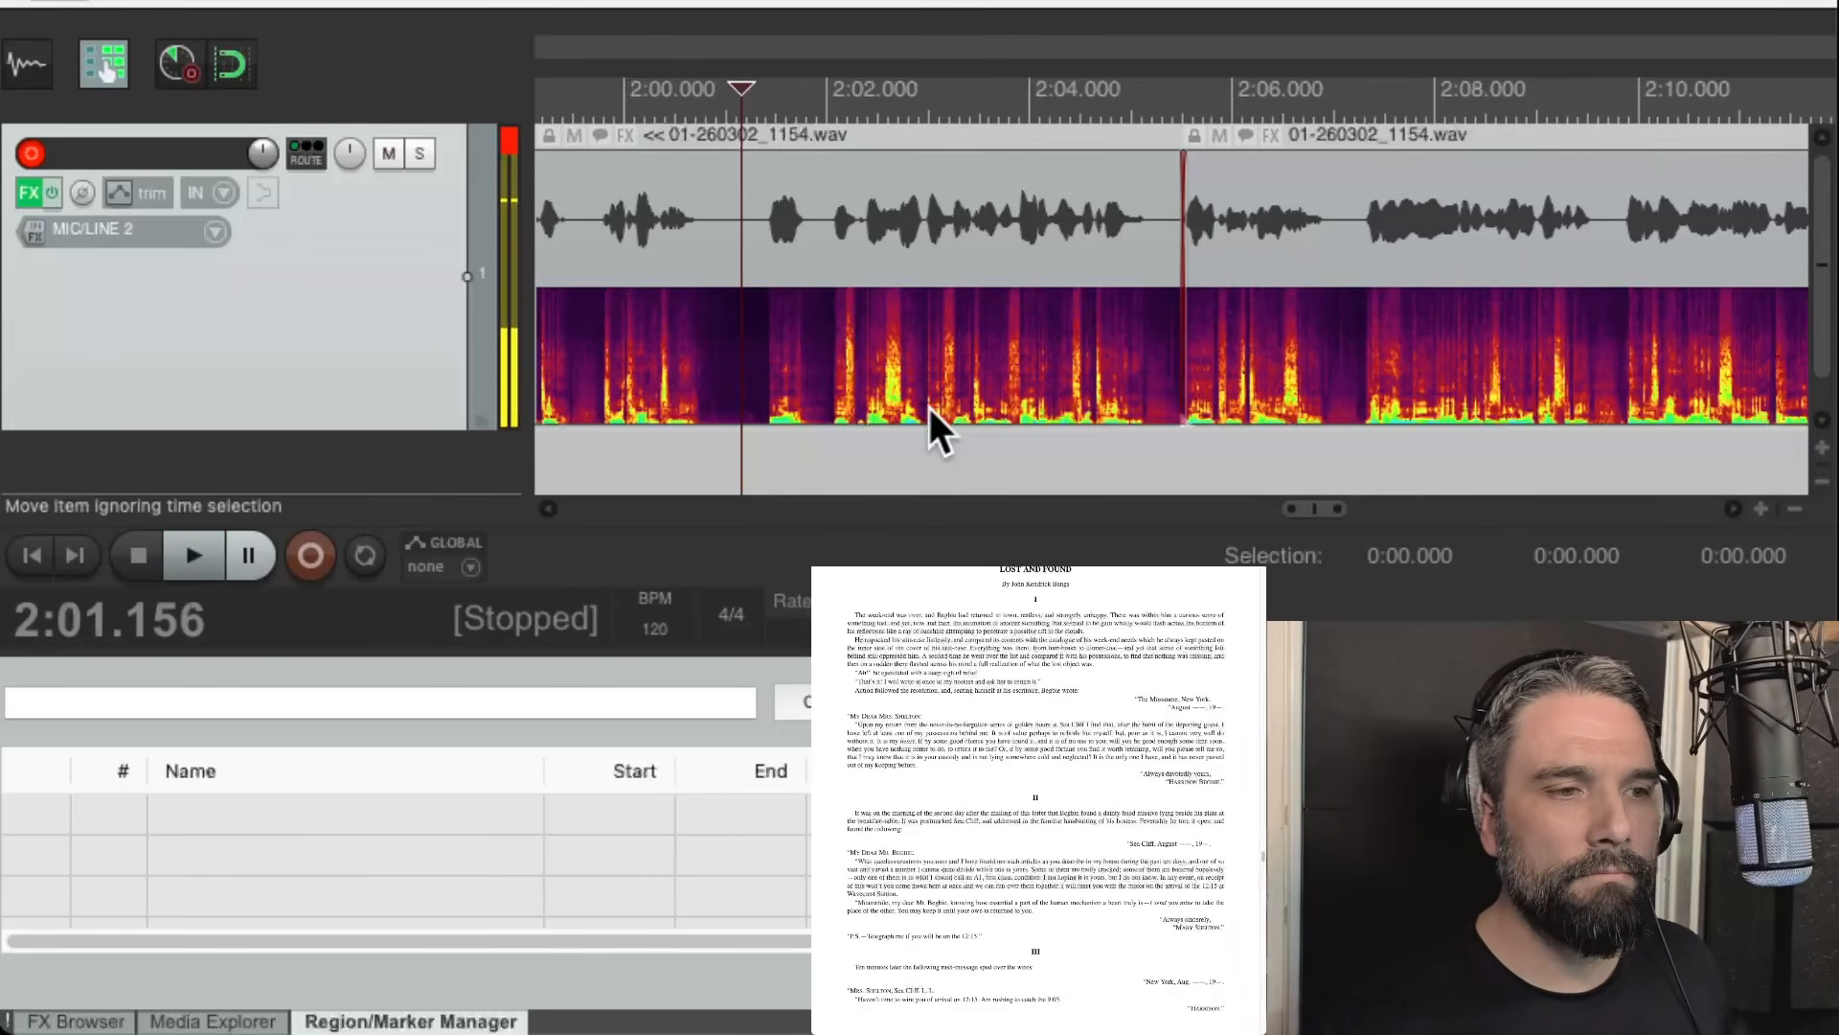
Record the next narration passage with click markers from the end of the edited audio at about 2:21.2 to about 4:23.8.
{"action": "scroll", "coordinate": [936, 426], "scroll_direction": "down", "scroll_amount": 5}
{"action": "scroll", "coordinate": [958, 427], "scroll_direction": "left", "scroll_amount": 3}
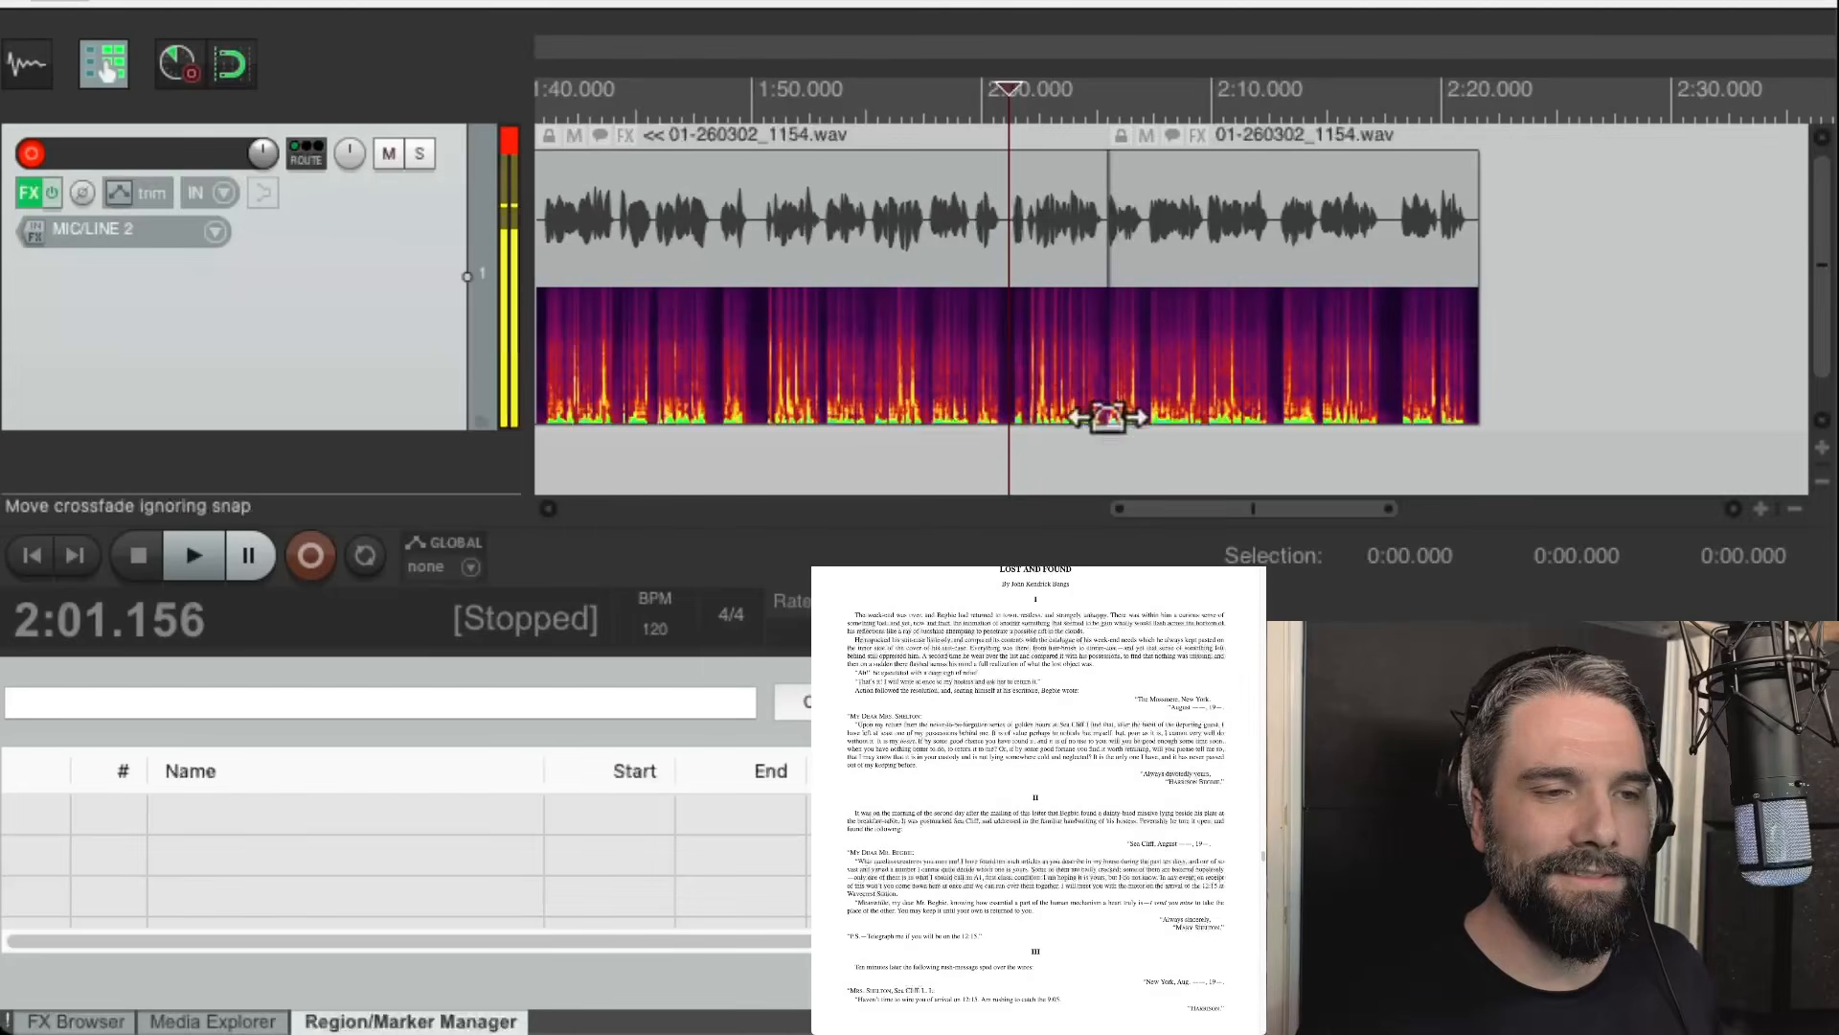
{"action": "scroll", "coordinate": [1114, 416], "scroll_direction": "right", "scroll_amount": 2}
{"action": "scroll", "coordinate": [1114, 416], "scroll_direction": "up", "scroll_amount": 6}
{"action": "scroll", "coordinate": [1114, 416], "scroll_direction": "right", "scroll_amount": 10}
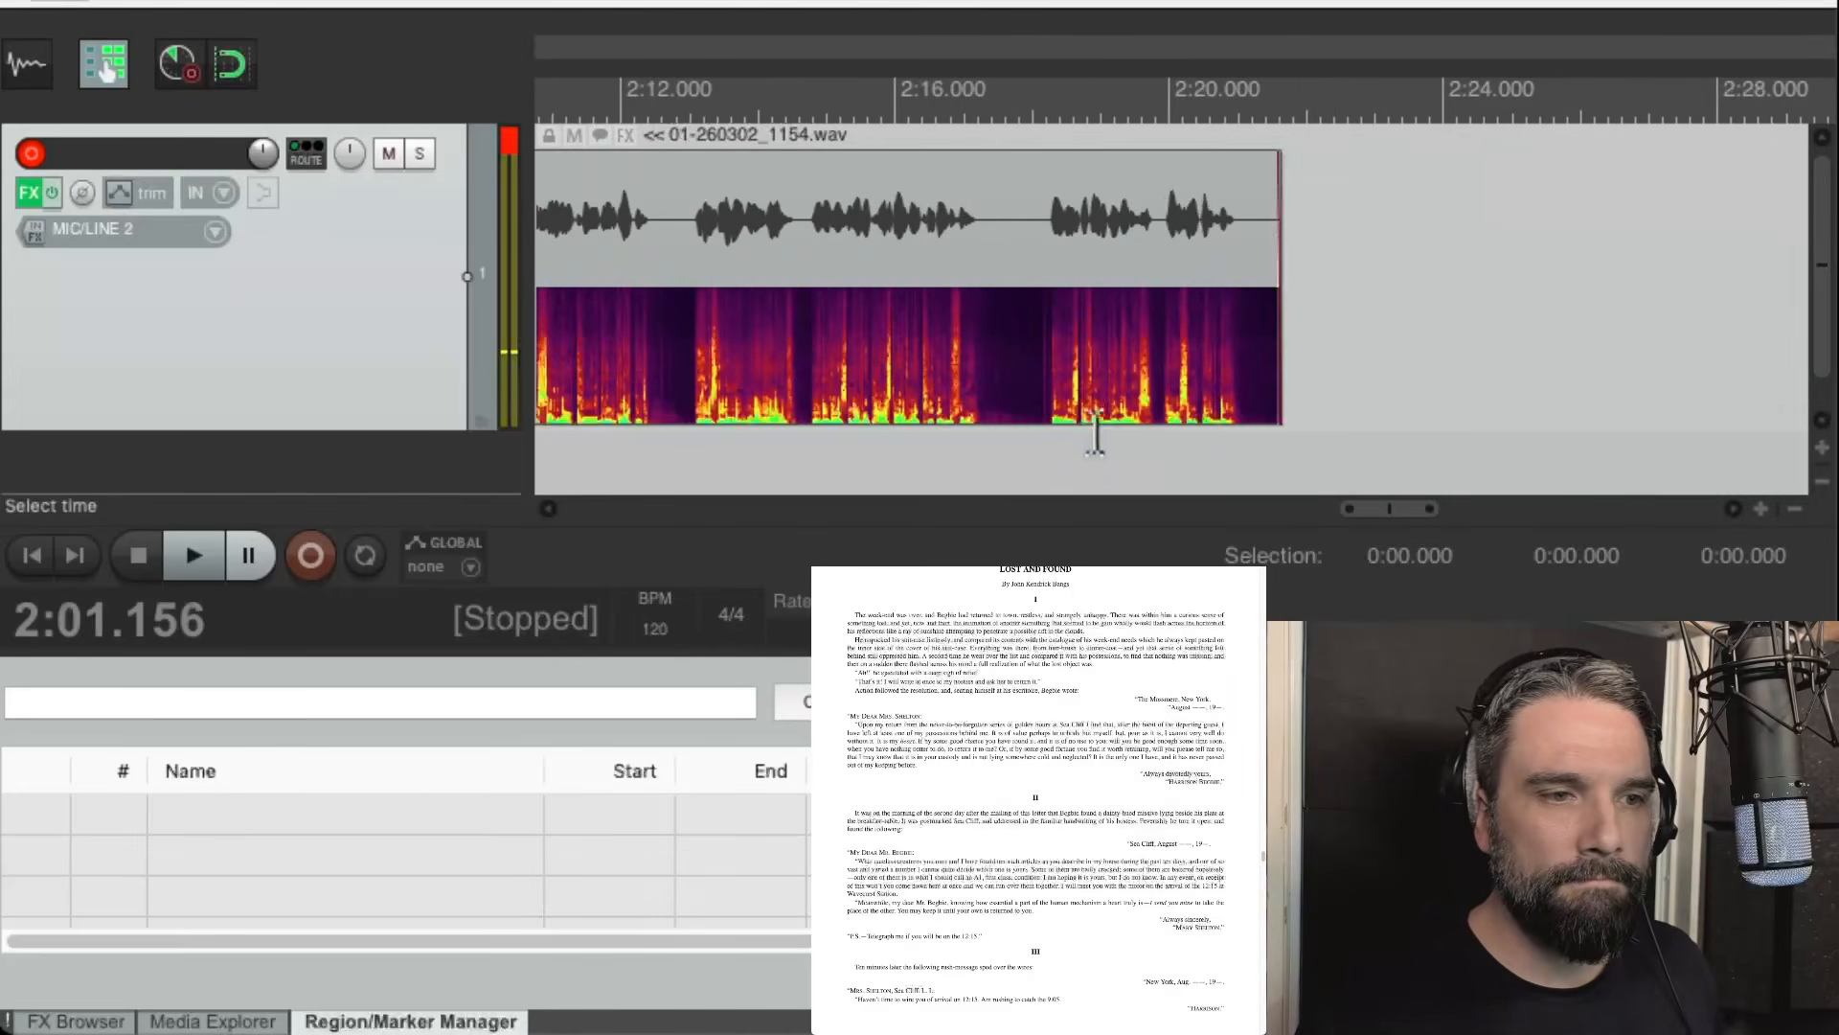
{"action": "left_click", "coordinate": [1035, 439]}
{"action": "left_click", "coordinate": [1156, 363]}
{"action": "scroll", "coordinate": [1298, 371], "scroll_direction": "up", "scroll_amount": 1}
{"action": "scroll", "coordinate": [1245, 431], "scroll_direction": "up", "scroll_amount": 4}
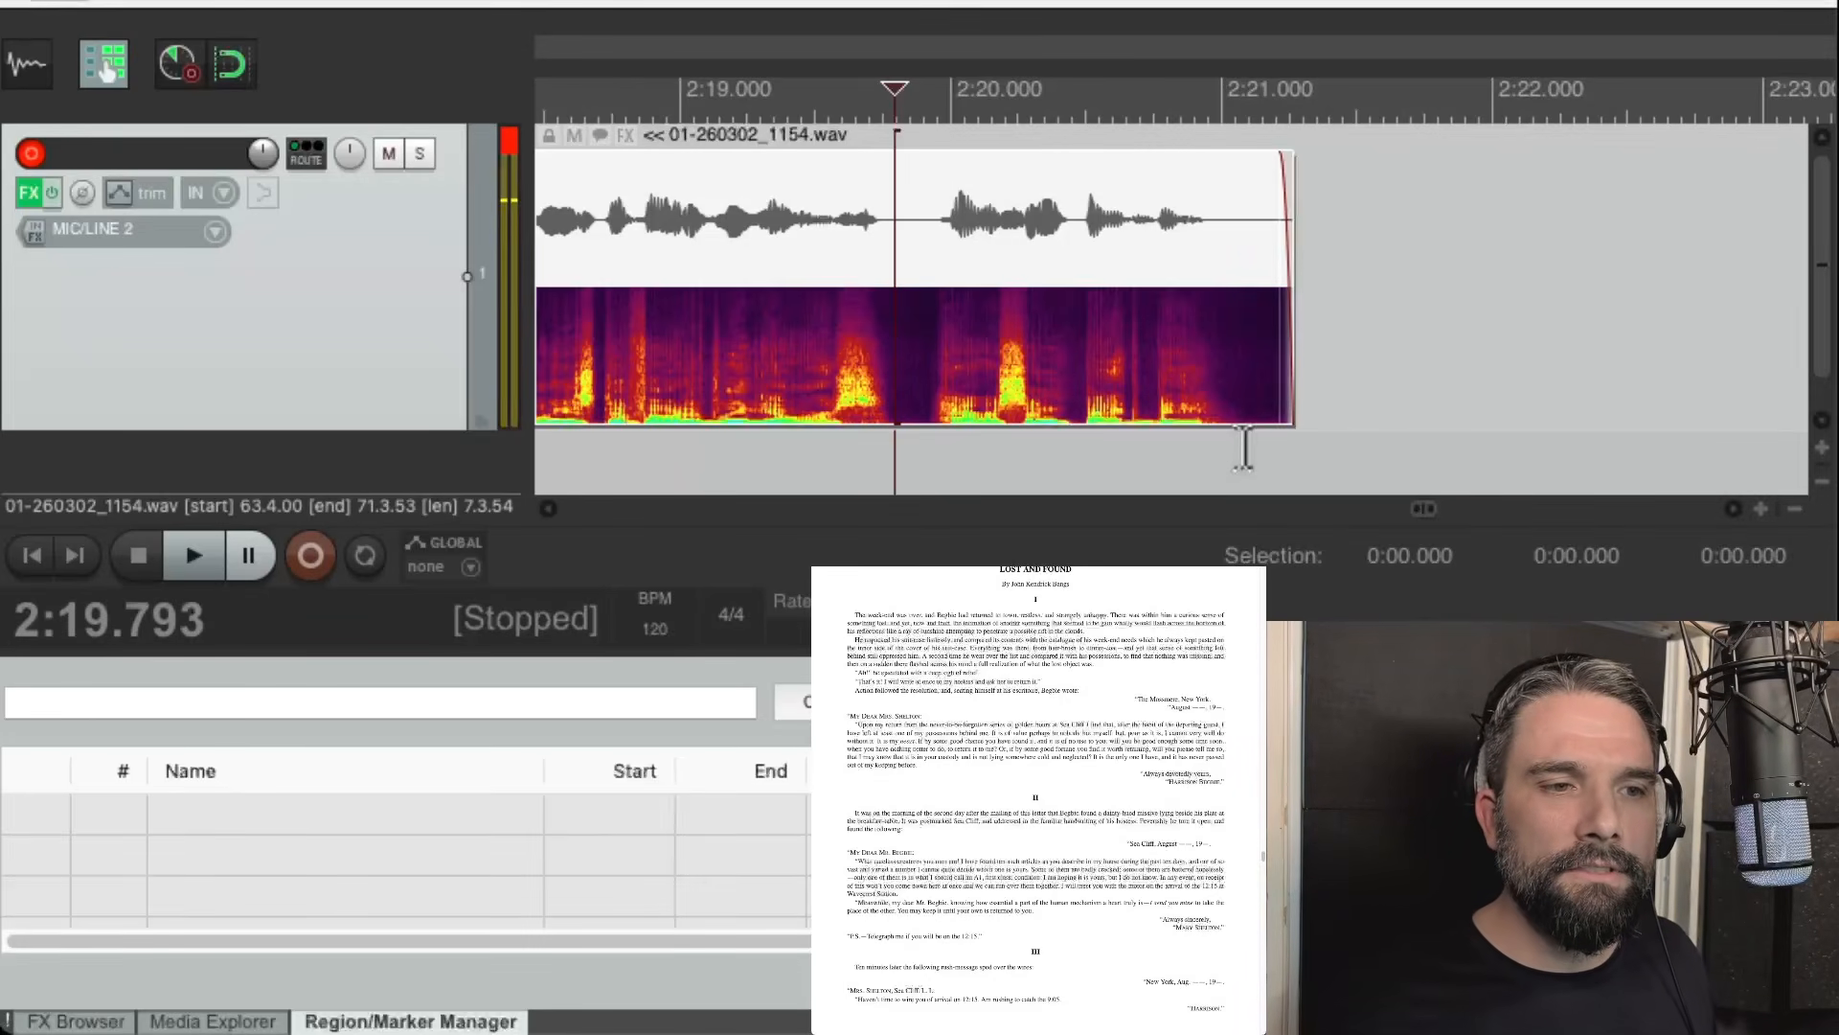
{"action": "left_click", "coordinate": [1278, 450]}
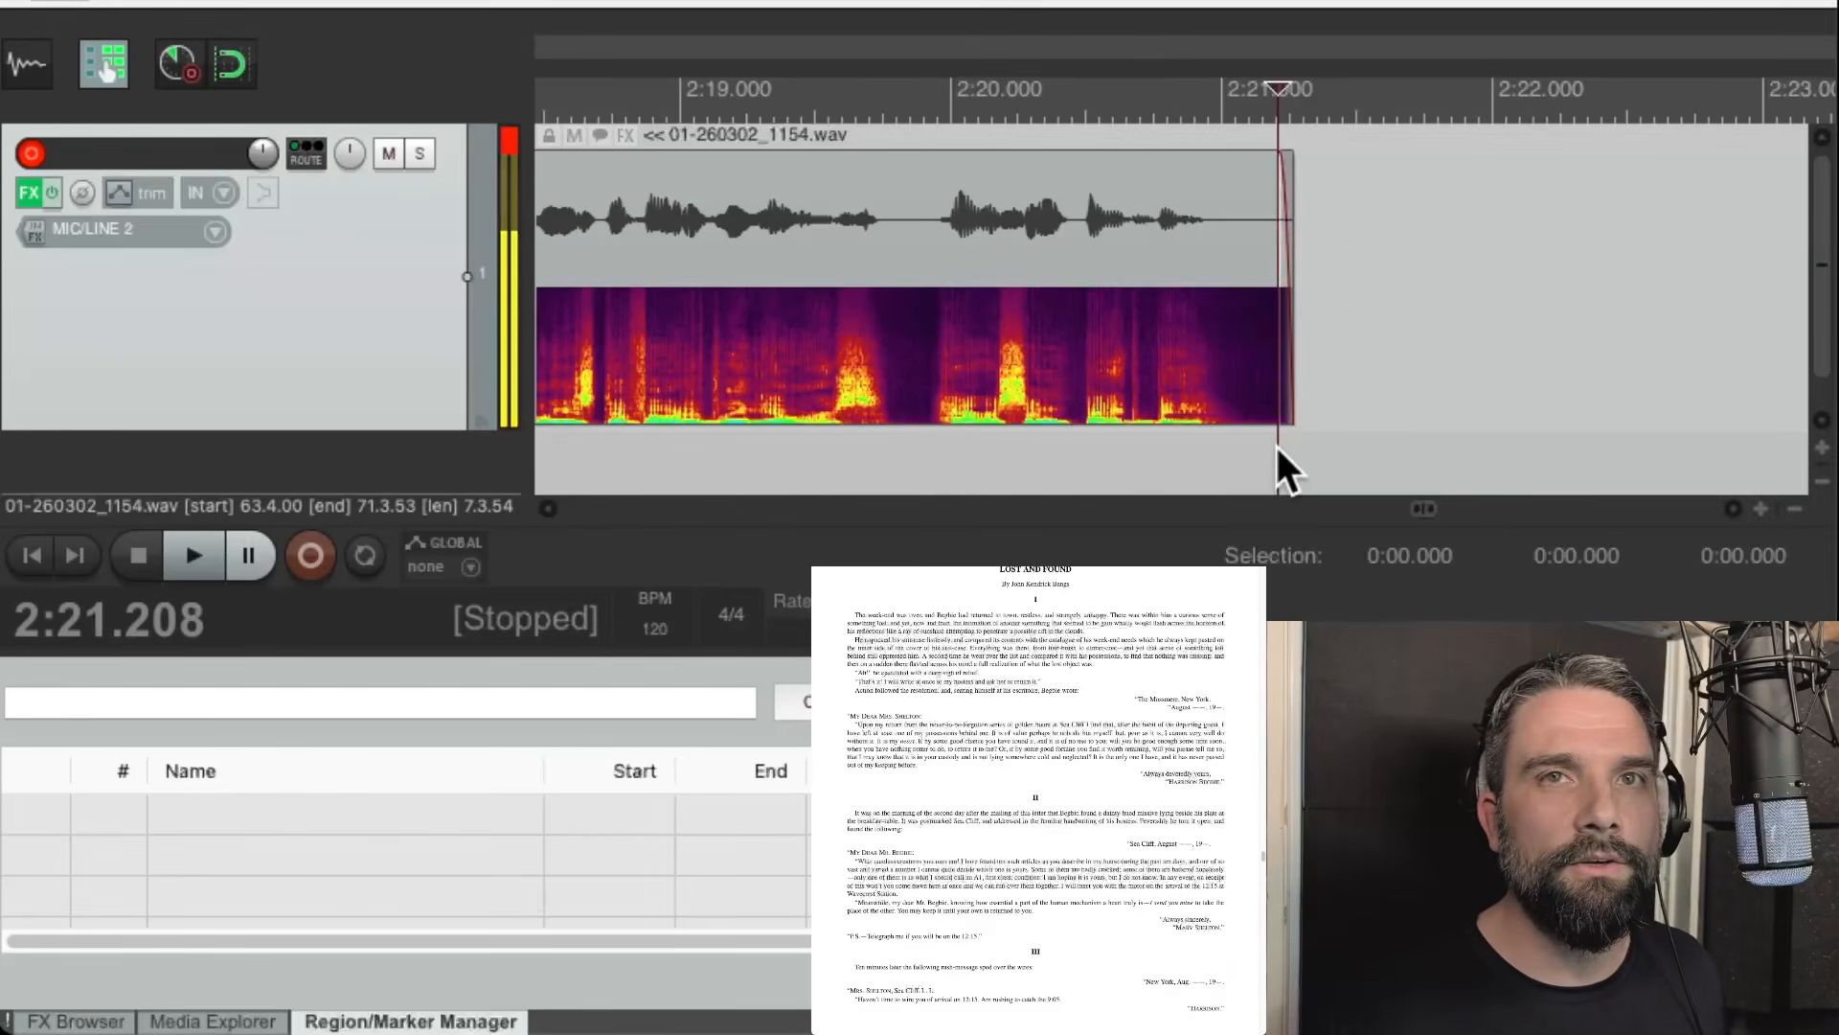
{"action": "scroll", "coordinate": [1278, 455], "scroll_direction": "up", "scroll_amount": 2}
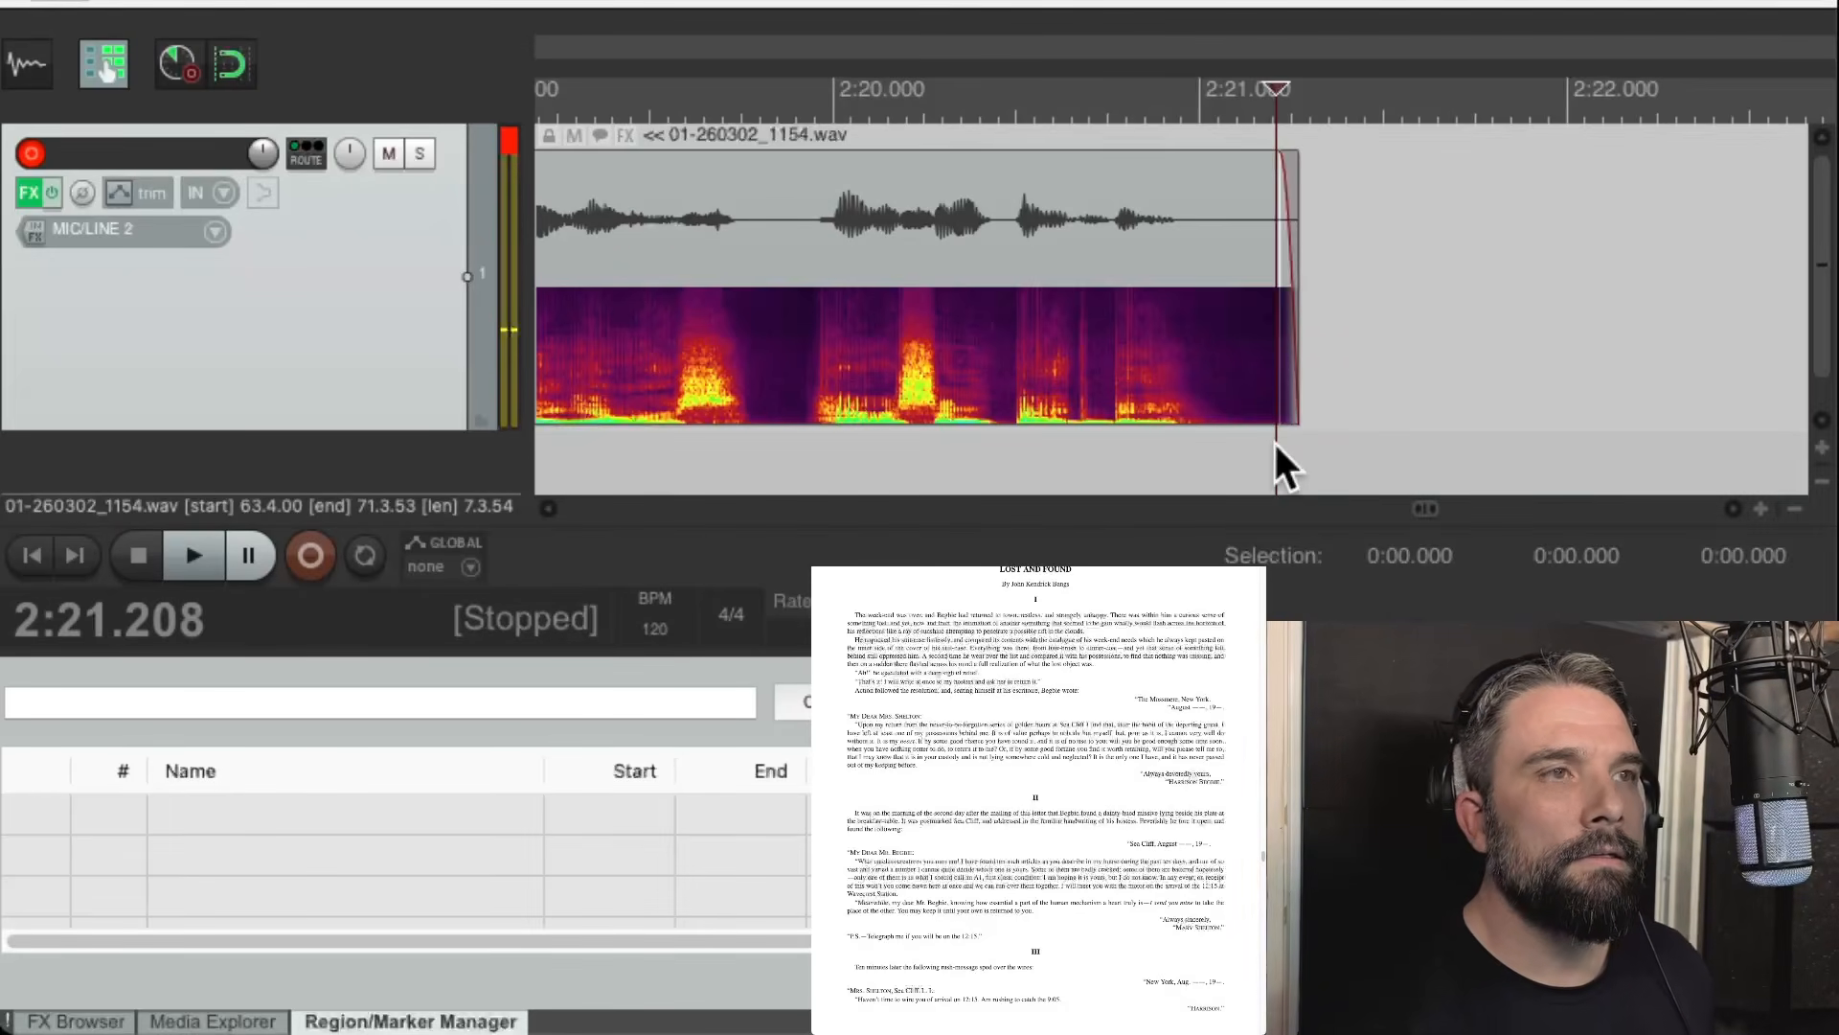
{"action": "key", "text": "ctrl+r"}
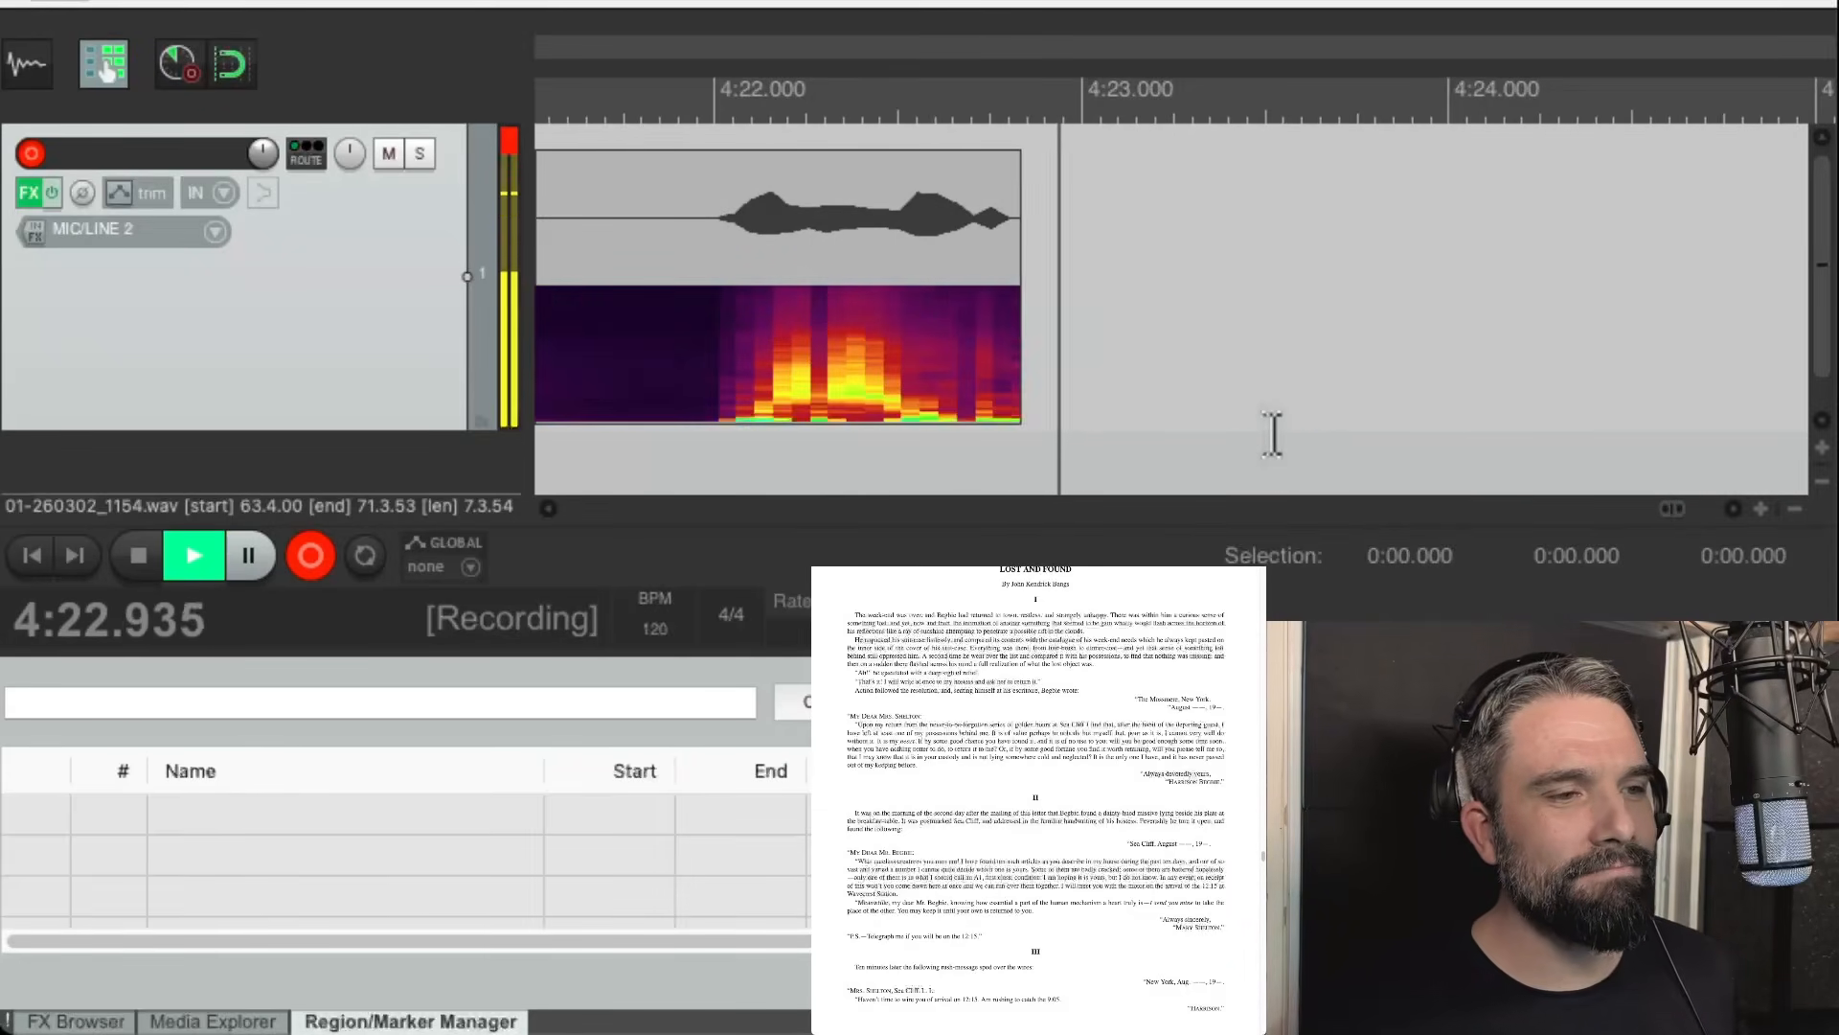
{"action": "key", "text": "space"}
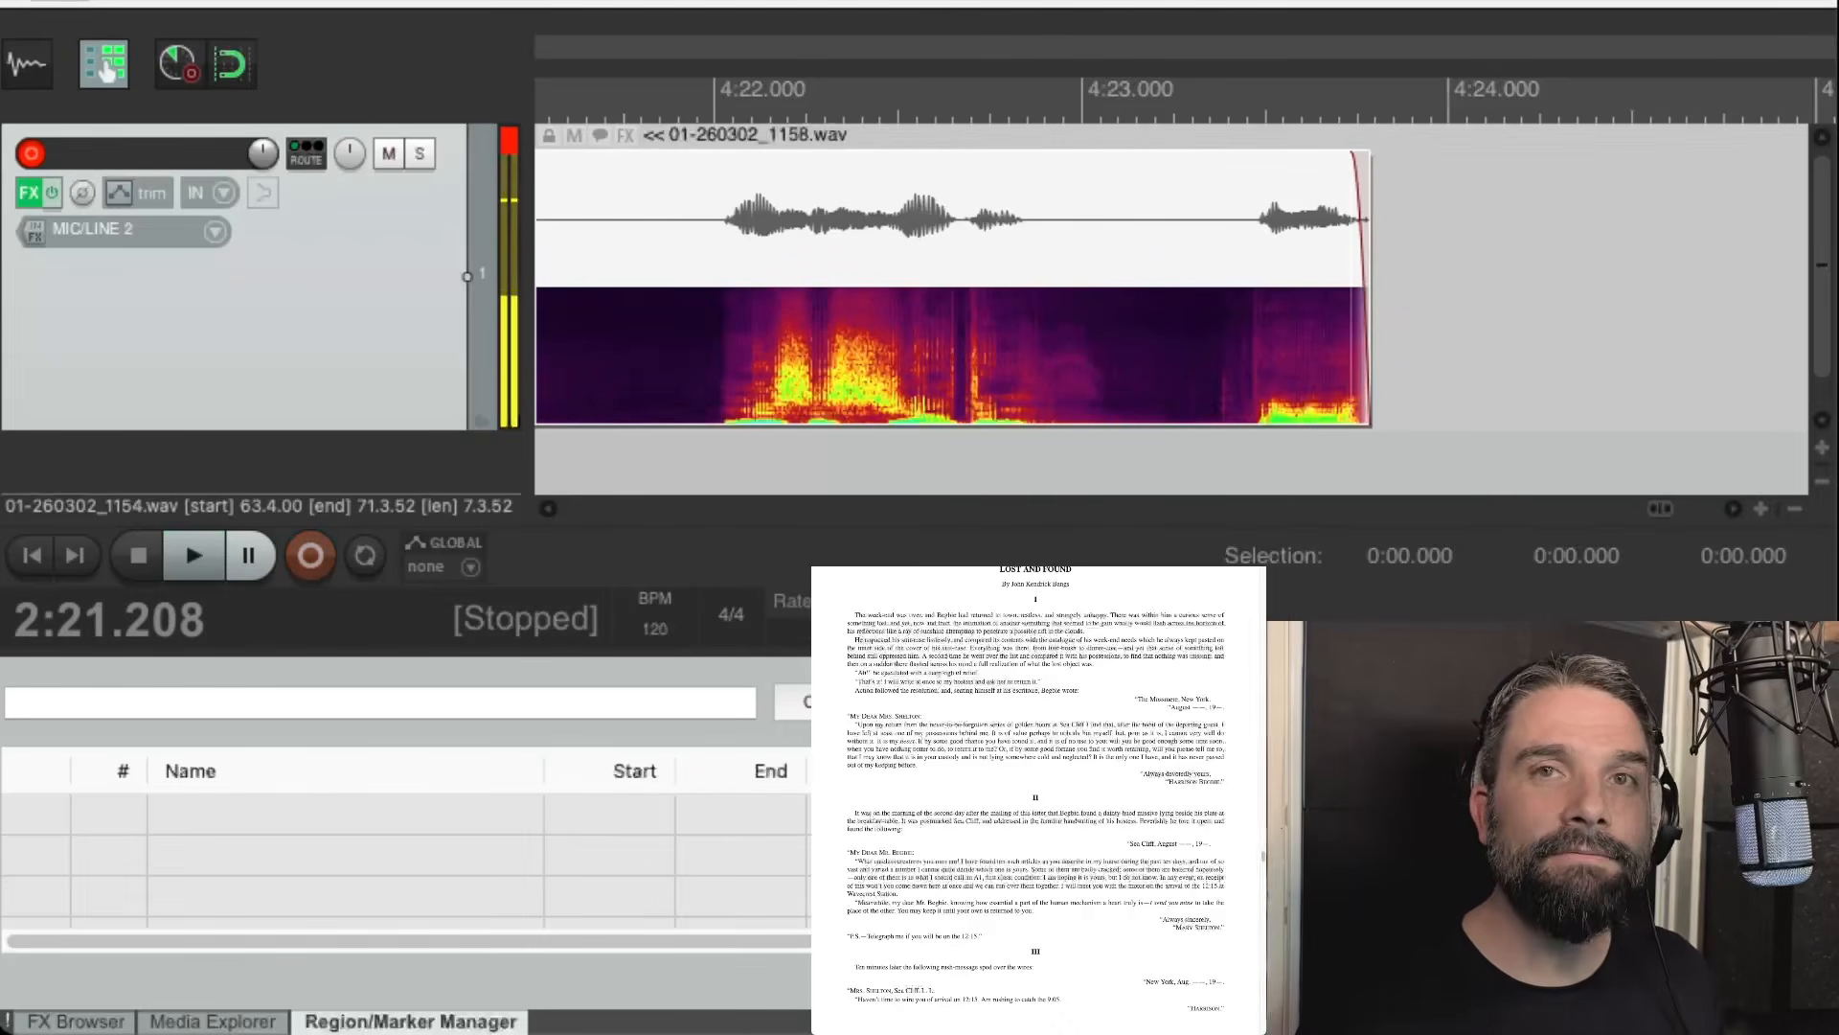
Split the new recording in the pause at about 3:53.8 and delete everything after it.
{"action": "scroll", "coordinate": [1424, 329], "scroll_direction": "down", "scroll_amount": 8}
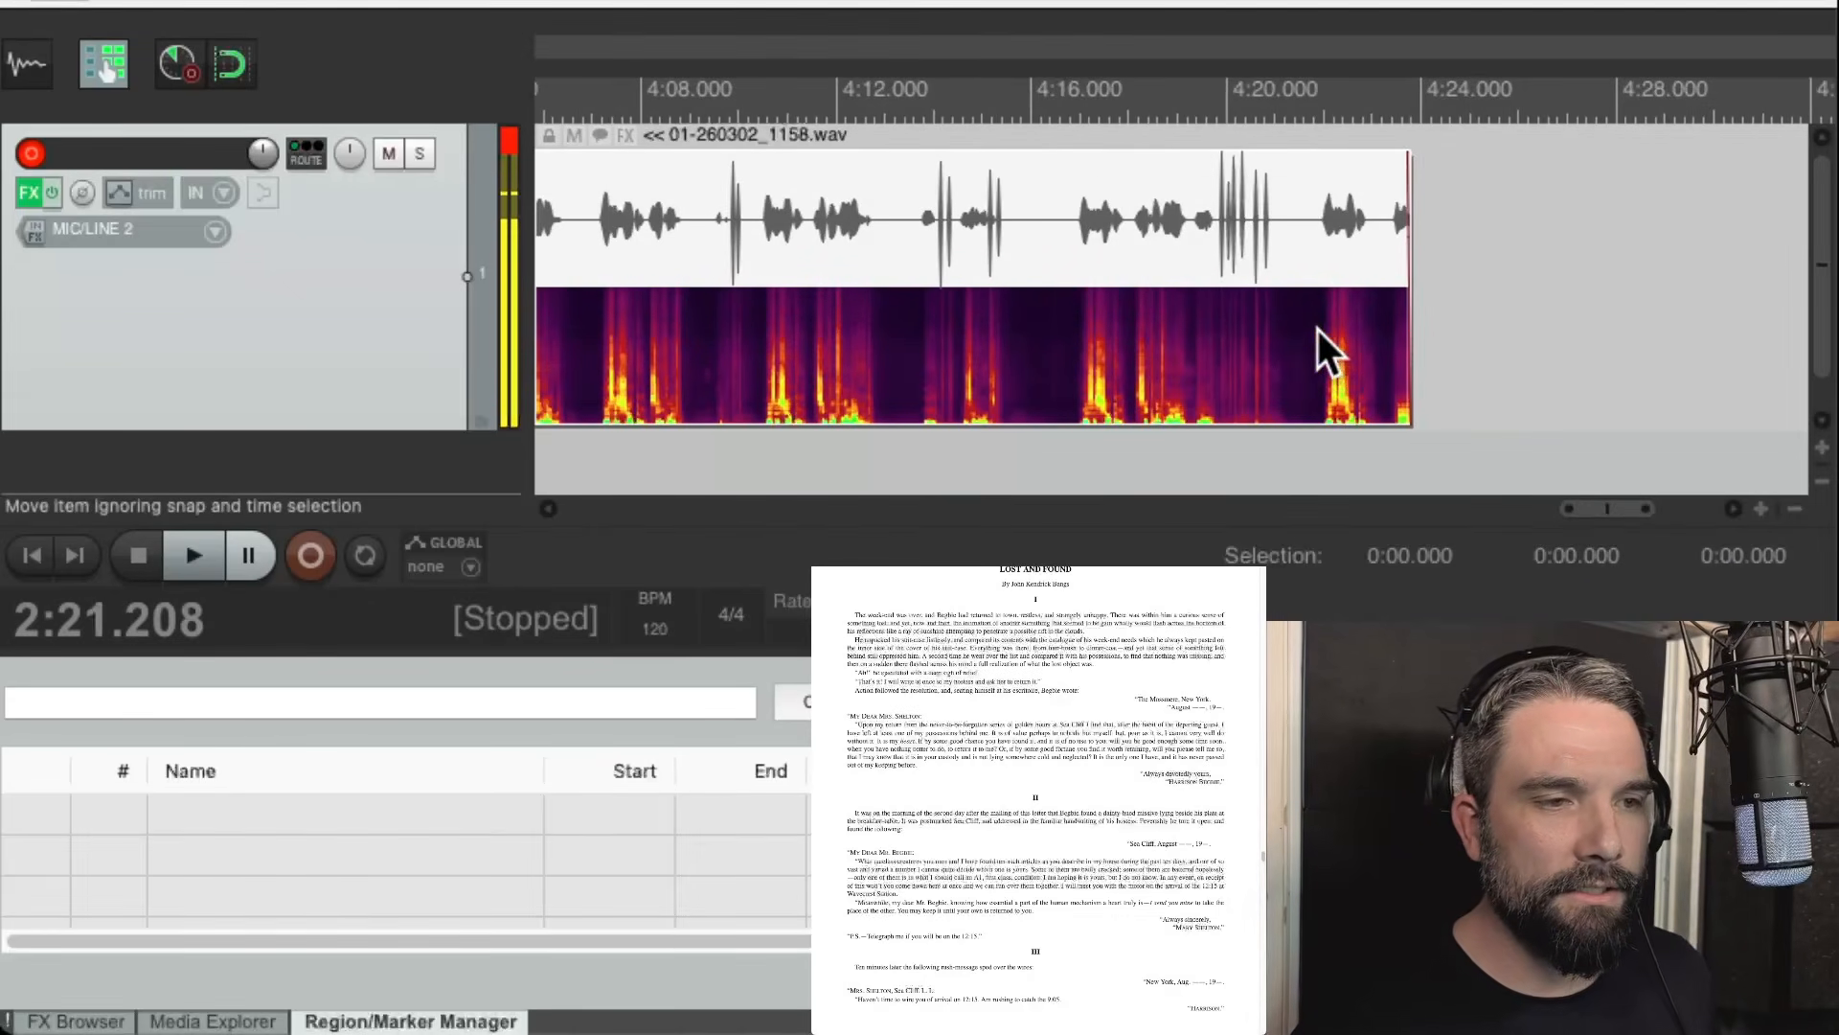
{"action": "scroll", "coordinate": [1328, 355], "scroll_direction": "left", "scroll_amount": 3}
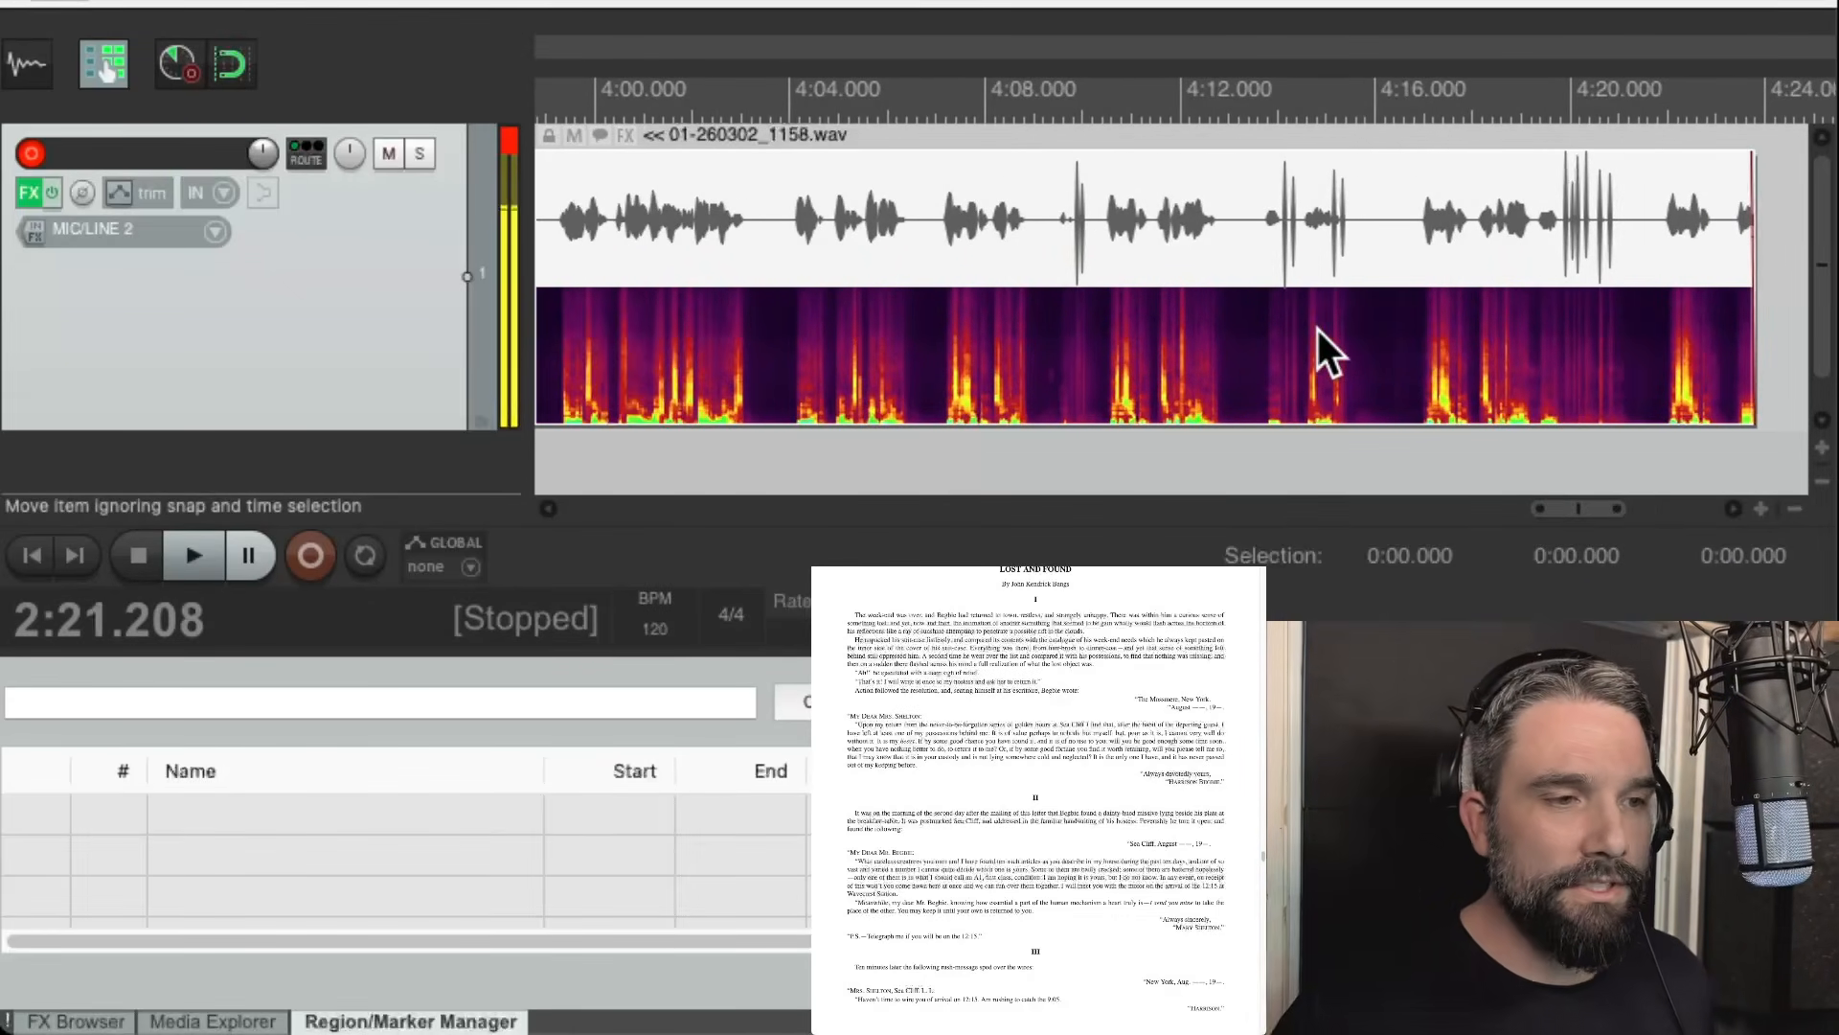
{"action": "scroll", "coordinate": [1322, 350], "scroll_direction": "left", "scroll_amount": 4}
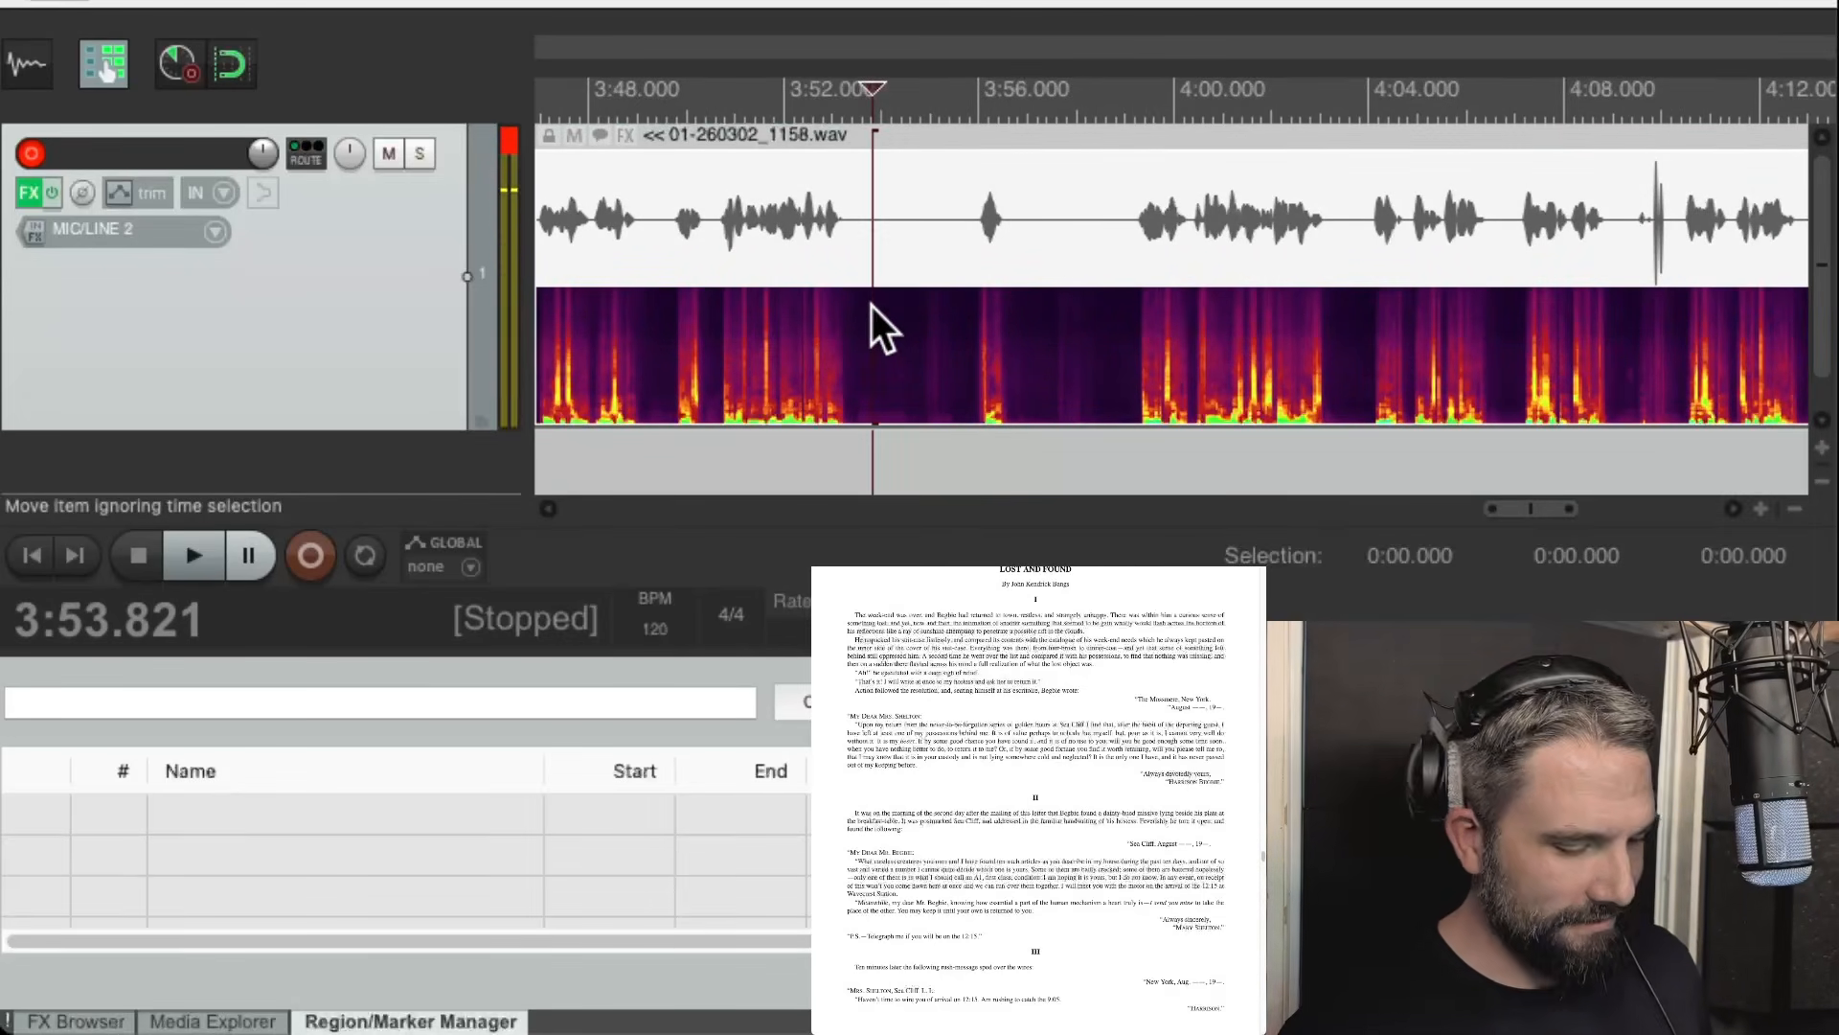
{"action": "key", "text": "s"}
{"action": "left_click", "coordinate": [1100, 333]}
{"action": "key", "text": "Delete"}
Play the last phrase before the cut, starting from about 3:51.9 and from about 3:50.5.
{"action": "scroll", "coordinate": [897, 300], "scroll_direction": "up", "scroll_amount": 4}
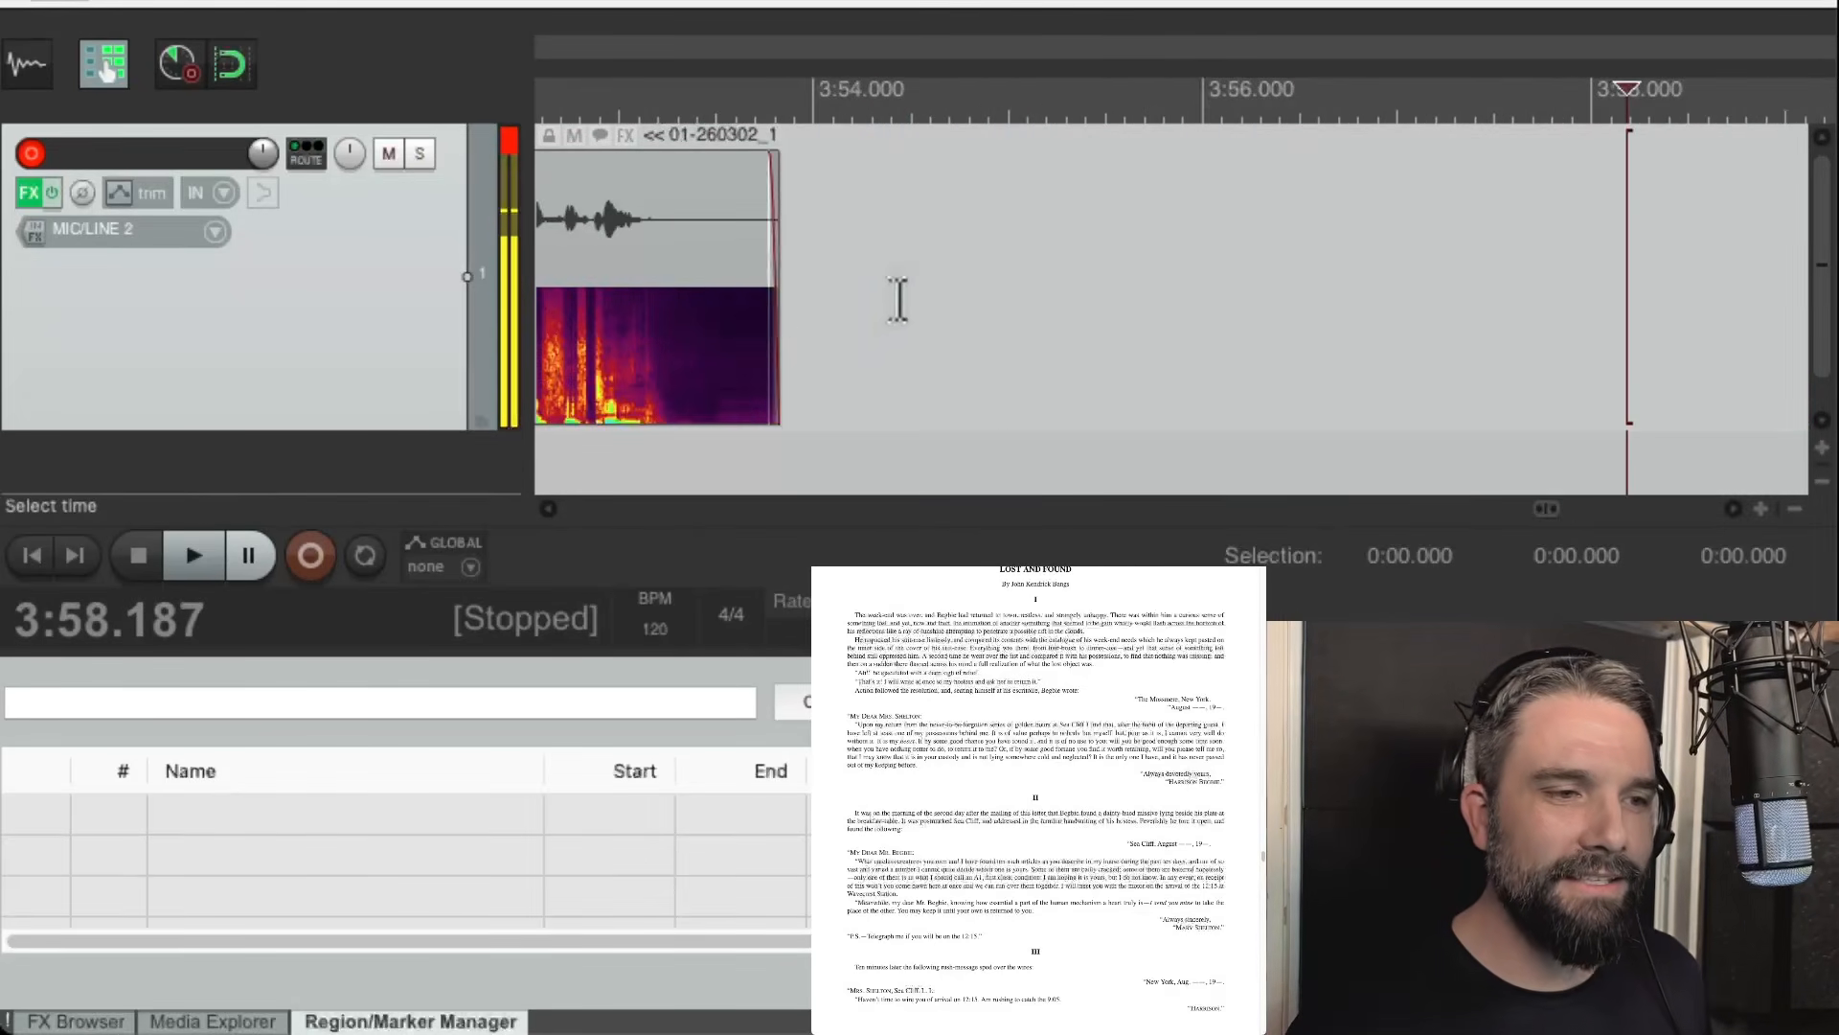
{"action": "left_click", "coordinate": [692, 304]}
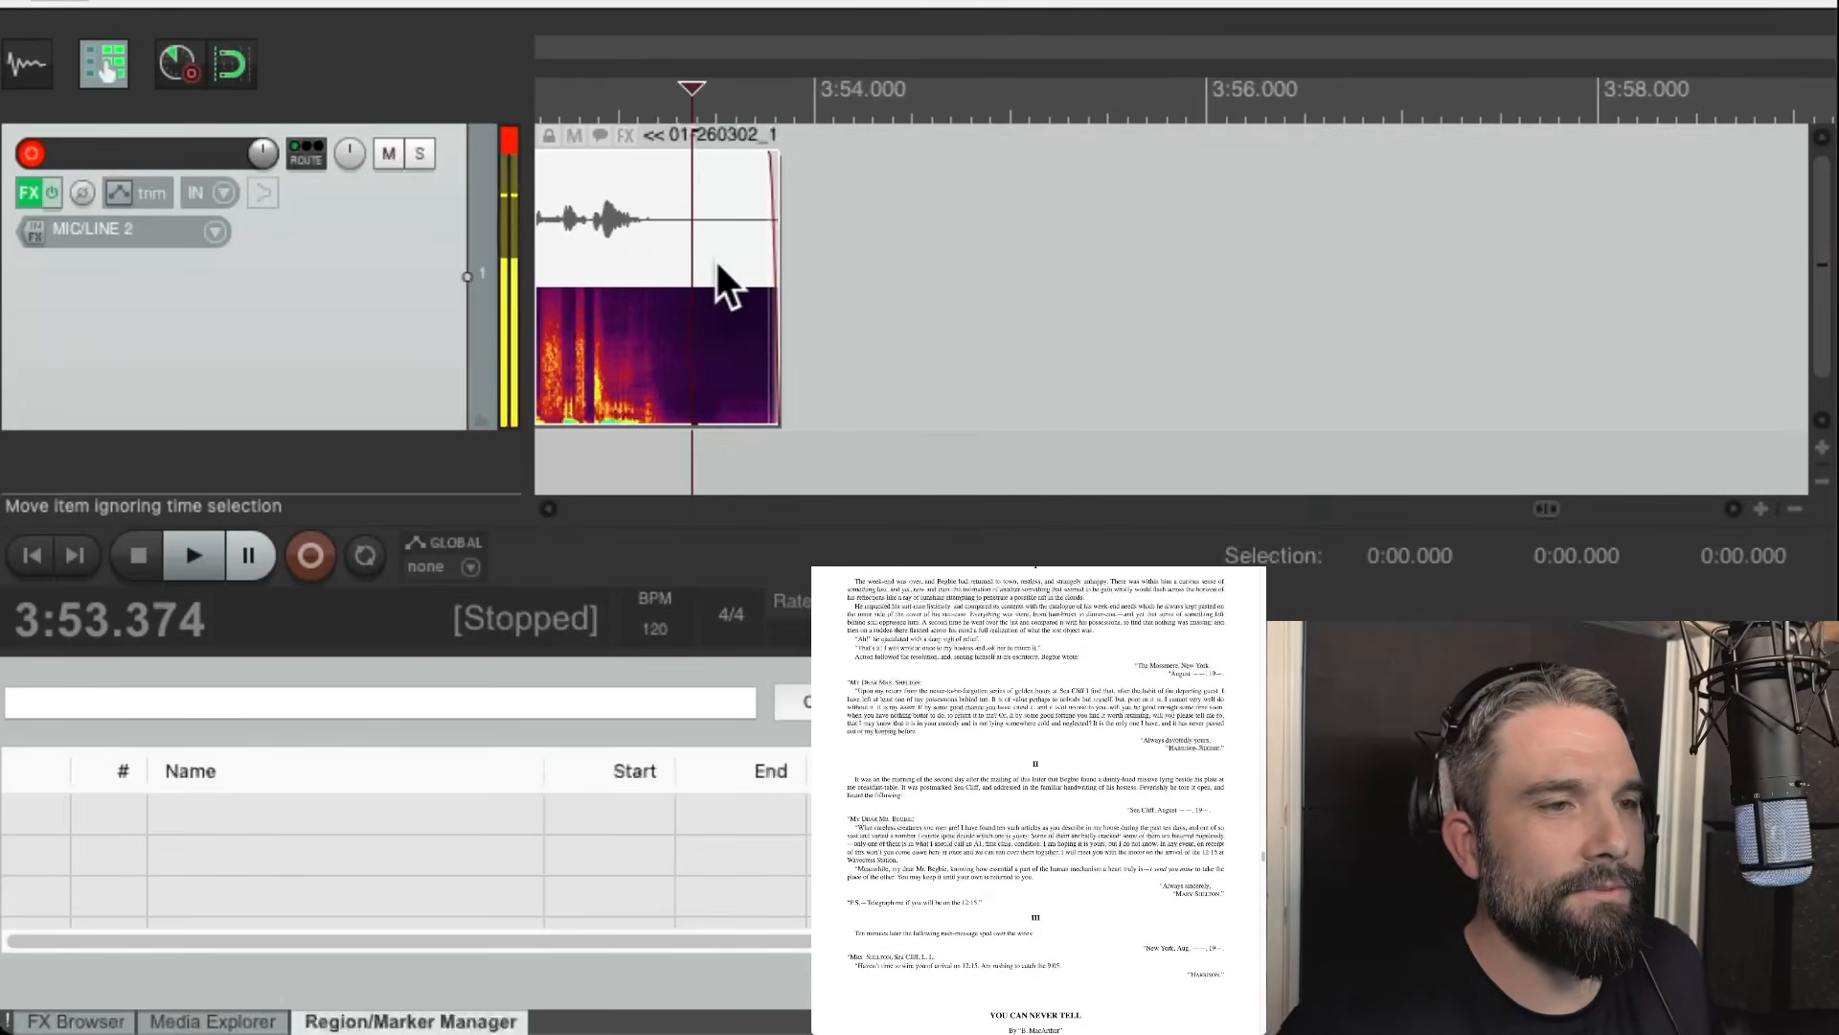
{"action": "left_click", "coordinate": [675, 233]}
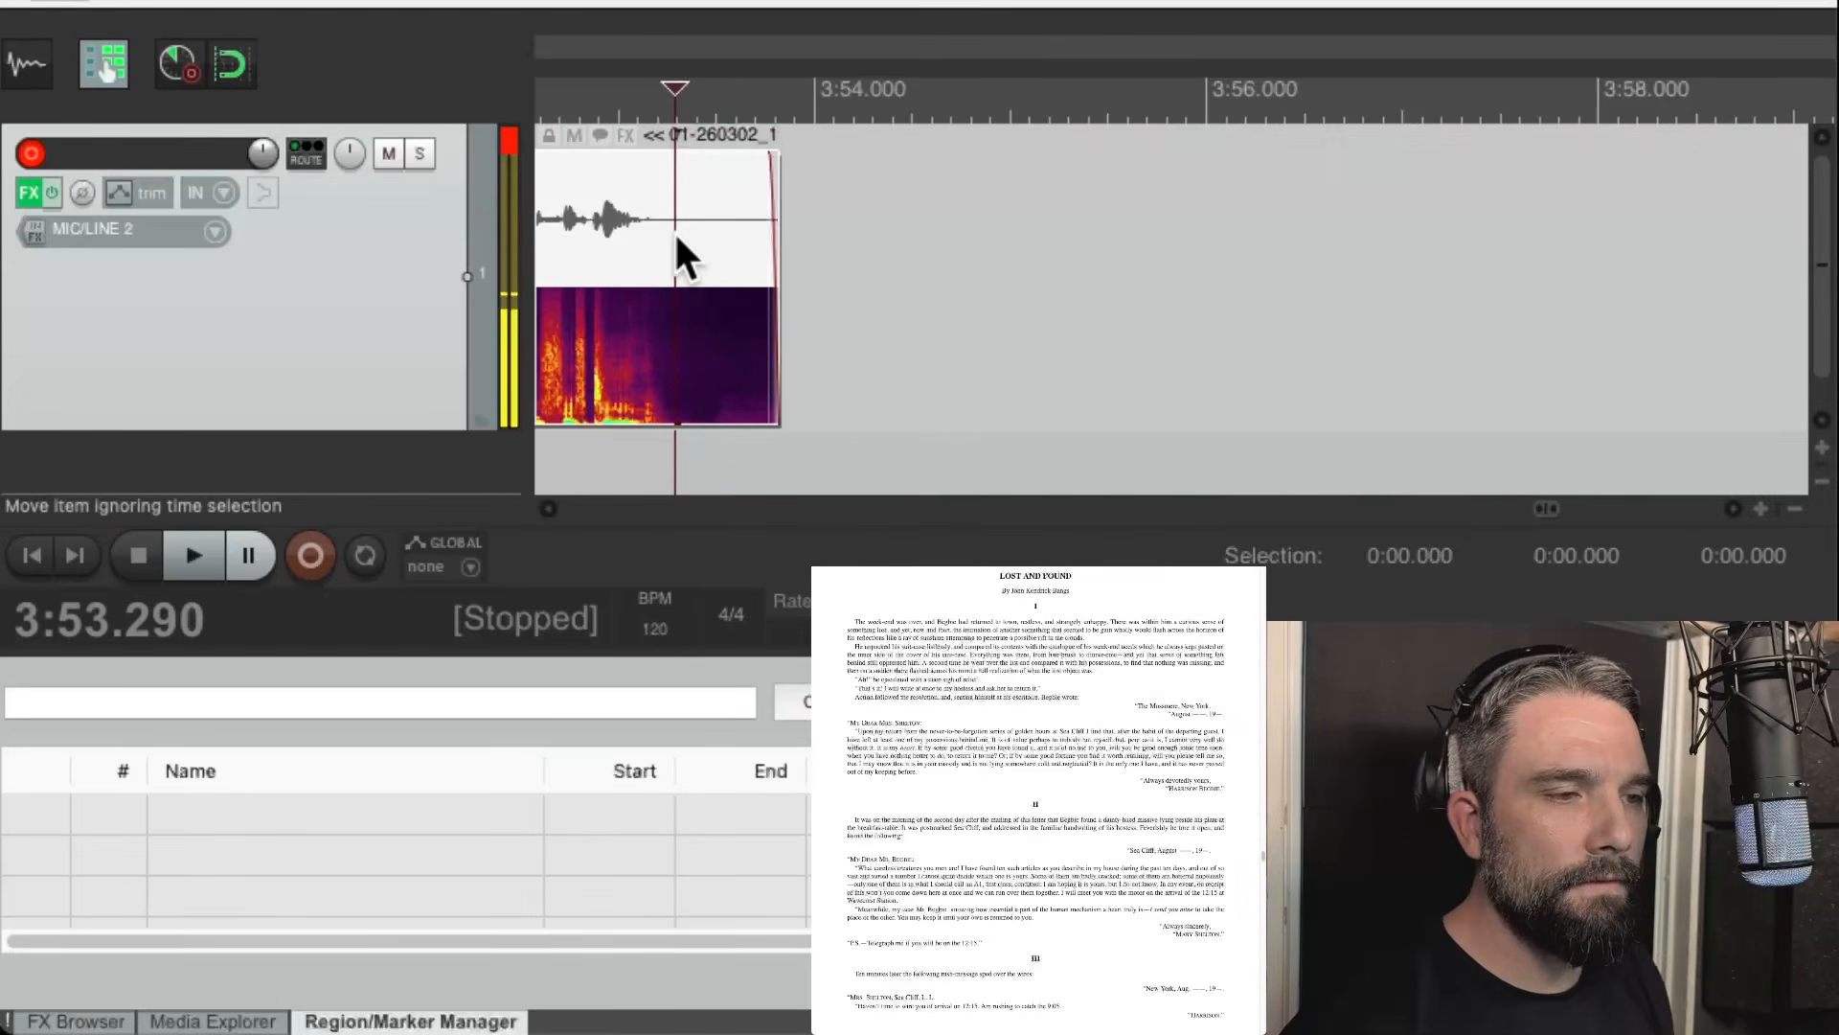
{"action": "scroll", "coordinate": [656, 237], "scroll_direction": "left", "scroll_amount": 2}
{"action": "scroll", "coordinate": [751, 274], "scroll_direction": "left", "scroll_amount": 8}
{"action": "left_click", "coordinate": [751, 274]}
{"action": "key", "text": "space"}
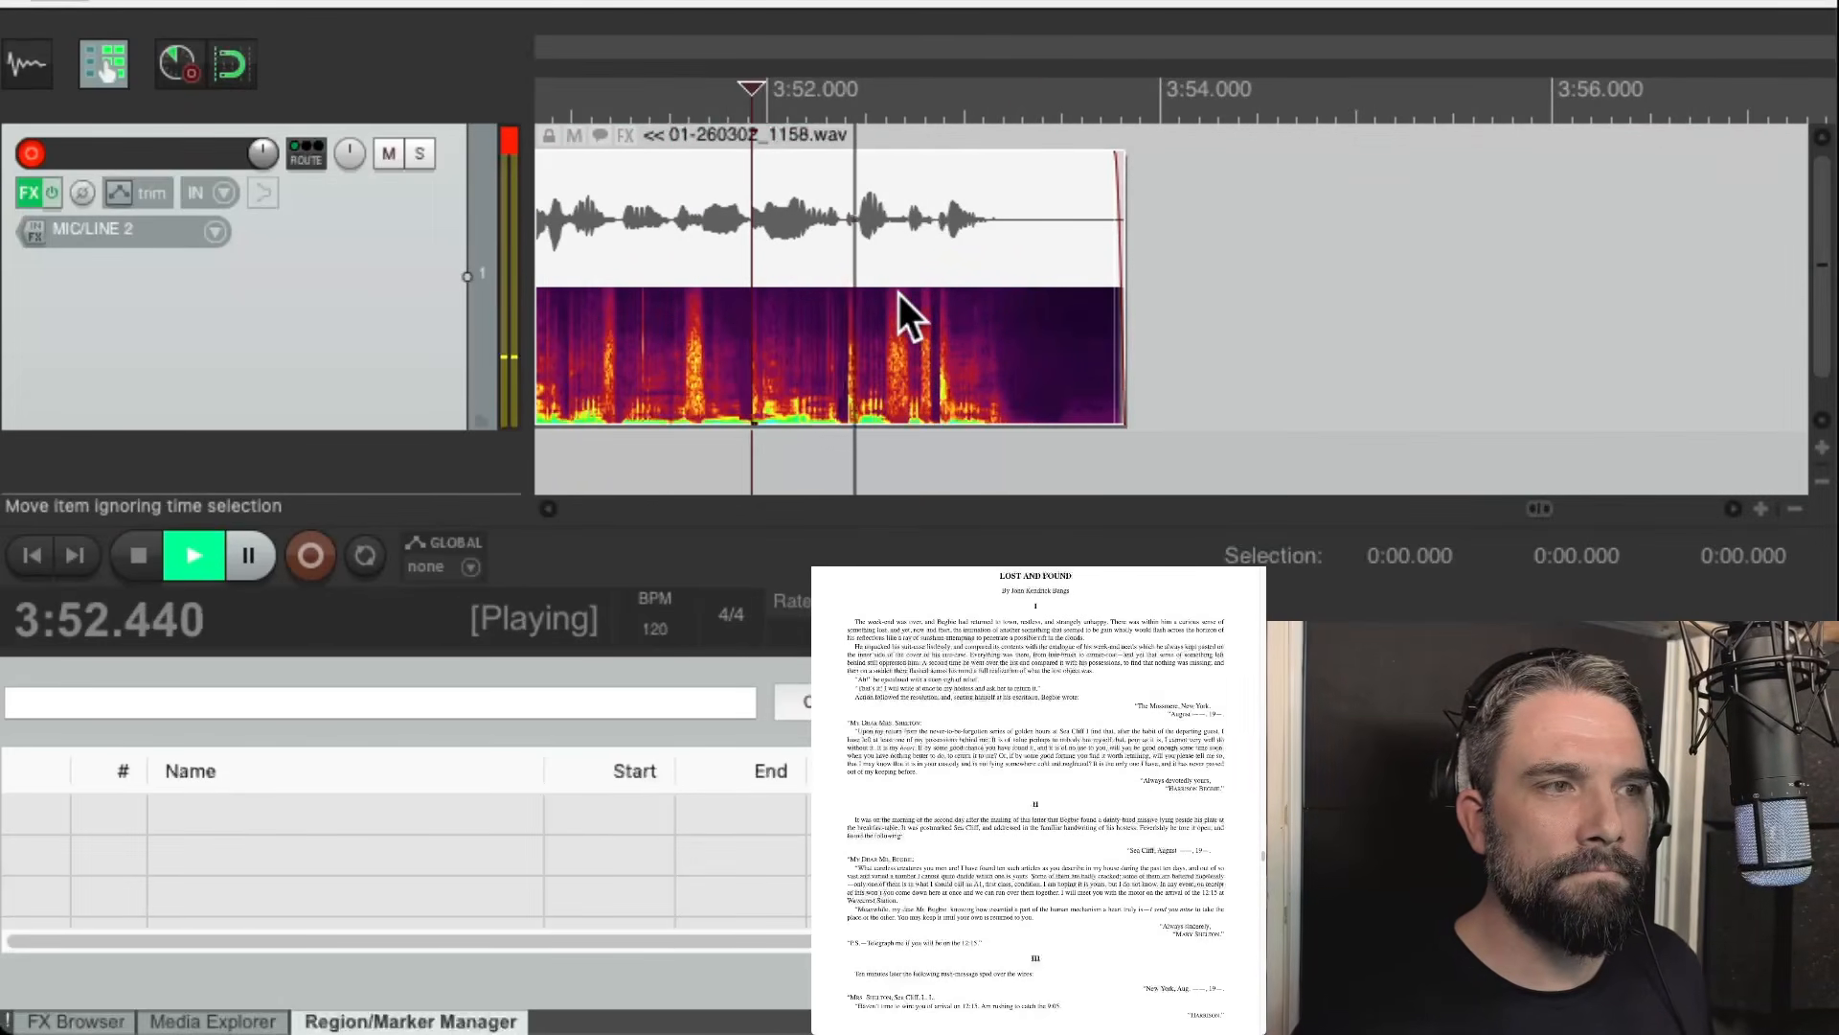
{"action": "key", "text": "space"}
{"action": "scroll", "coordinate": [1050, 326], "scroll_direction": "down", "scroll_amount": 4}
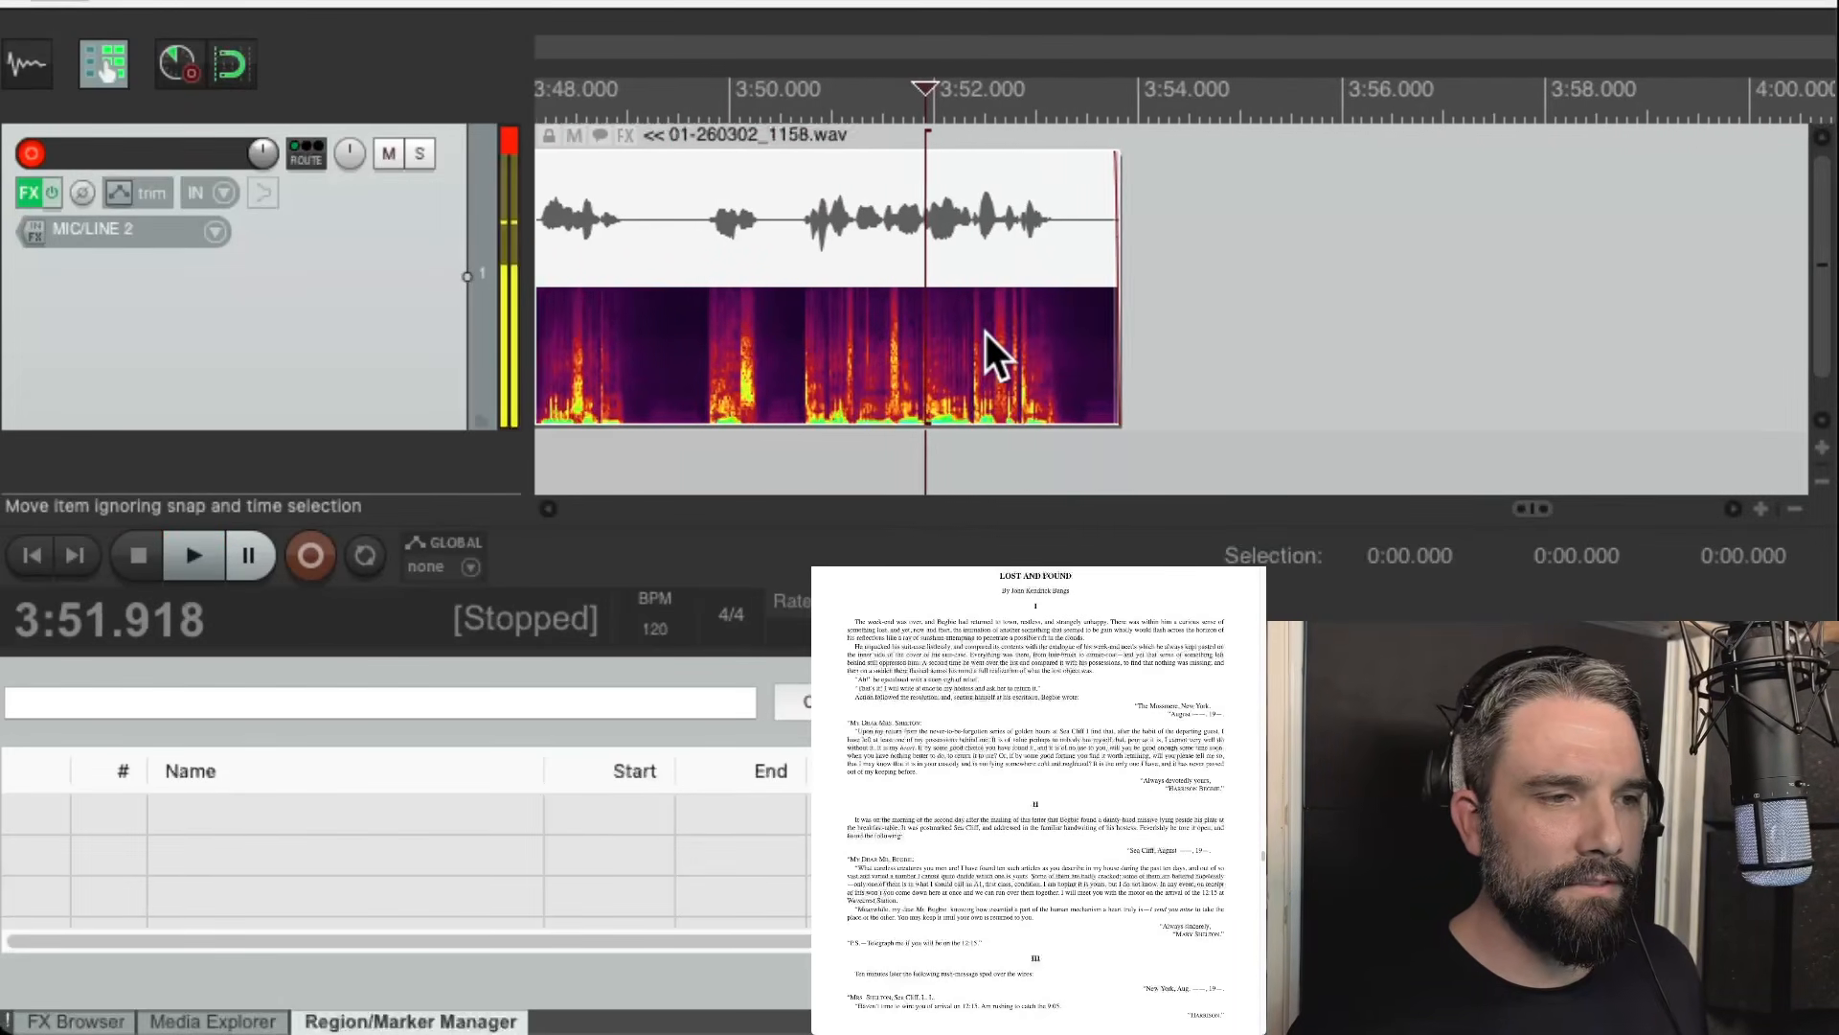
{"action": "left_click", "coordinate": [812, 317]}
{"action": "key", "text": "space"}
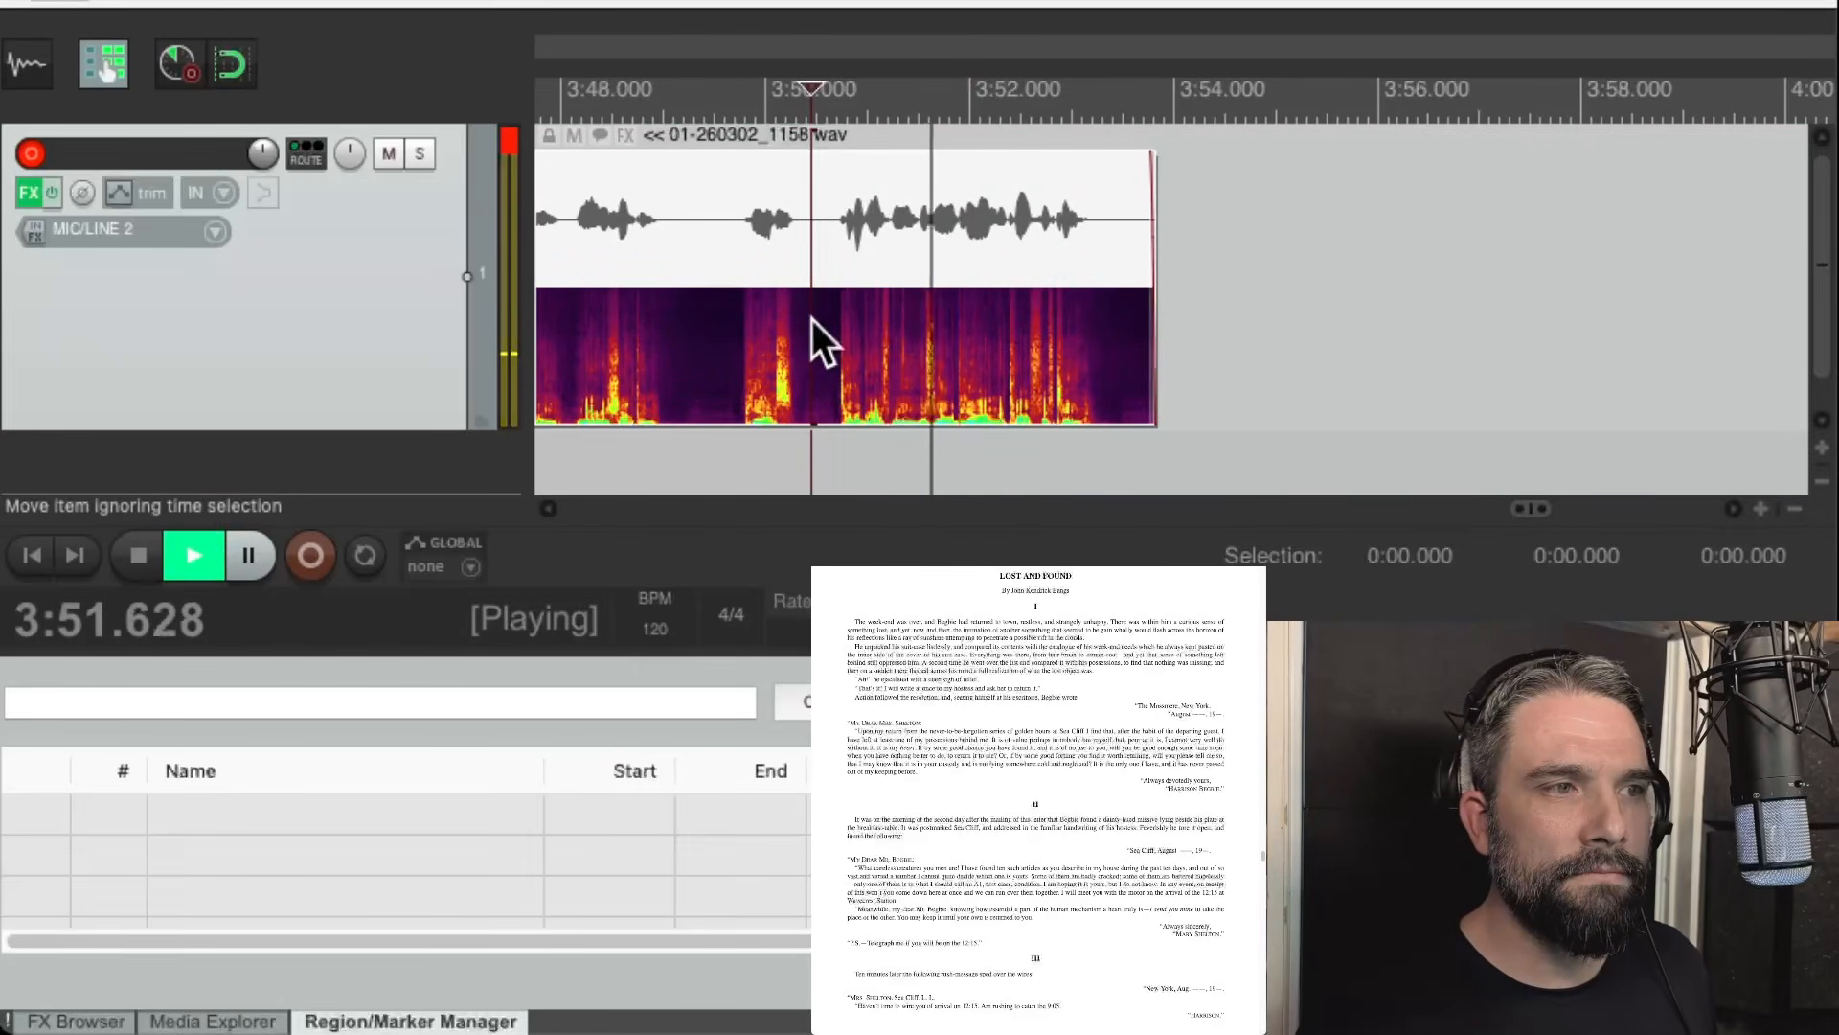
{"action": "key", "text": "space"}
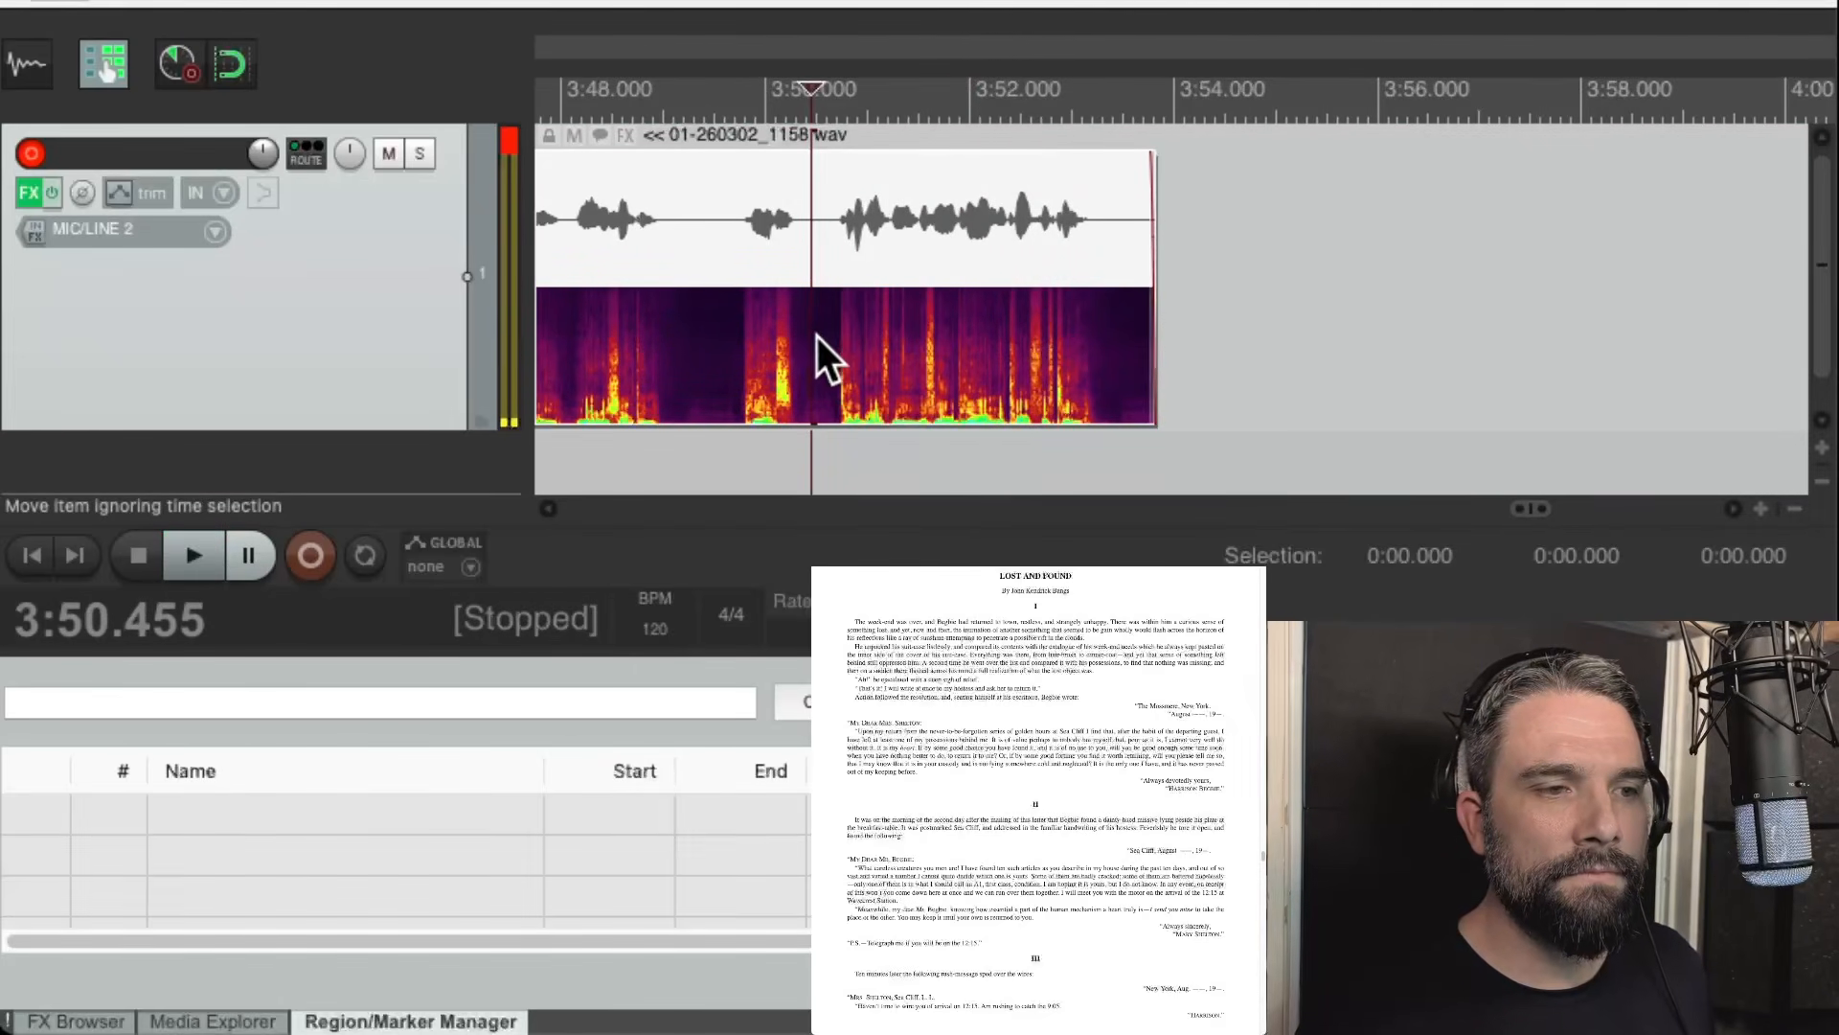
Record the next narration passage from the pause at 3:49.054 to about 4:13.6.
{"action": "left_click", "coordinate": [727, 315]}
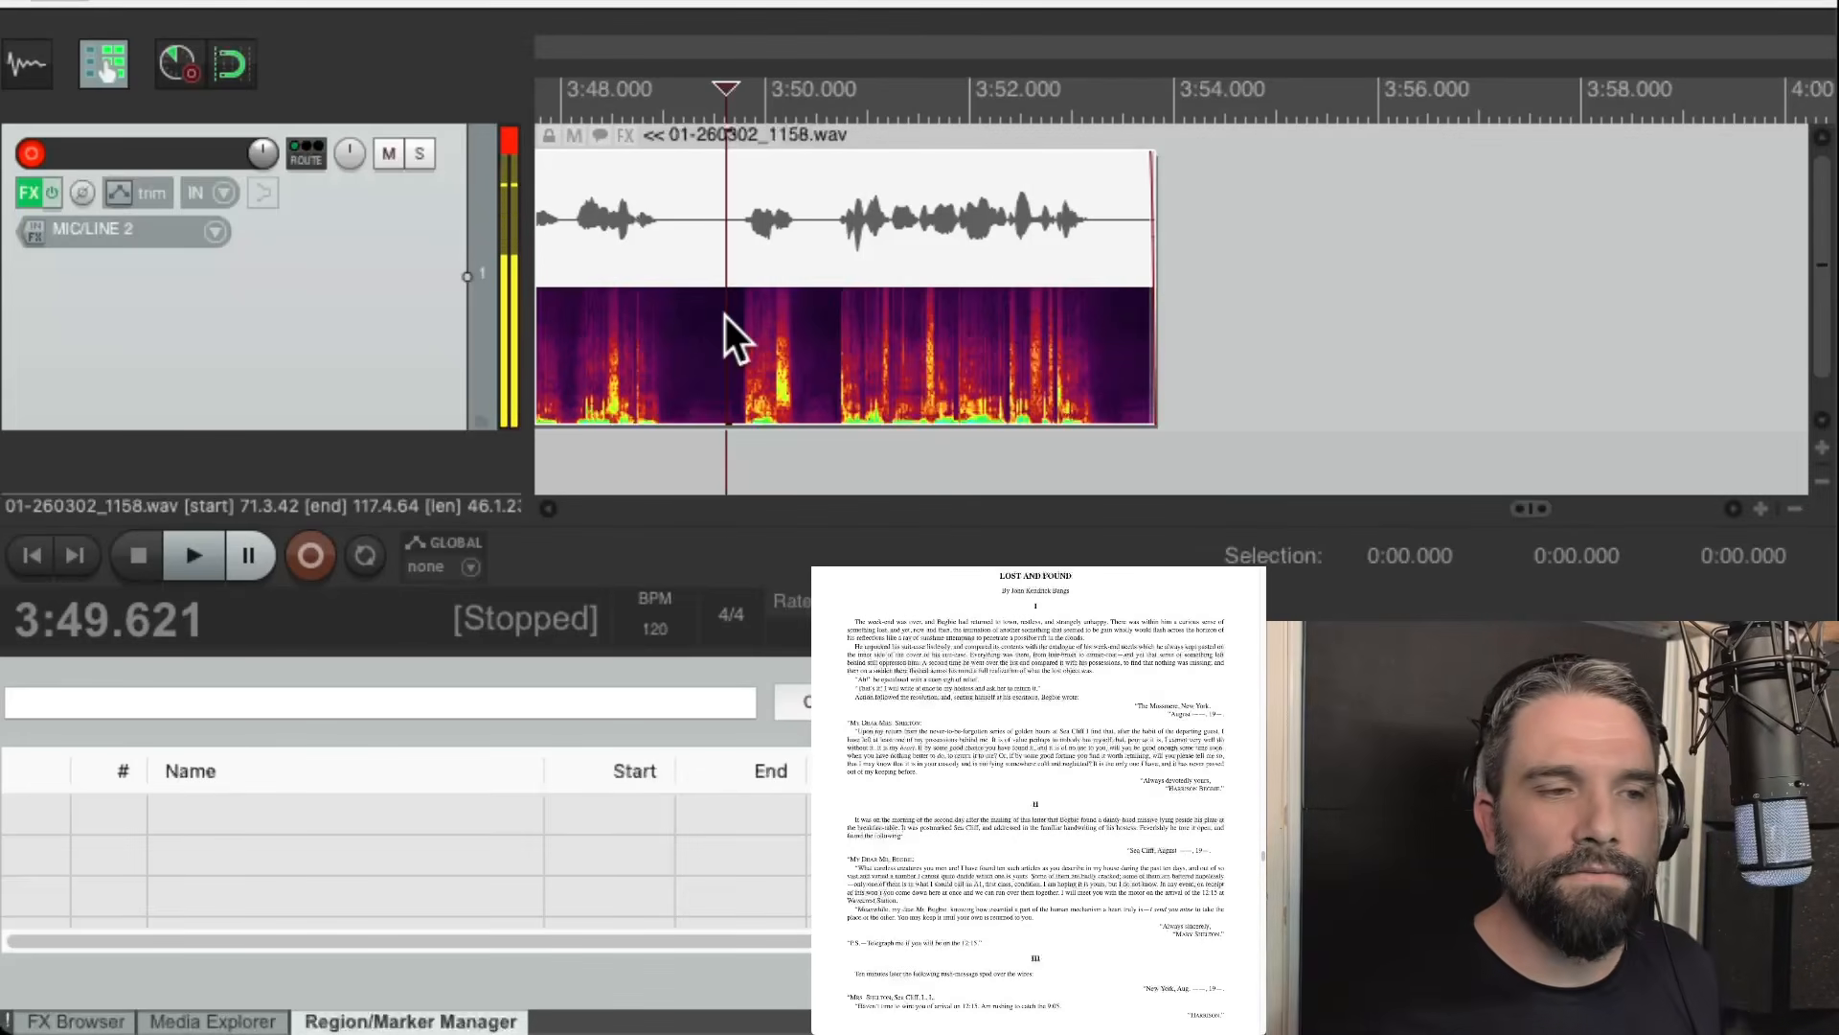
{"action": "left_click", "coordinate": [668, 331]}
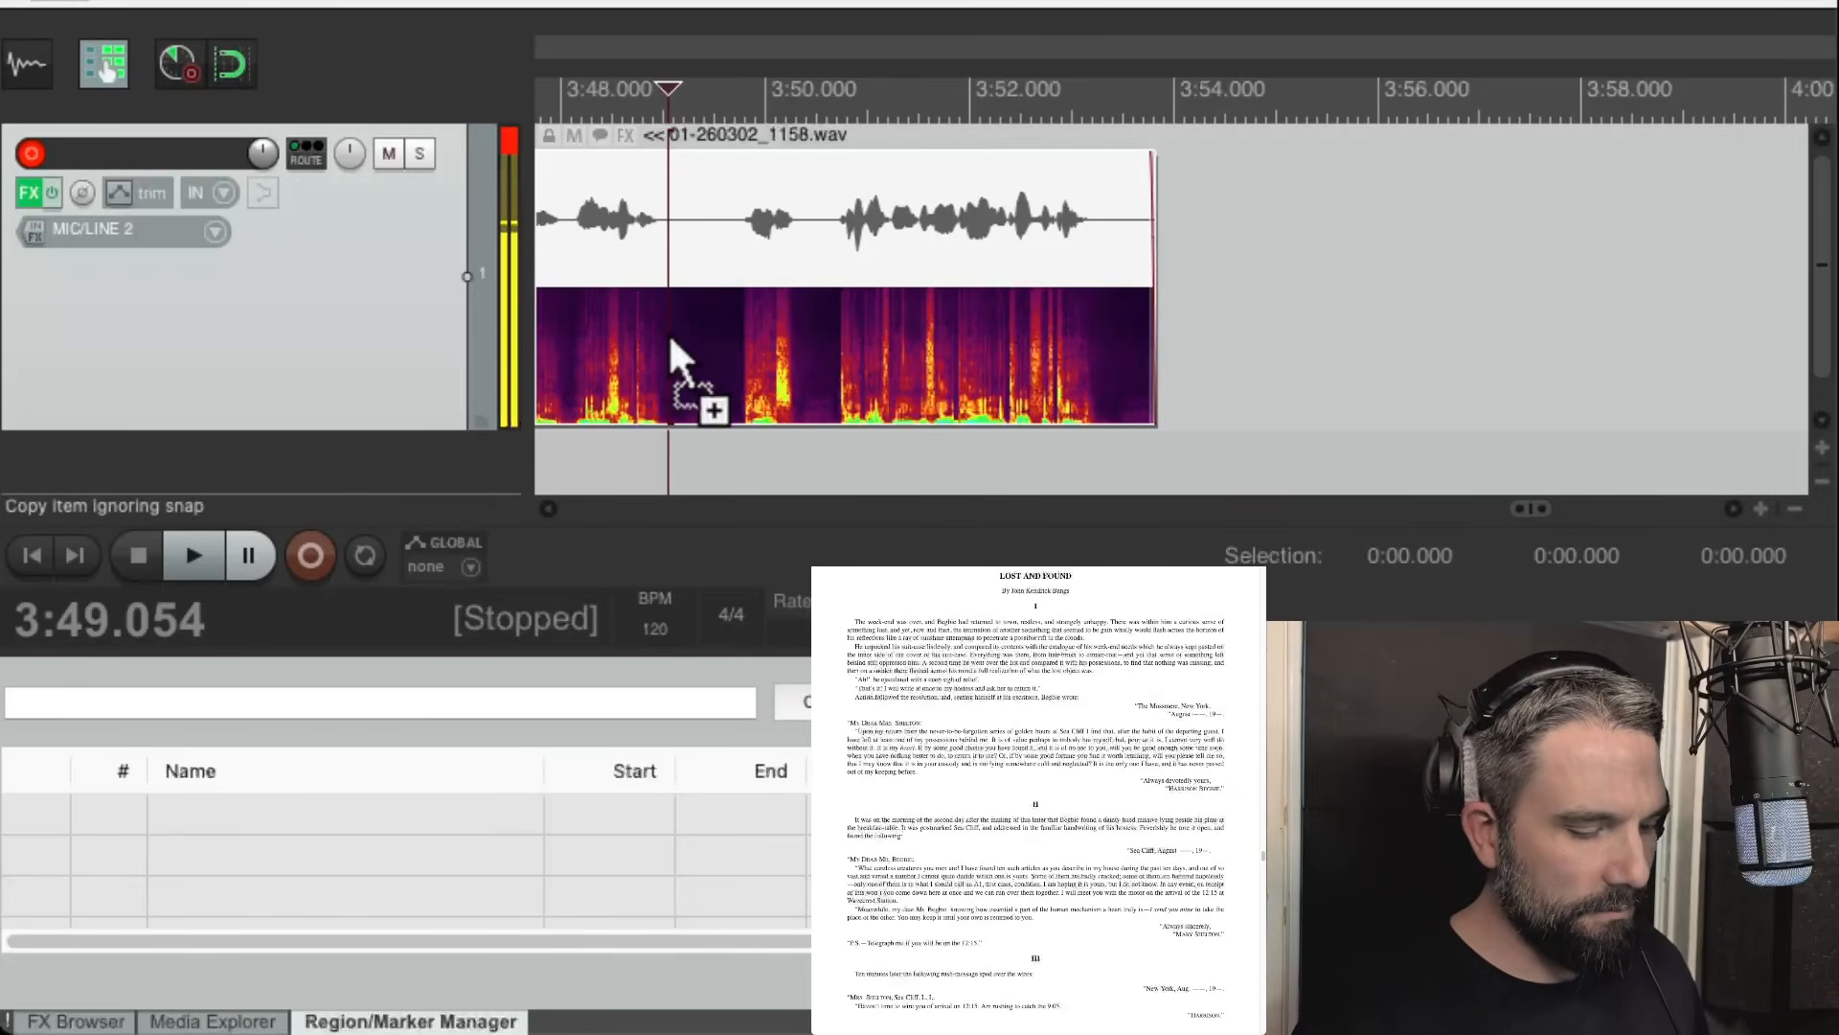
{"action": "key", "text": "ctrl+r"}
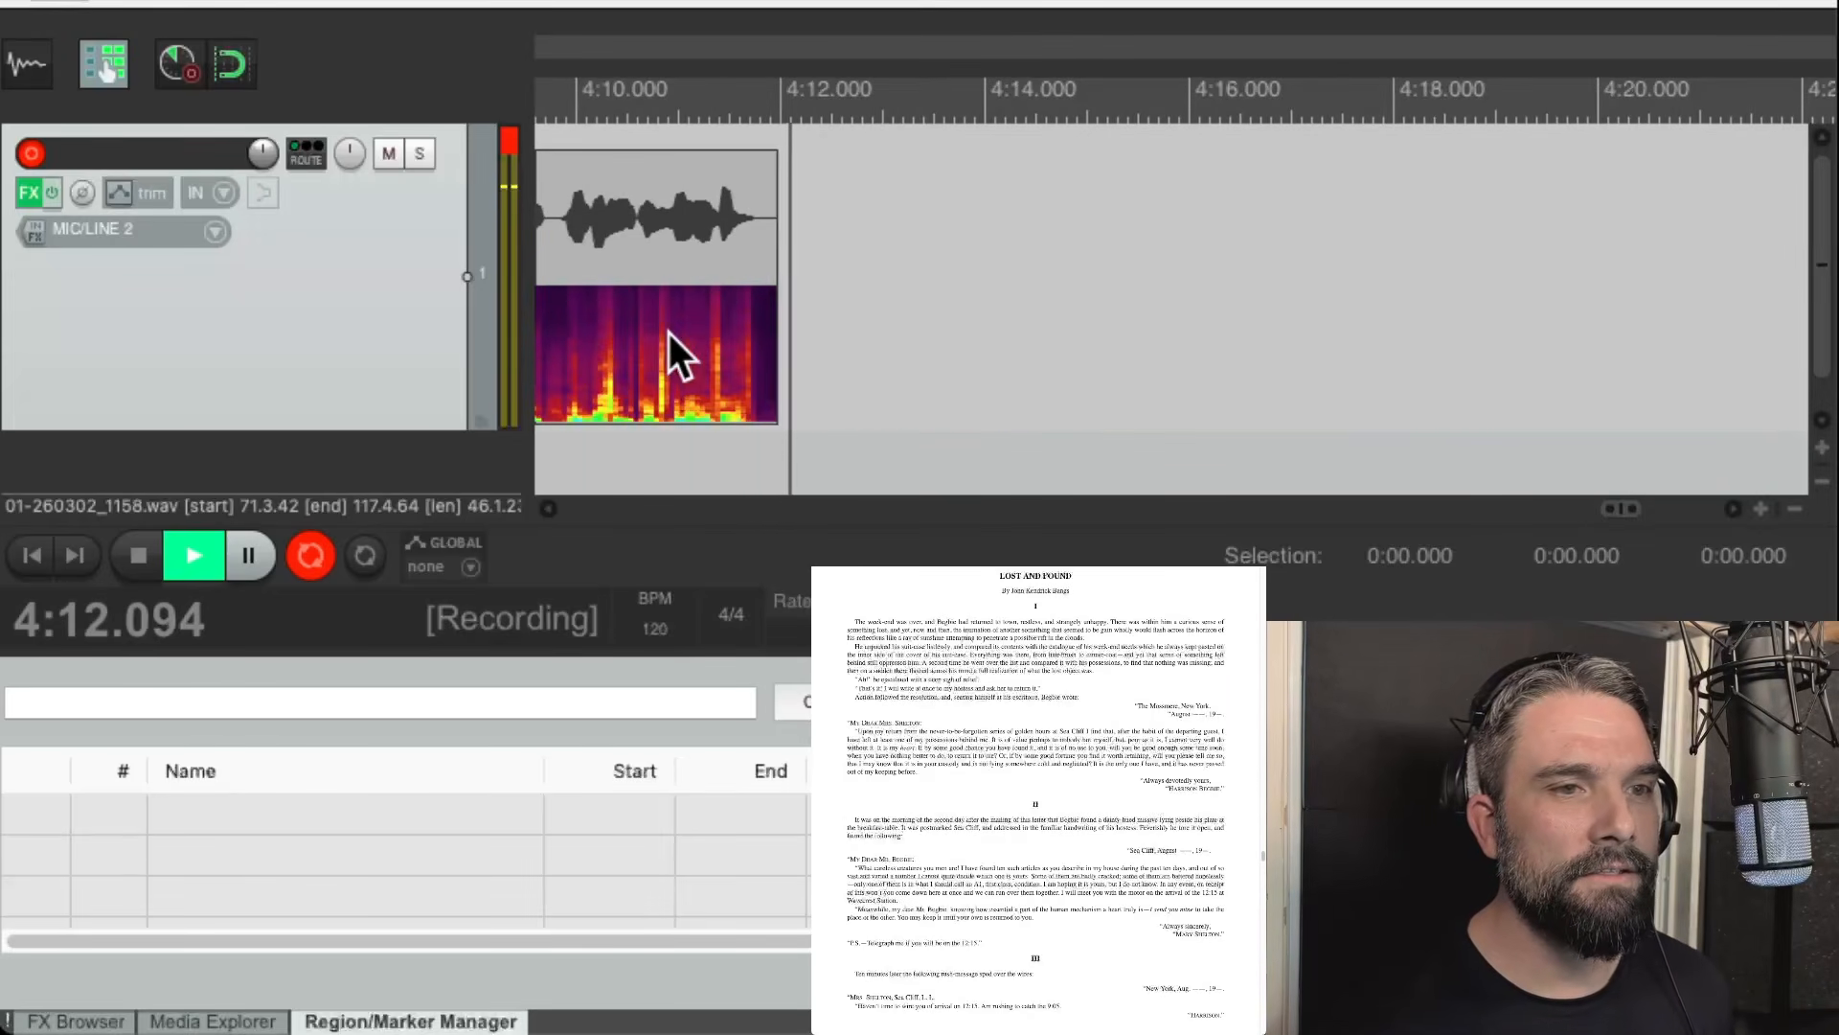
{"action": "key", "text": "space"}
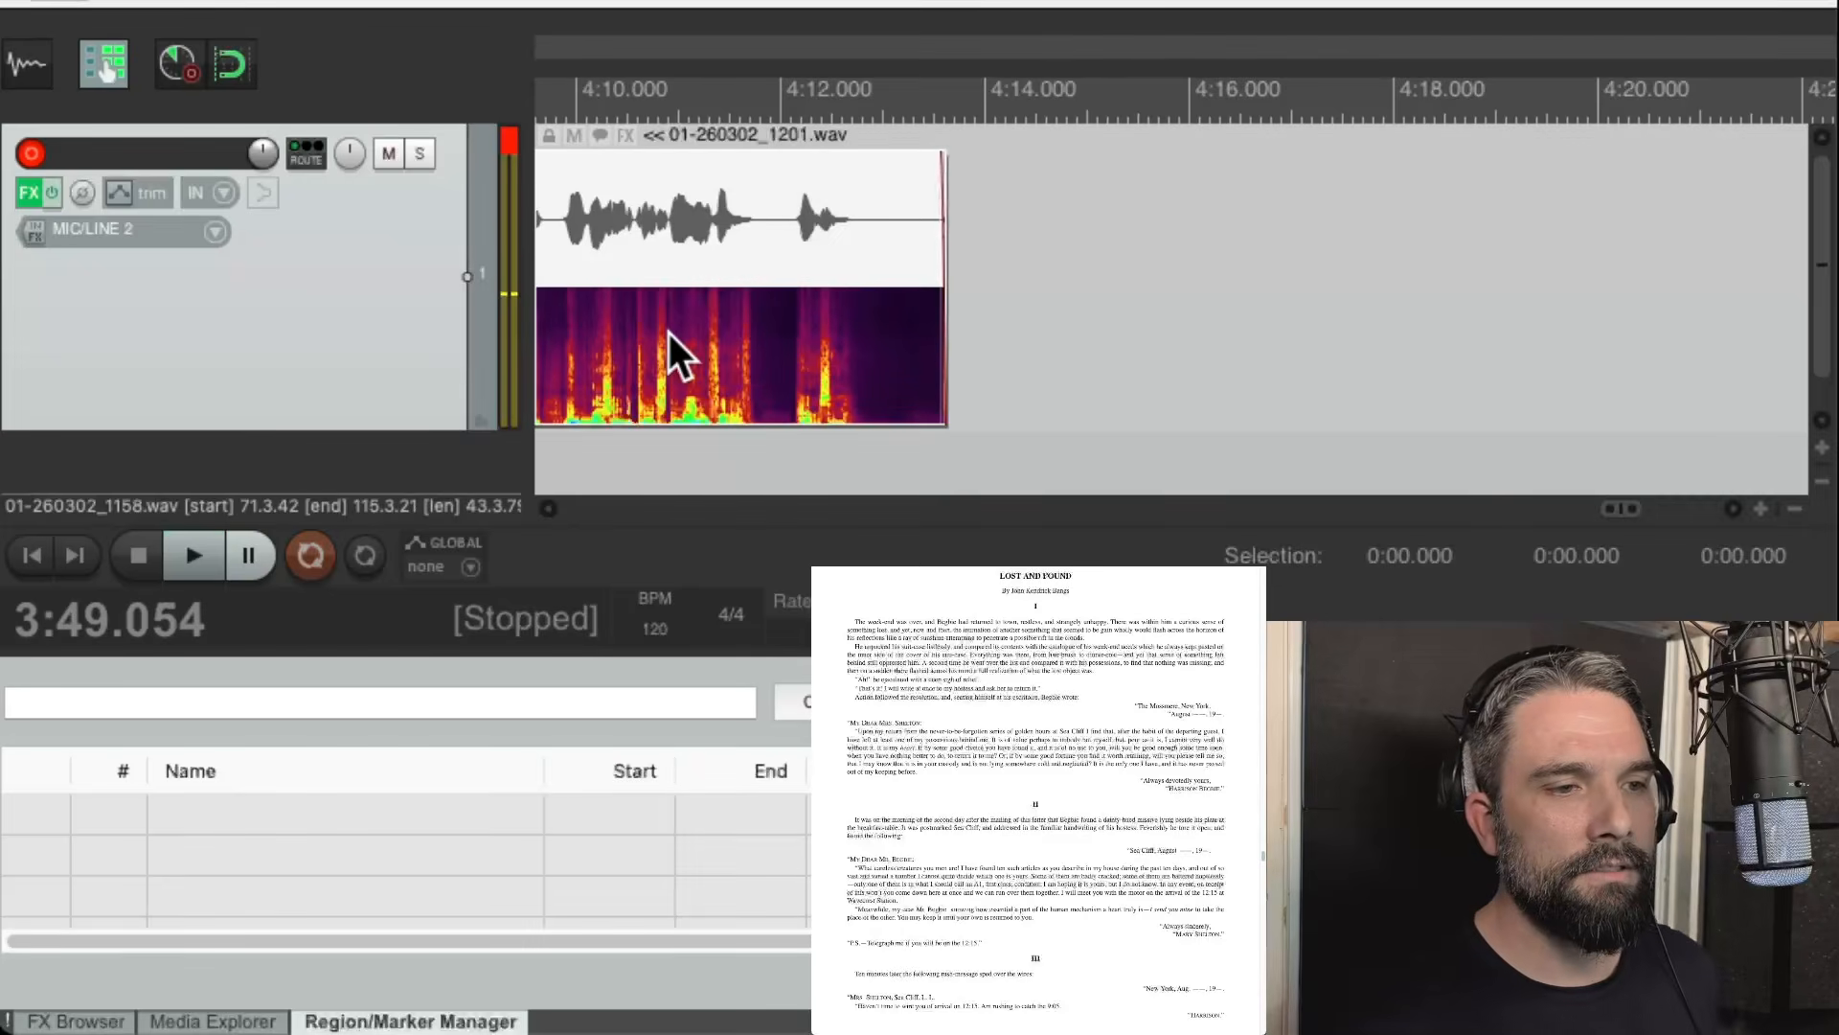
Split the new recording in the closing silence at 4:13.300 and delete everything after it.
{"action": "left_click", "coordinate": [913, 350]}
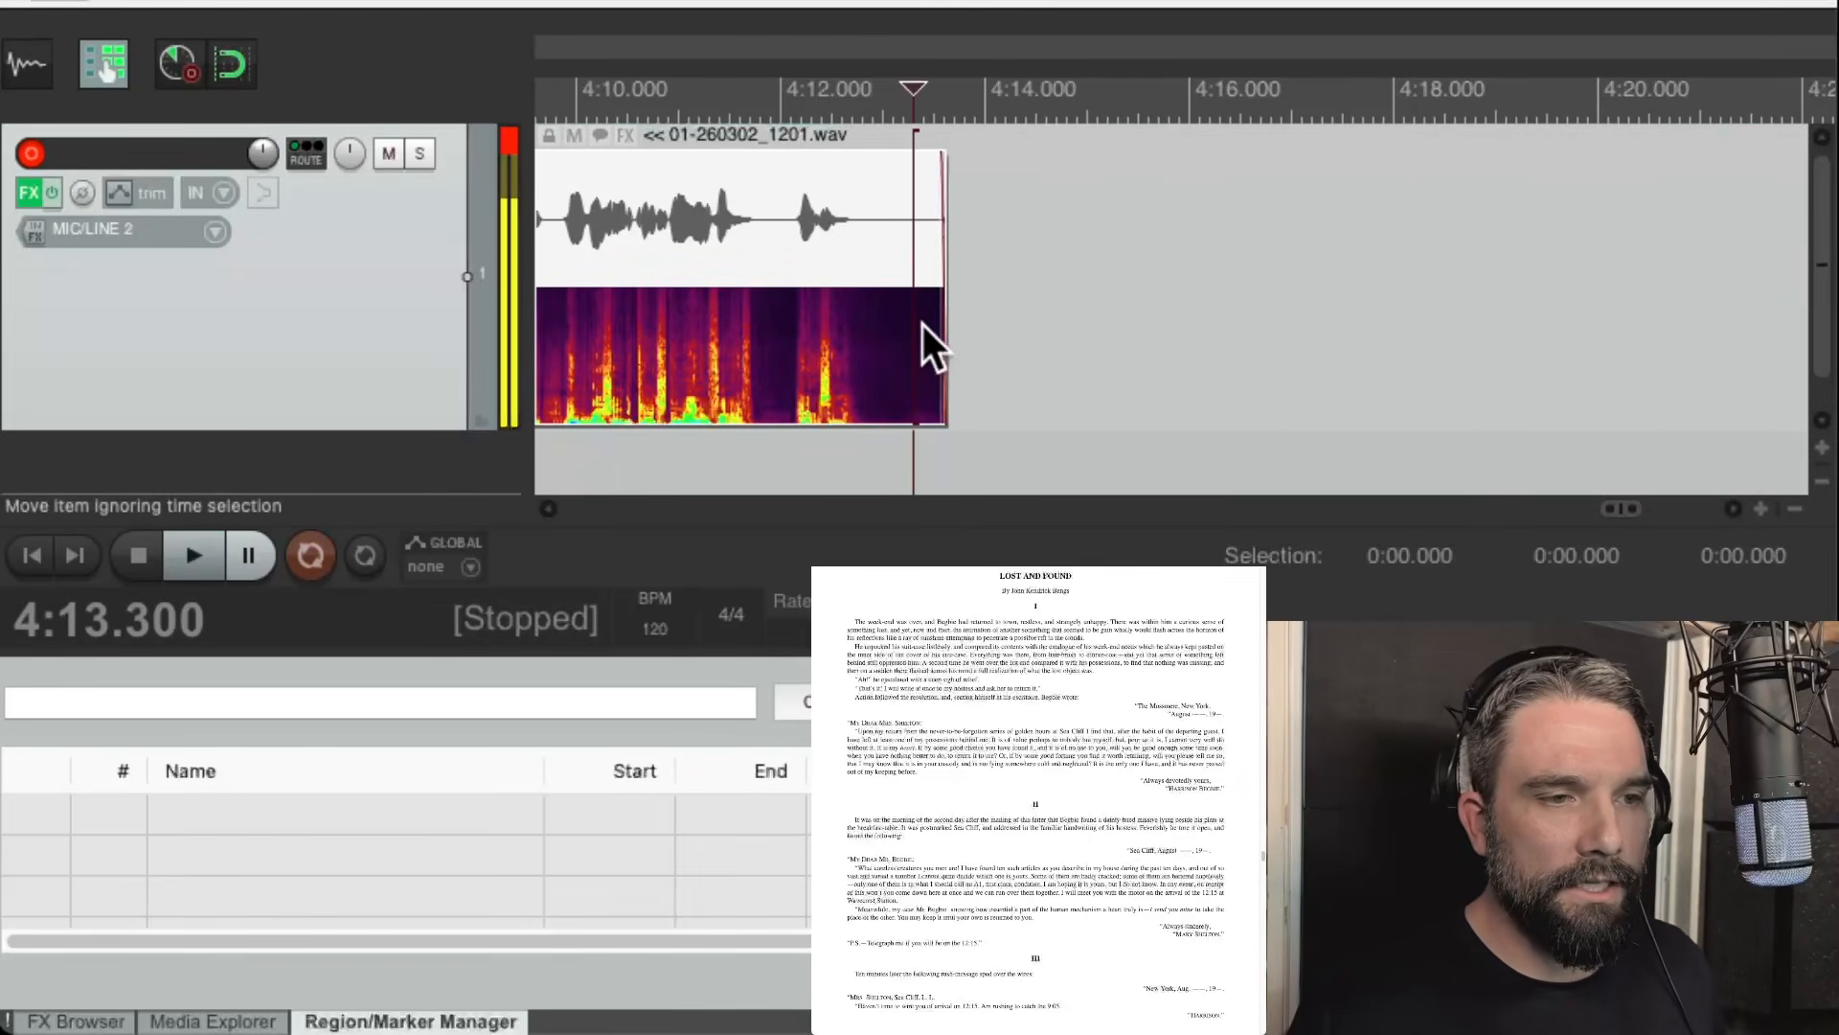
{"action": "key", "text": "s"}
{"action": "key", "text": "Delete"}
{"action": "scroll", "coordinate": [931, 326], "scroll_direction": "down", "scroll_amount": 3}
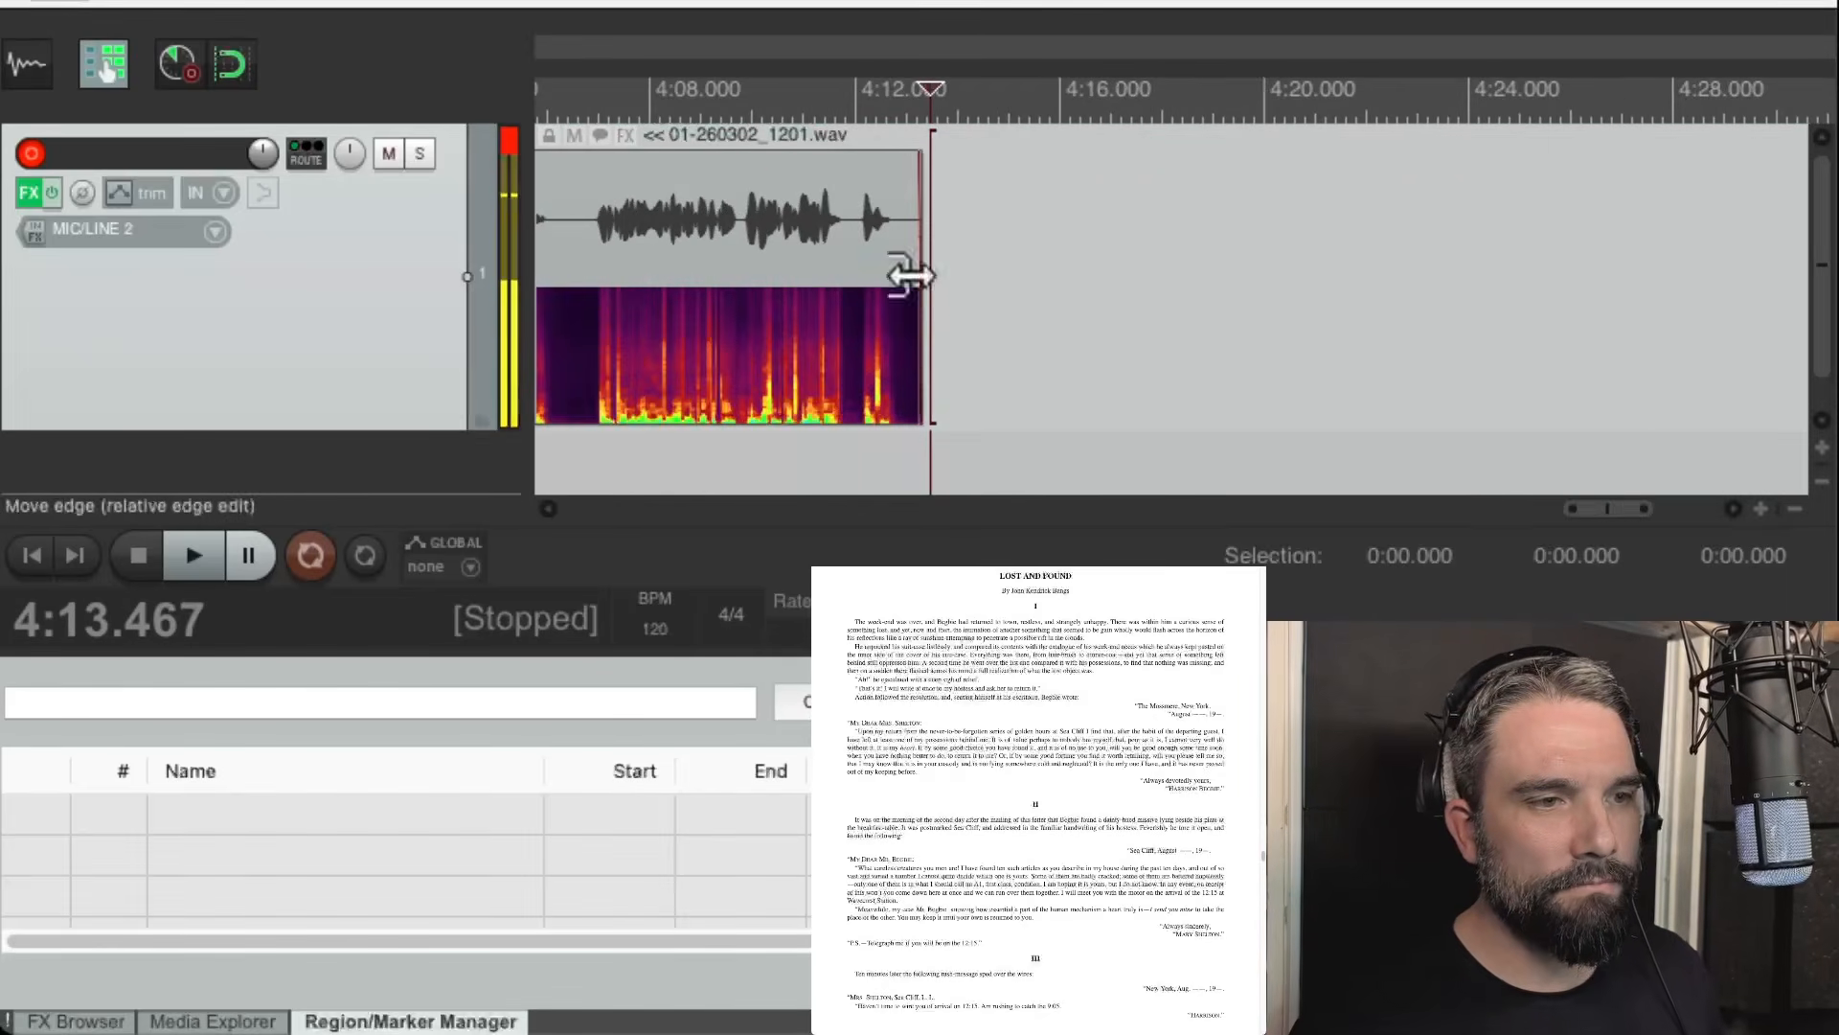
{"action": "scroll", "coordinate": [937, 173], "scroll_direction": "up", "scroll_amount": 5}
{"action": "left_click", "coordinate": [806, 237]}
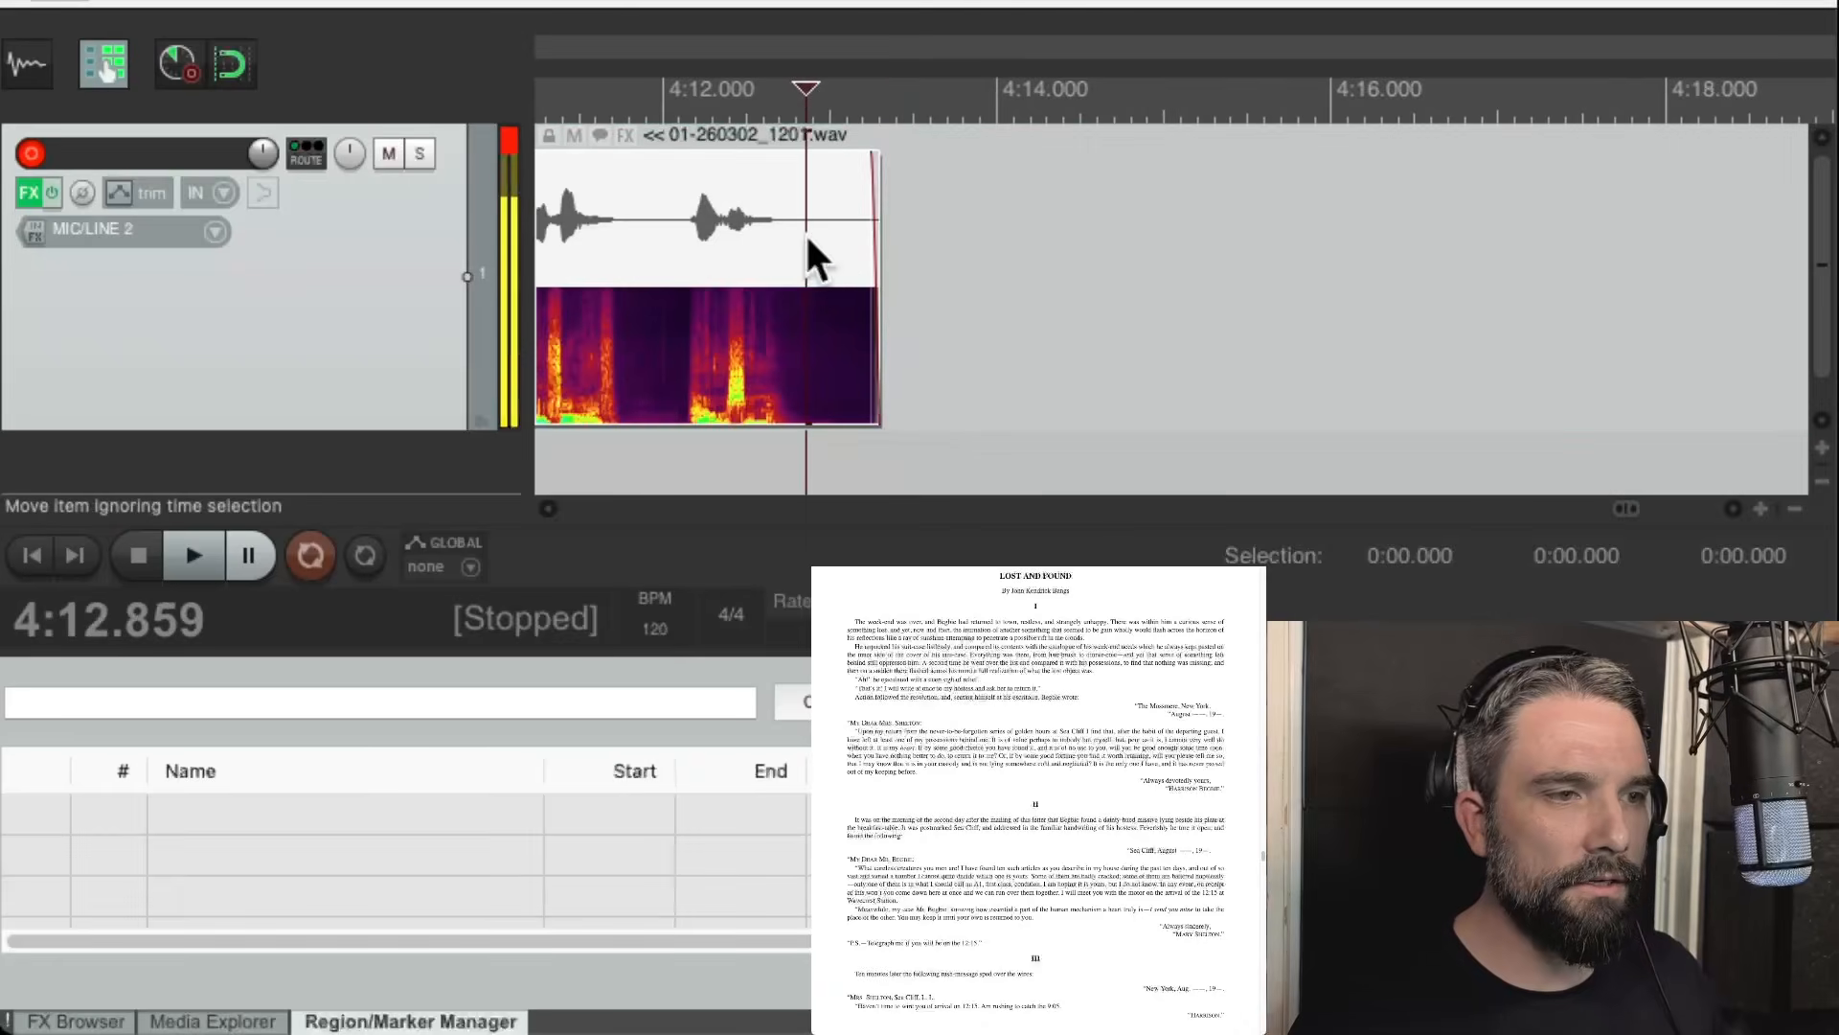
{"action": "scroll", "coordinate": [812, 262], "scroll_direction": "down", "scroll_amount": 3}
Return to the project start, trim the opening silence and slide the narration back to the beginning of the timeline.
{"action": "key", "text": "Home"}
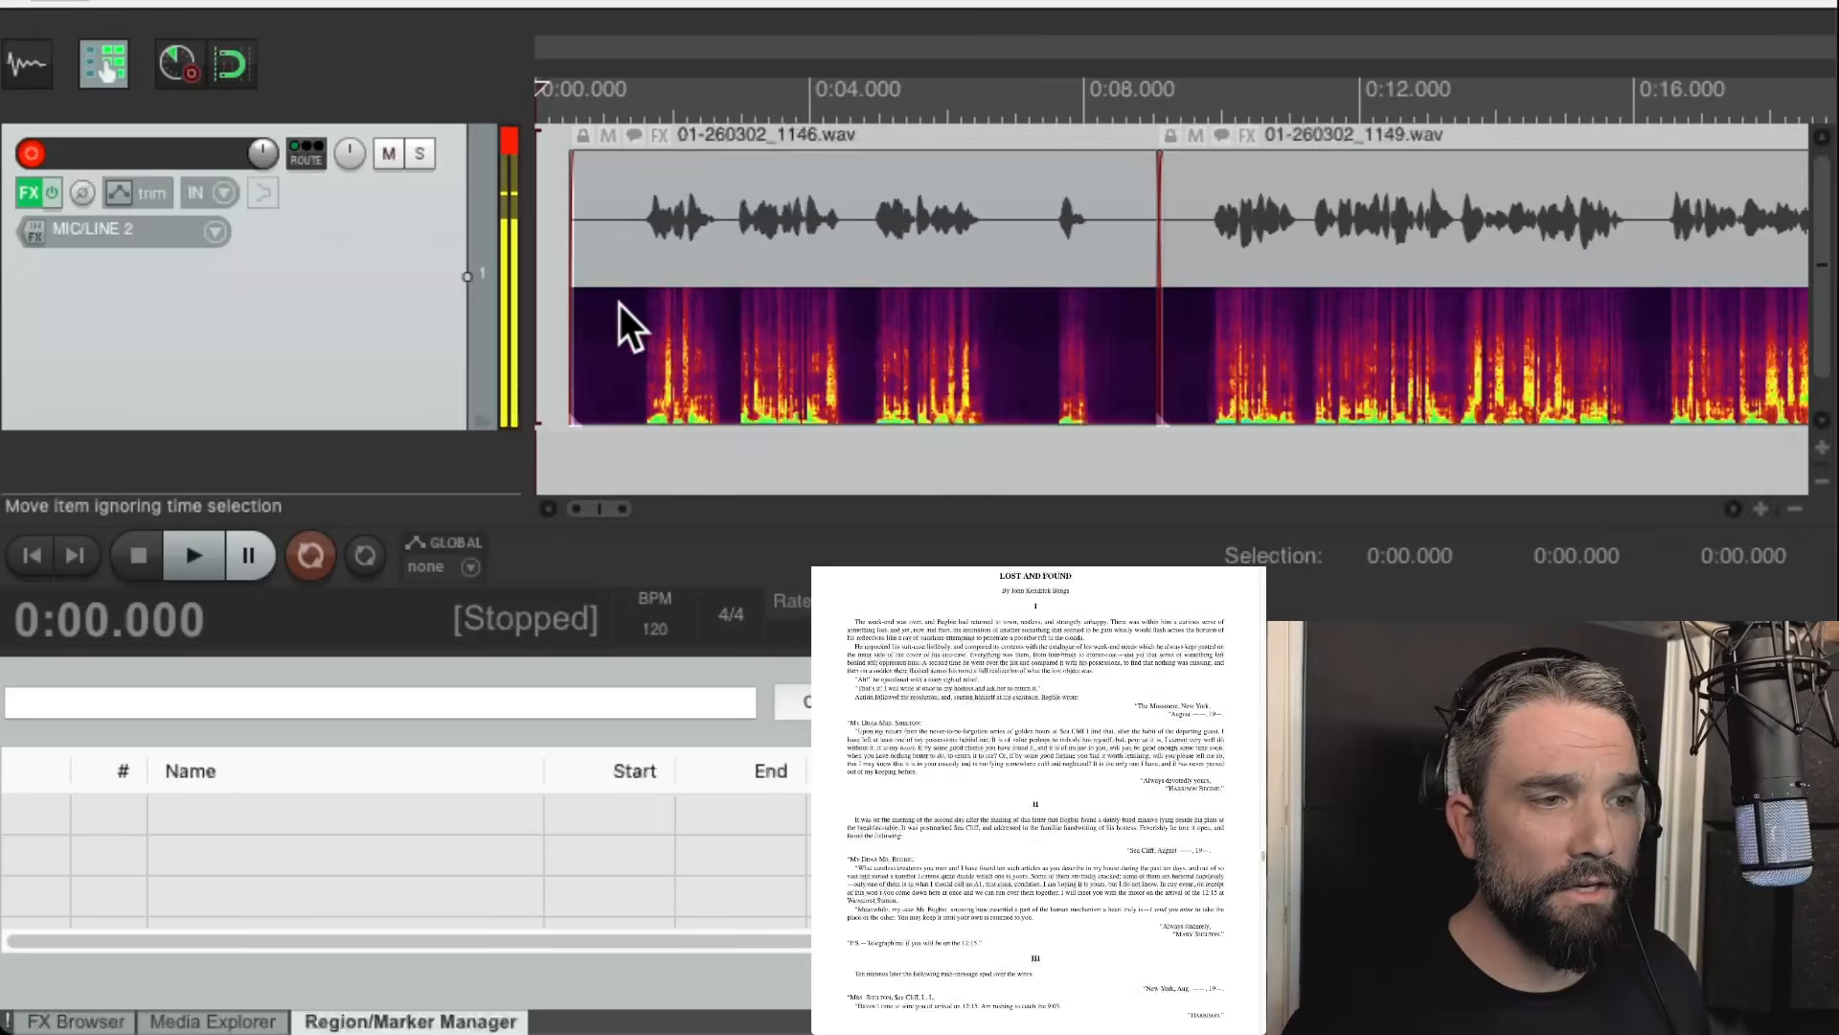
{"action": "mouse_move", "coordinate": [661, 356]}
{"action": "left_mouse_down"}
{"action": "mouse_move", "coordinate": [636, 370]}
{"action": "mouse_move", "coordinate": [628, 354]}
{"action": "left_mouse_up"}
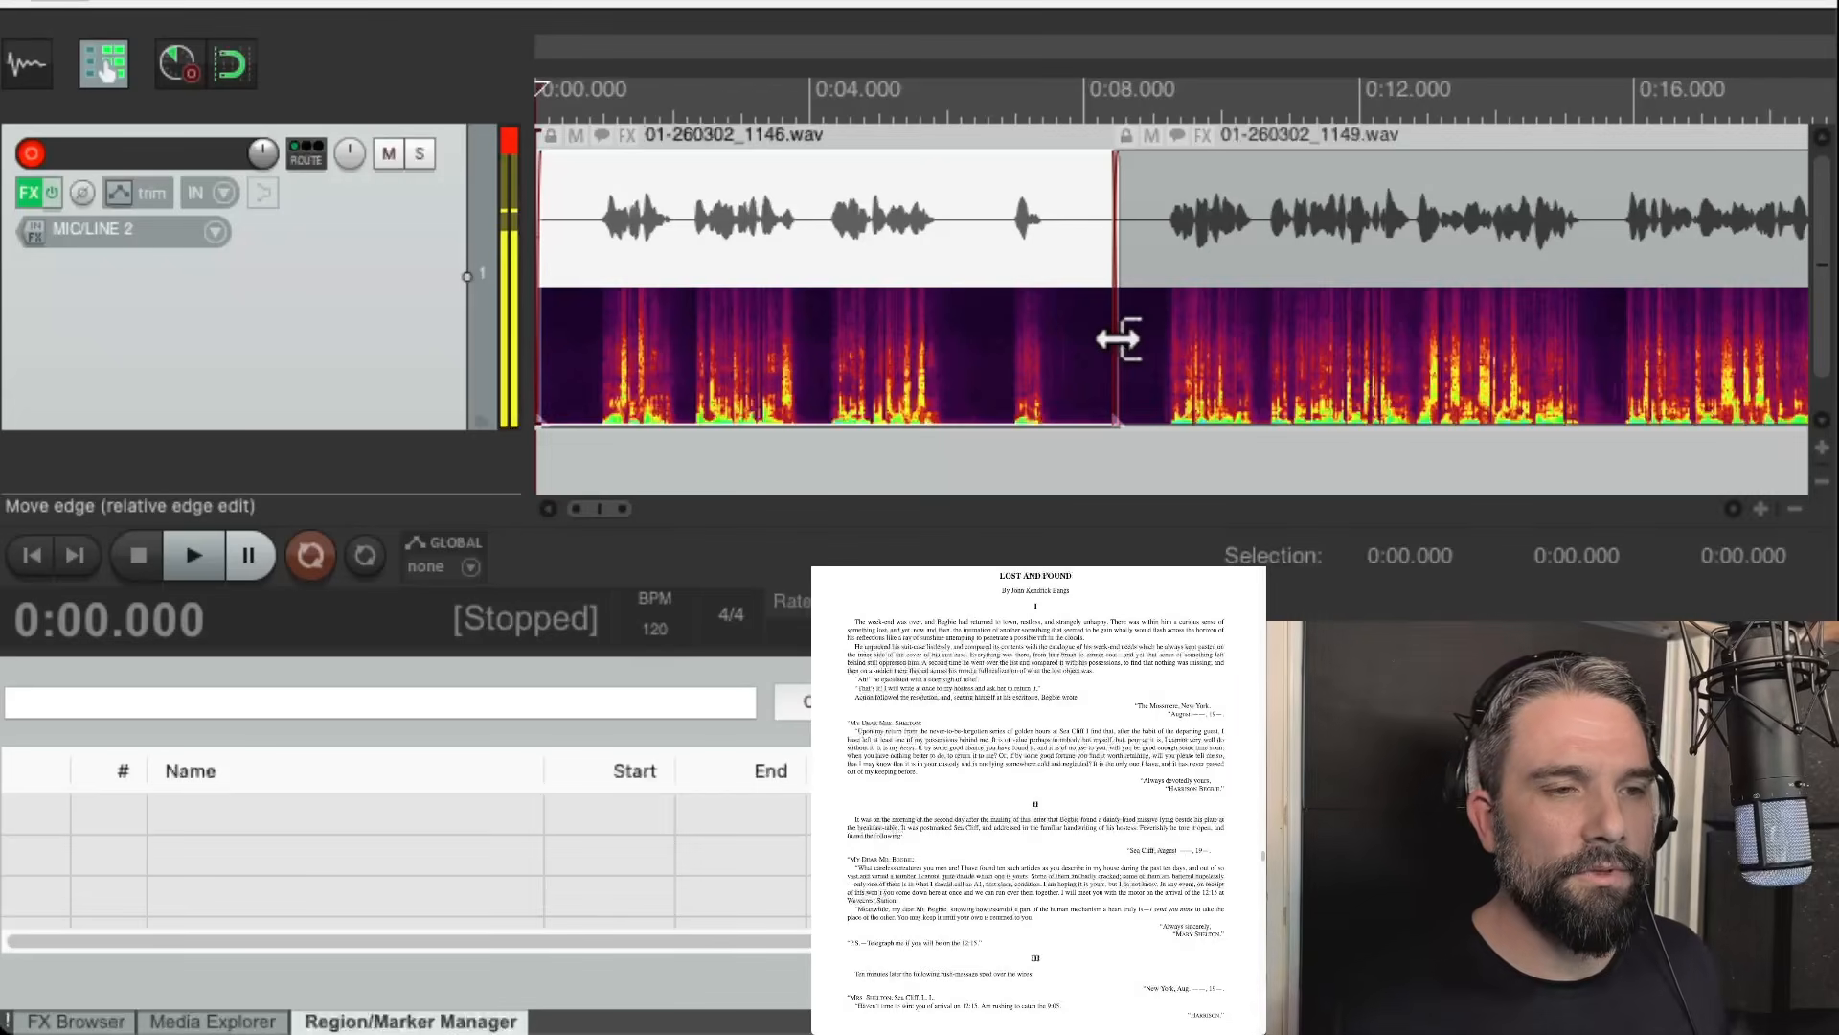
Examine the pauses and edit joins in the waveform and spectrogram over roughly the first minute of narration.
{"action": "scroll", "coordinate": [1149, 376], "scroll_direction": "down", "scroll_amount": 3}
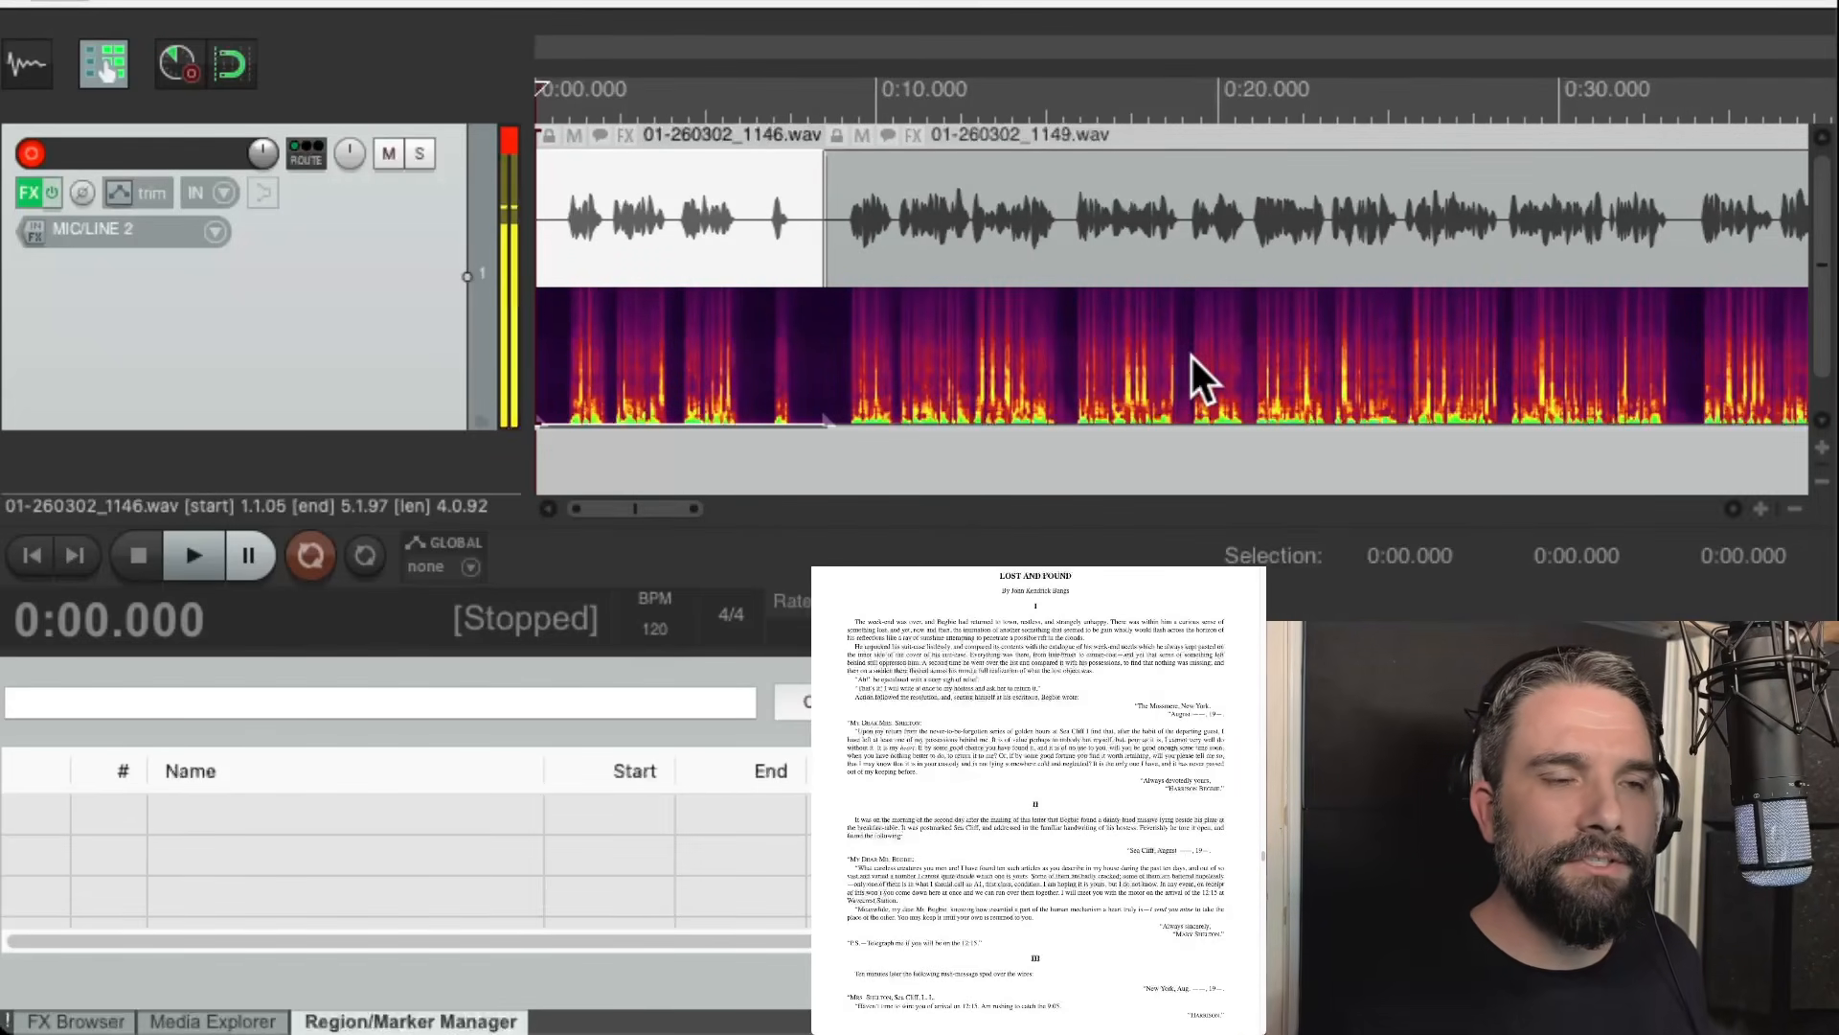
{"action": "scroll", "coordinate": [1193, 369], "scroll_direction": "down", "scroll_amount": 2}
{"action": "scroll", "coordinate": [1181, 381], "scroll_direction": "down", "scroll_amount": 1}
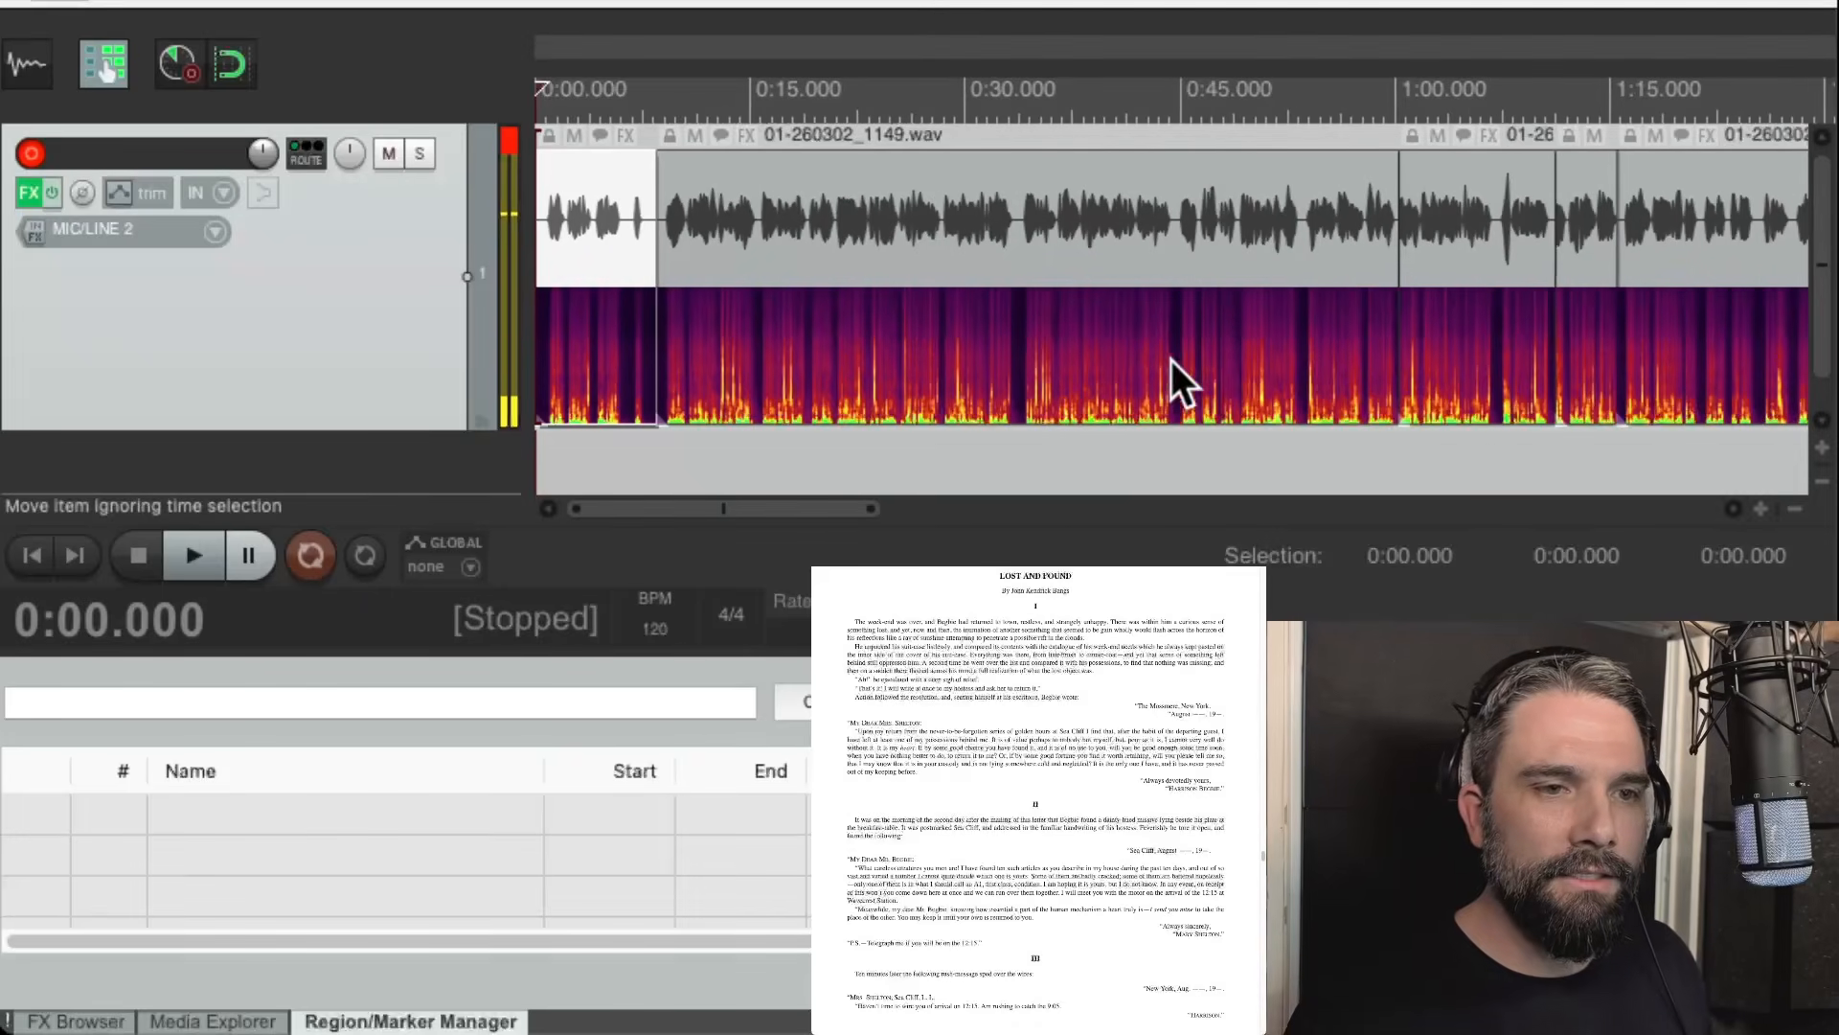
{"action": "scroll", "coordinate": [1054, 372], "scroll_direction": "up", "scroll_amount": 5}
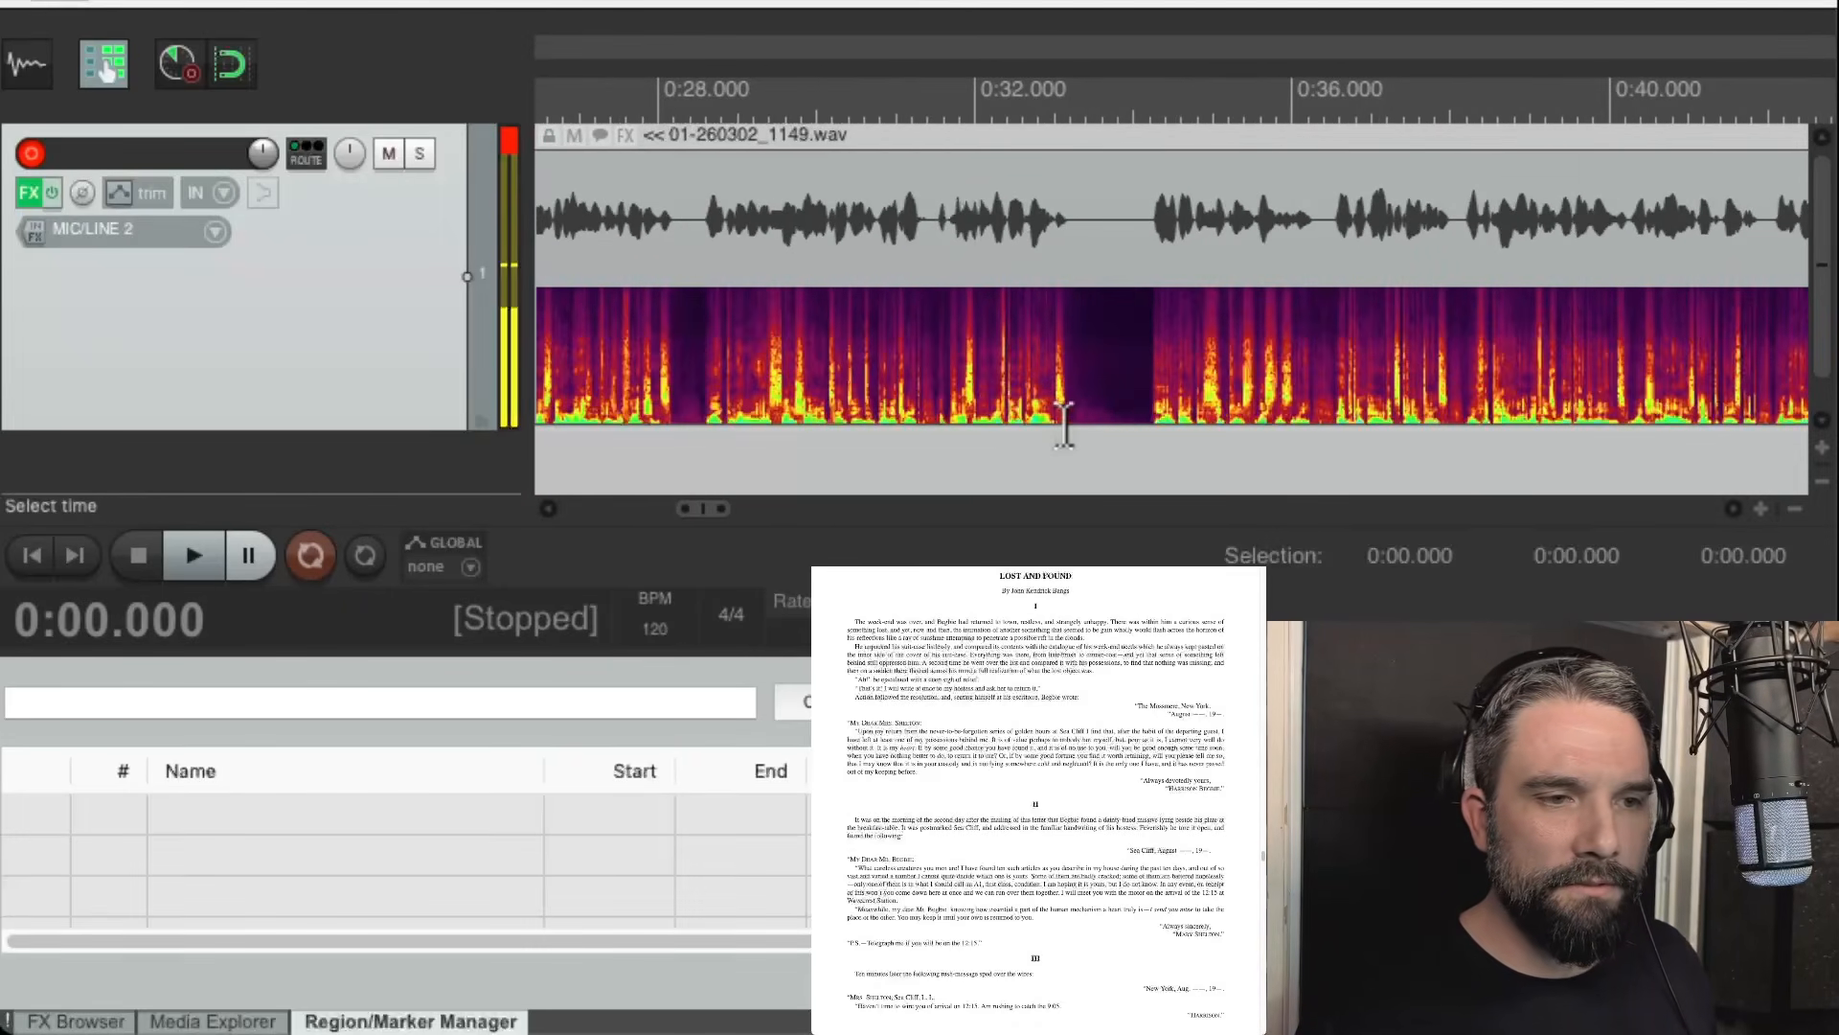
{"action": "scroll", "coordinate": [1116, 426], "scroll_direction": "down", "scroll_amount": 3}
{"action": "scroll", "coordinate": [1235, 405], "scroll_direction": "up", "scroll_amount": 5}
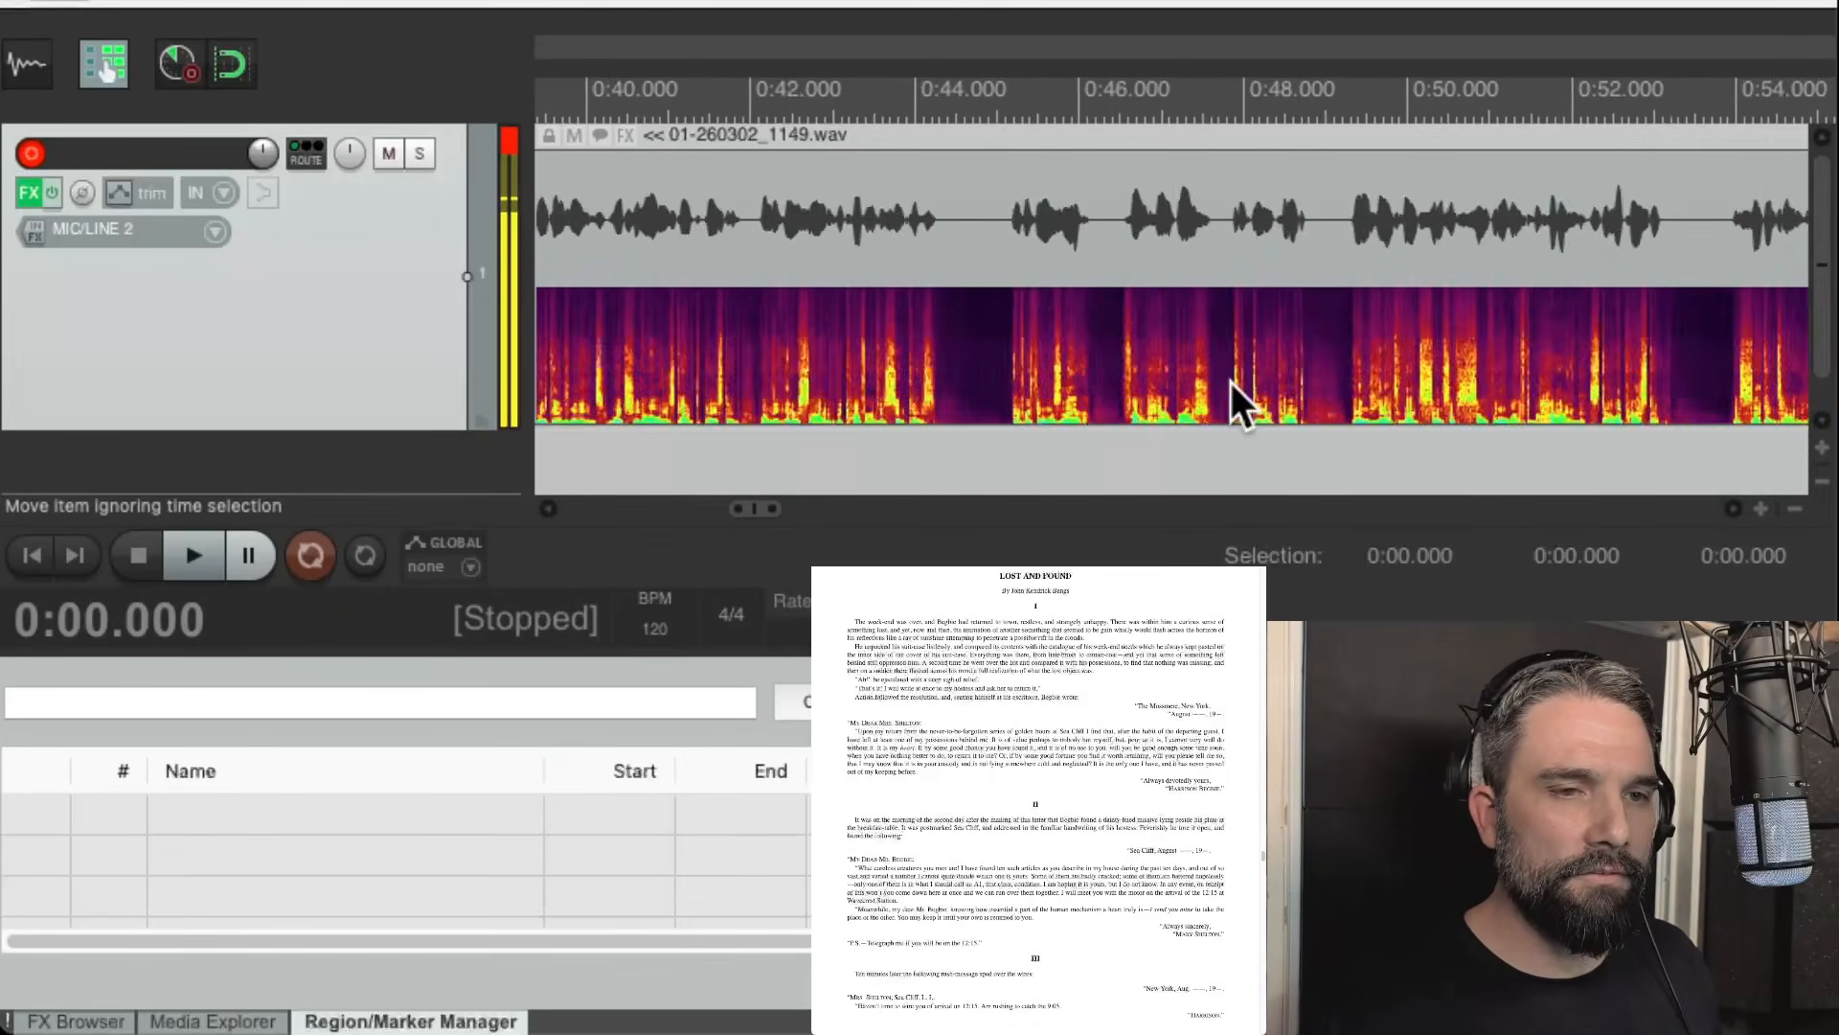
{"action": "scroll", "coordinate": [1475, 363], "scroll_direction": "down", "scroll_amount": 2}
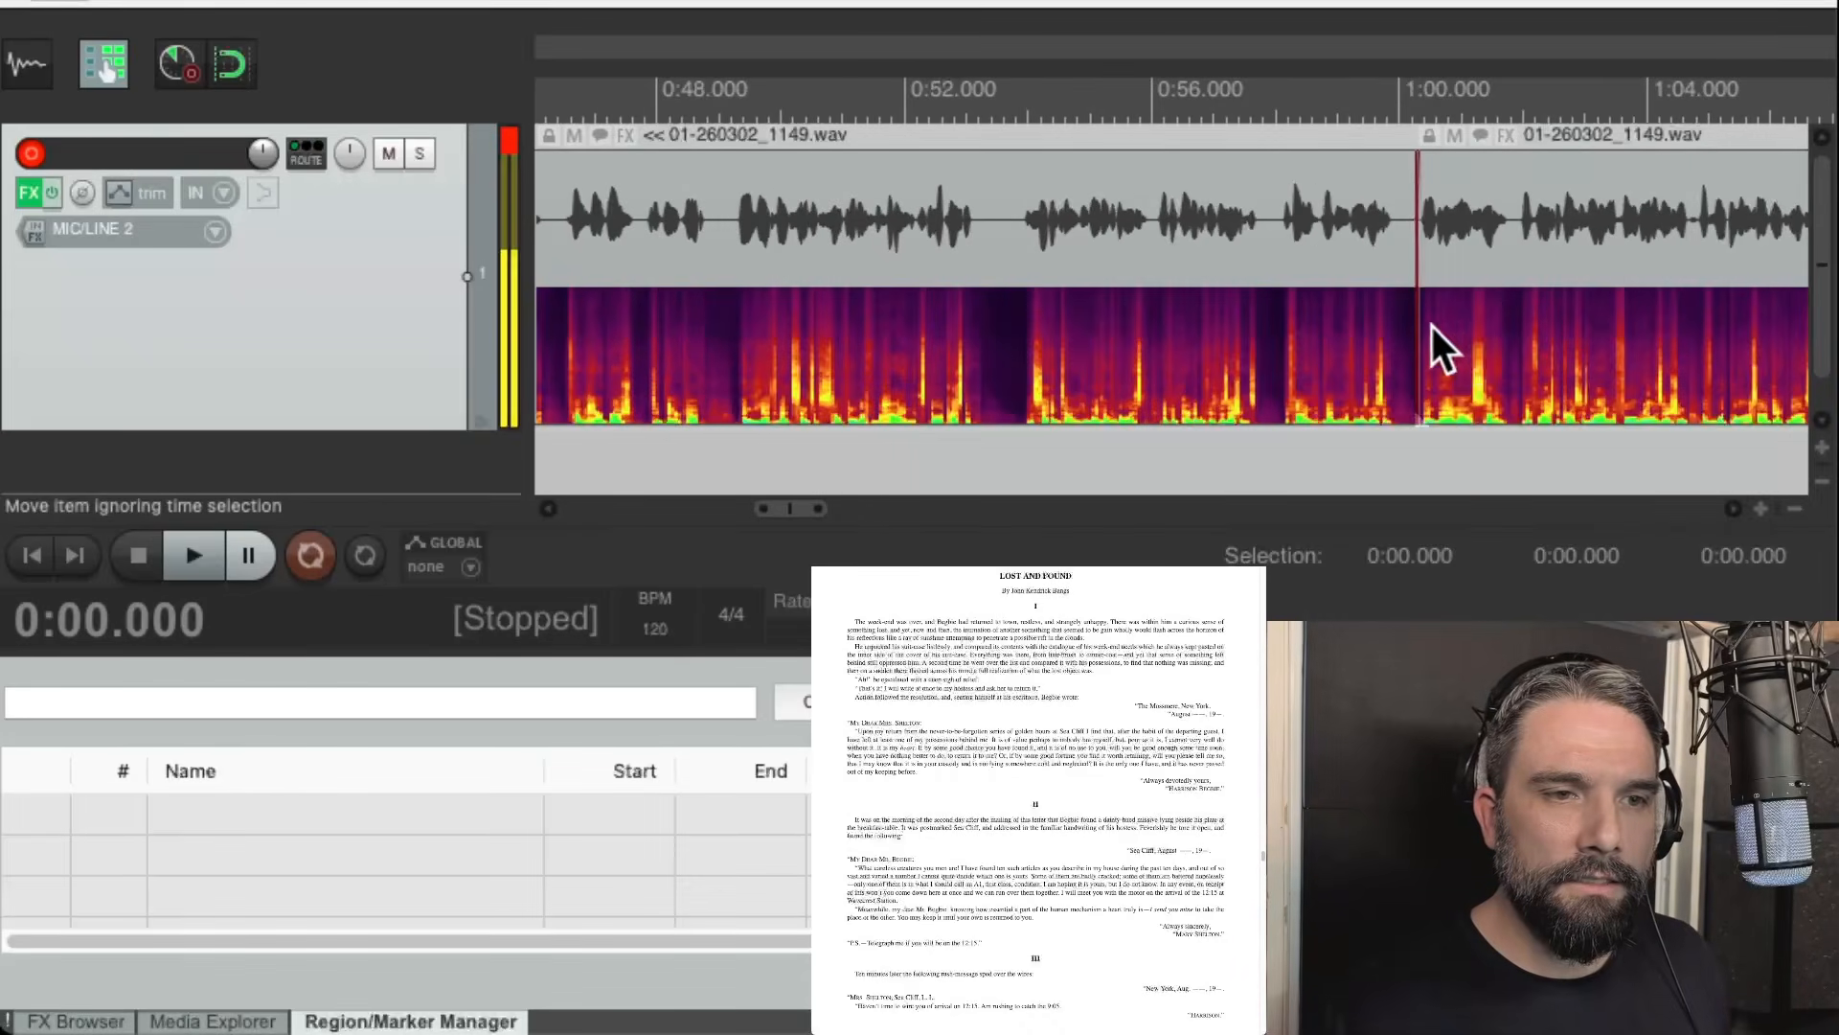
{"action": "scroll", "coordinate": [1389, 388], "scroll_direction": "down", "scroll_amount": 1}
{"action": "scroll", "coordinate": [1274, 422], "scroll_direction": "up", "scroll_amount": 3}
{"action": "scroll", "coordinate": [1464, 412], "scroll_direction": "down", "scroll_amount": 4}
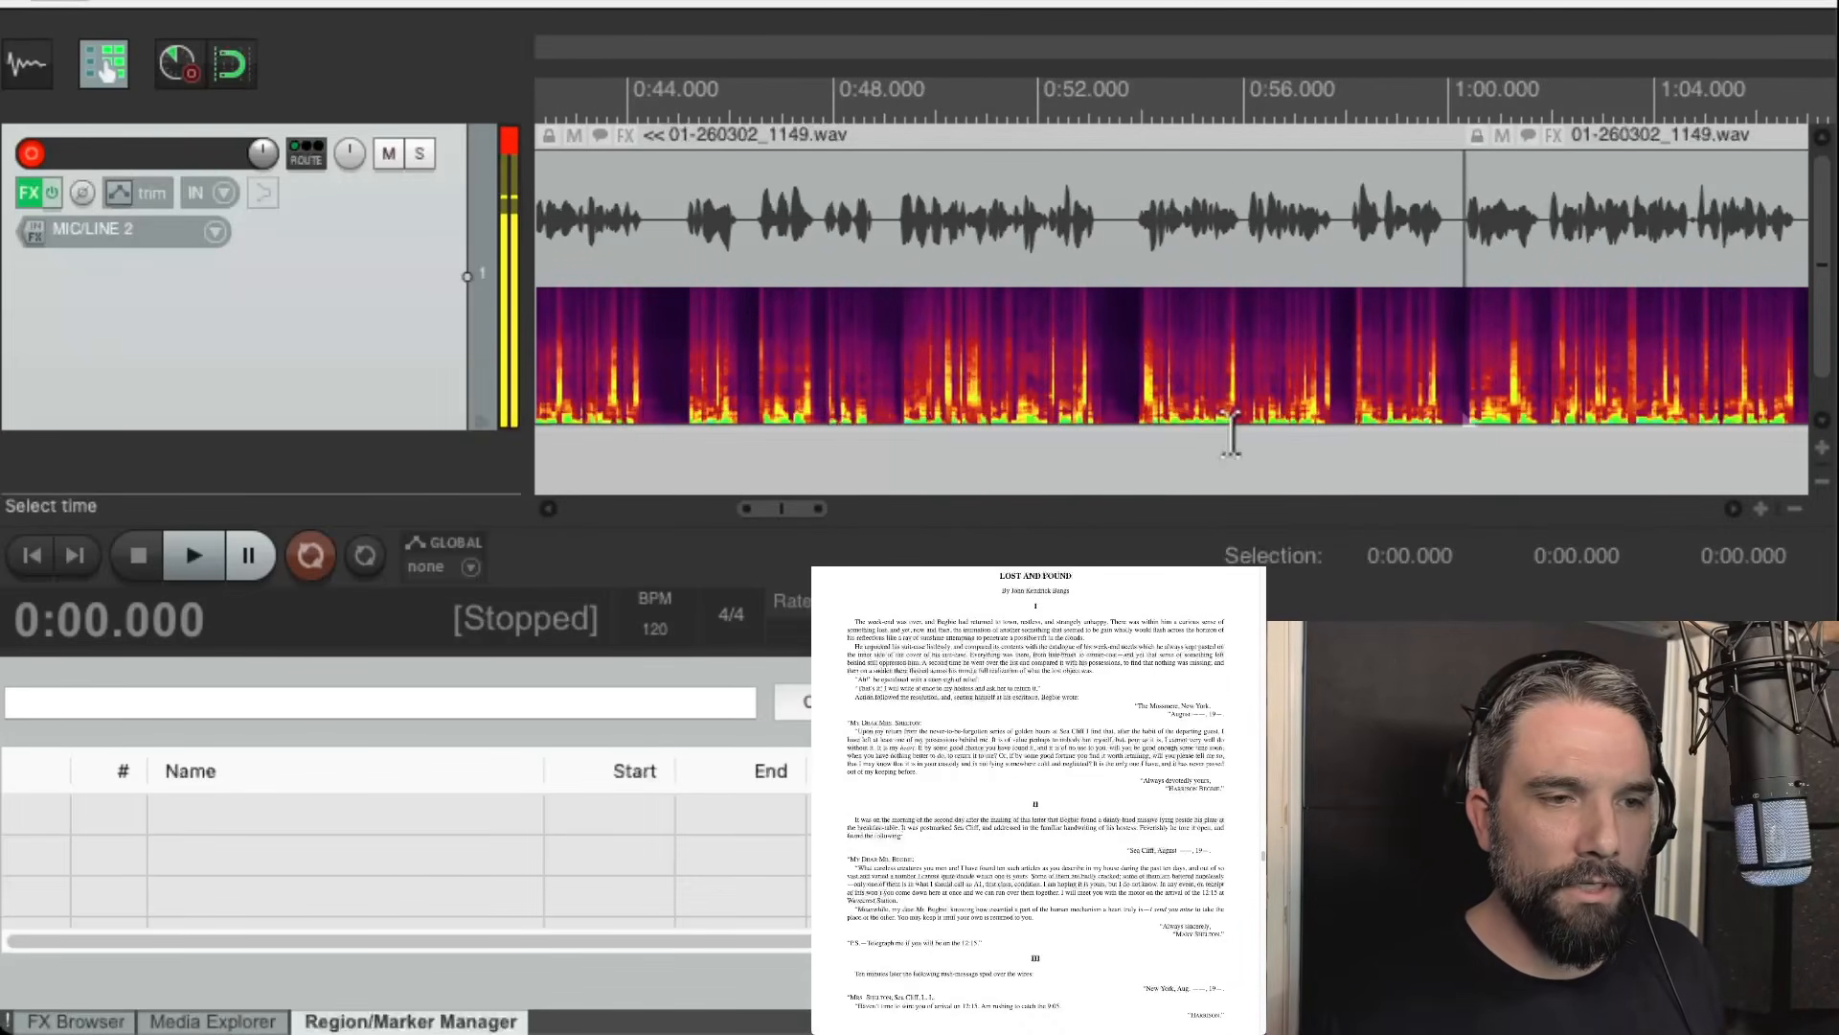
{"action": "scroll", "coordinate": [1145, 446], "scroll_direction": "right", "scroll_amount": 8}
{"action": "scroll", "coordinate": [1144, 445], "scroll_direction": "down", "scroll_amount": 2}
{"action": "scroll", "coordinate": [1144, 445], "scroll_direction": "left", "scroll_amount": 15}
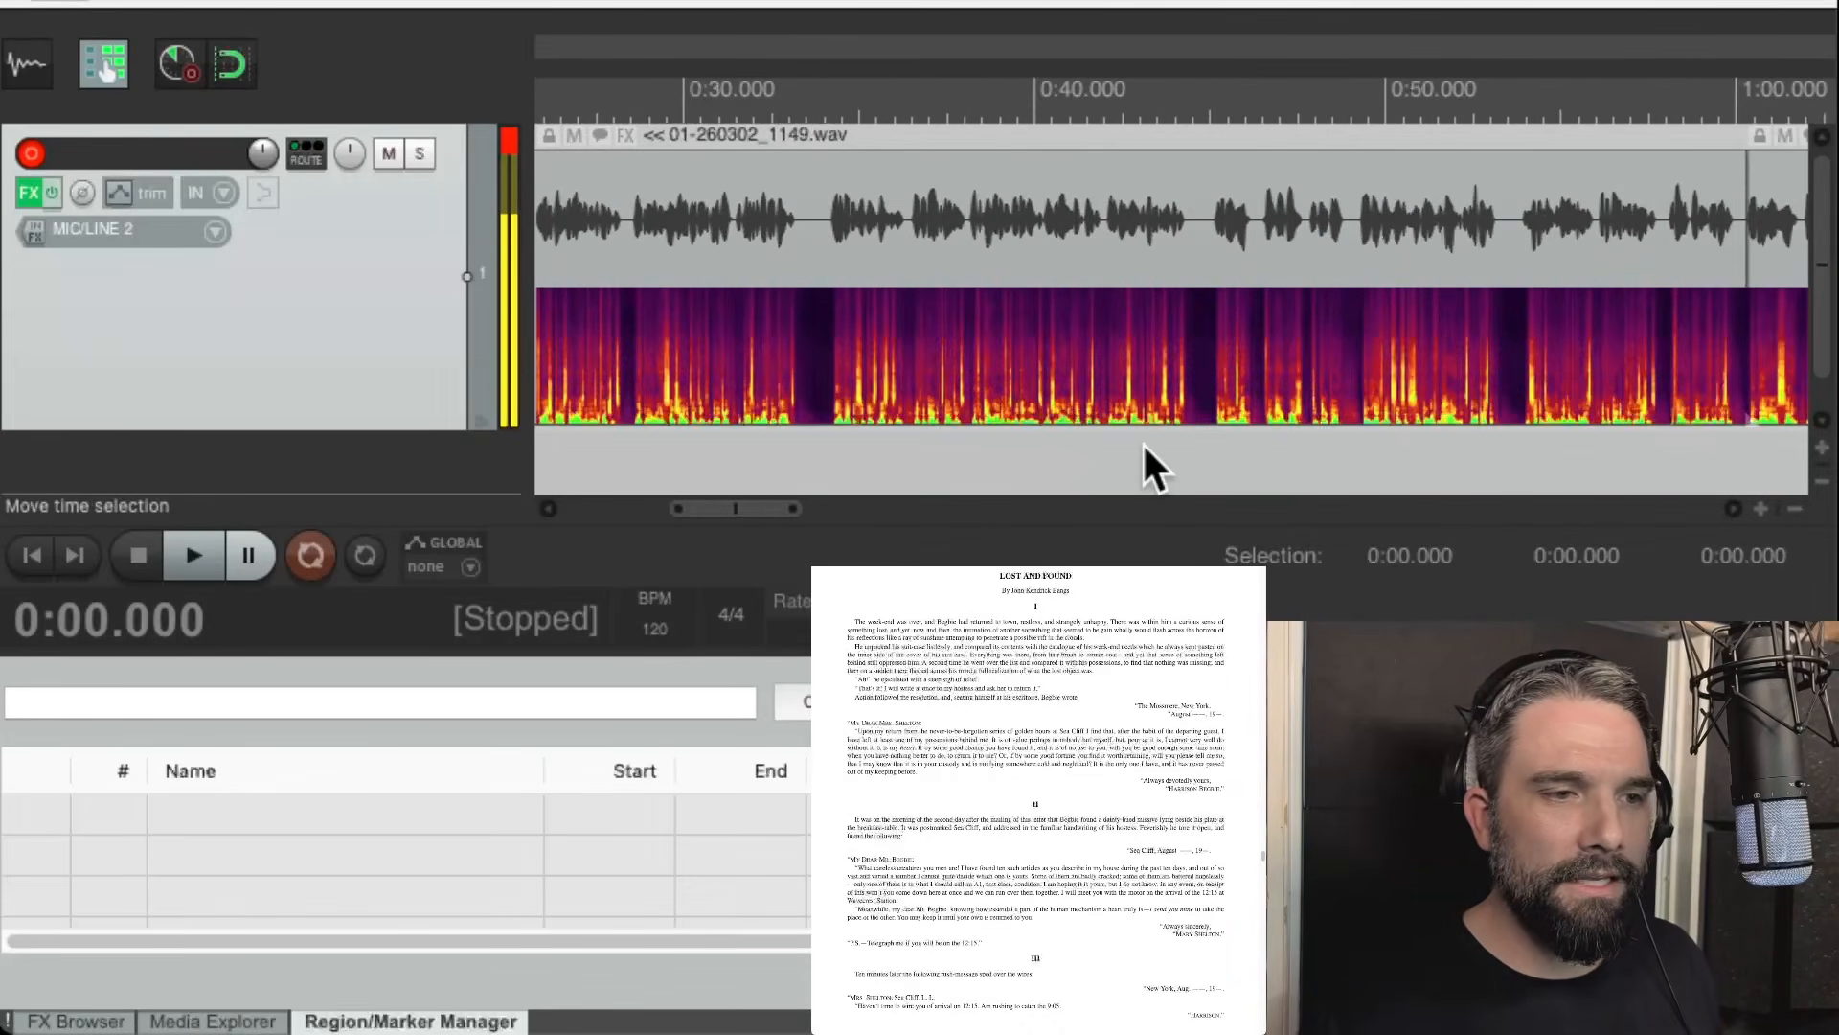
{"action": "scroll", "coordinate": [575, 403], "scroll_direction": "up", "scroll_amount": 5}
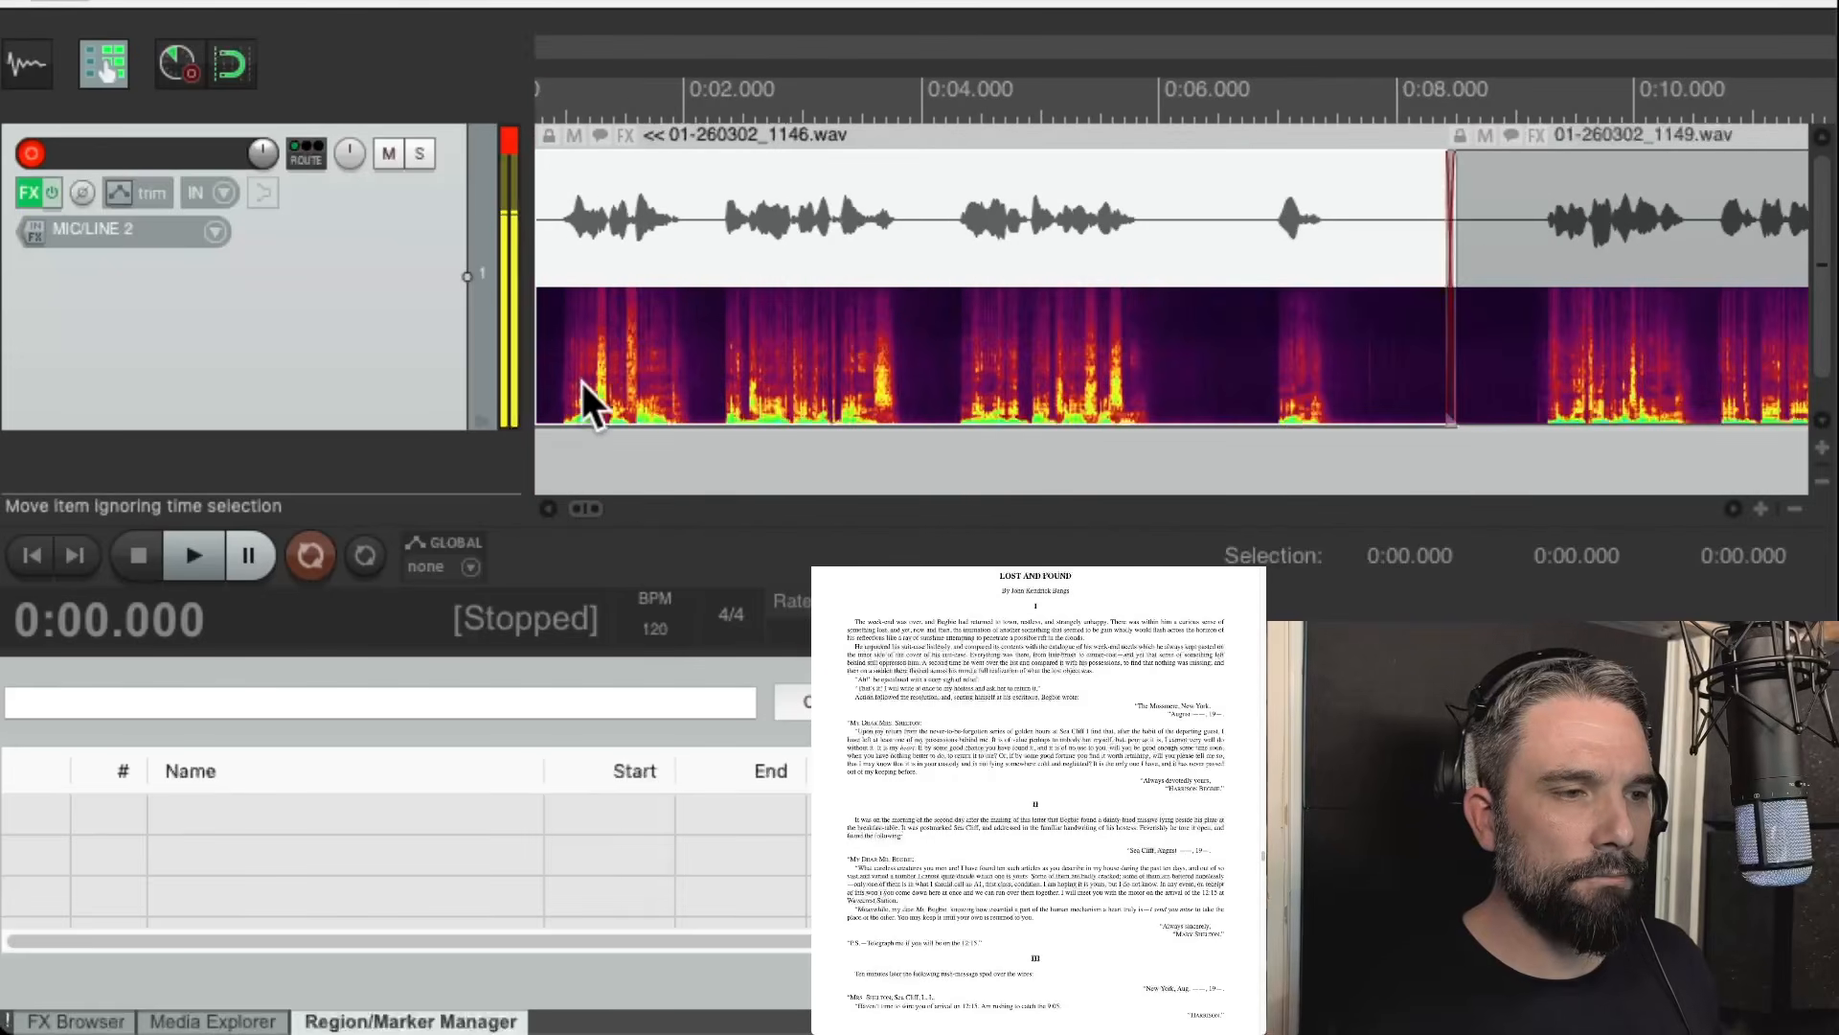
Trim the first clip's leading edge inward, and extend it back so the clip starts at 0:00.000.
{"action": "left_click_drag", "start_coordinate": [549, 327], "coordinate": [589, 365]}
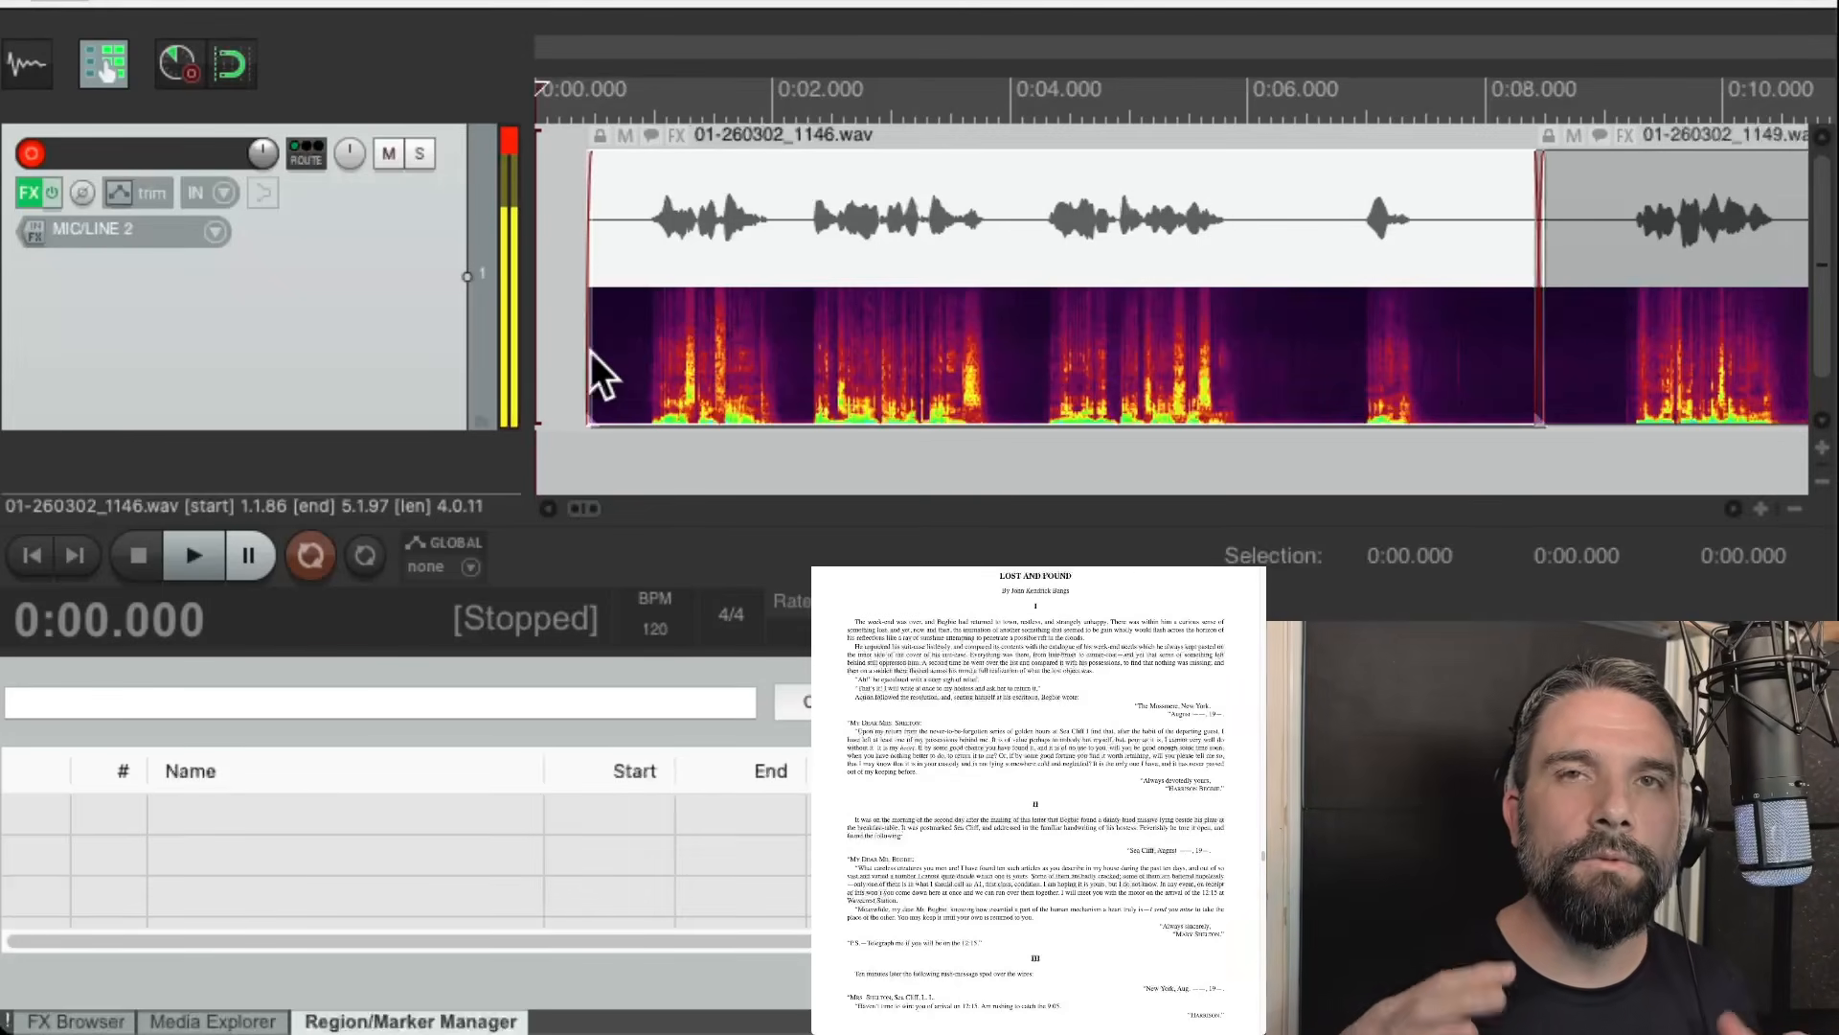
{"action": "left_click_drag", "start_coordinate": [589, 349], "coordinate": [556, 347]}
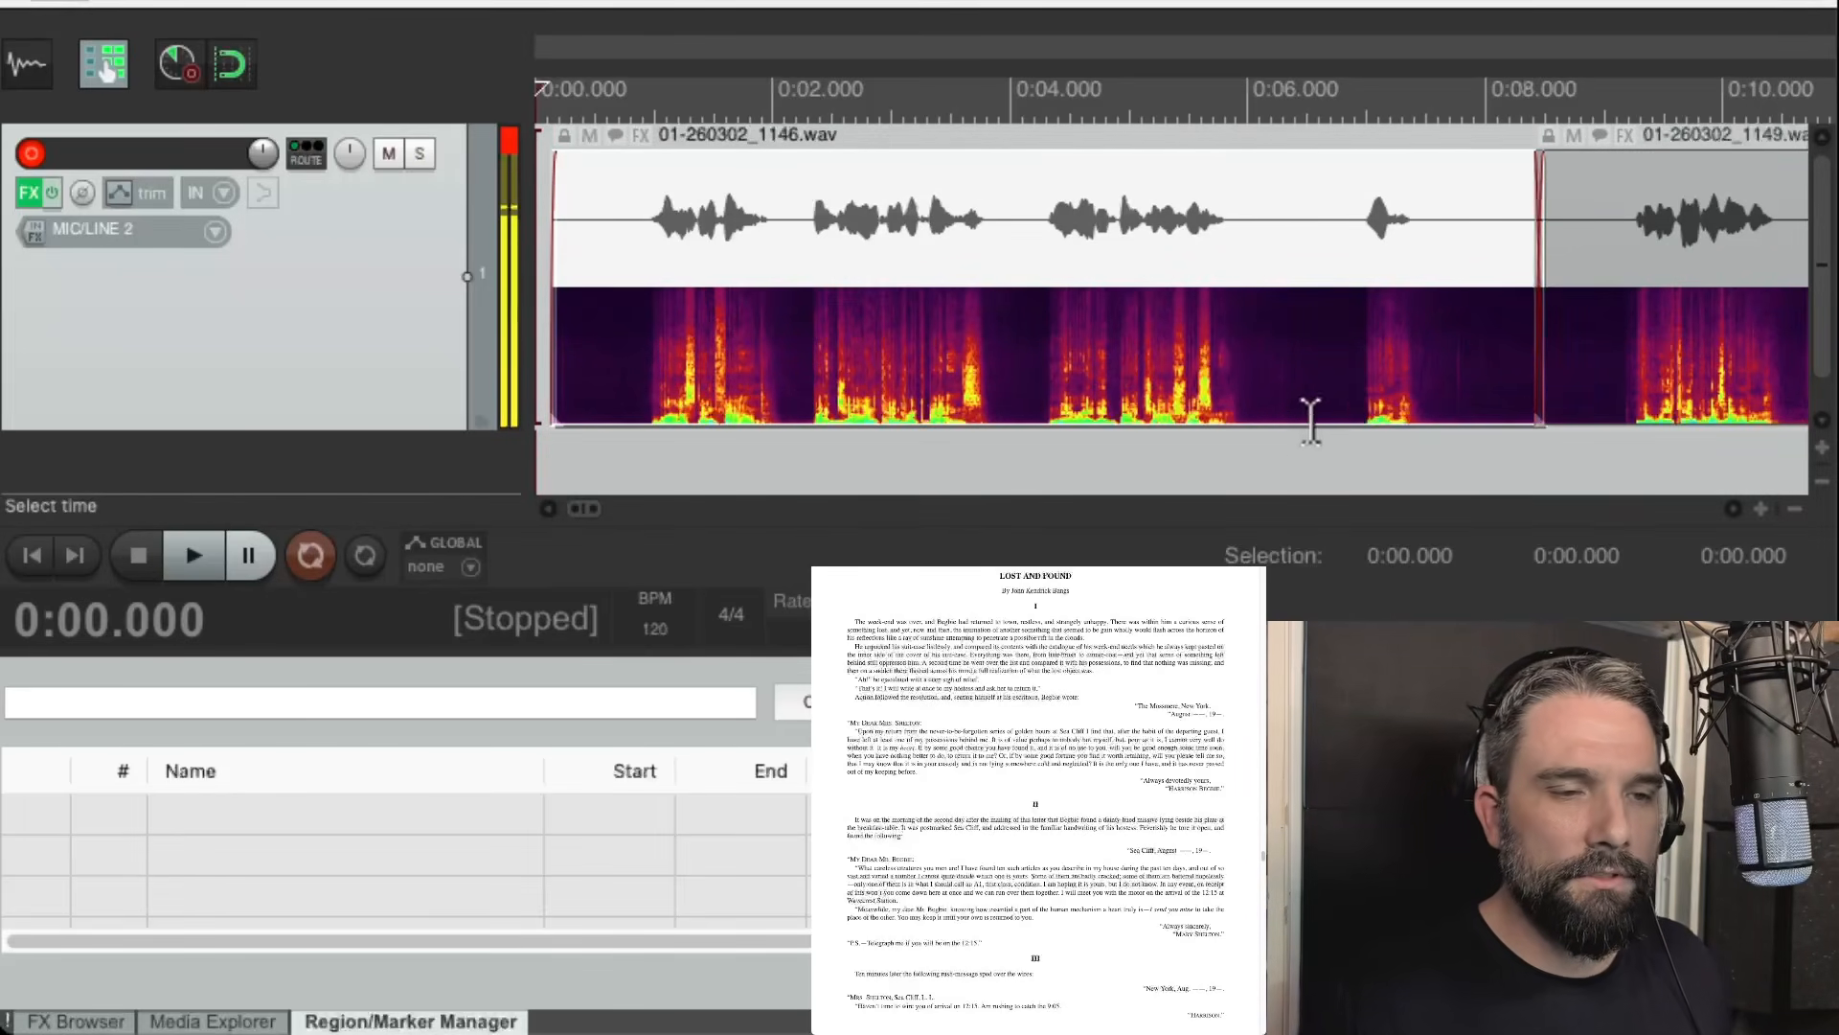
{"action": "mouse_move", "coordinate": [558, 300]}
{"action": "left_mouse_down"}
{"action": "mouse_move", "coordinate": [616, 296]}
{"action": "mouse_move", "coordinate": [534, 279]}
{"action": "left_mouse_up"}
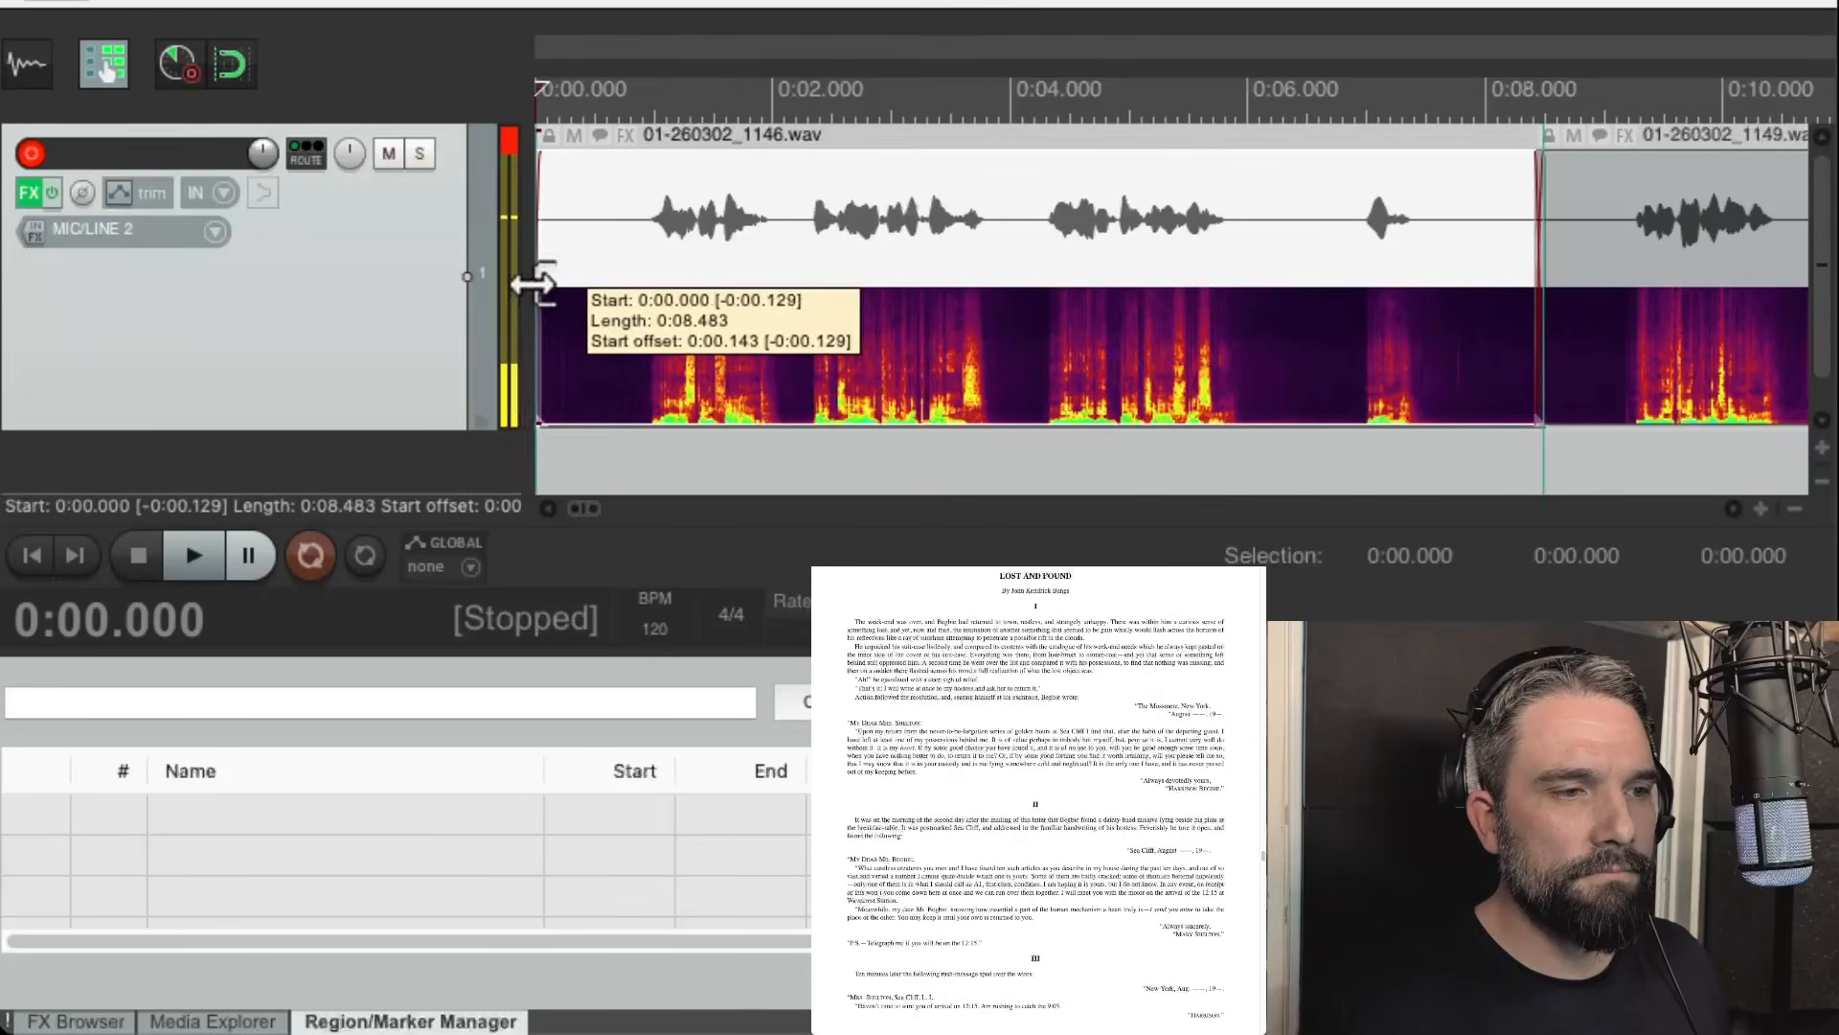
Set the first clip's fade-in to the slow-start curve and lengthen it to about 0.8 s, ending before the first word.
{"action": "right_click", "coordinate": [544, 174]}
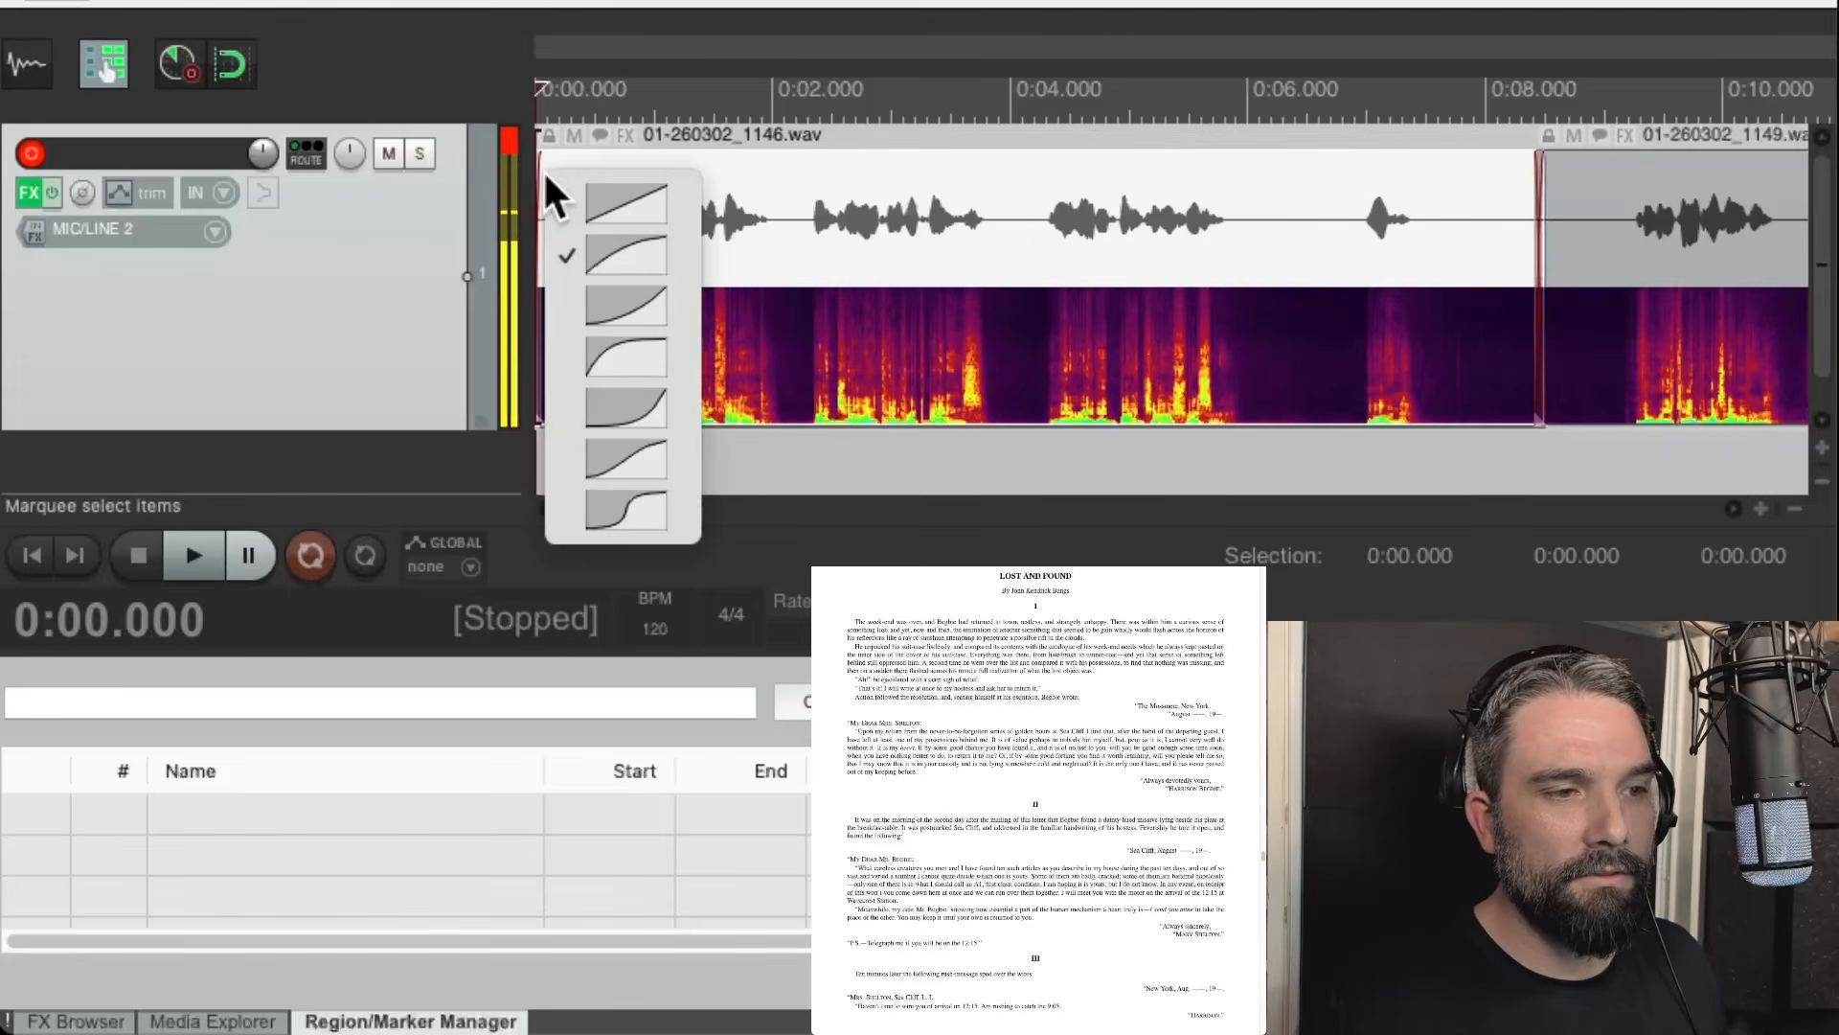
{"action": "left_click", "coordinate": [624, 304]}
{"action": "left_click_drag", "start_coordinate": [544, 165], "coordinate": [633, 170]}
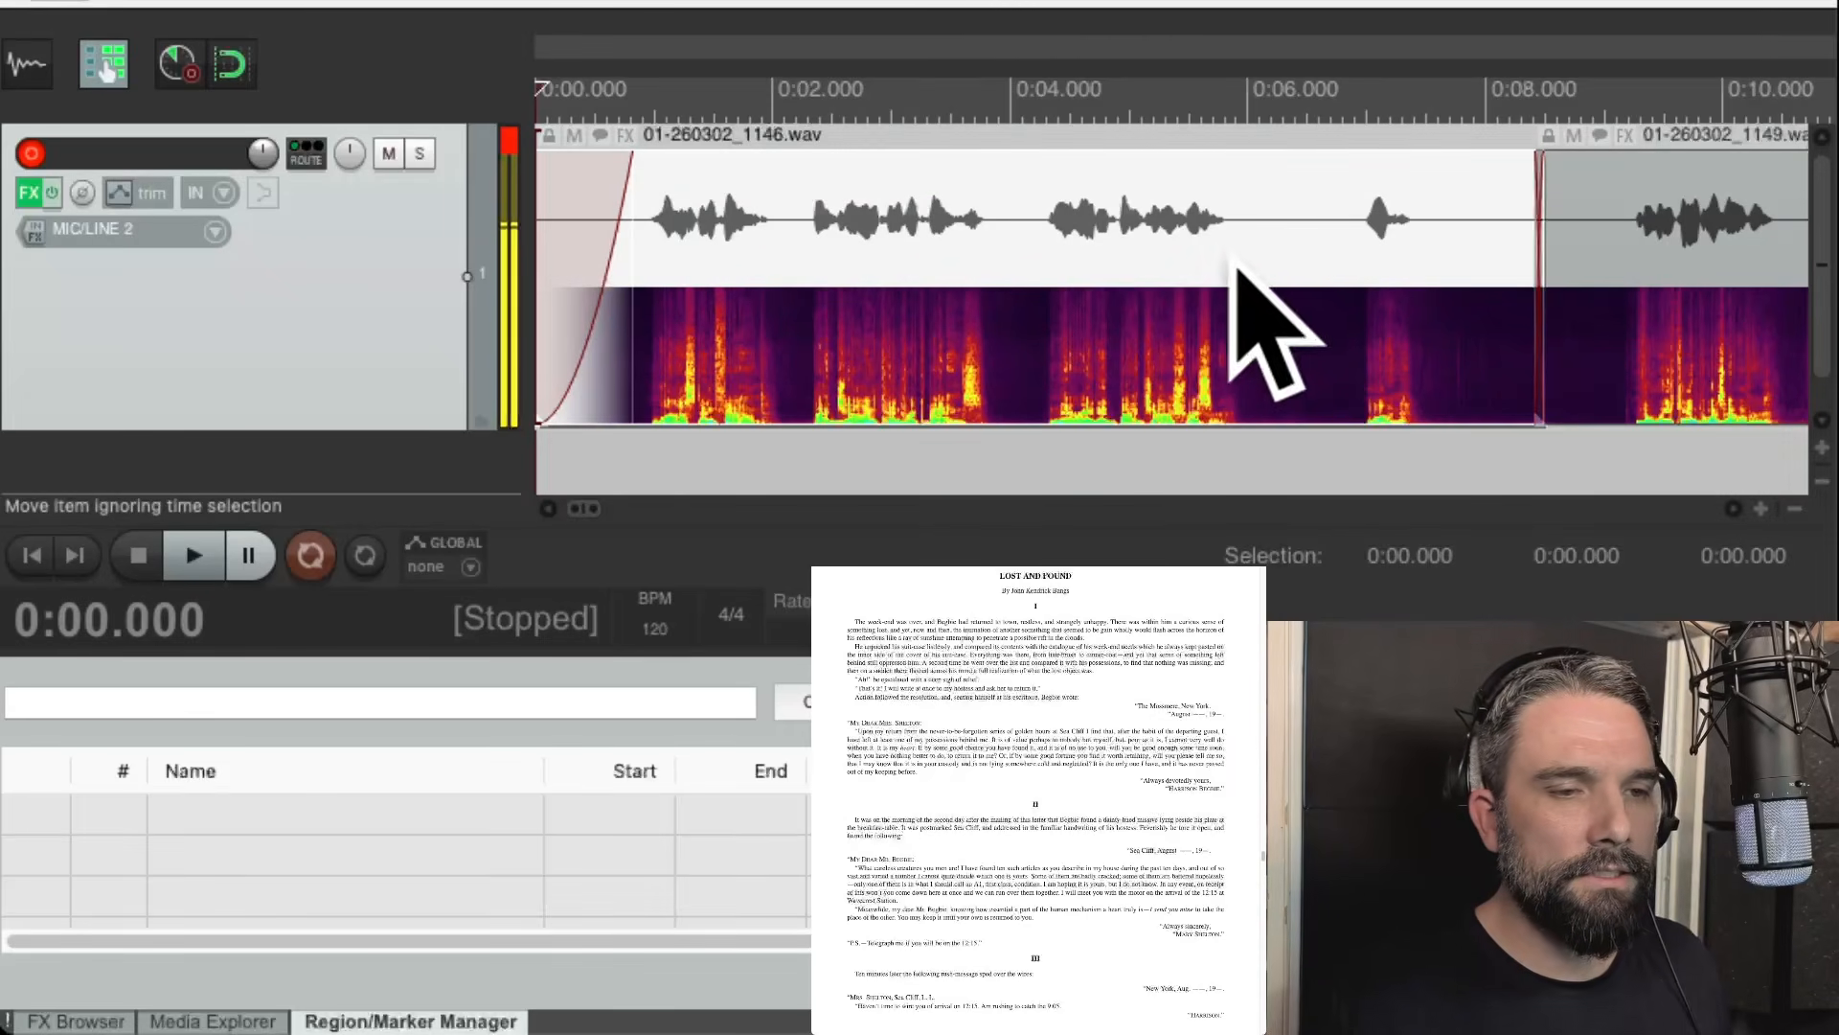
Examine the joins between clips near 0:08.4 and from about 1:00 to 1:16 for spacing and crossfades.
{"action": "scroll", "coordinate": [1461, 441], "scroll_direction": "up", "scroll_amount": 3}
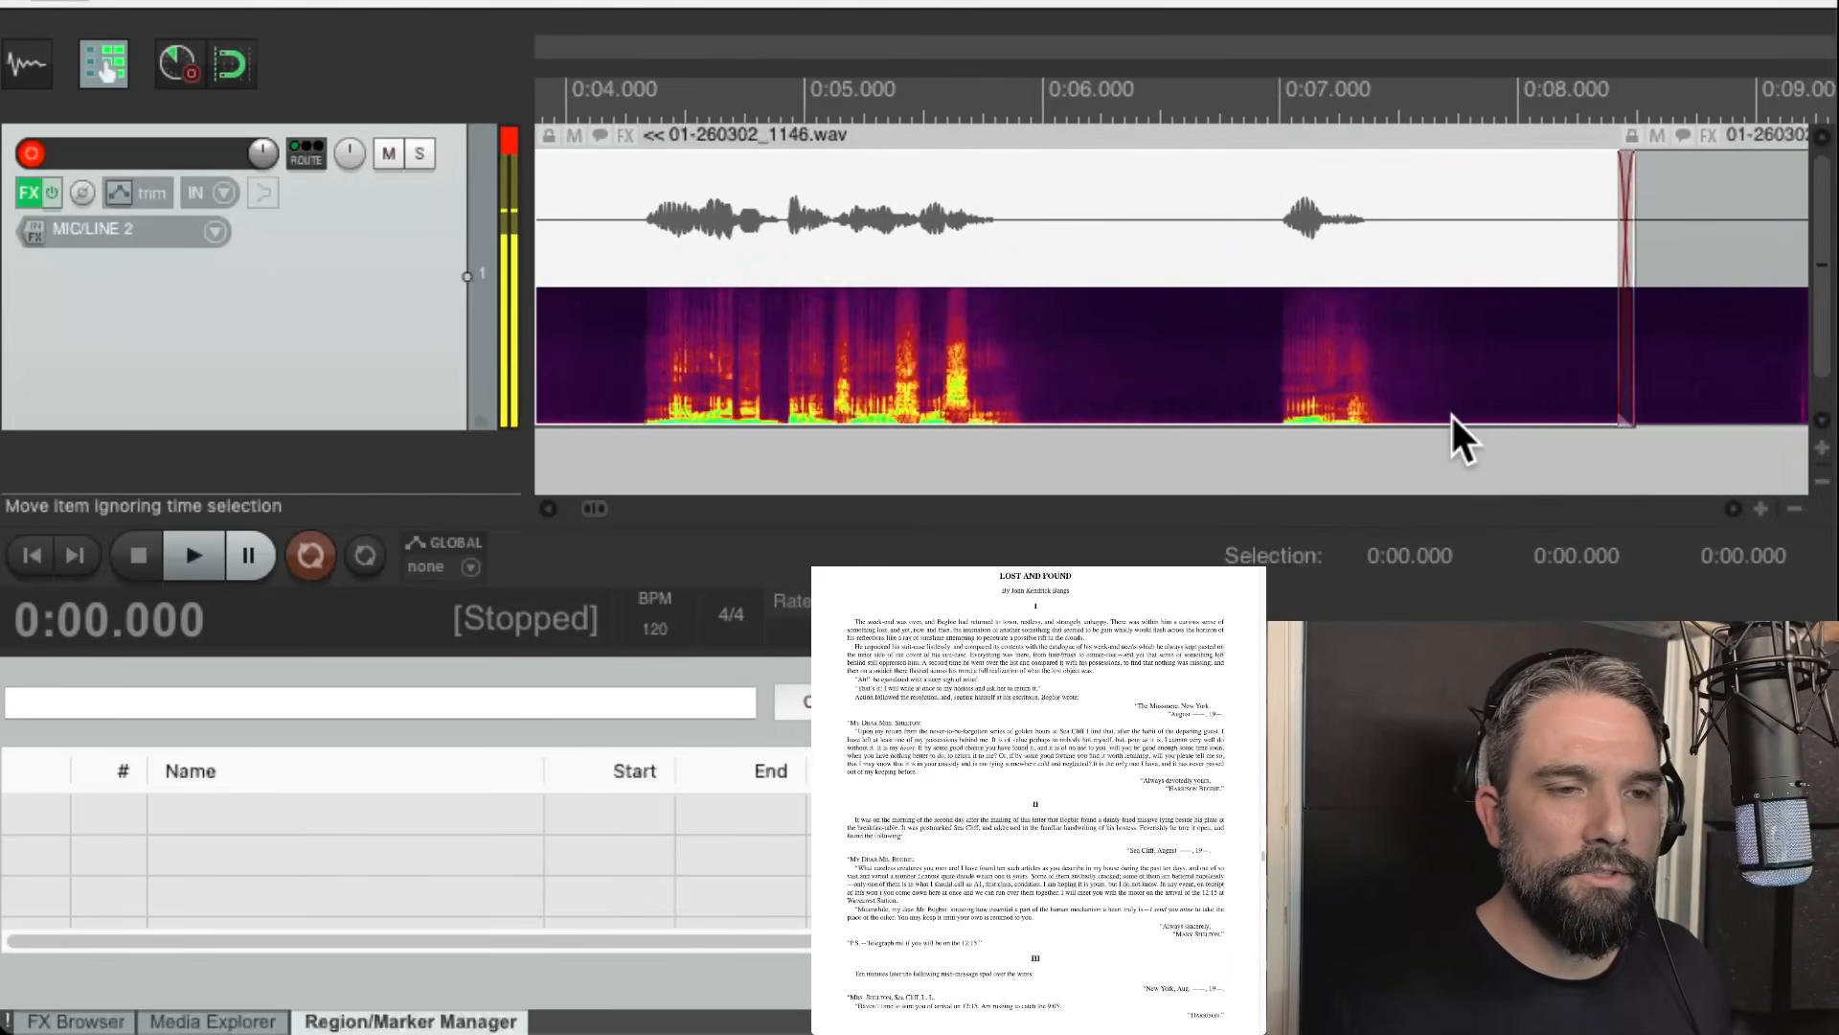
{"action": "scroll", "coordinate": [1486, 427], "scroll_direction": "down", "scroll_amount": 4}
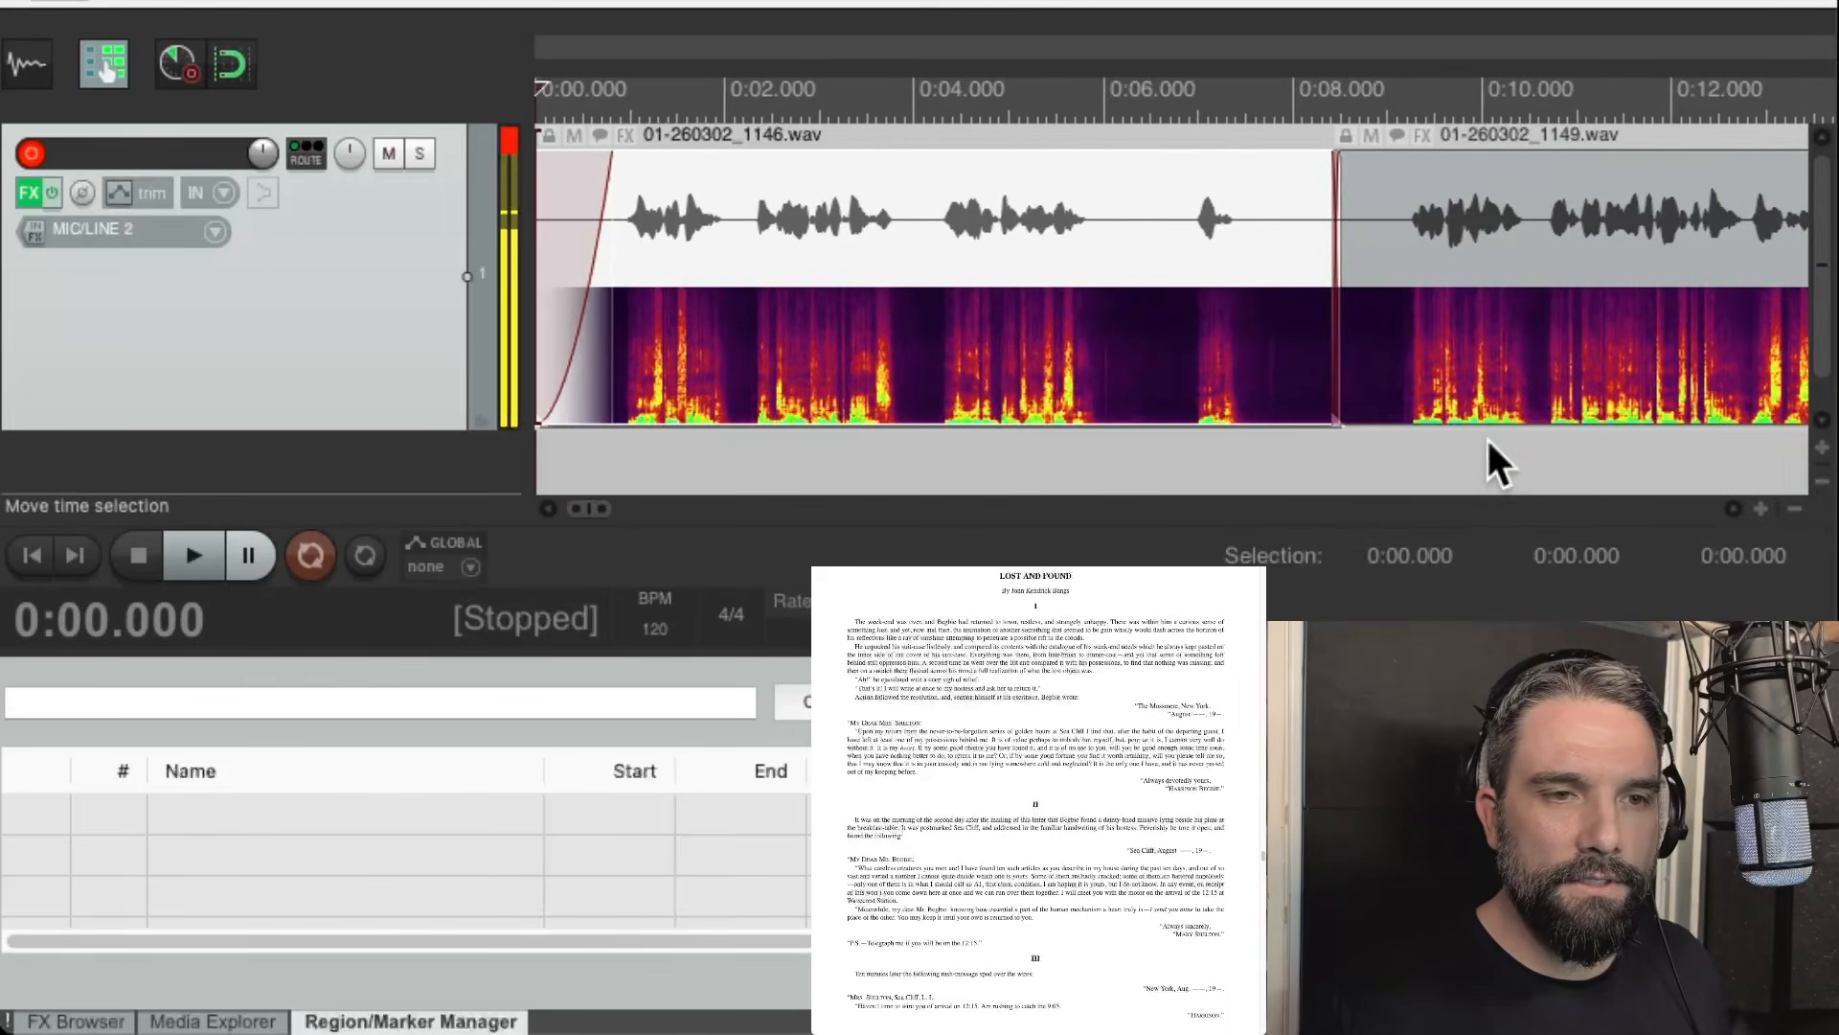
{"action": "scroll", "coordinate": [1486, 426], "scroll_direction": "down", "scroll_amount": 3}
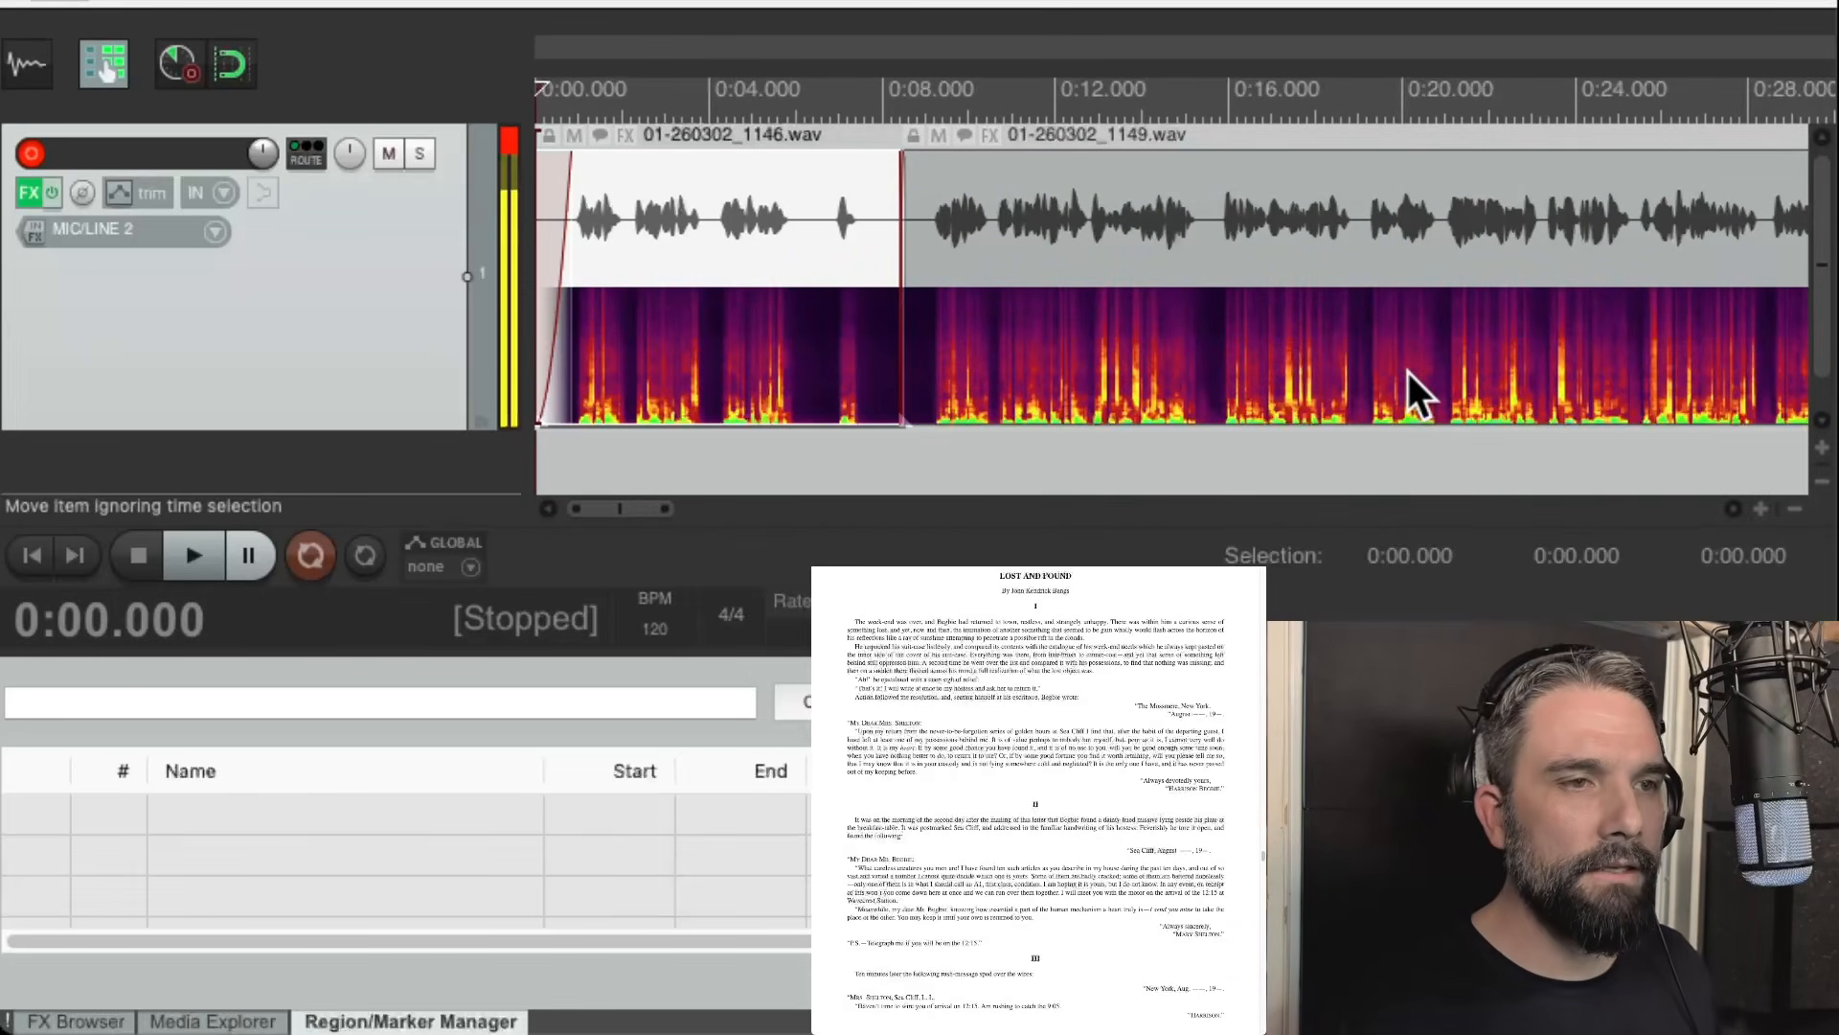
{"action": "scroll", "coordinate": [1389, 379], "scroll_direction": "right", "scroll_amount": 1}
{"action": "scroll", "coordinate": [1386, 378], "scroll_direction": "right", "scroll_amount": 10}
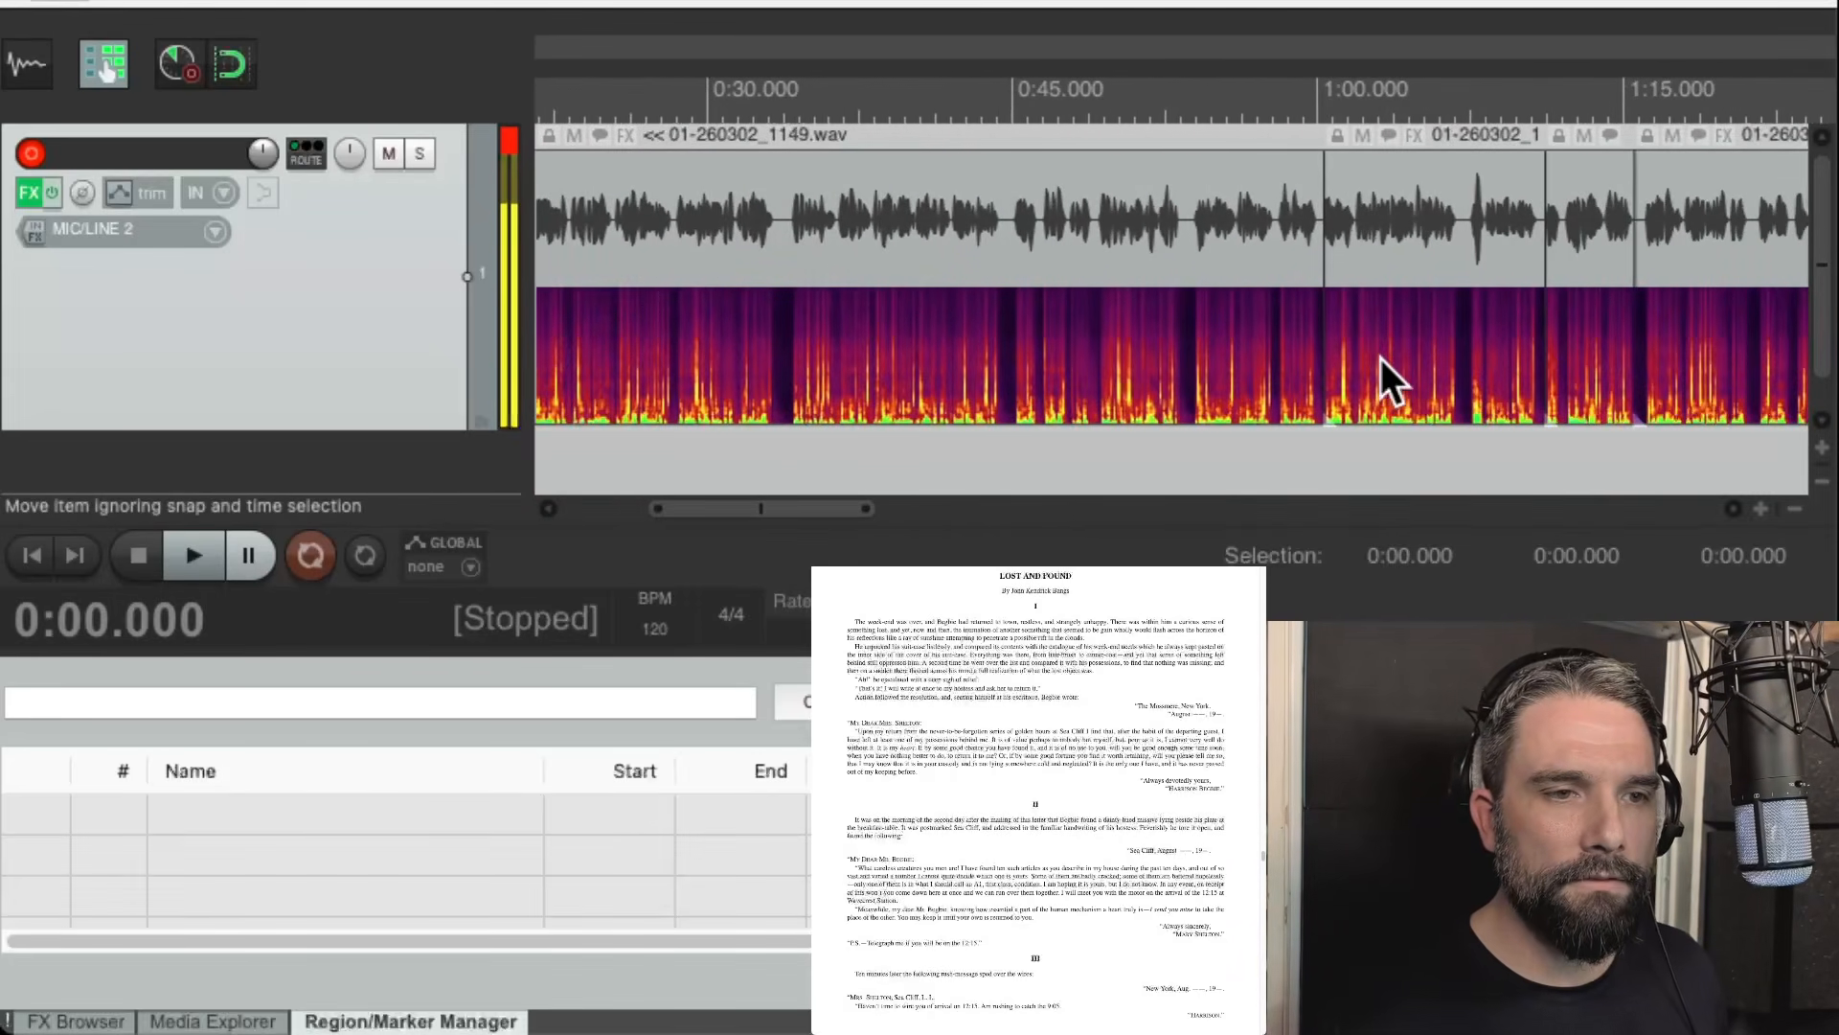
{"action": "scroll", "coordinate": [919, 374], "scroll_direction": "up", "scroll_amount": 5}
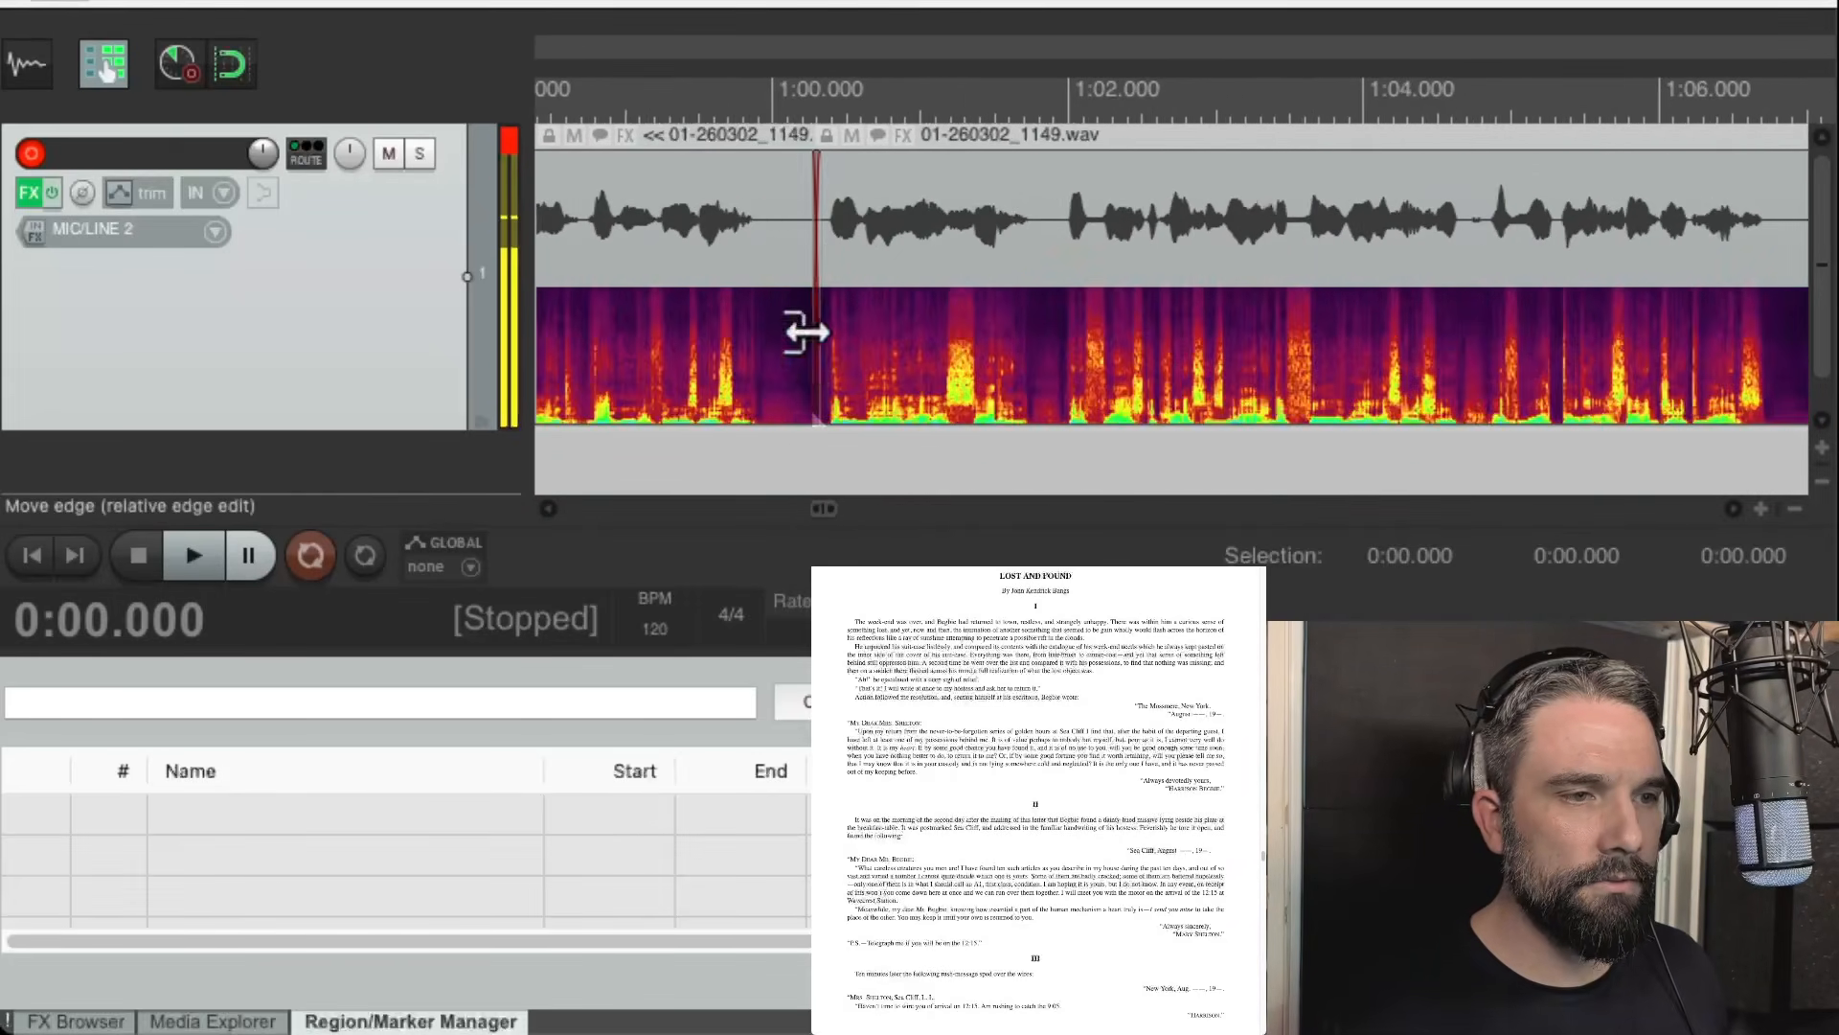
{"action": "scroll", "coordinate": [1101, 402], "scroll_direction": "up", "scroll_amount": 4}
{"action": "scroll", "coordinate": [1100, 403], "scroll_direction": "down", "scroll_amount": 5}
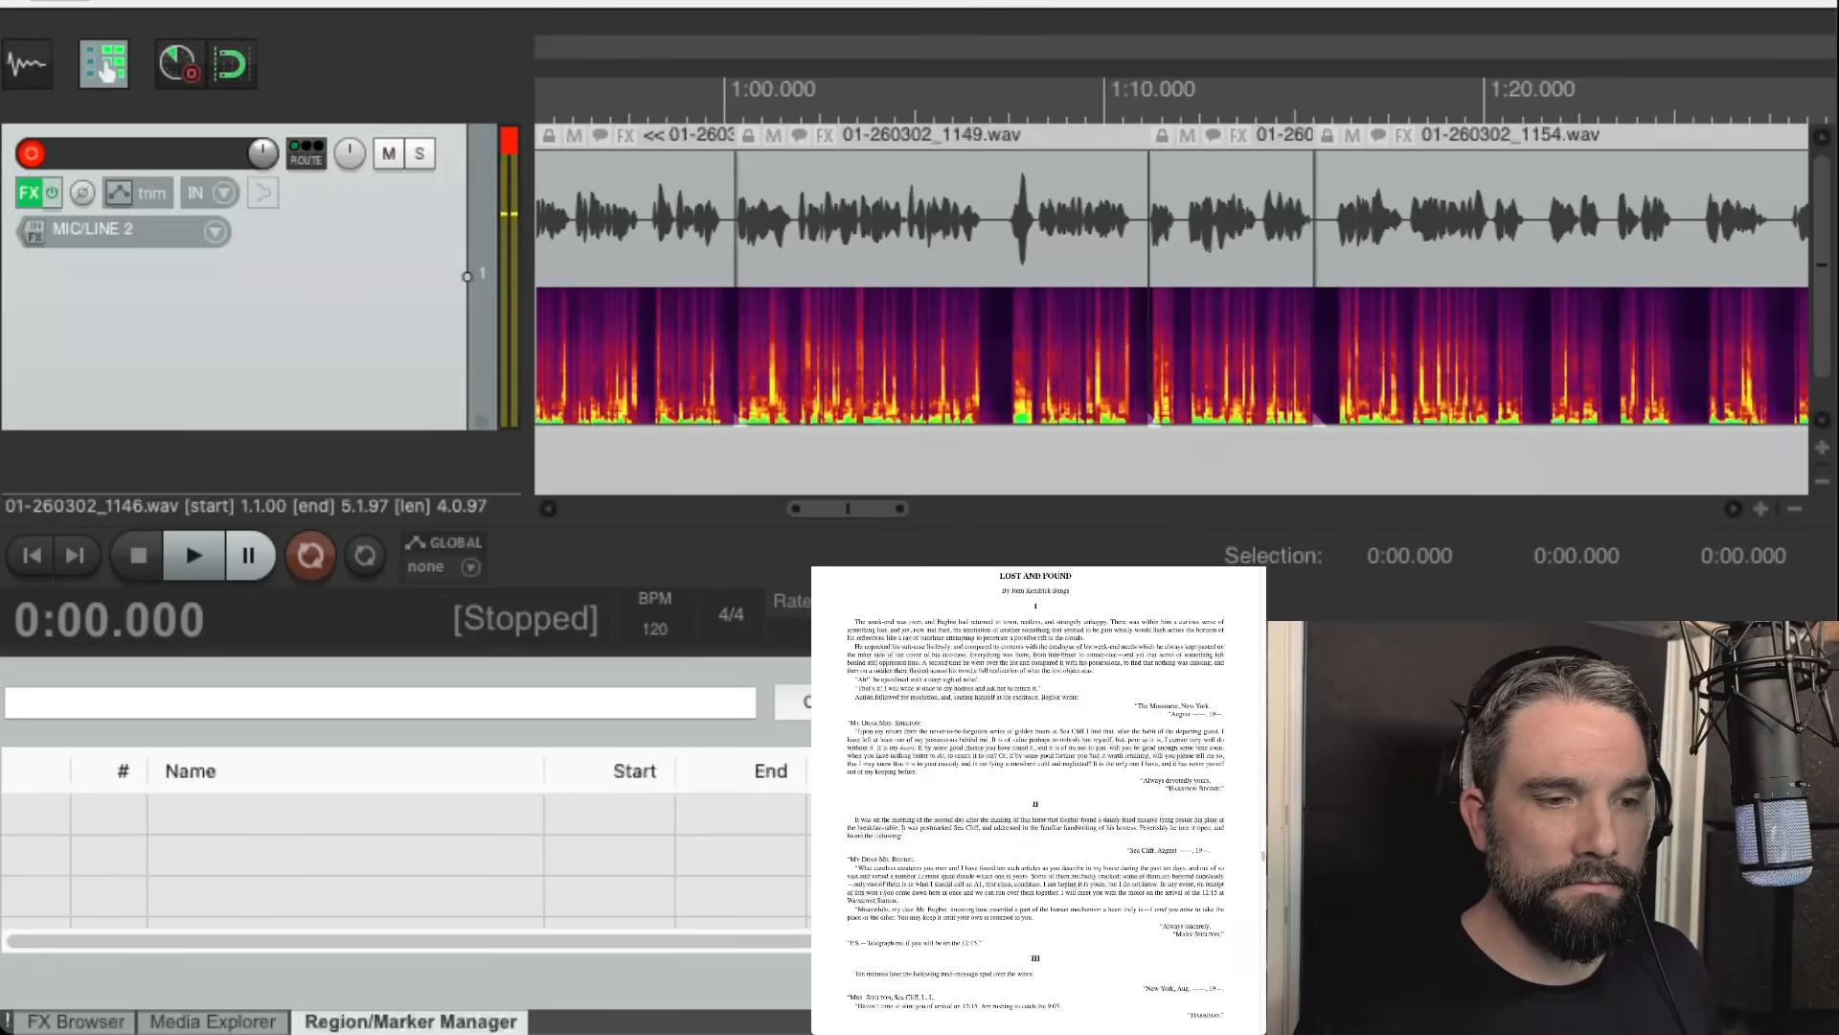
Switch from REAPER to another open application.
{"action": "key", "text": "super+Tab"}
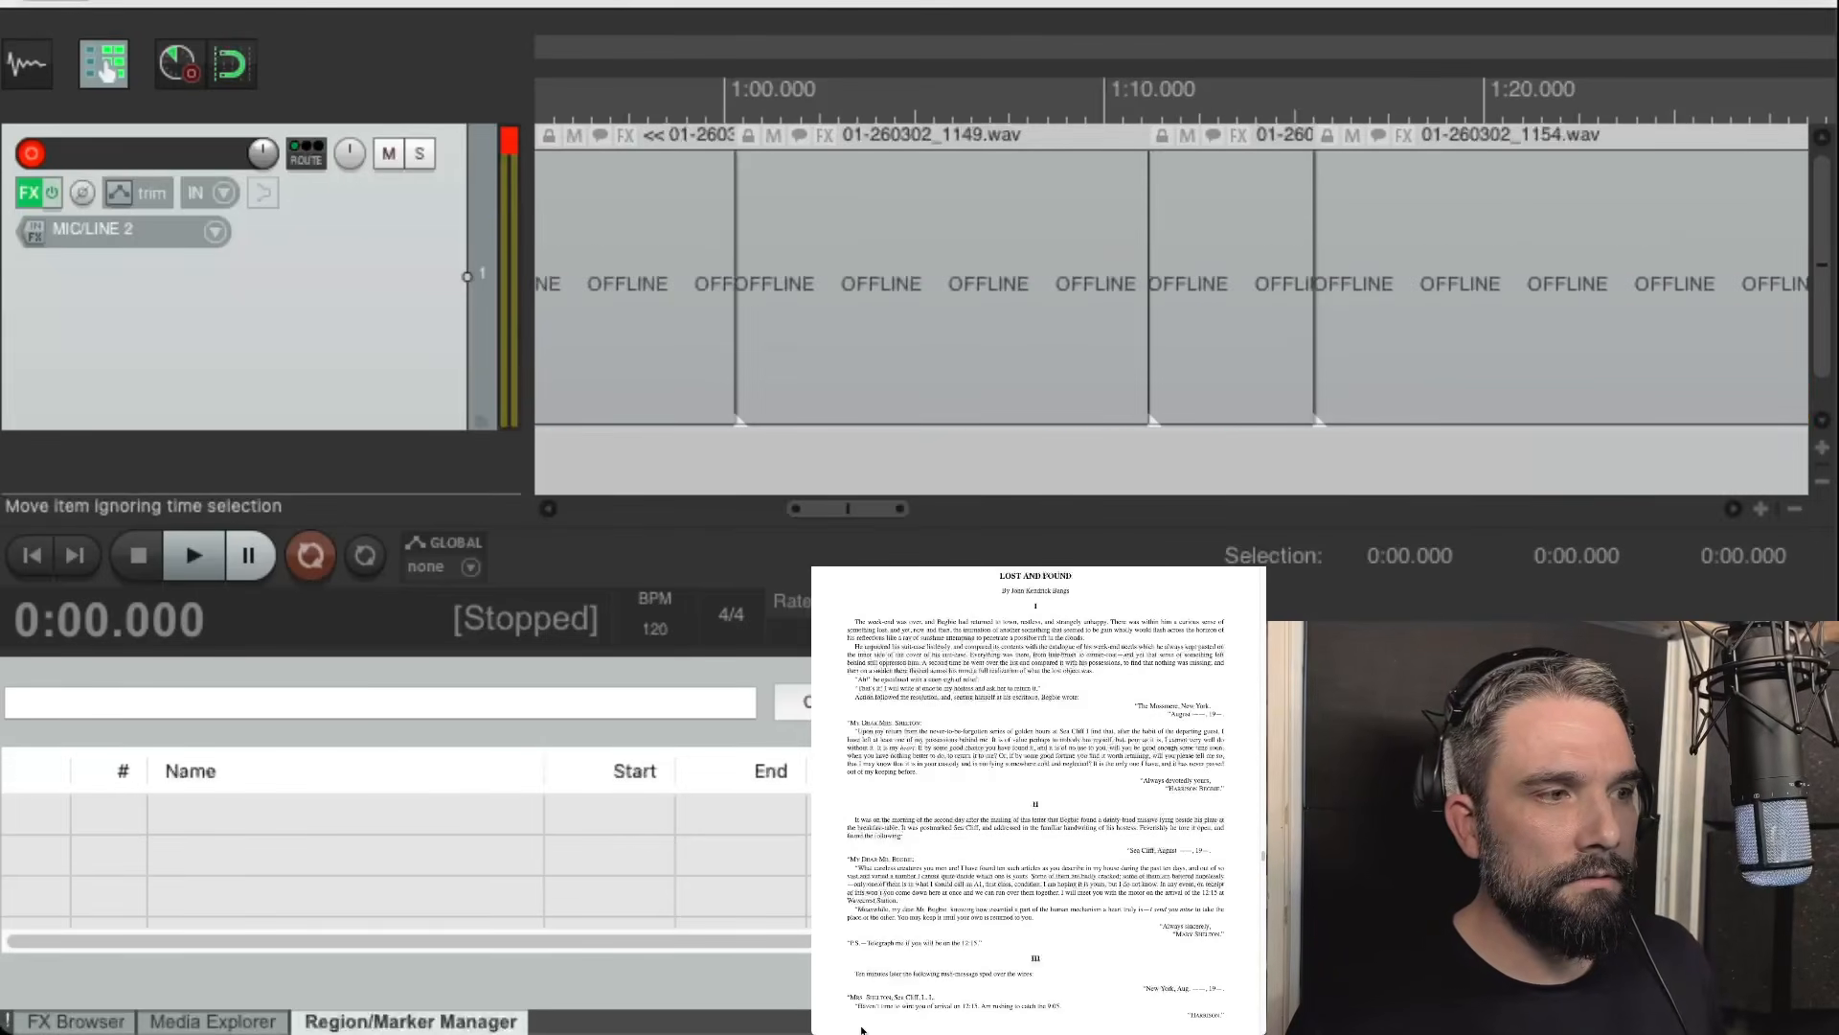